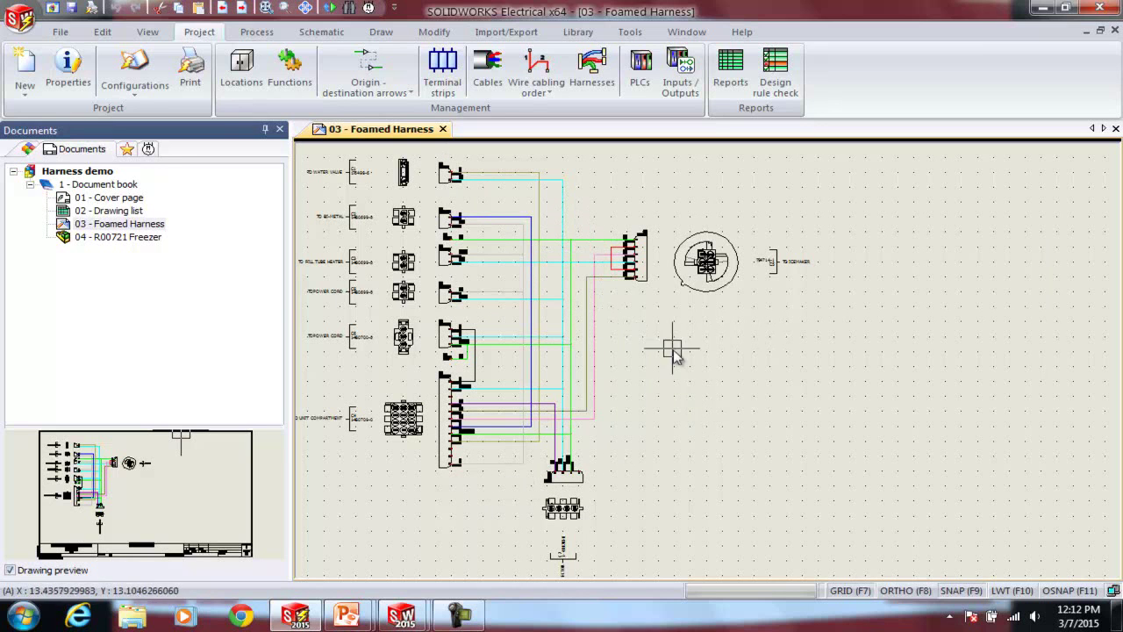
Review the manufacturer parts and terminal circuits assigned to the icemaker connector C5 in its component properties.
right_click(650, 255)
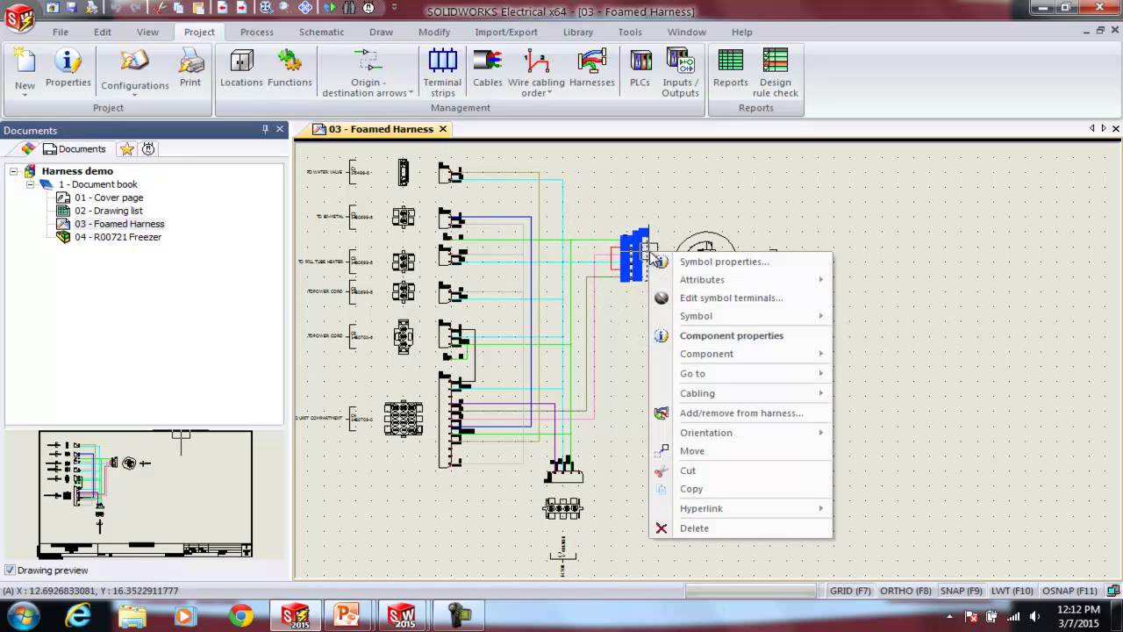
left_click(733, 338)
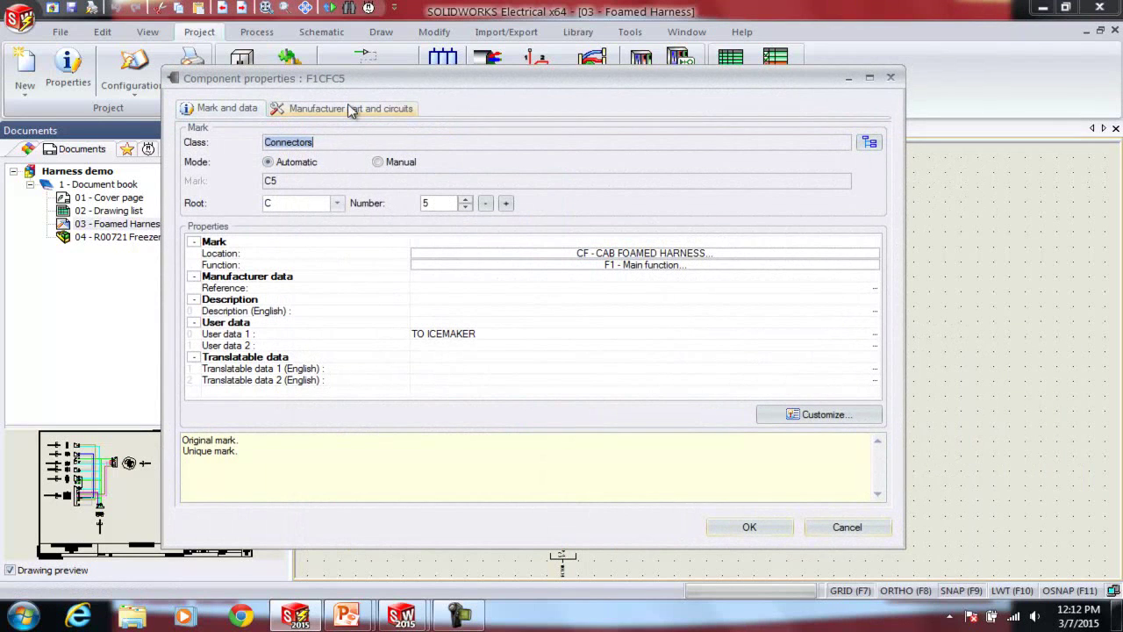
left_click(358, 109)
left_click_drag(527, 84, 756, 121)
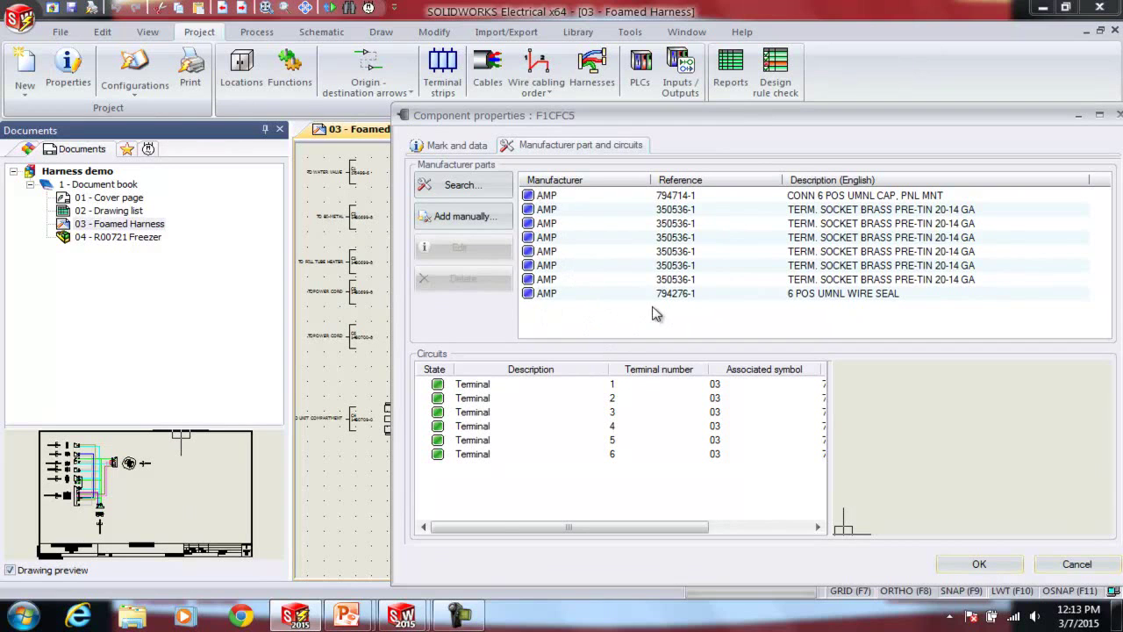
left_click(546, 196)
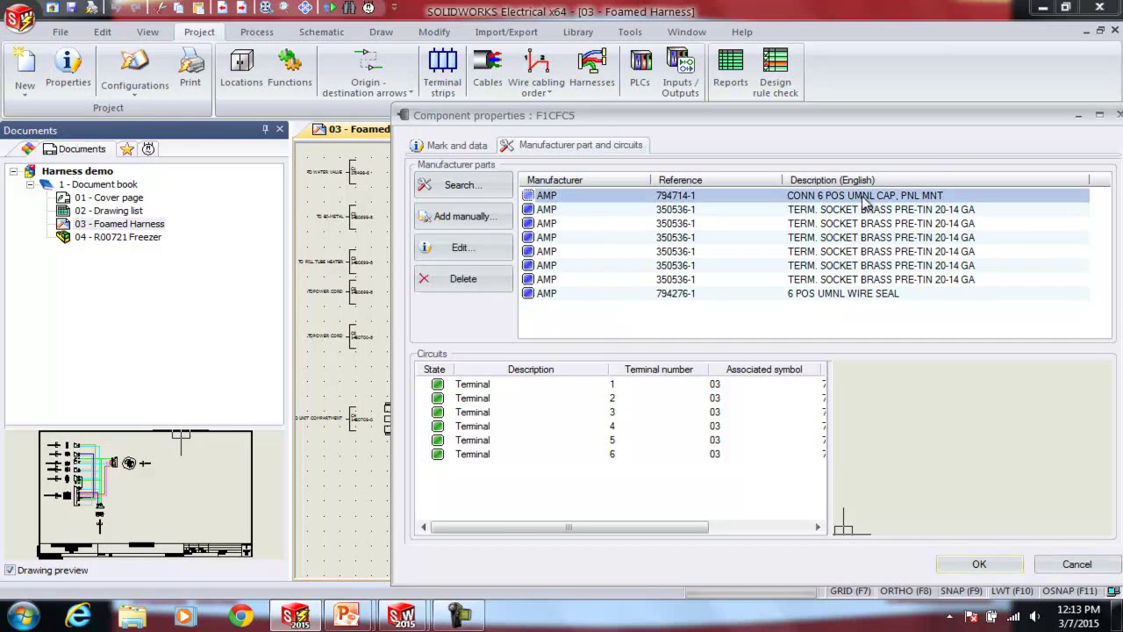
left_click(552, 210)
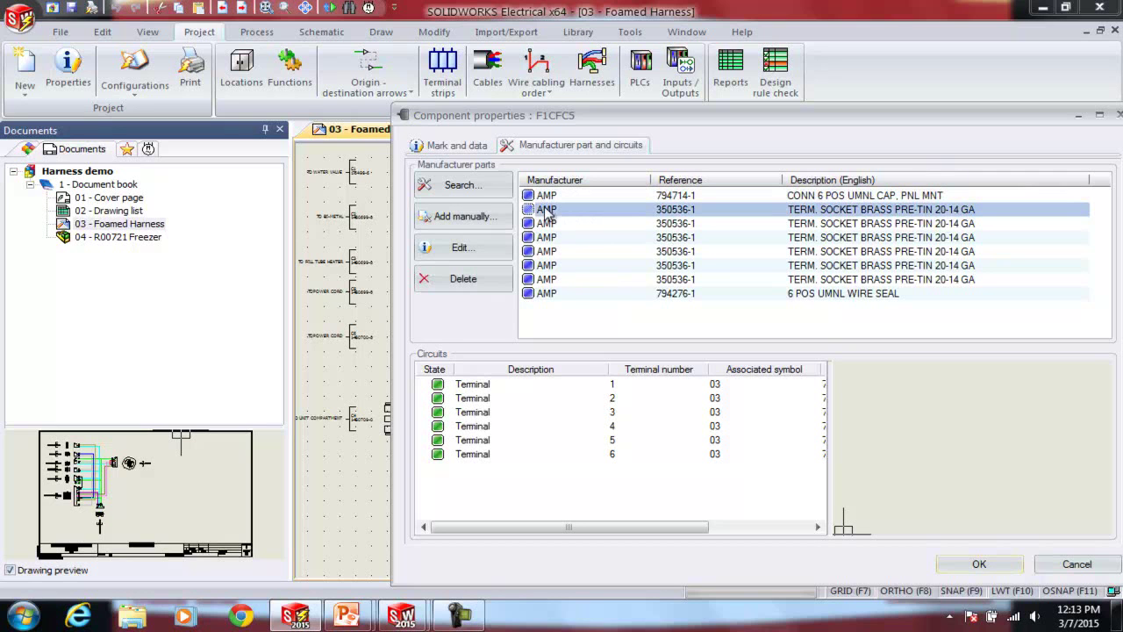
left_click(550, 280)
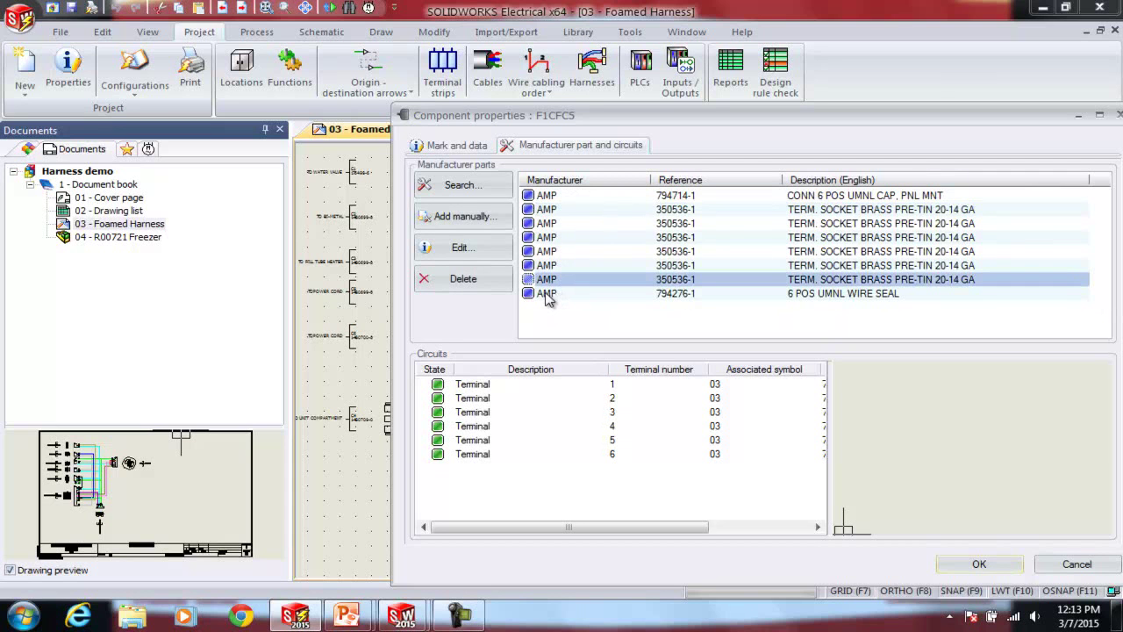
left_click(553, 295)
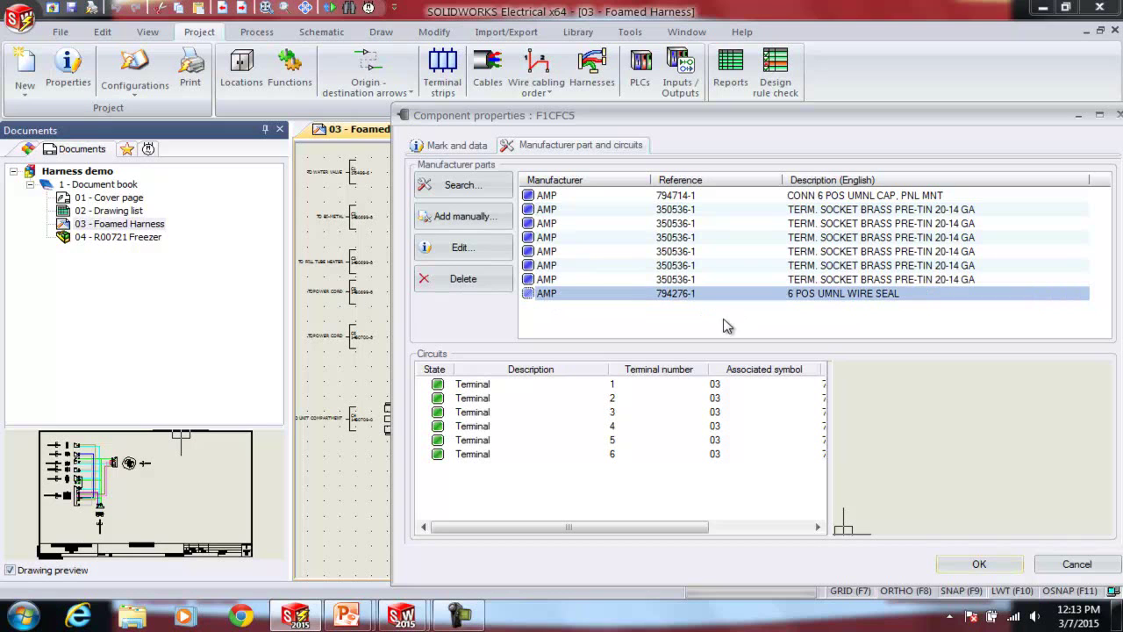
left_click(446, 385)
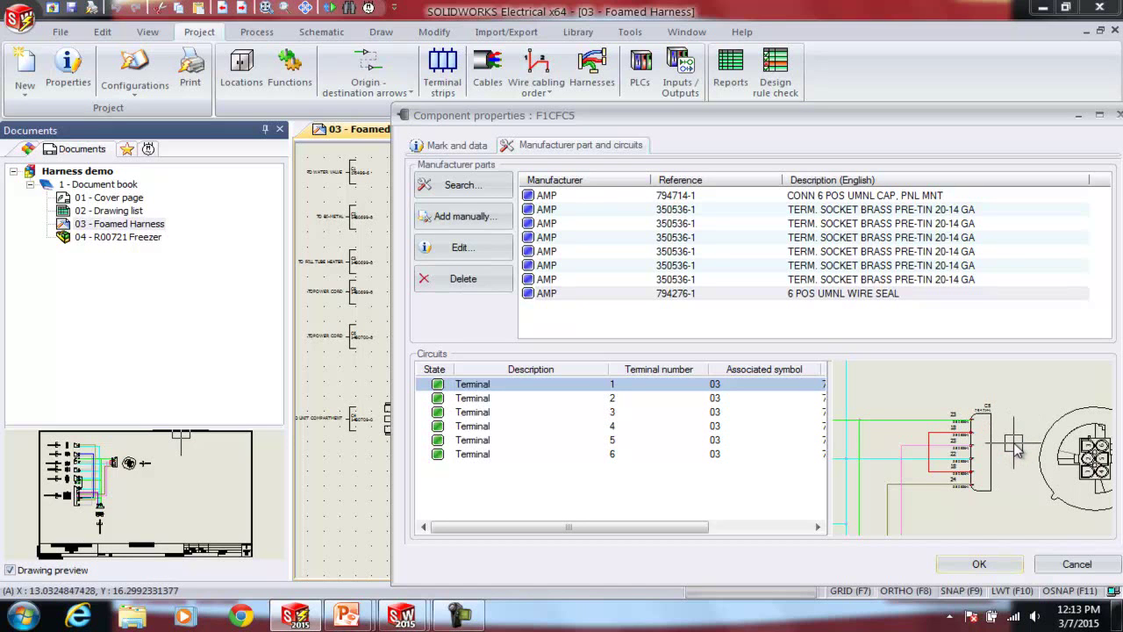
left_click(978, 564)
key("Escape")
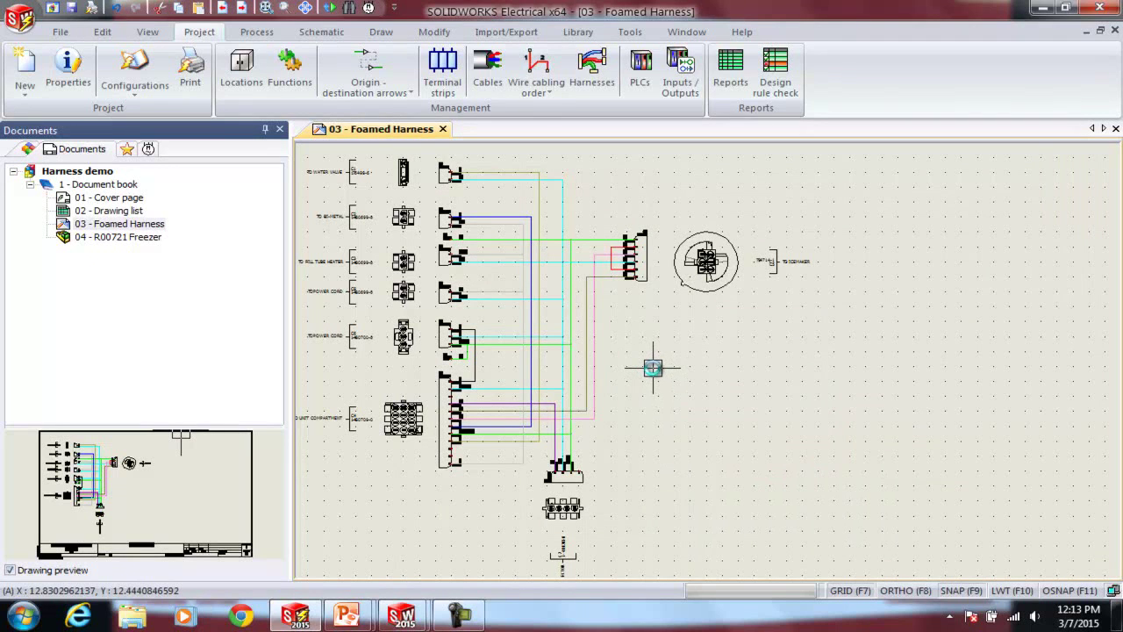
Open the wire cabling order for the green wire running to the icemaker connector.
left_click(594, 239)
key("Escape")
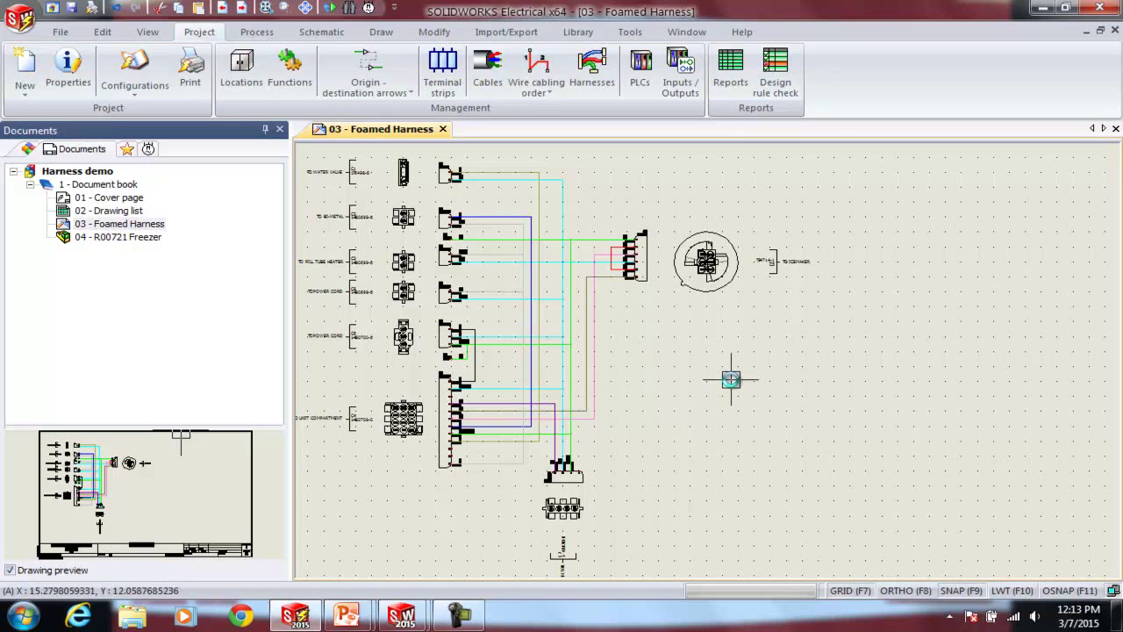
left_click(596, 238)
right_click(595, 237)
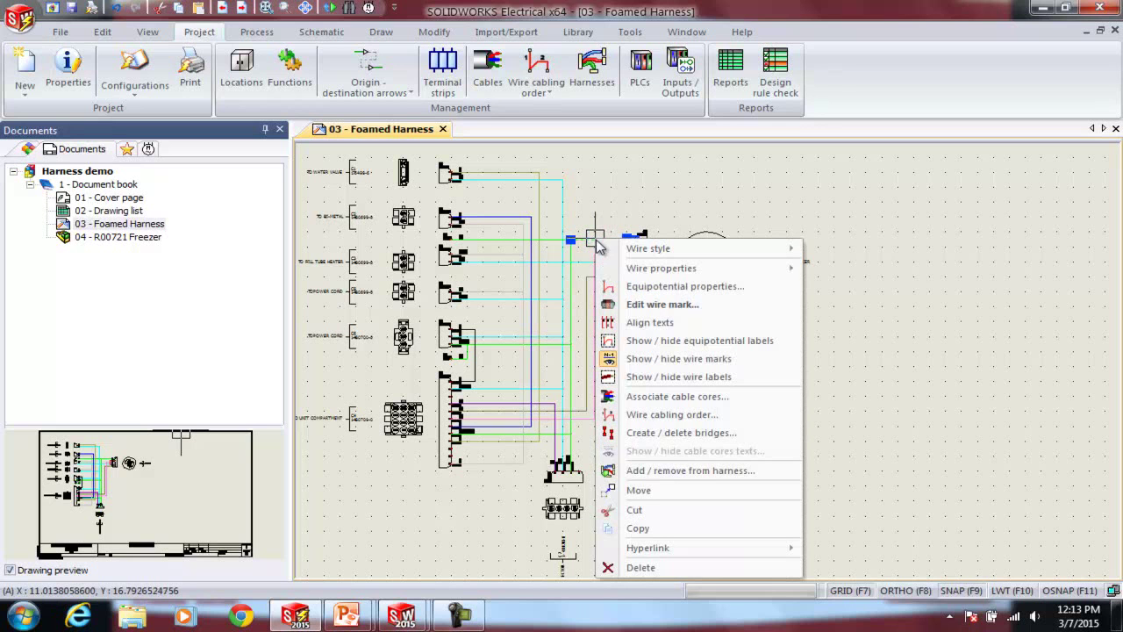
left_click(694, 418)
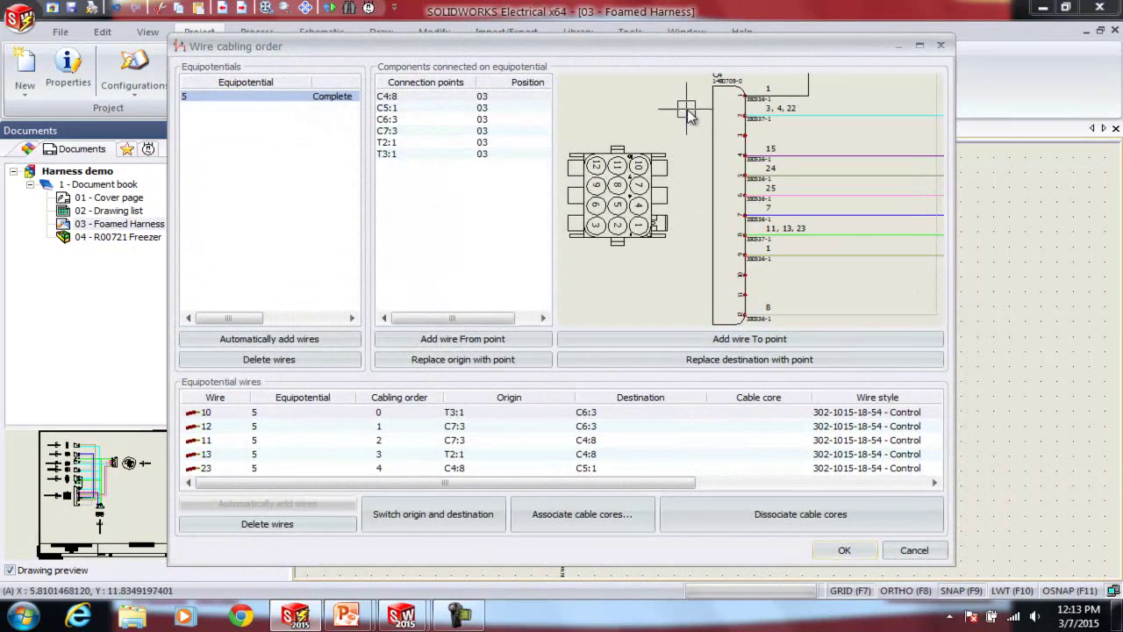
left_click_drag(592, 46, 532, 54)
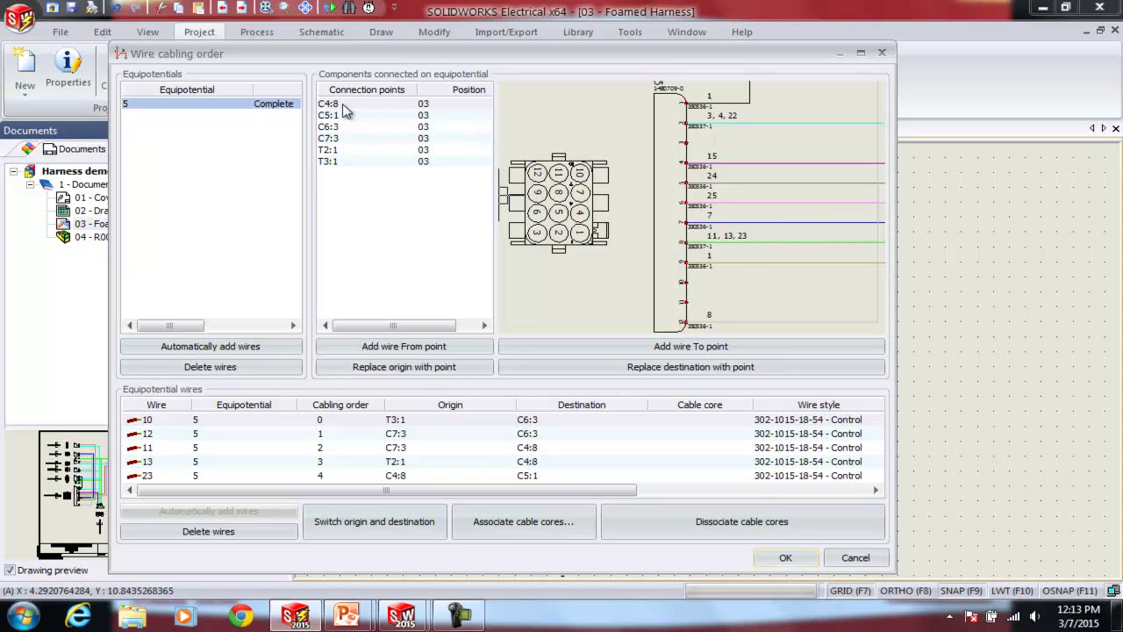
Preview connection points T3:1, C4:8, C5:1, C6:3 and C7:3 and check wire 23, leaving the cabling order unchanged.
left_click(340, 163)
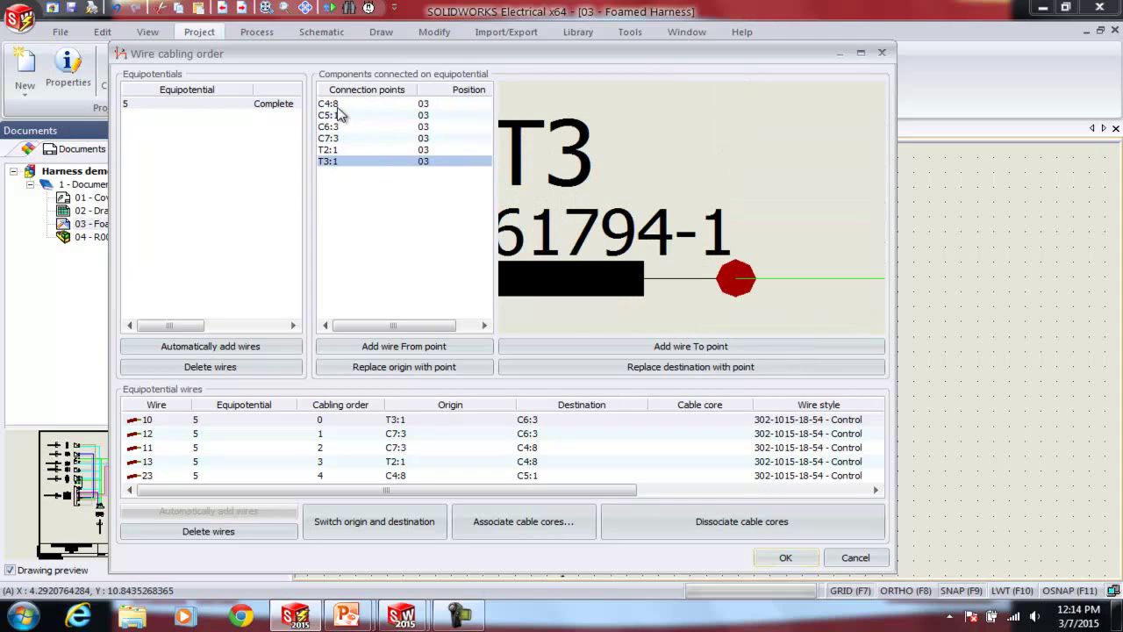
left_click(342, 114)
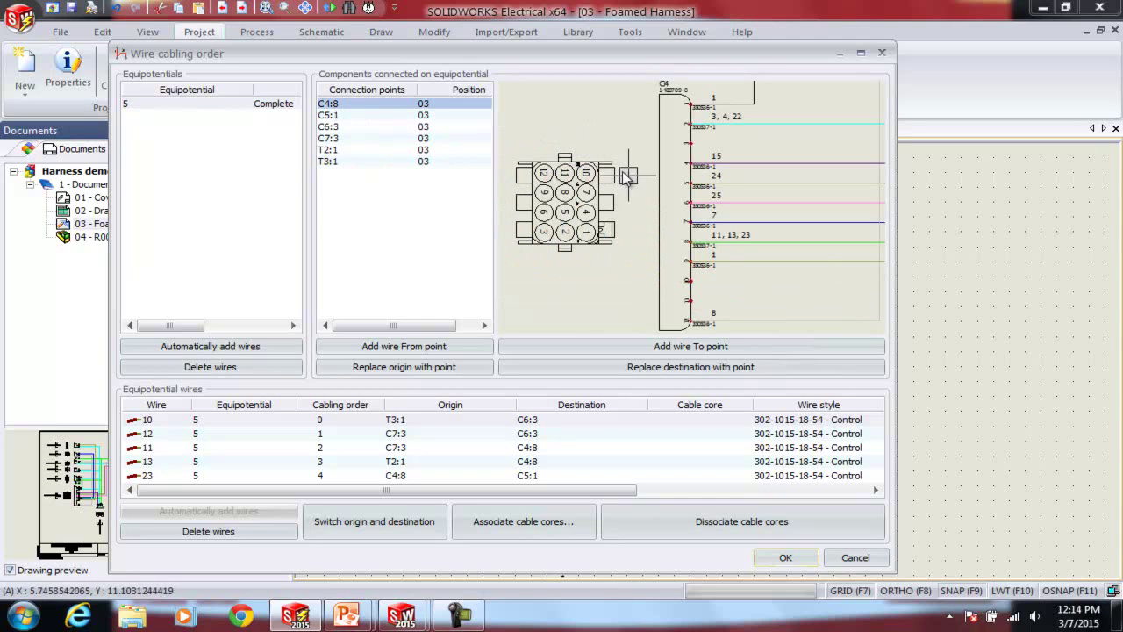
left_click(337, 116)
left_click(335, 127)
left_click(335, 138)
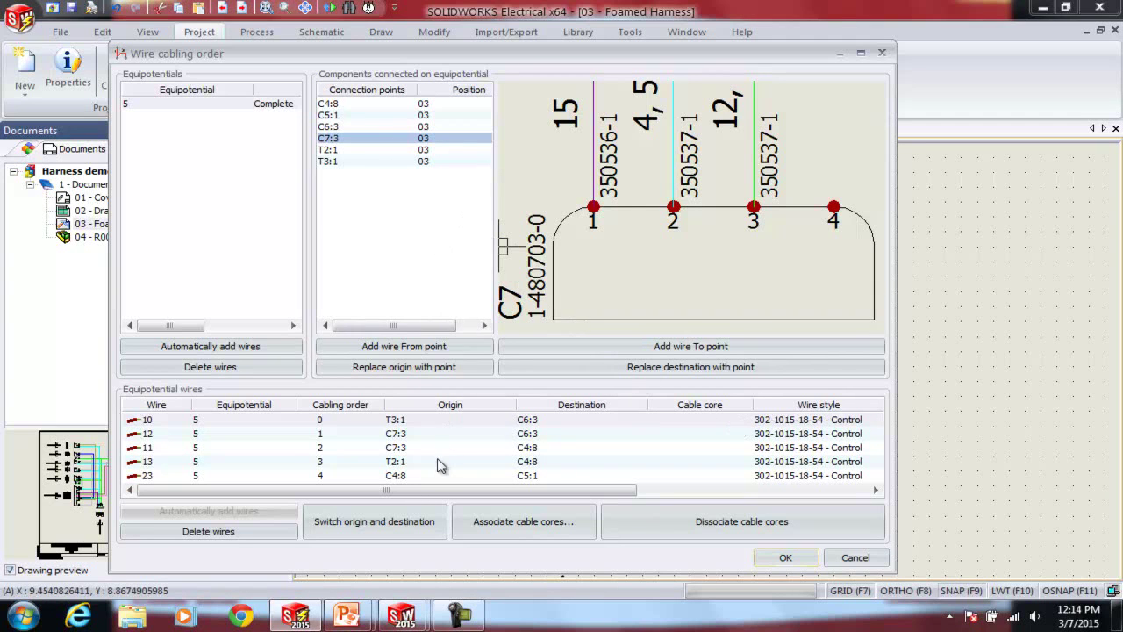
left_click(397, 478)
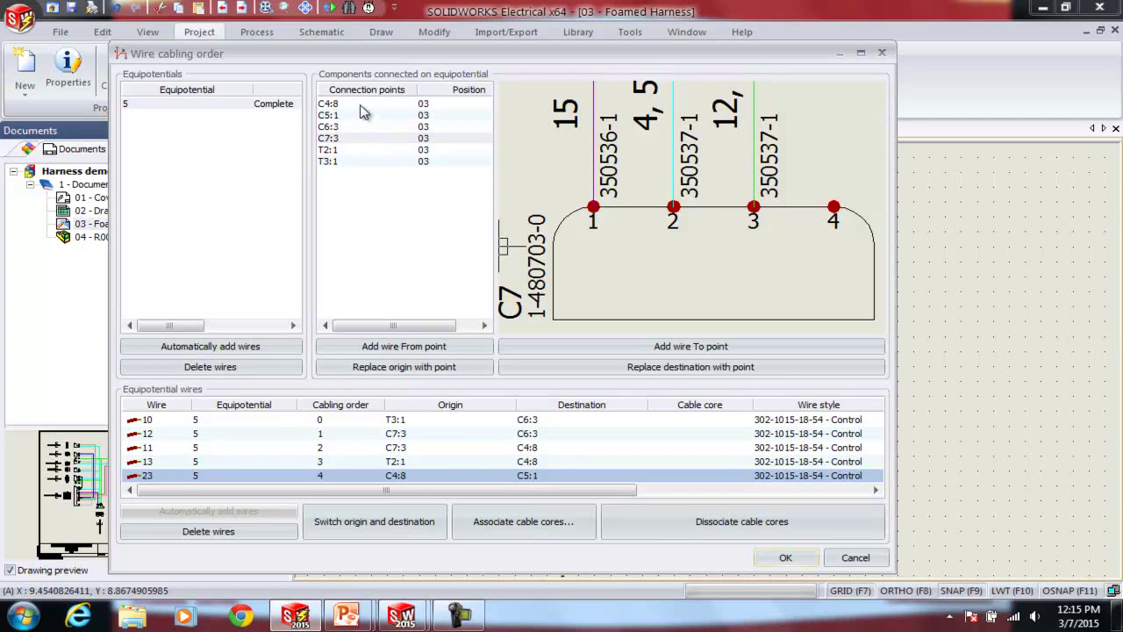
left_click(330, 128)
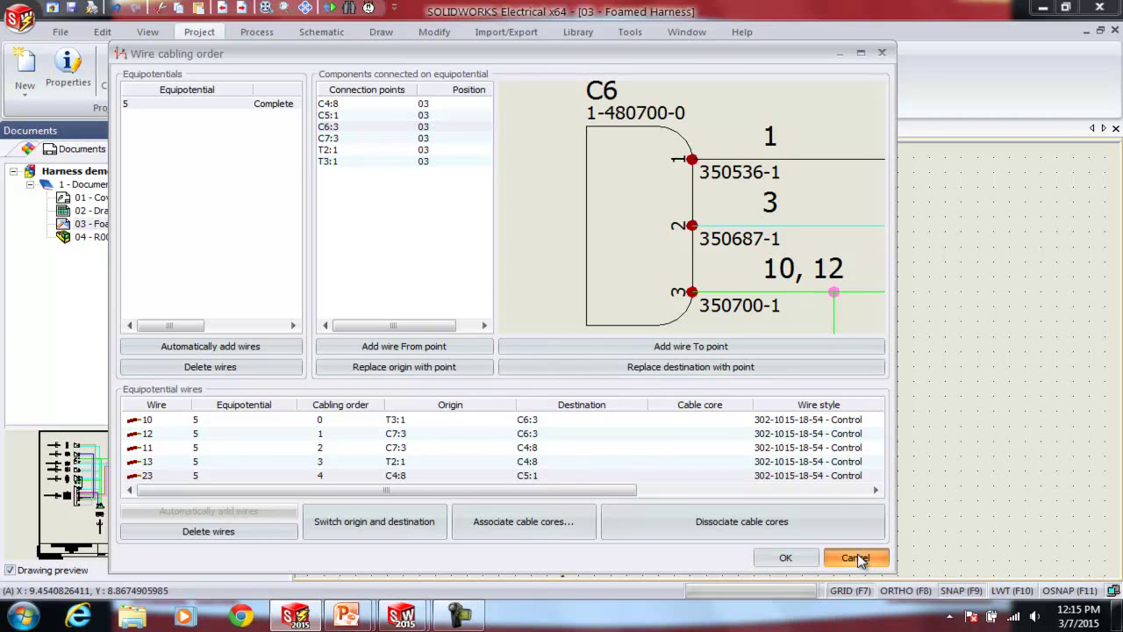
left_click(855, 558)
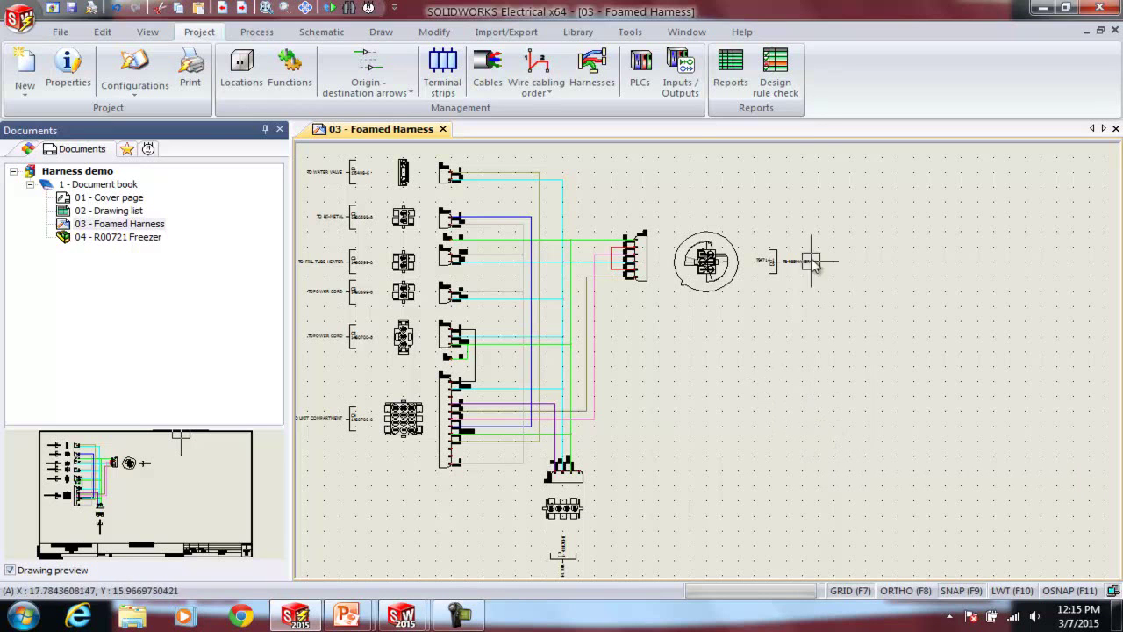
Open the manufacturer parts manager and select the Connectors class in the classification.
left_click(578, 32)
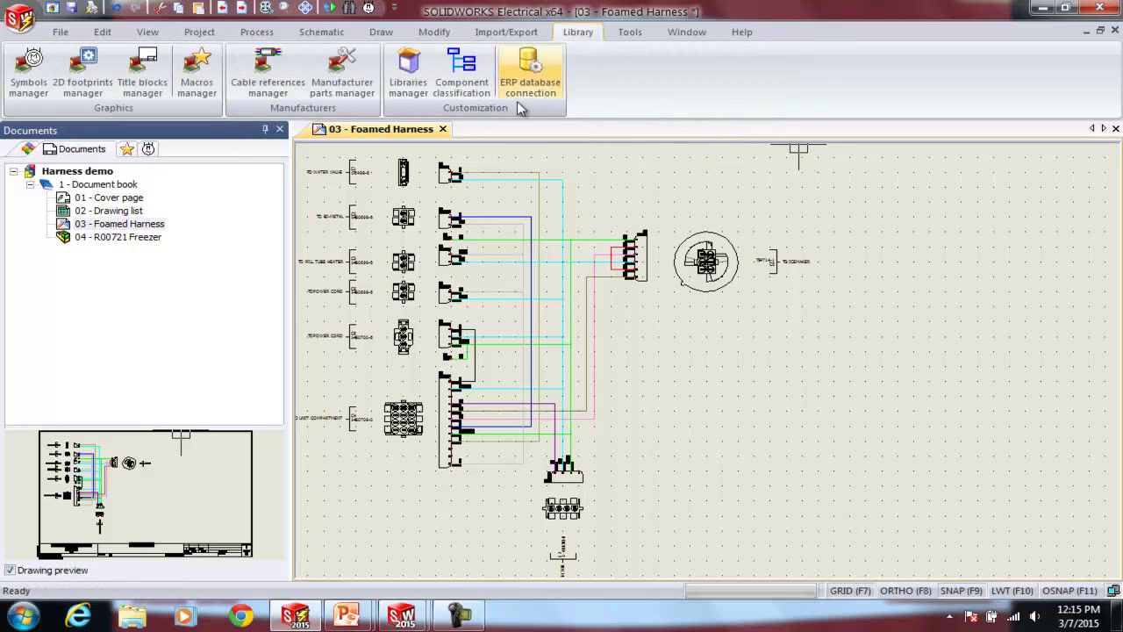
left_click(344, 75)
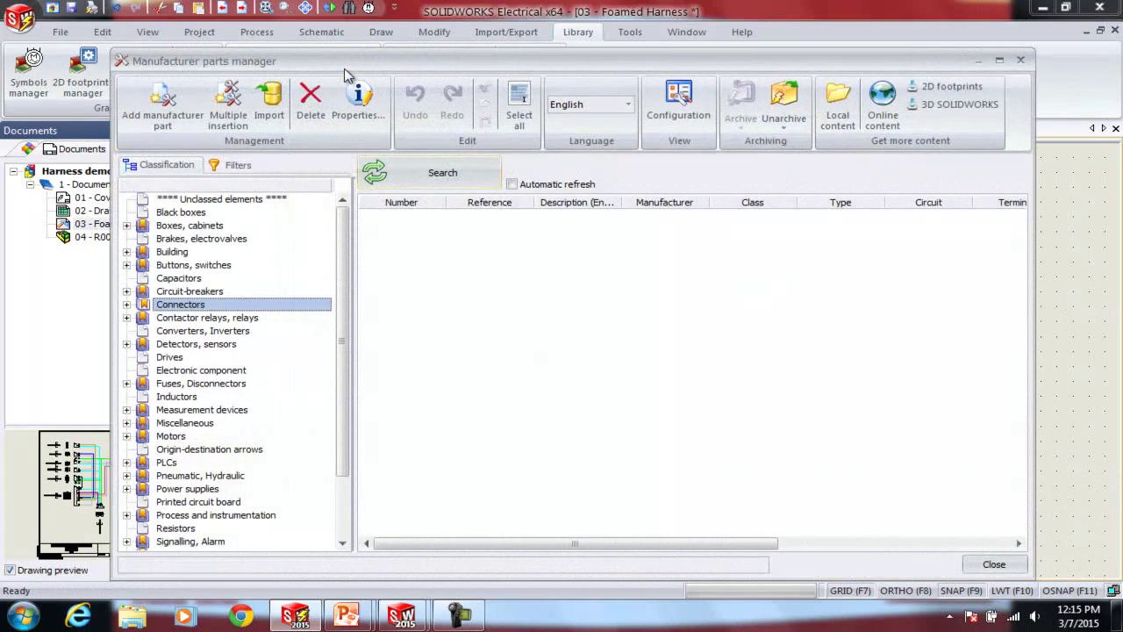
left_click_drag(327, 61, 305, 30)
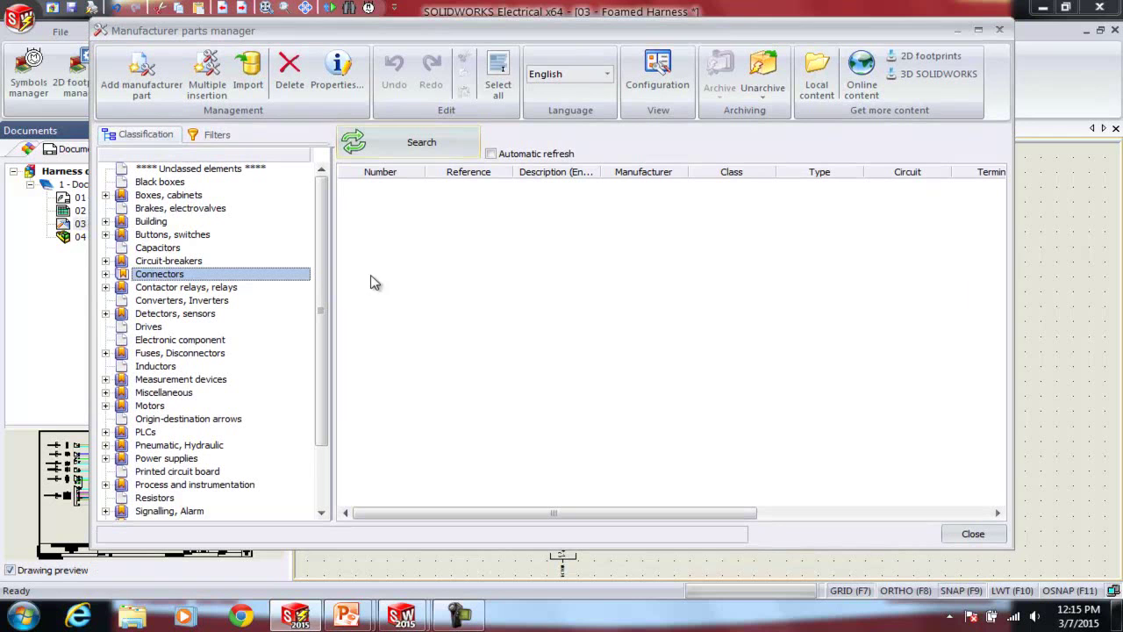
mouse_move(322, 214)
left_mouse_down()
mouse_move(332, 283)
mouse_move(328, 215)
left_mouse_up()
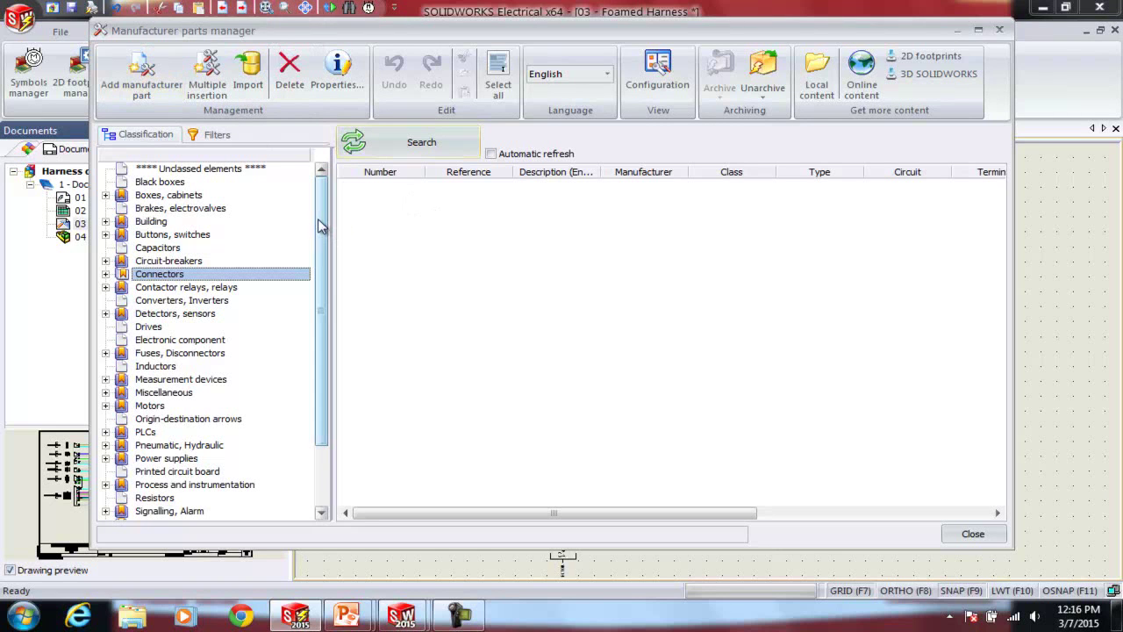
scroll(321, 220, "down", 2)
scroll(325, 263, "up", 2)
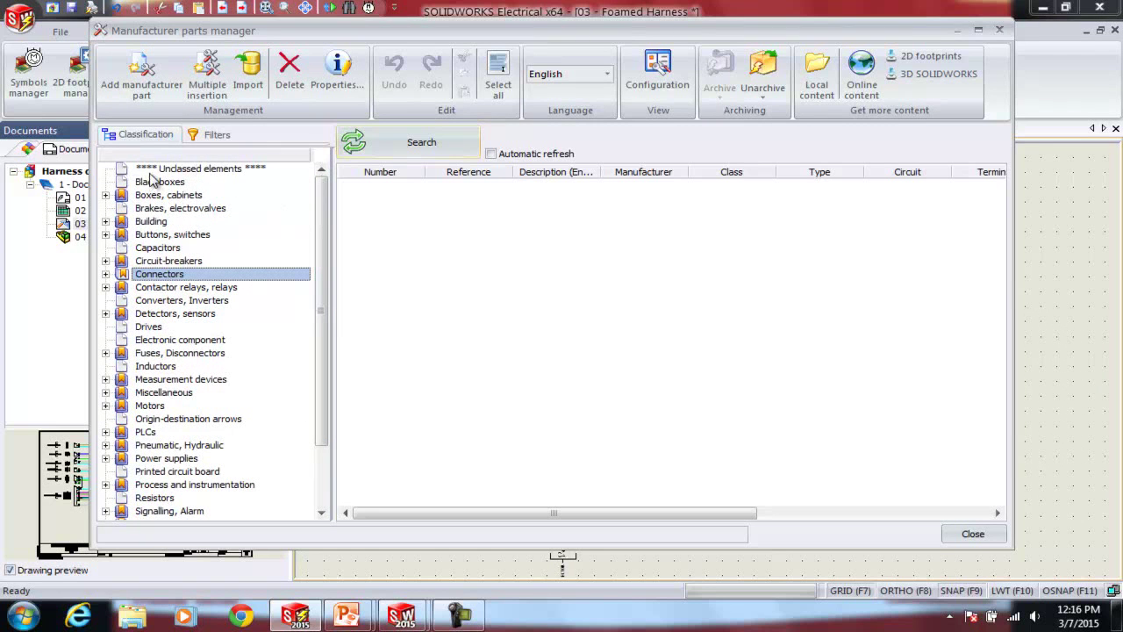
left_click(171, 263)
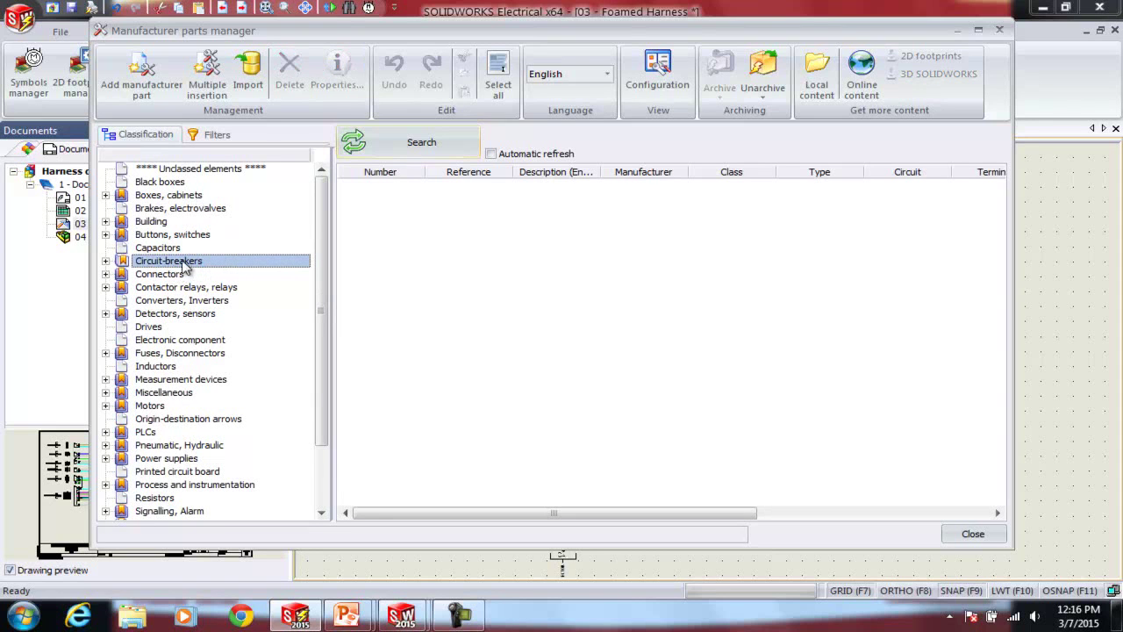
left_click(165, 276)
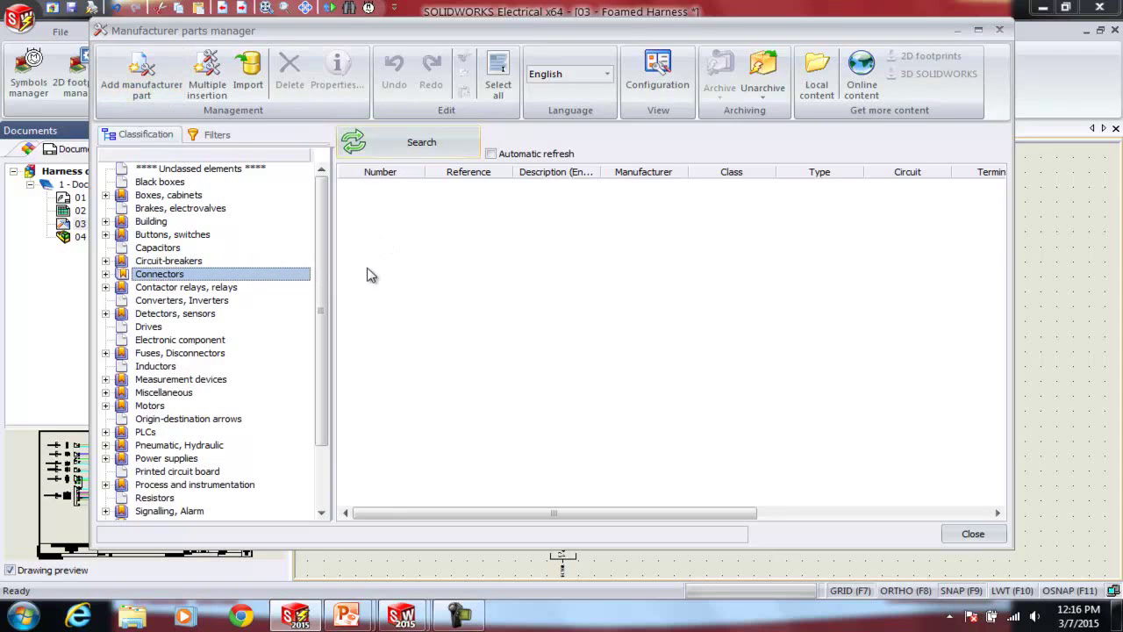
Add a new manufacturer part in the Connectors class with reference 480700 and manufacturer Vance.
left_click(136, 79)
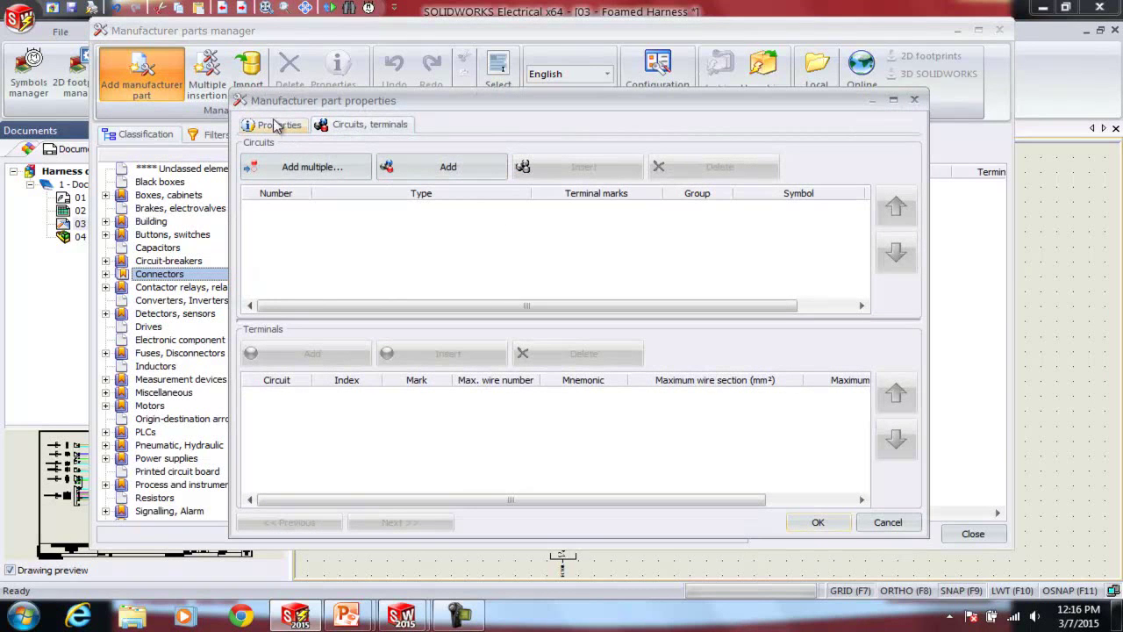
left_click(272, 127)
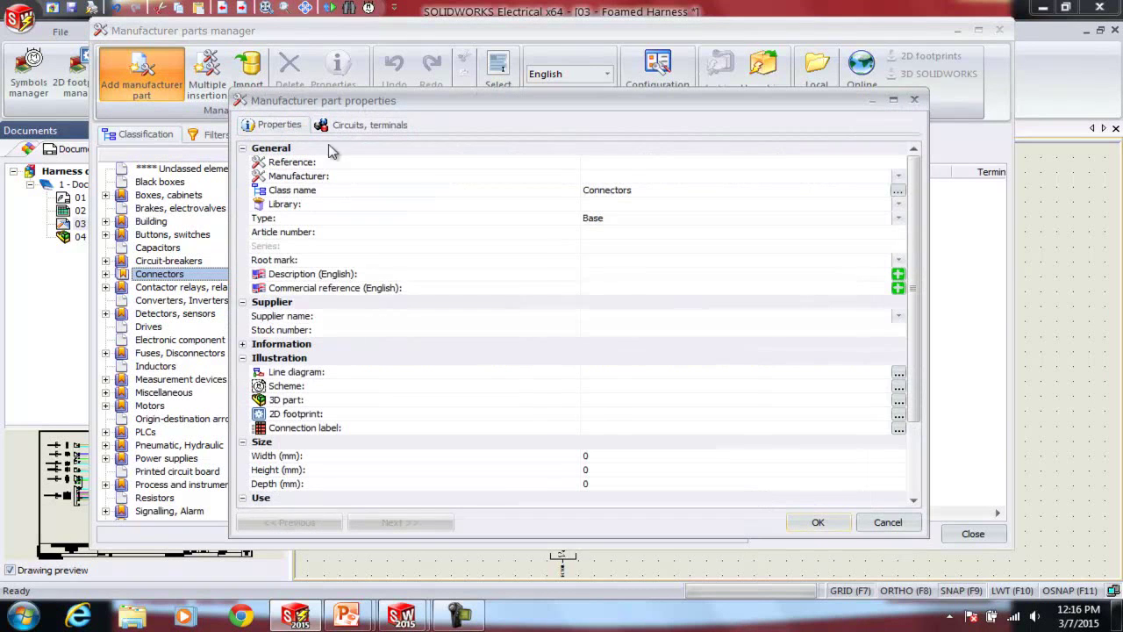
left_click(600, 164)
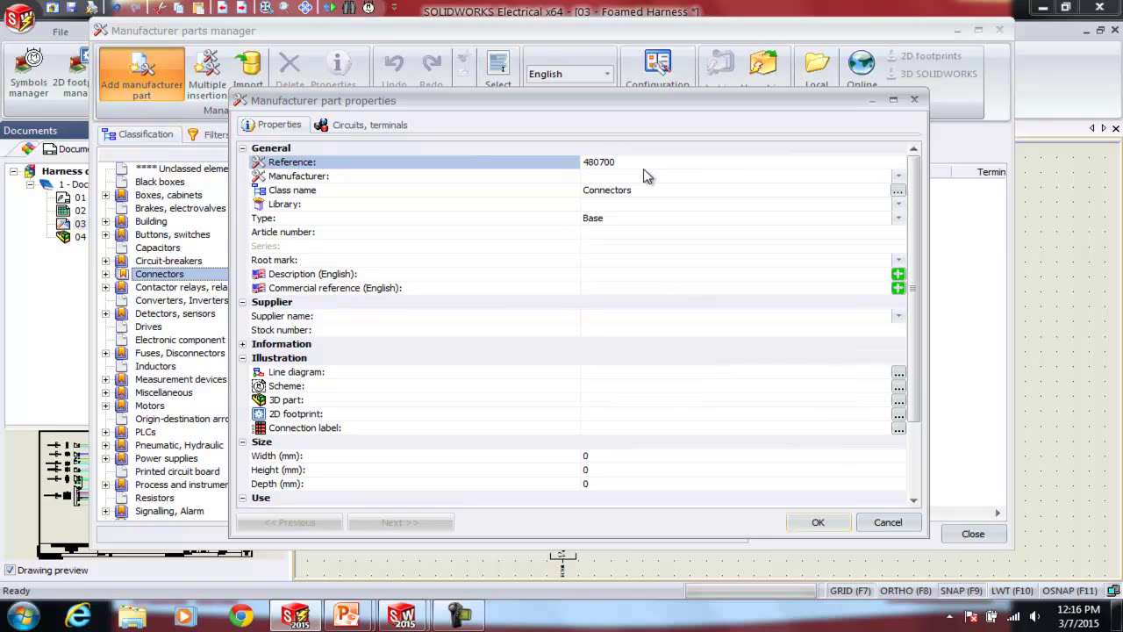
left_click(599, 176)
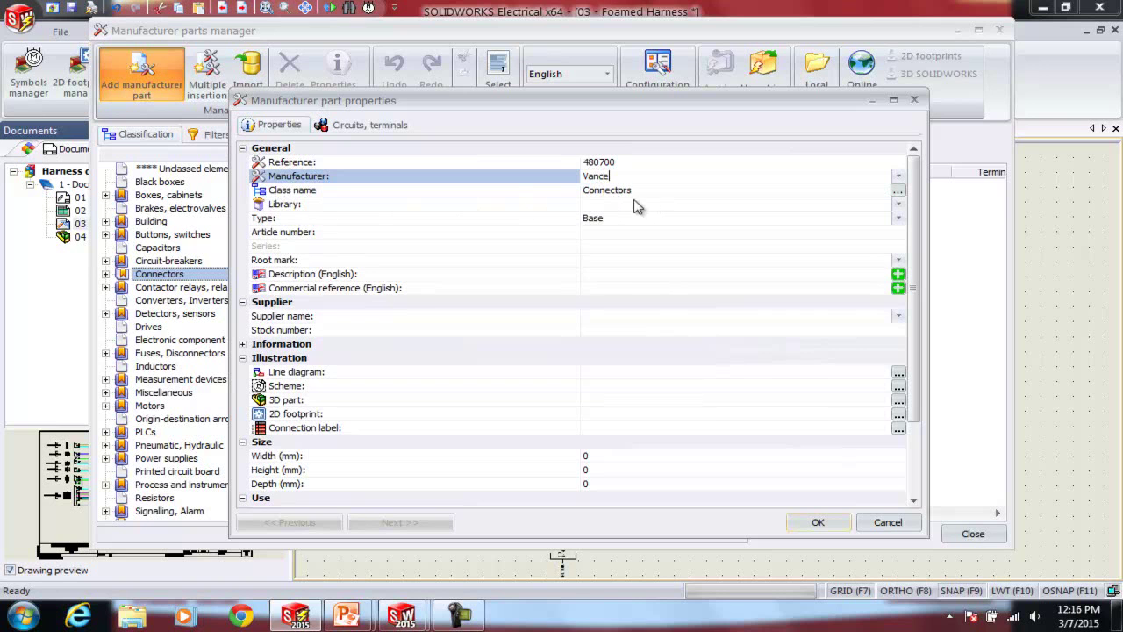
Confirm Connectors as the part's class and assign it to the library "USER - Objects created by user".
left_click(898, 190)
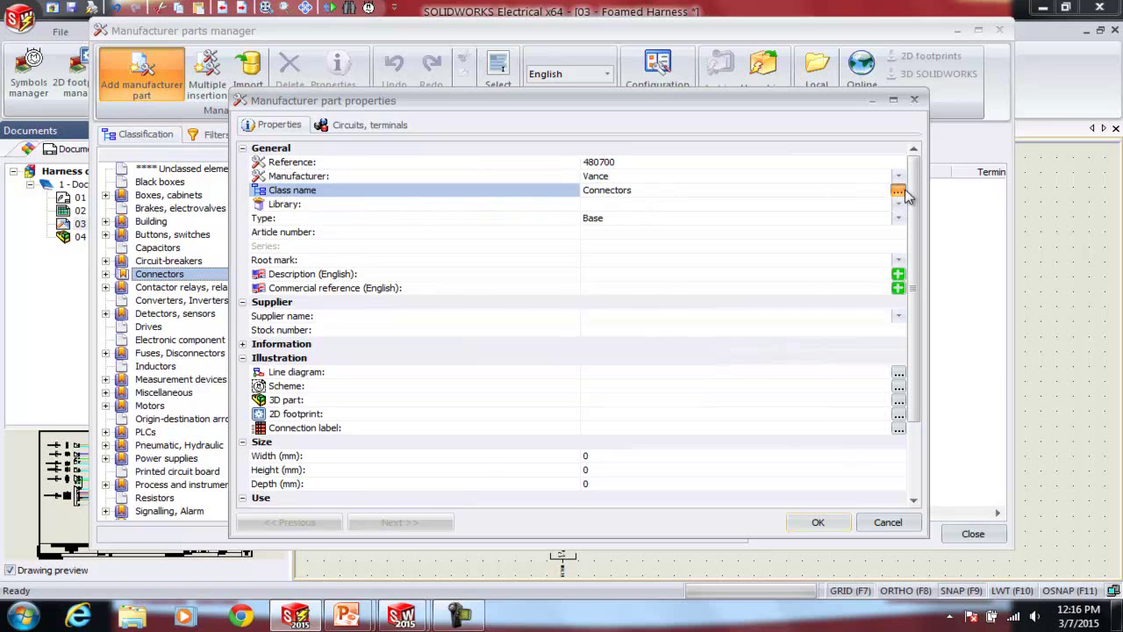
left_click(898, 191)
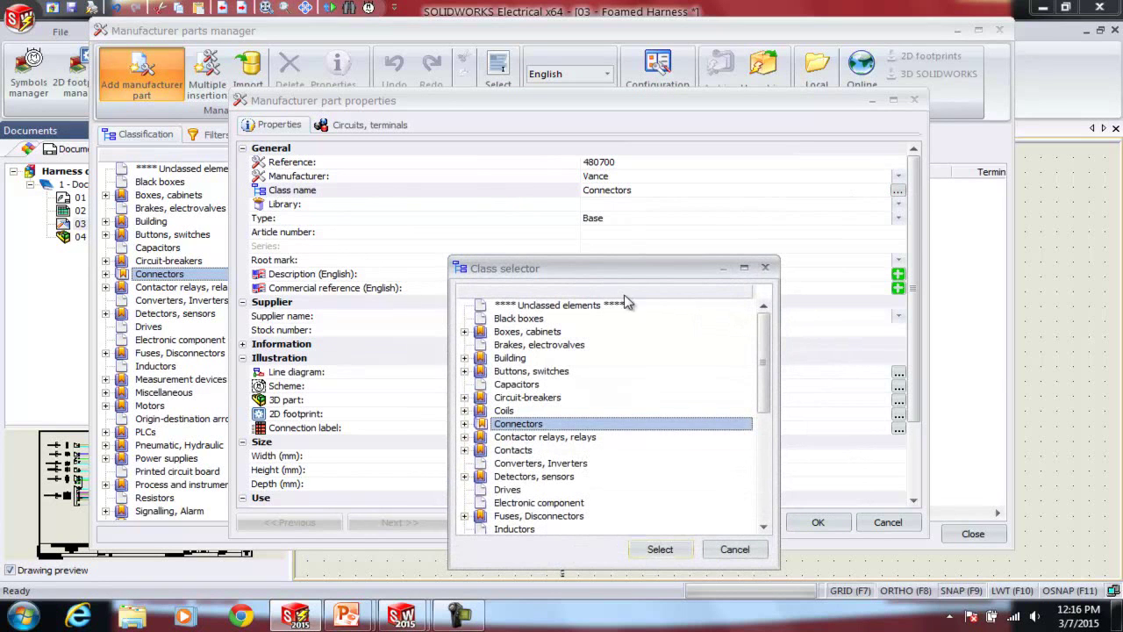
left_click(674, 550)
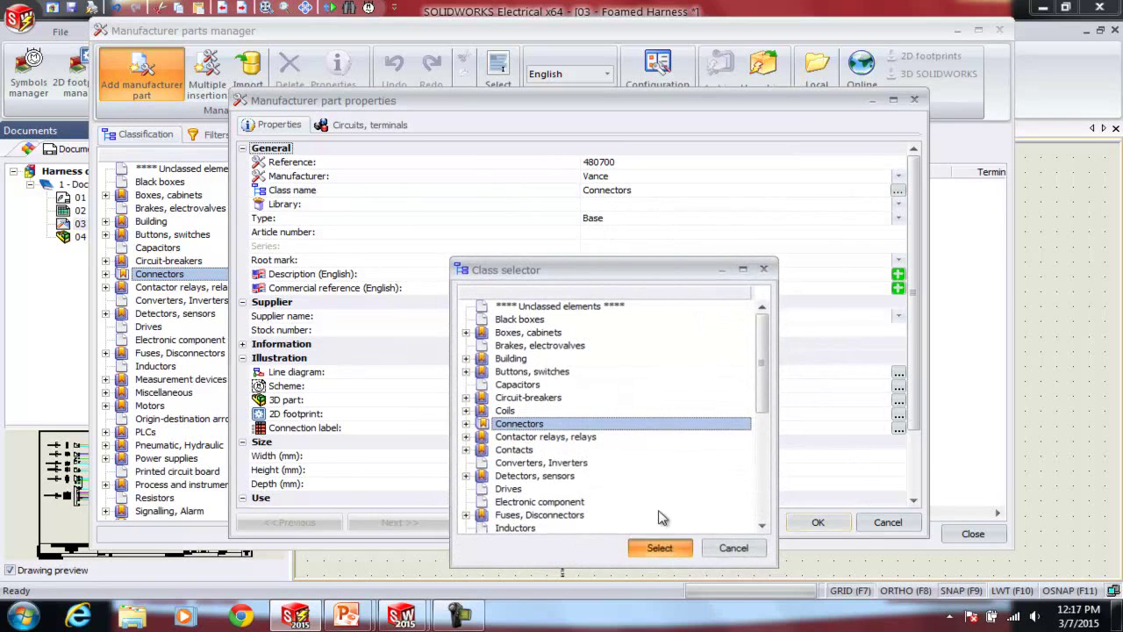
left_click(897, 203)
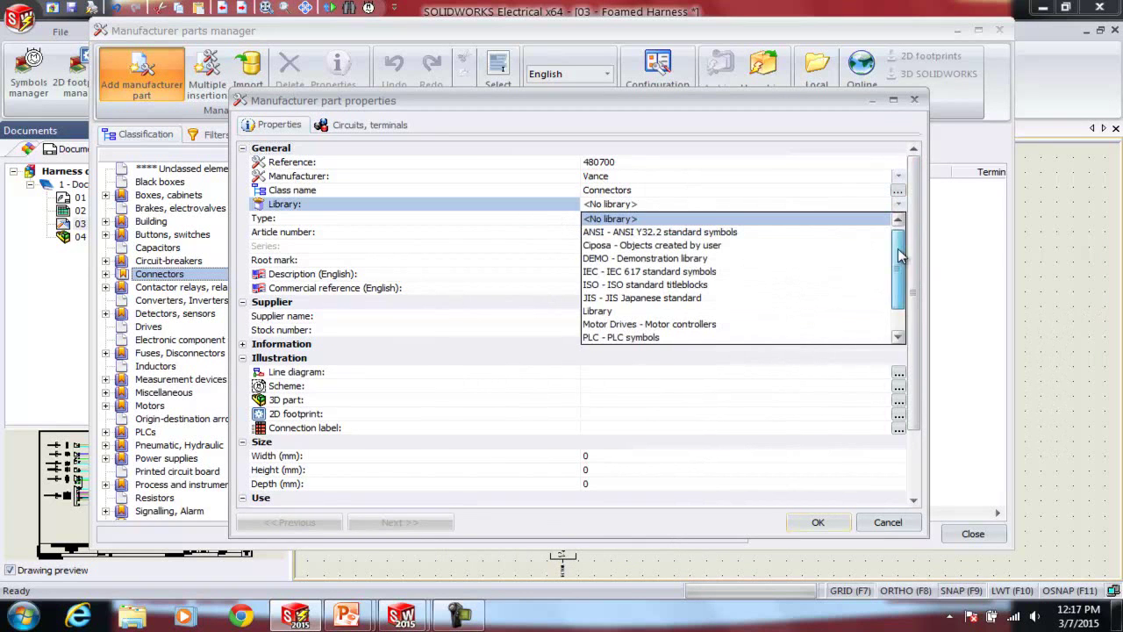
scroll(898, 263, "down", 1)
left_click(596, 337)
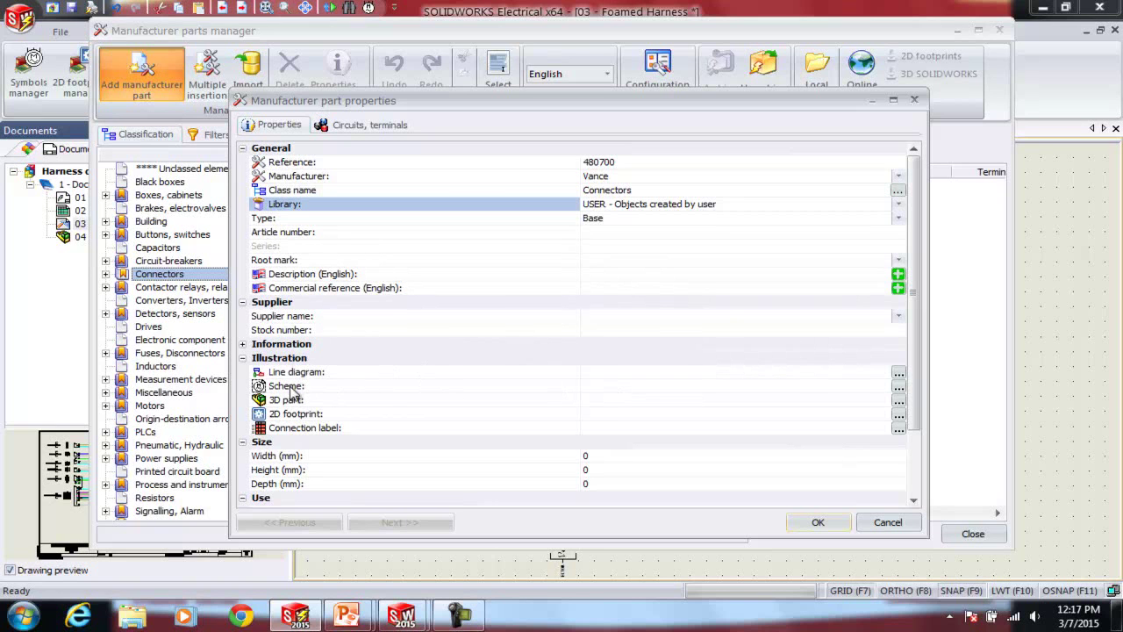
Assign the "Connector - 3 pin P" symbol from the Connectors class as the part's scheme.
left_click(685, 385)
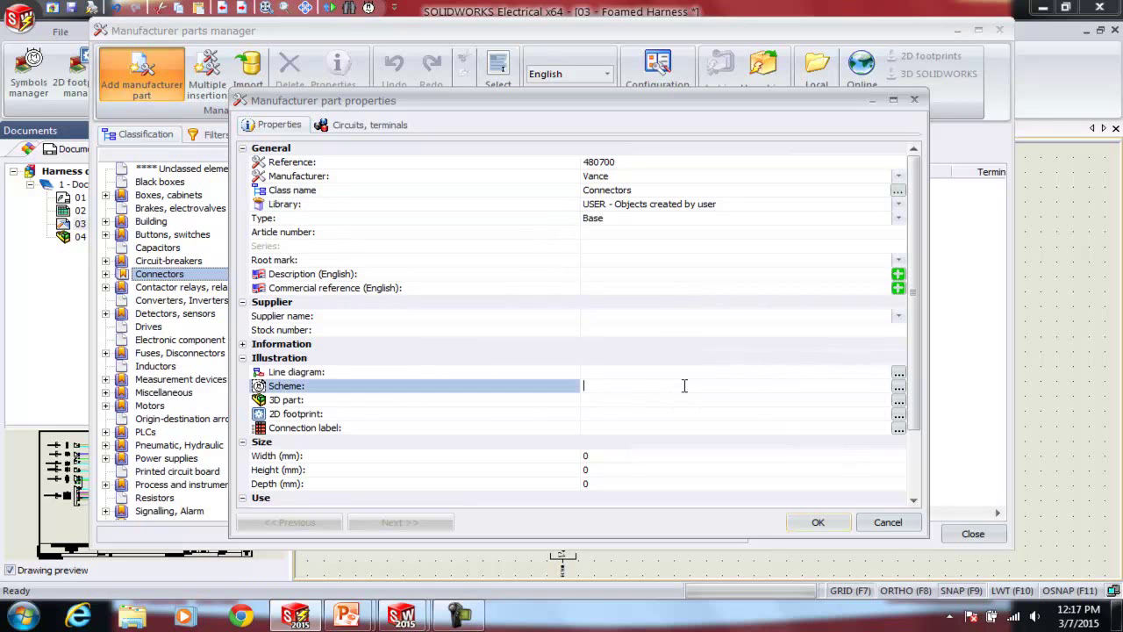
left_click(899, 387)
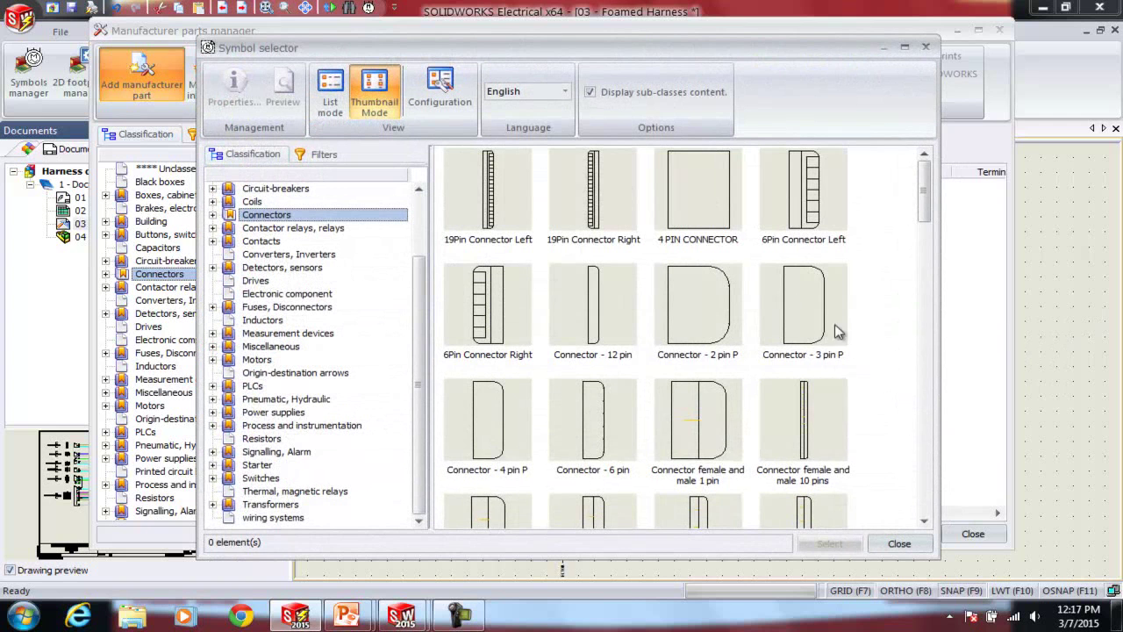
left_click(822, 322)
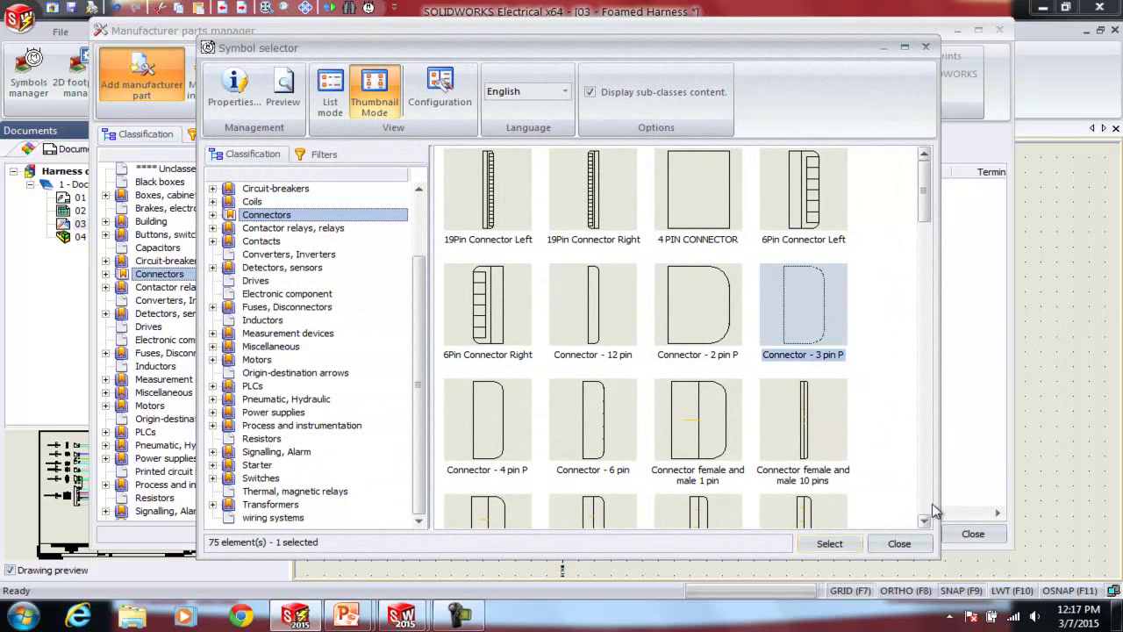
left_click(834, 547)
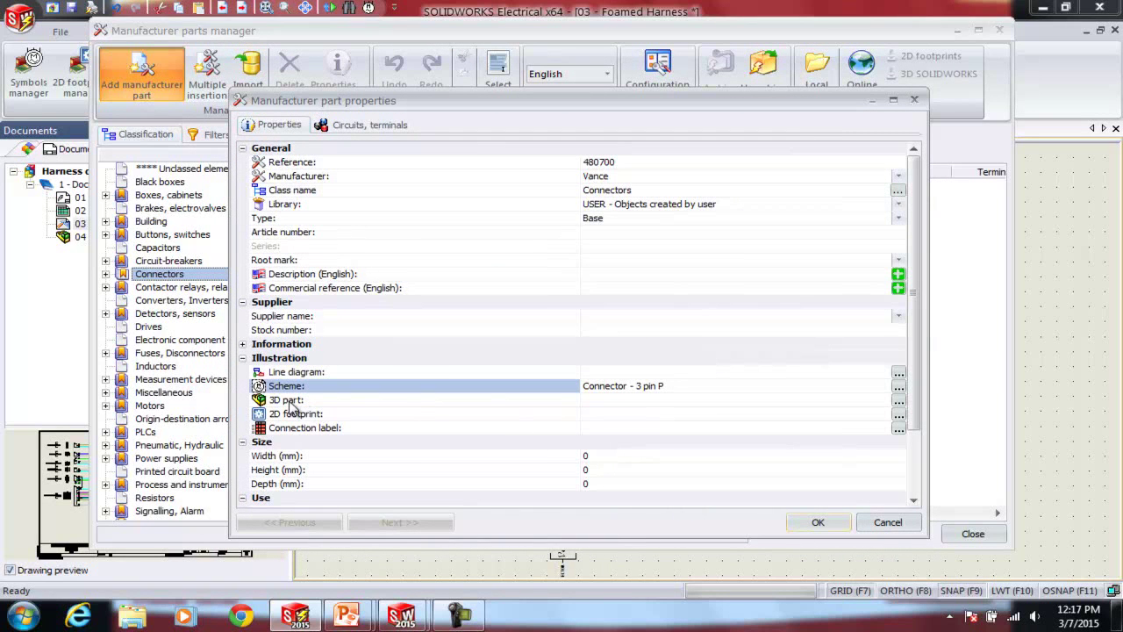
Start choosing the part's 3D file and browse to the C:\ProgramData\SolidWorks Electrical folder.
left_click(899, 403)
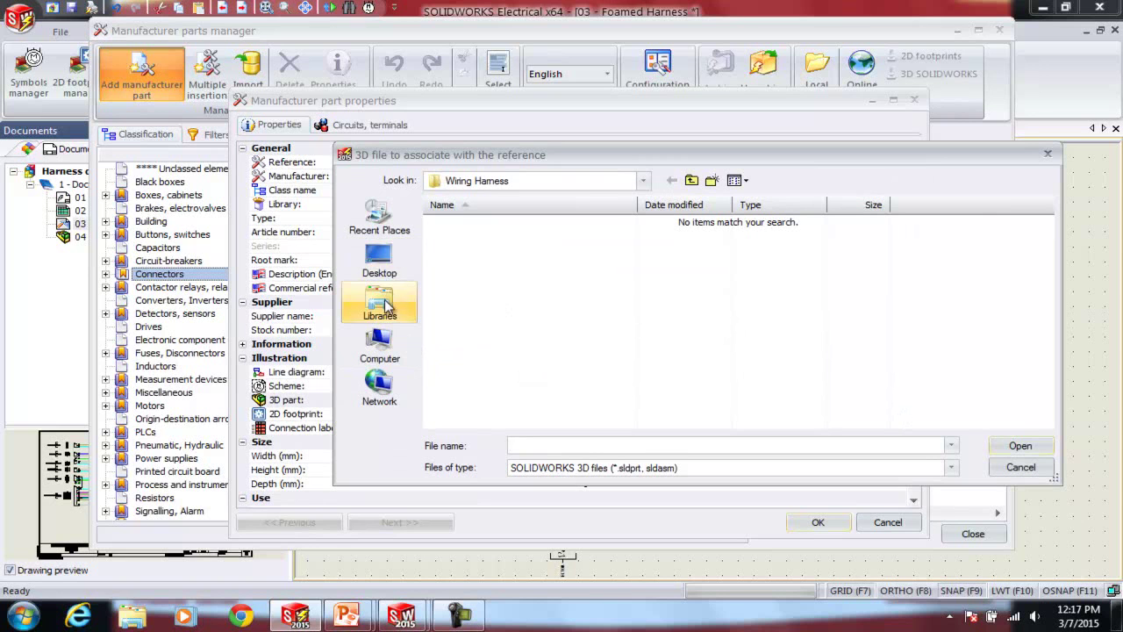
left_click(379, 347)
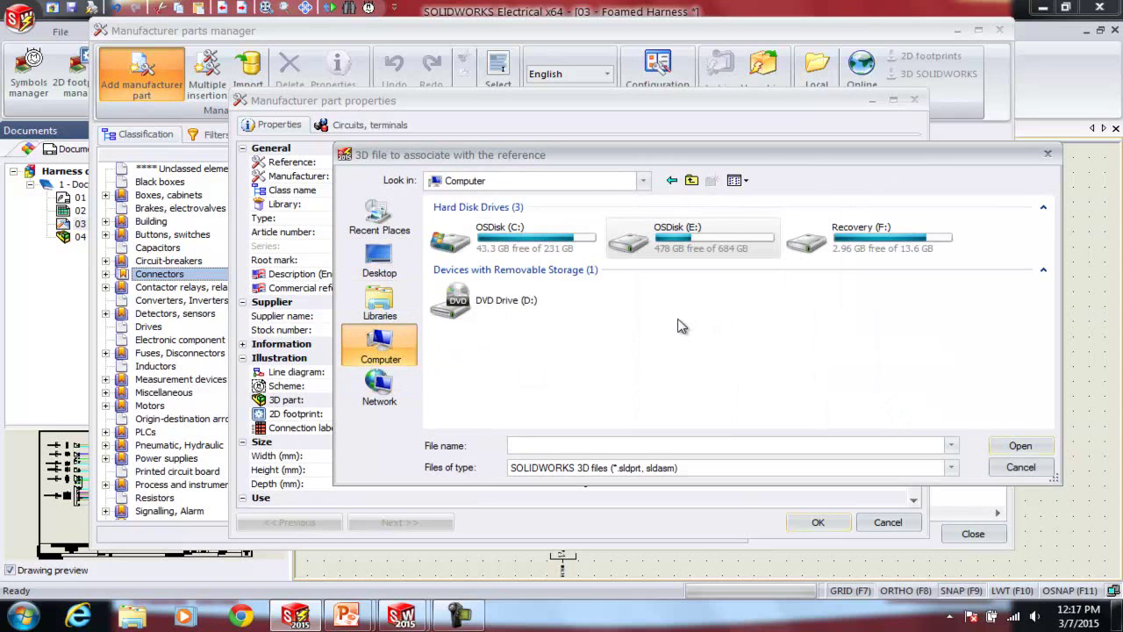
double_click(526, 242)
left_click_drag(1047, 259, 1051, 372)
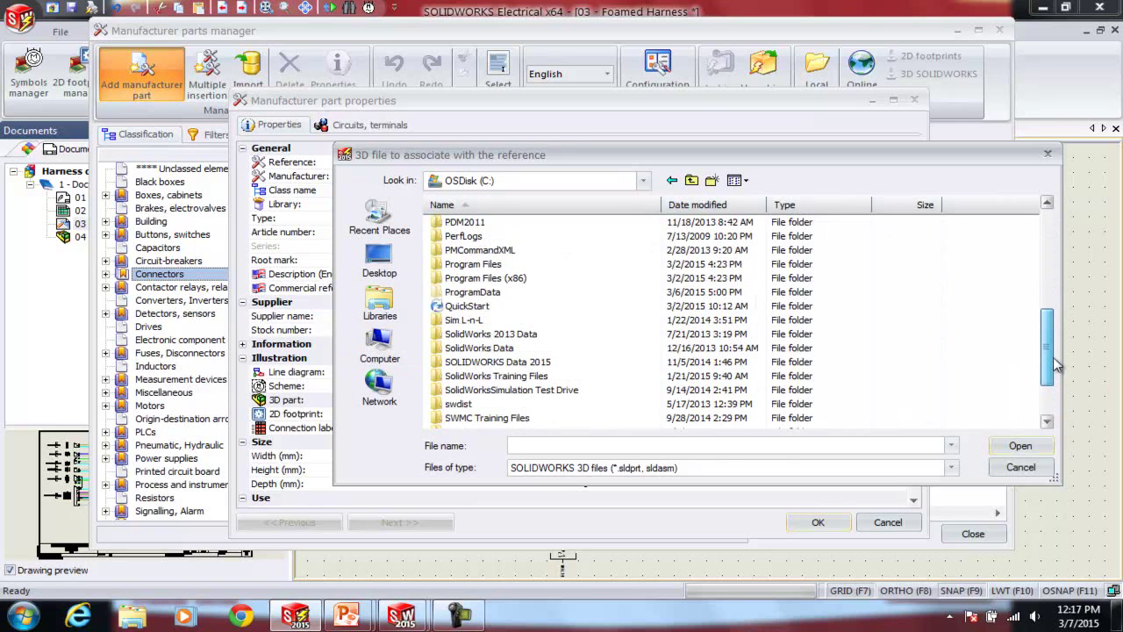
left_click(471, 295)
double_click(471, 294)
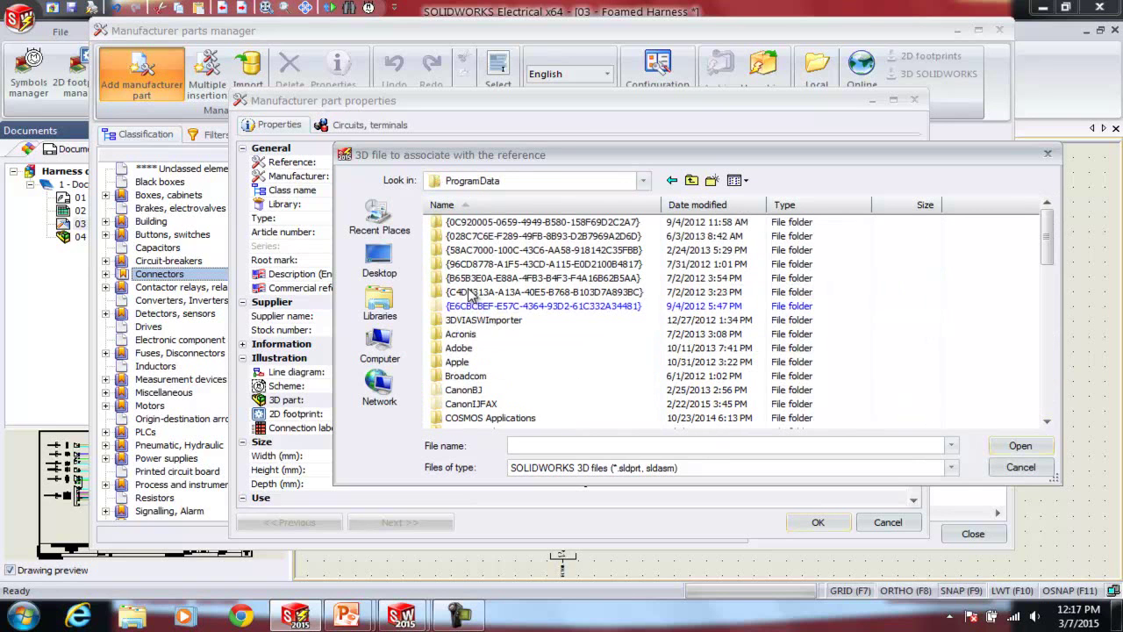
left_click_drag(1050, 230, 1072, 381)
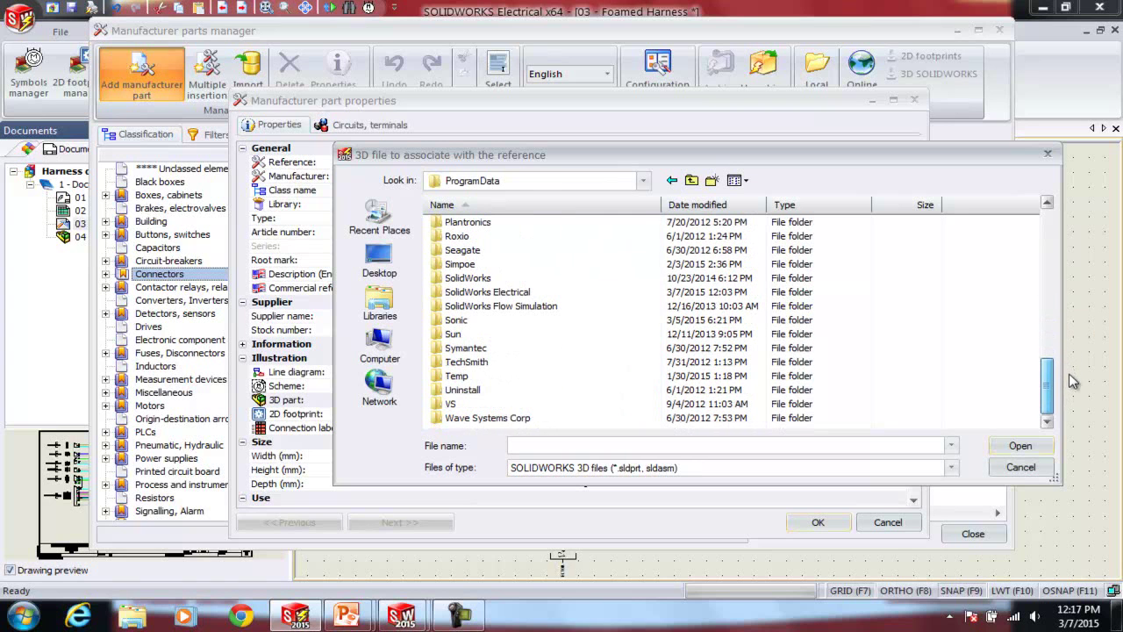
double_click(514, 295)
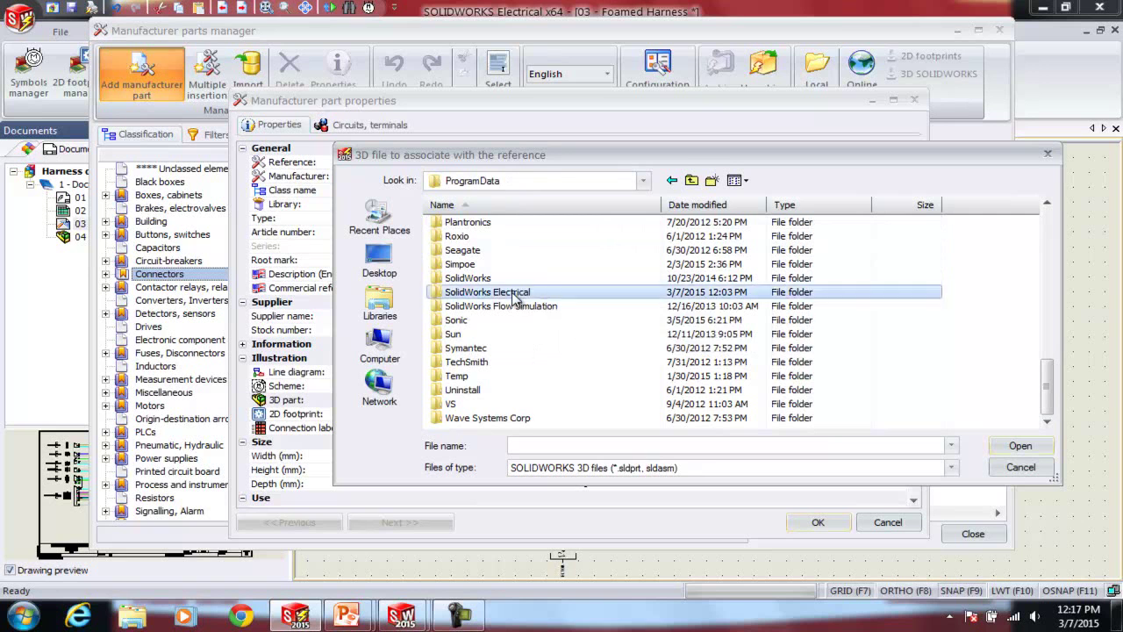
Associate "vance 480700.sldprt" from the SolidWorks\sldPrt subfolder as the 3D part.
scroll(579, 369, "down", 1)
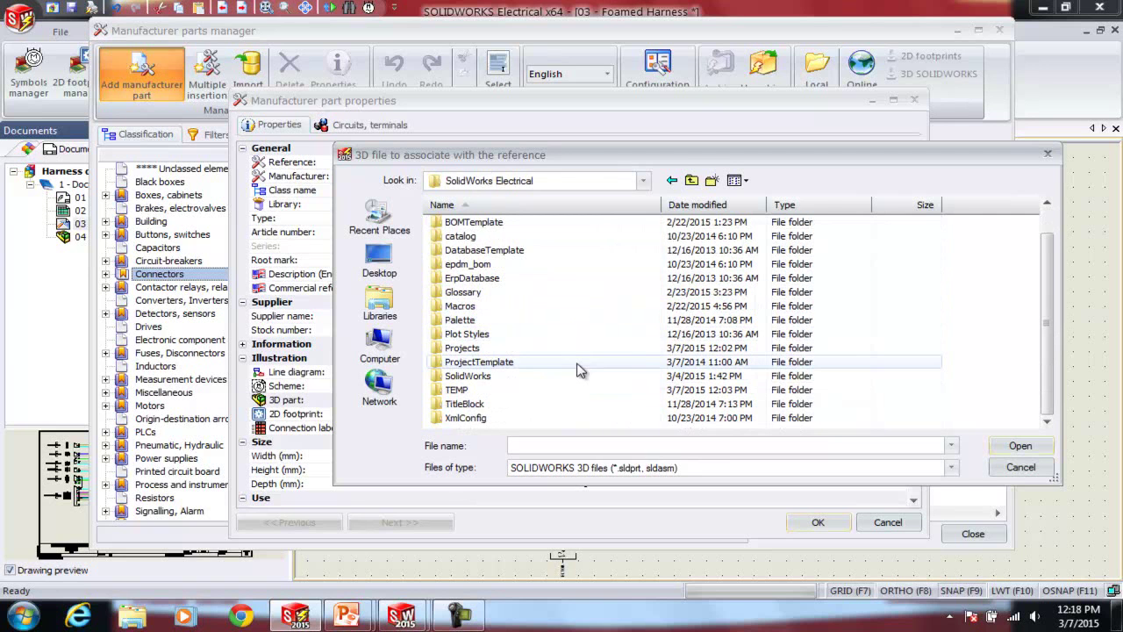
double_click(480, 377)
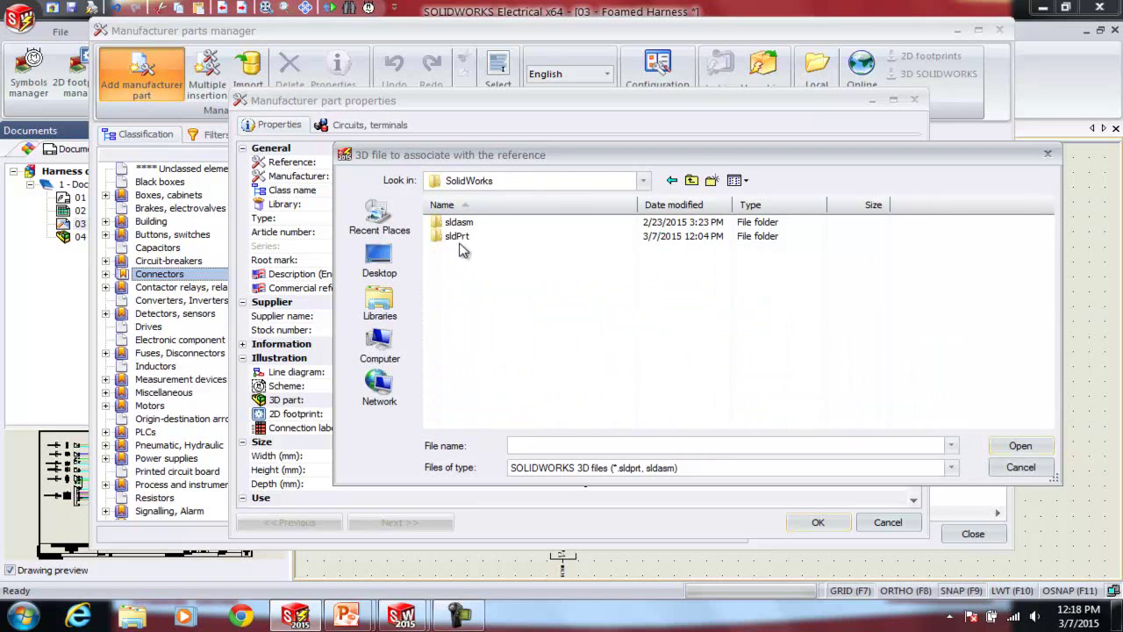
double_click(455, 238)
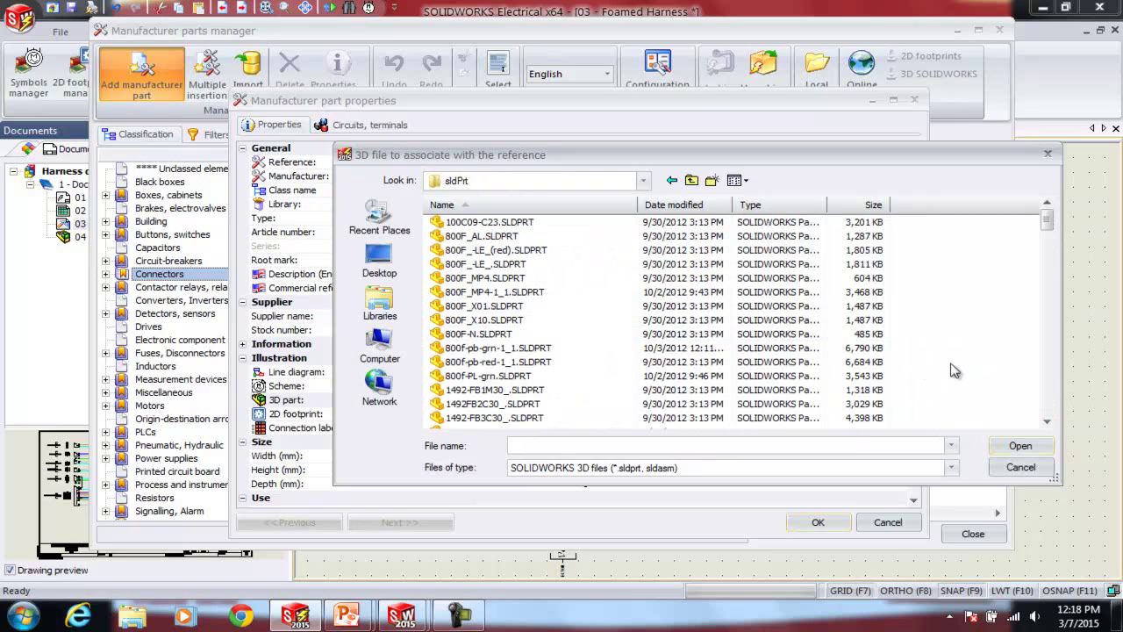
left_click_drag(1048, 225, 1057, 419)
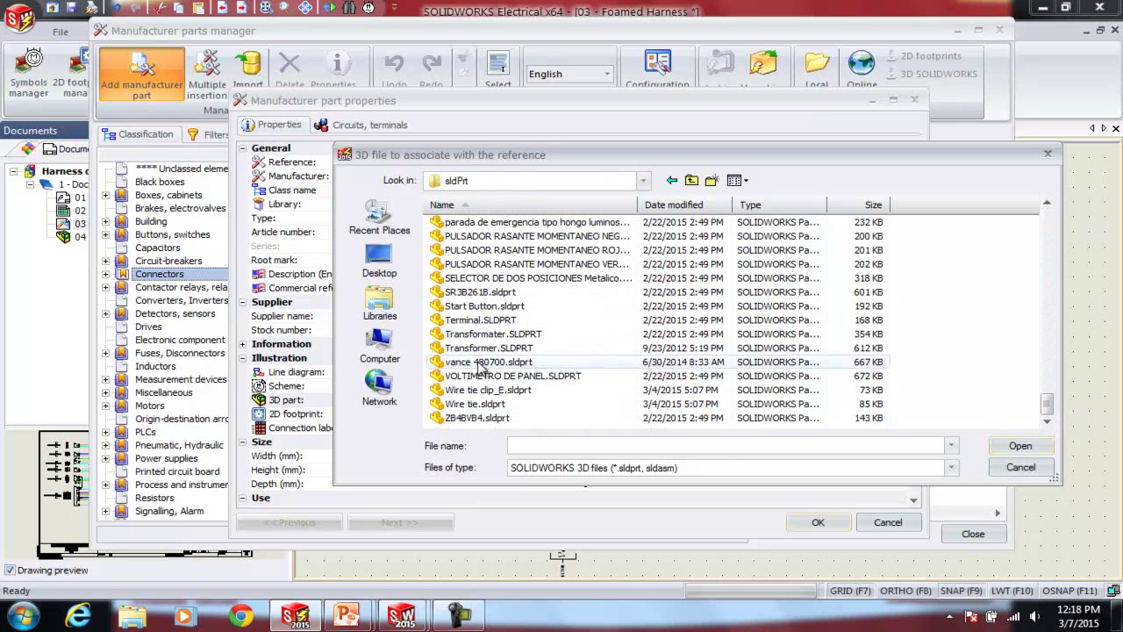
left_click(570, 361)
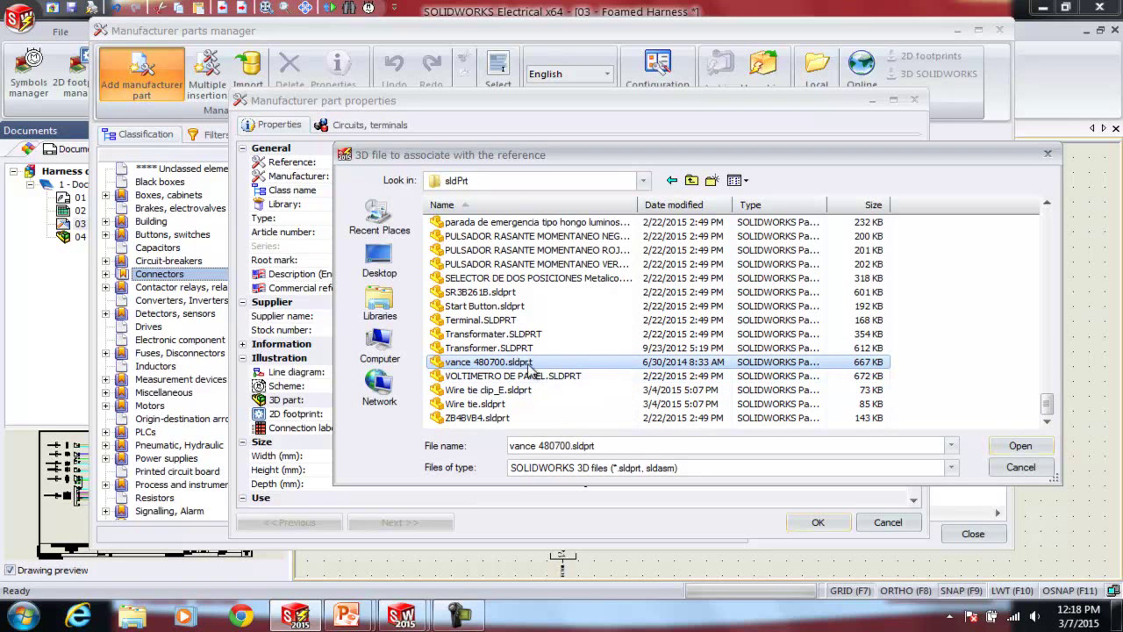
left_click(1020, 448)
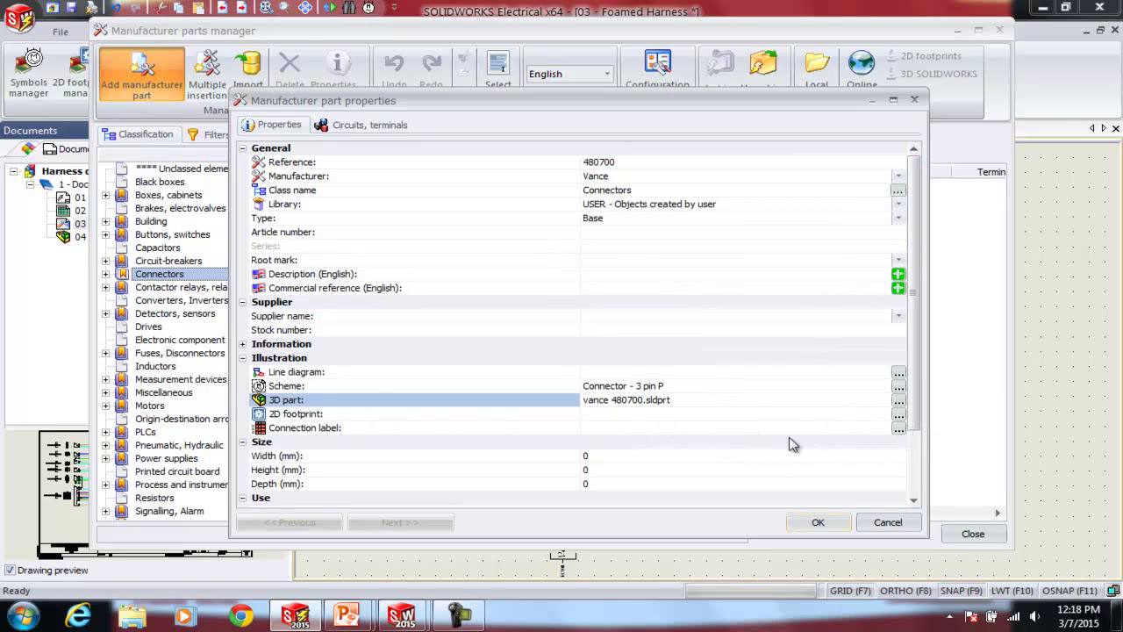
Assign the 1-480700-0 connector symbol as the part's connection label.
left_click(898, 428)
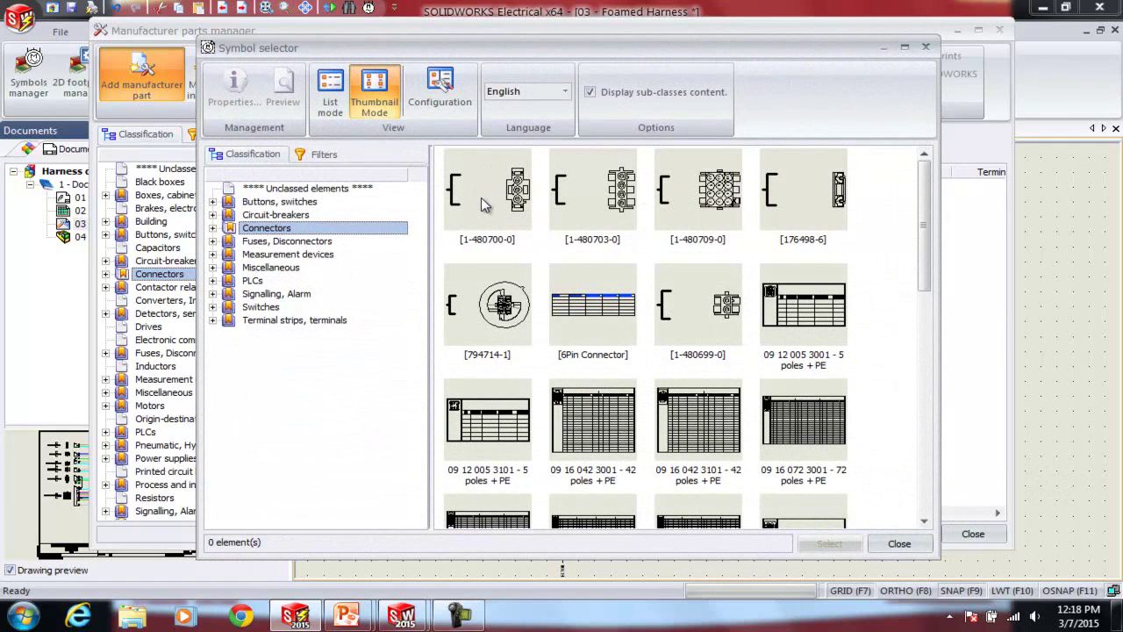
left_click(481, 203)
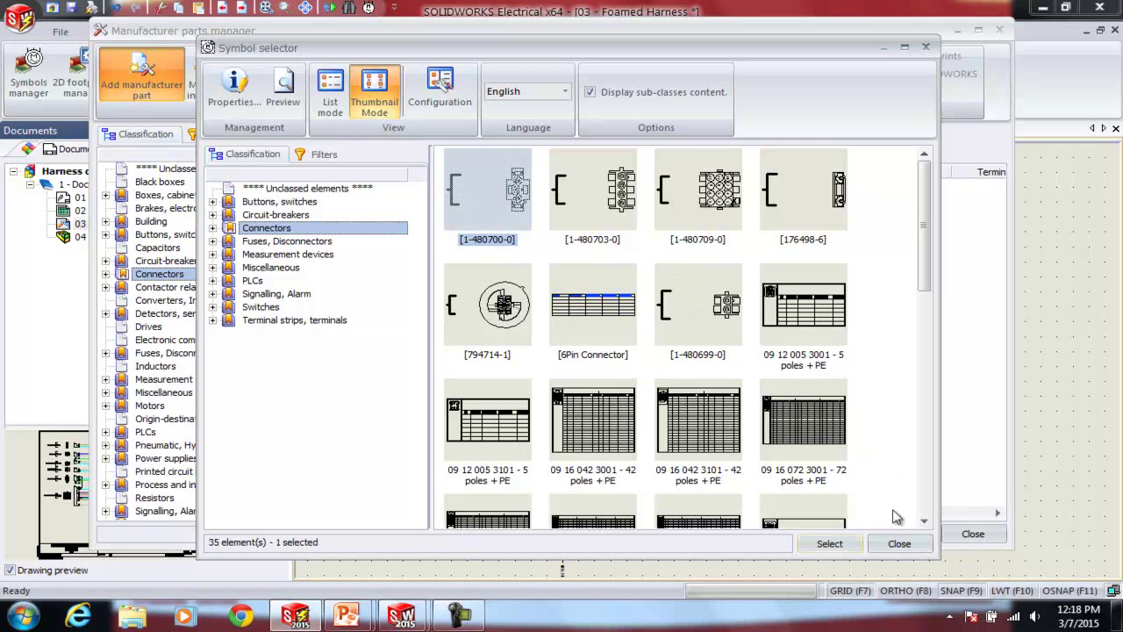
left_click(829, 544)
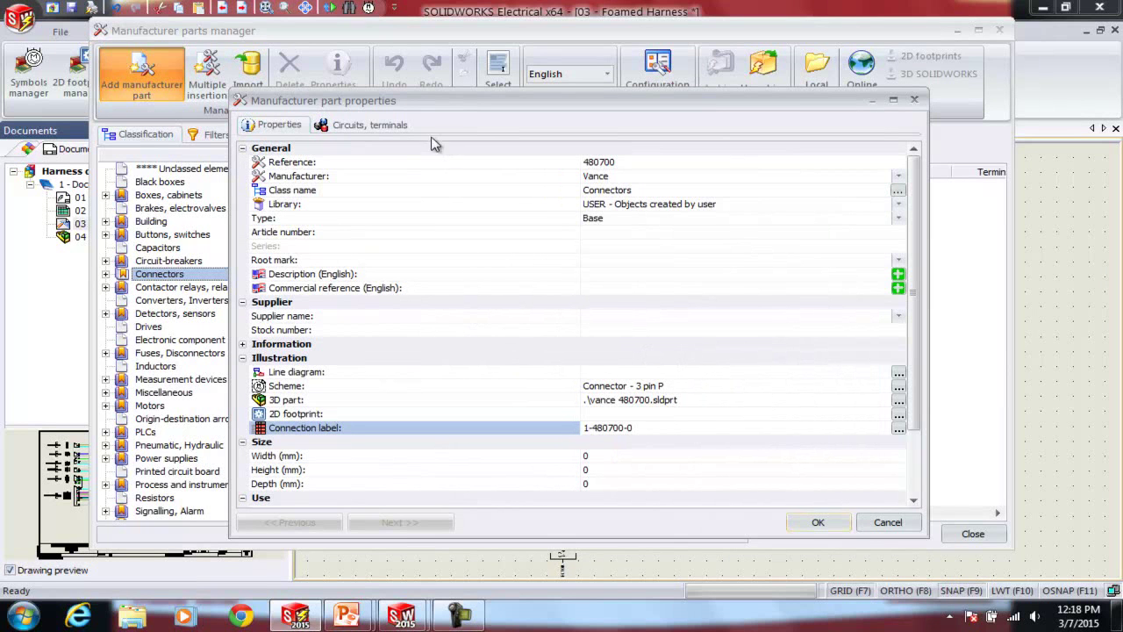
Add a first circuit of type Terminal to the part and give it one terminal with mark 1.
left_click(348, 127)
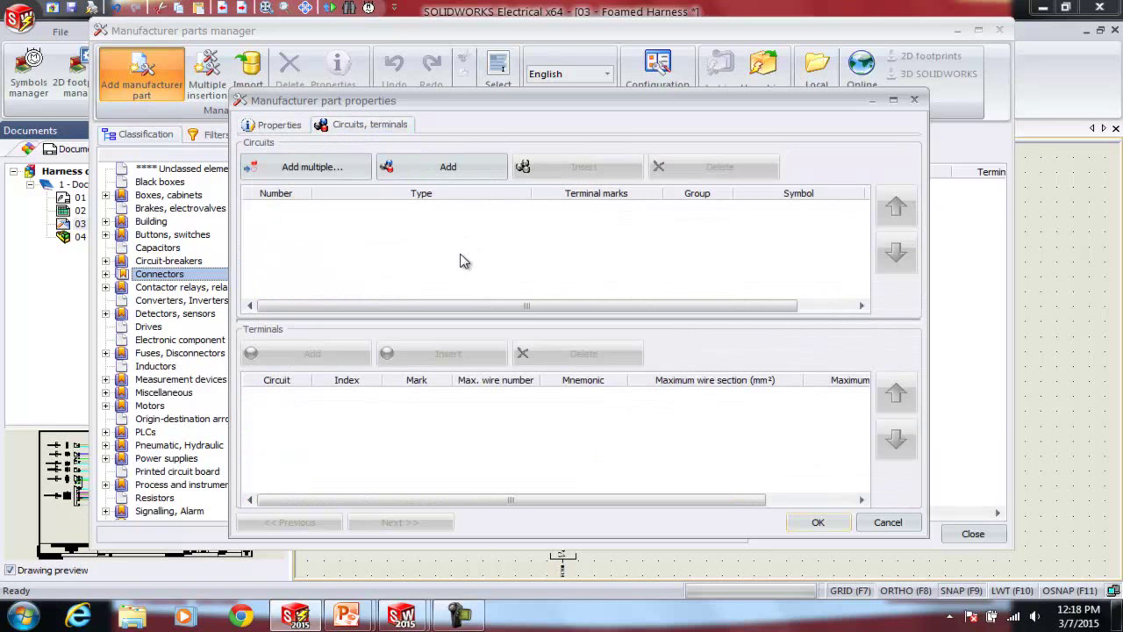
left_click(430, 170)
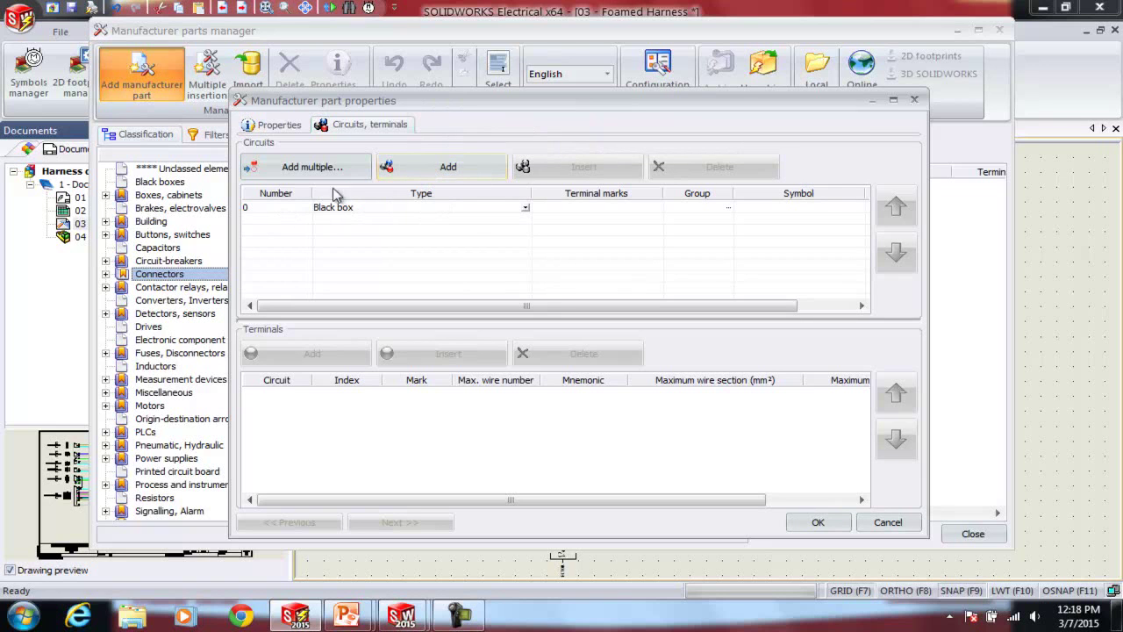
left_click(414, 204)
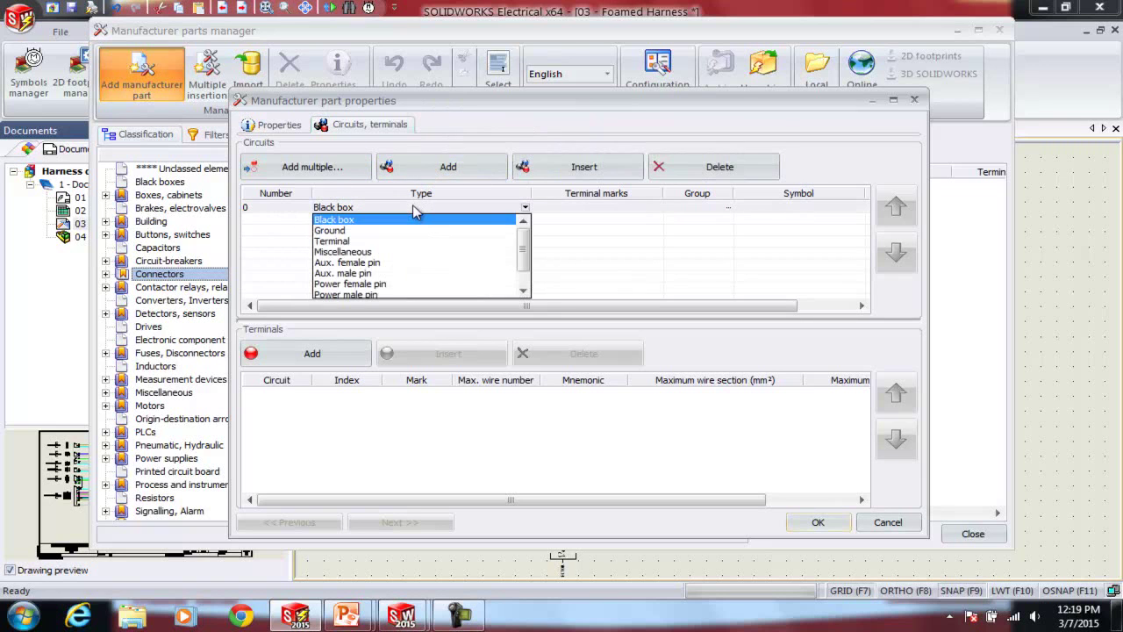
left_click(367, 242)
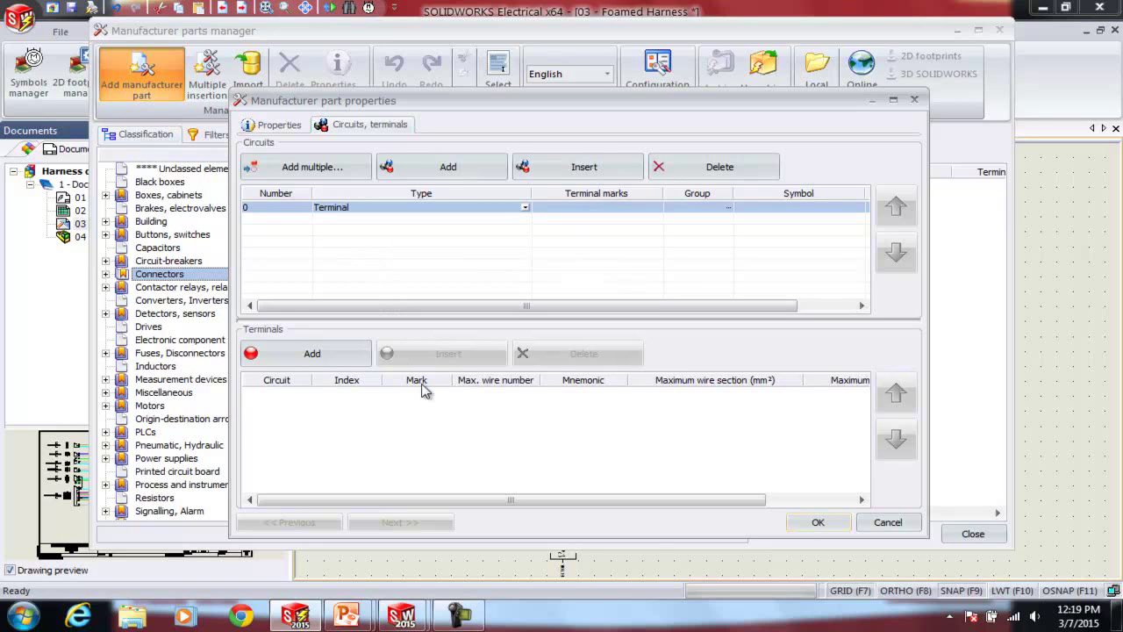
left_click(321, 355)
left_click(426, 395)
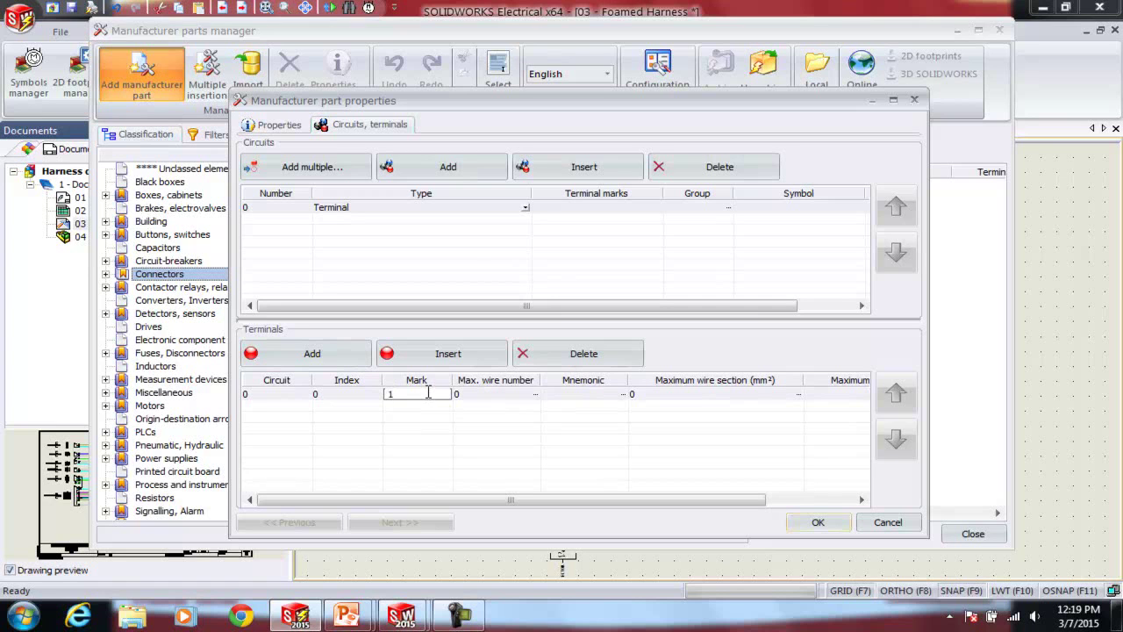
Add a second circuit of type Terminal and give it one terminal with mark 2.
left_click(423, 168)
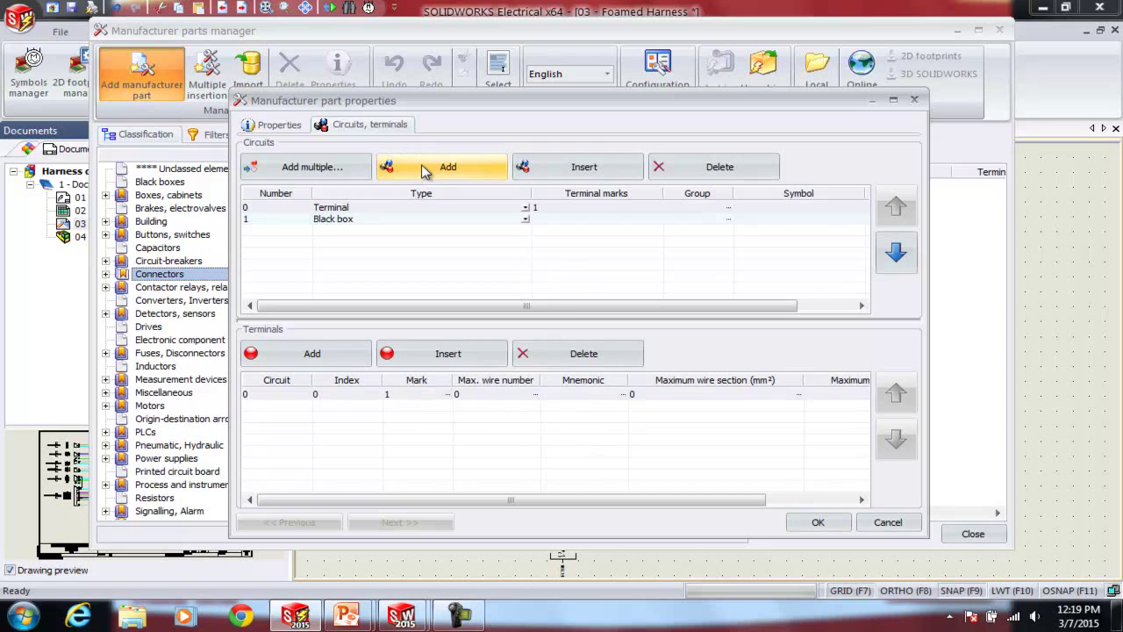
left_click(382, 220)
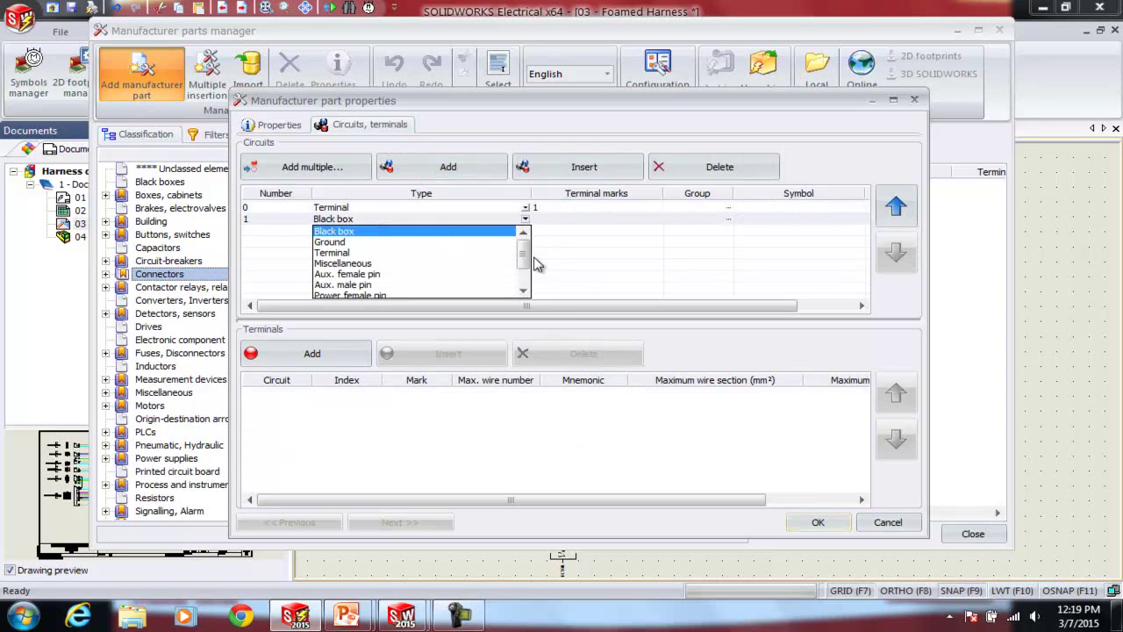
left_click(359, 252)
left_click(324, 355)
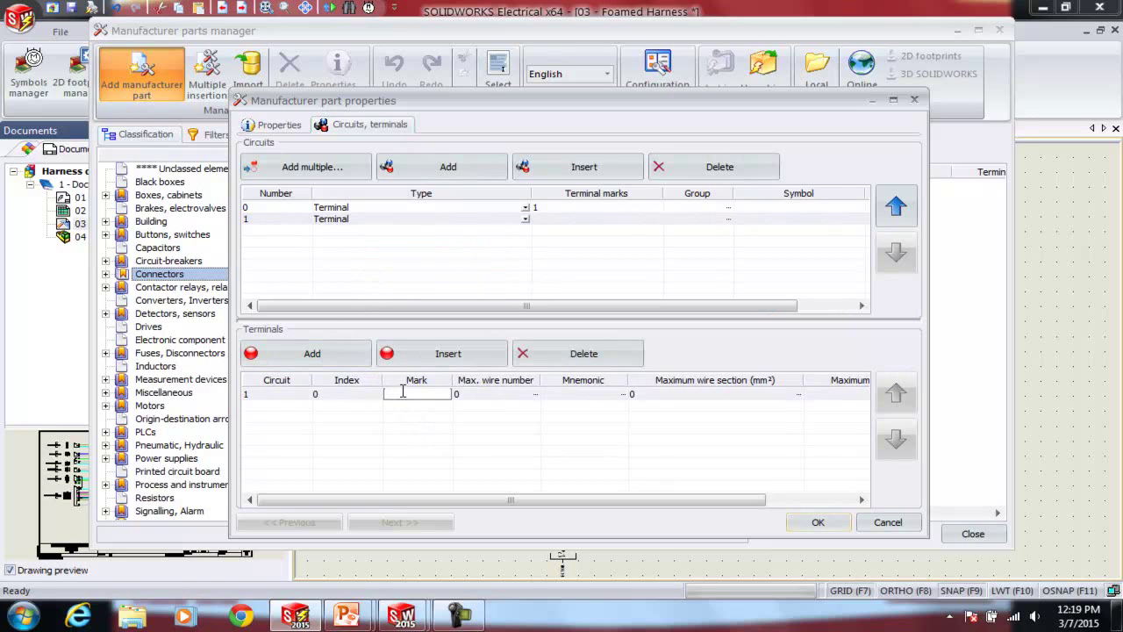
type("2")
Add a third circuit of type Terminal and give it one terminal with mark 3.
left_click(426, 170)
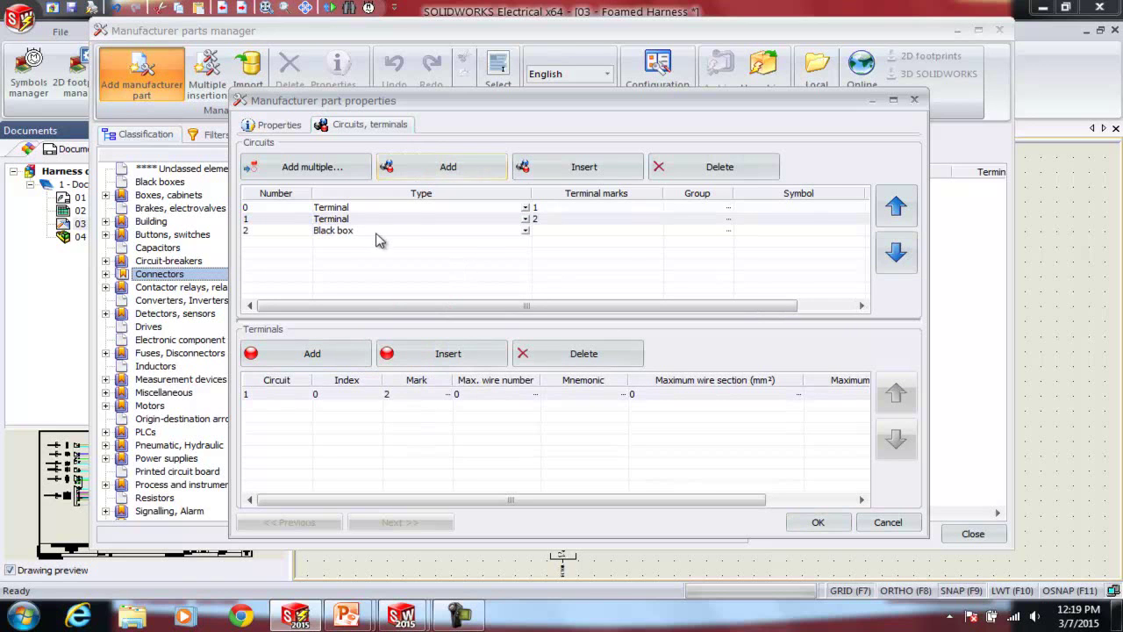
left_click(368, 233)
left_click(359, 263)
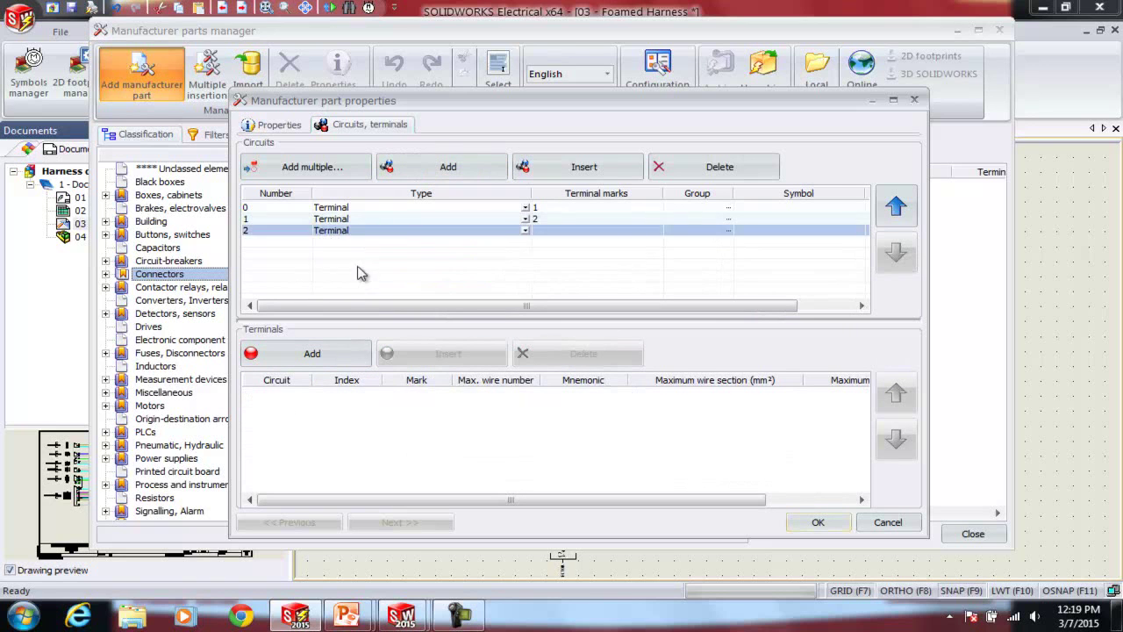
left_click(360, 354)
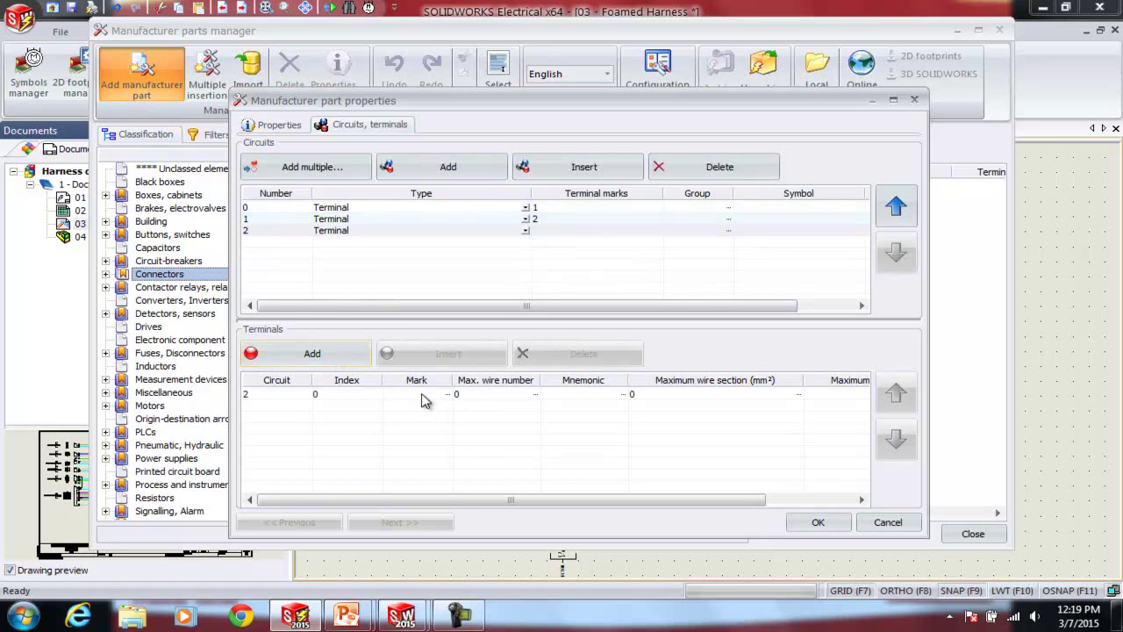
left_click(421, 394)
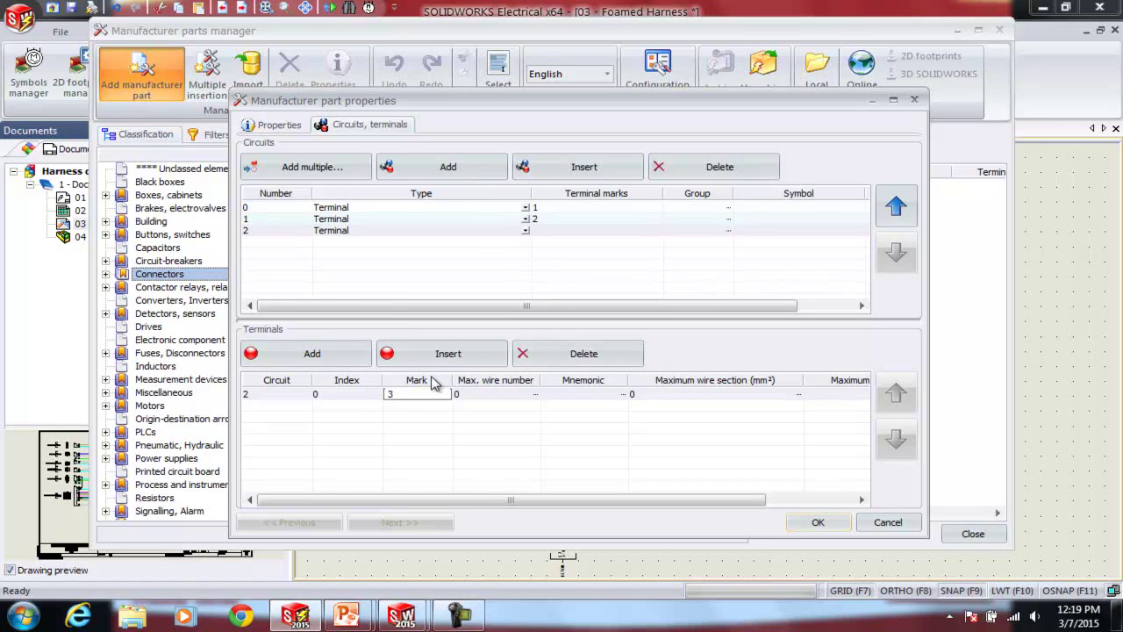
Check the new part's general properties and try to save it to the library.
left_click(274, 125)
left_click_drag(917, 307, 950, 456)
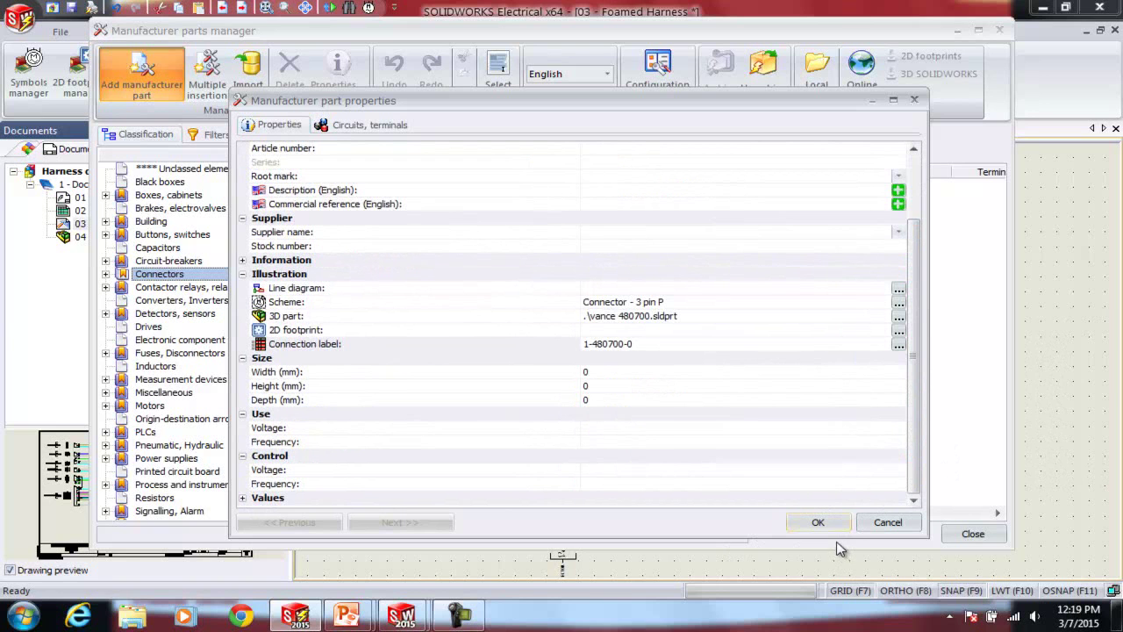
left_click(818, 523)
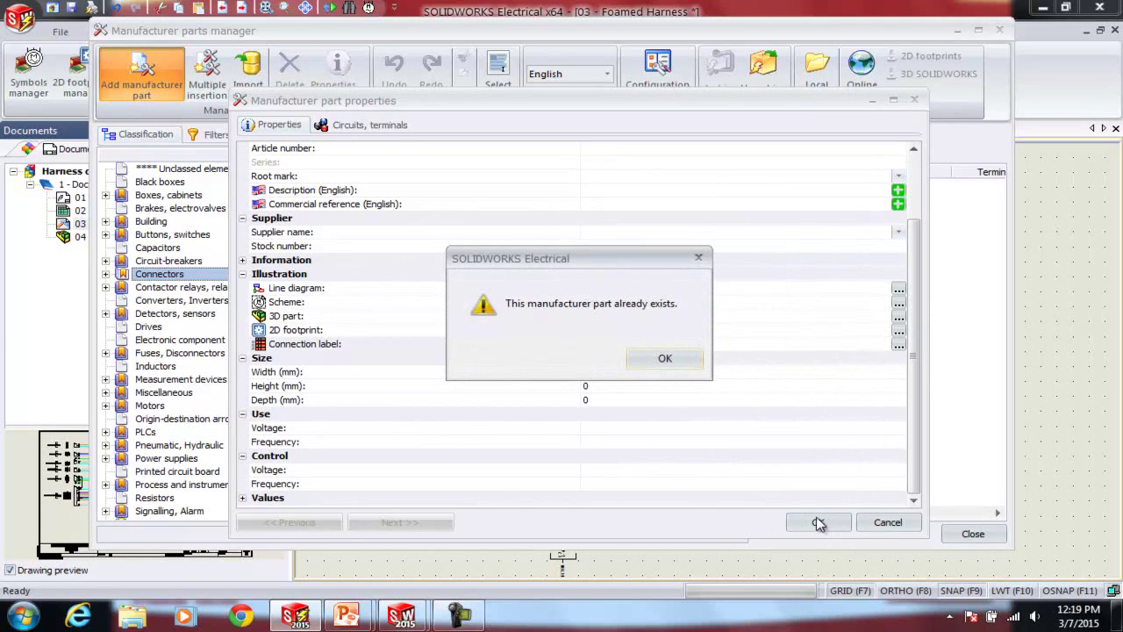
left_click(667, 359)
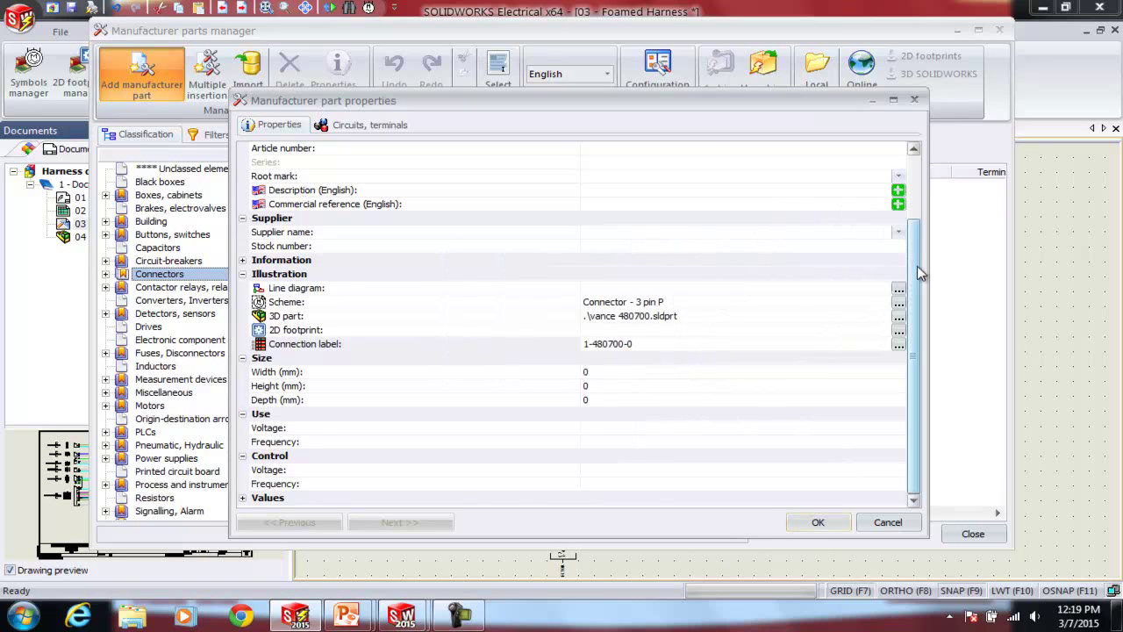
left_click_drag(911, 259, 884, 167)
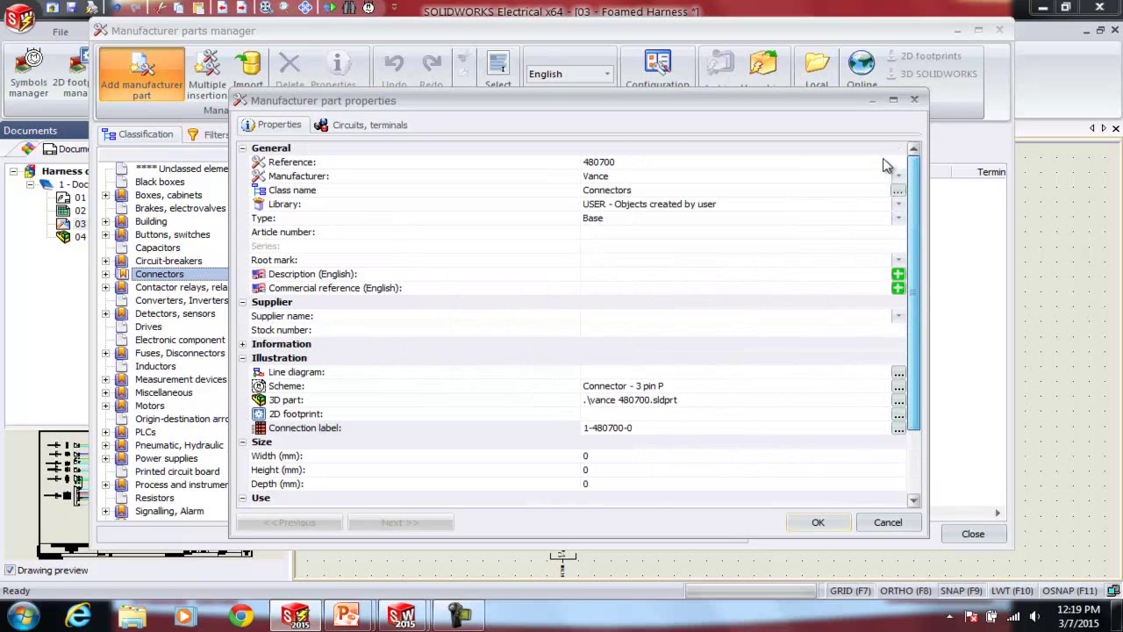
Change the new part's reference to 480700-1, save it to the library and close the parts manager.
left_click(635, 163)
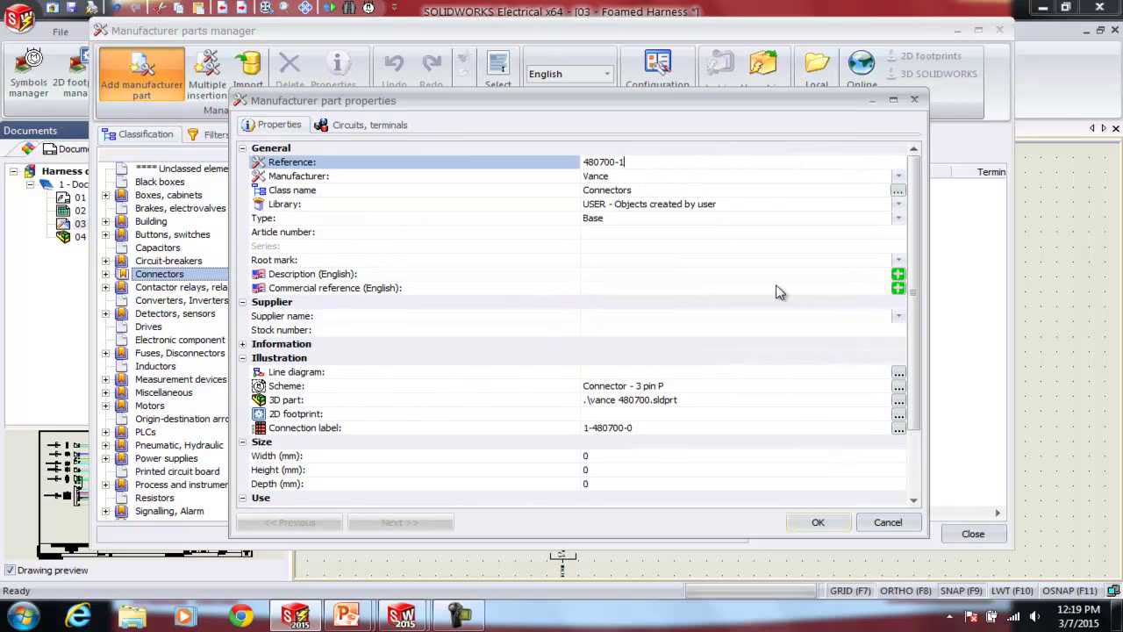
left_click(817, 522)
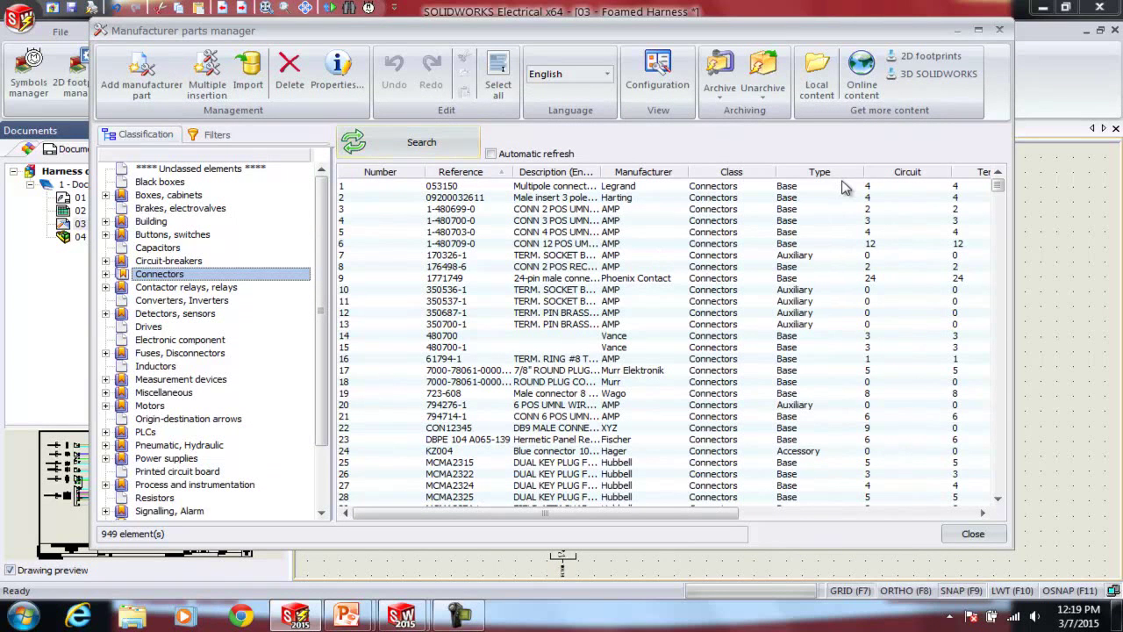
left_click(967, 534)
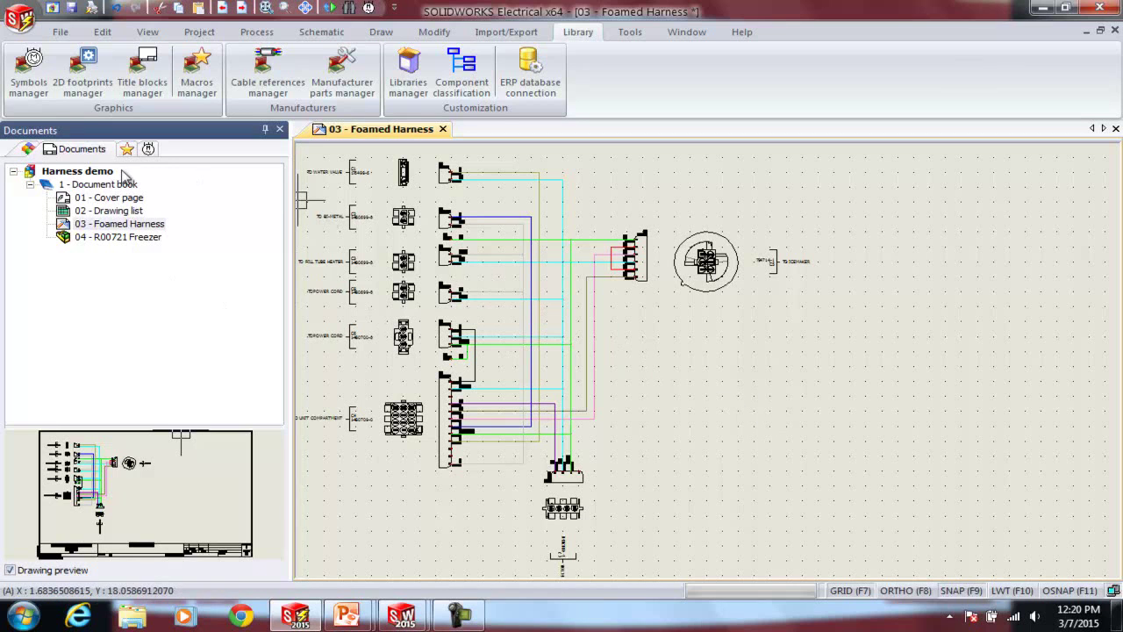
Start a new component in the CF - CAB FOAMED HARNESS location, with class Connectors and mark root P.
left_click(29, 150)
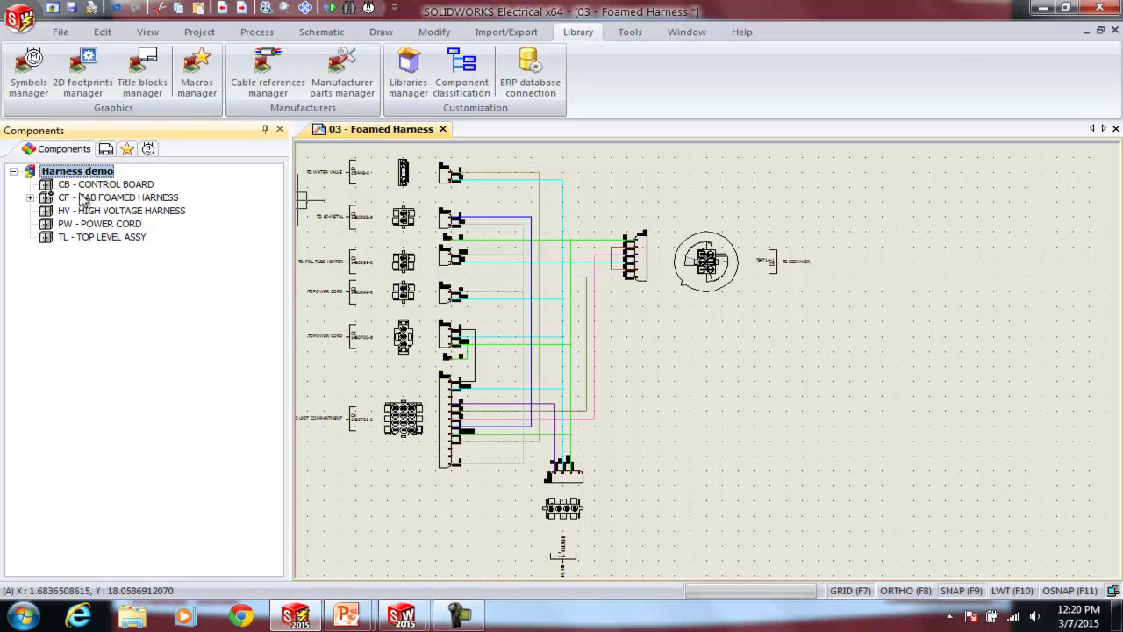
left_click(30, 198)
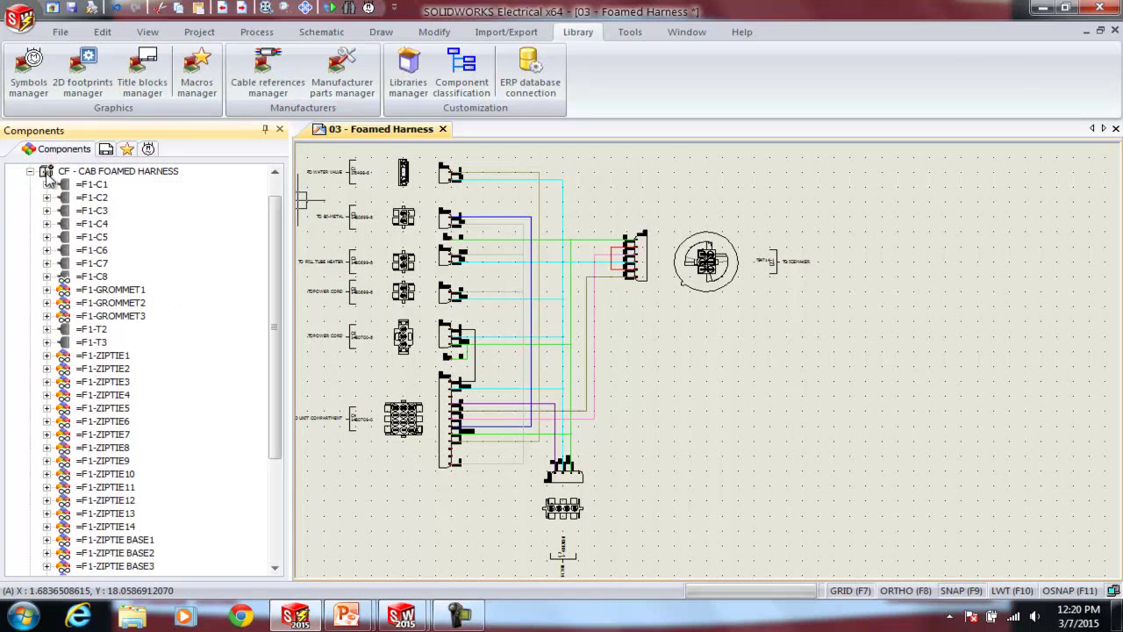
left_click(30, 171)
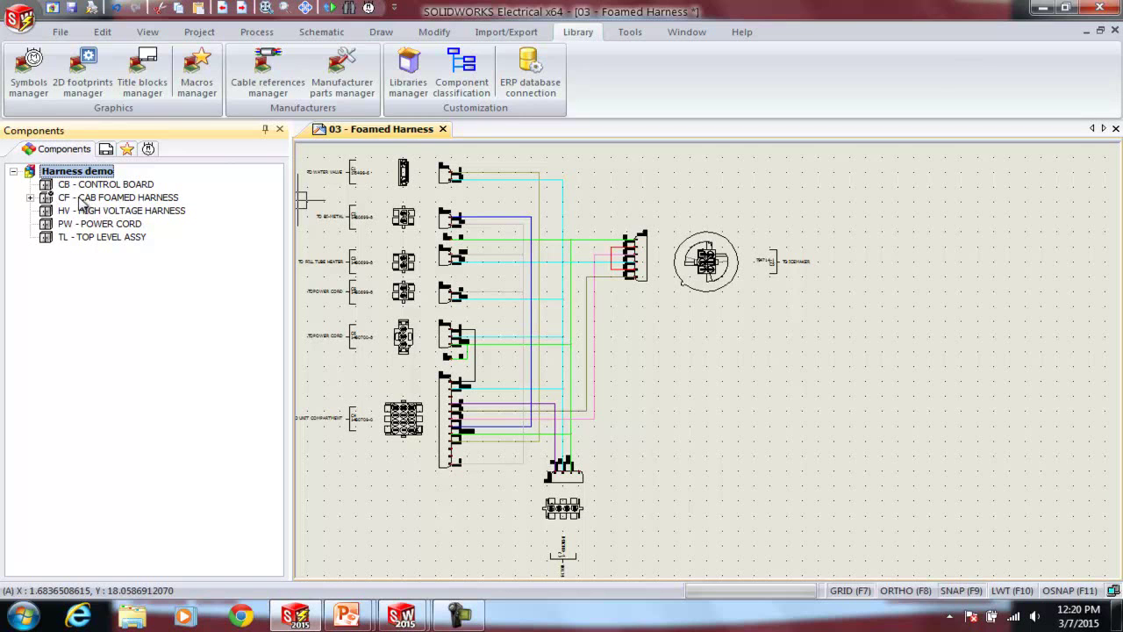
right_click(83, 202)
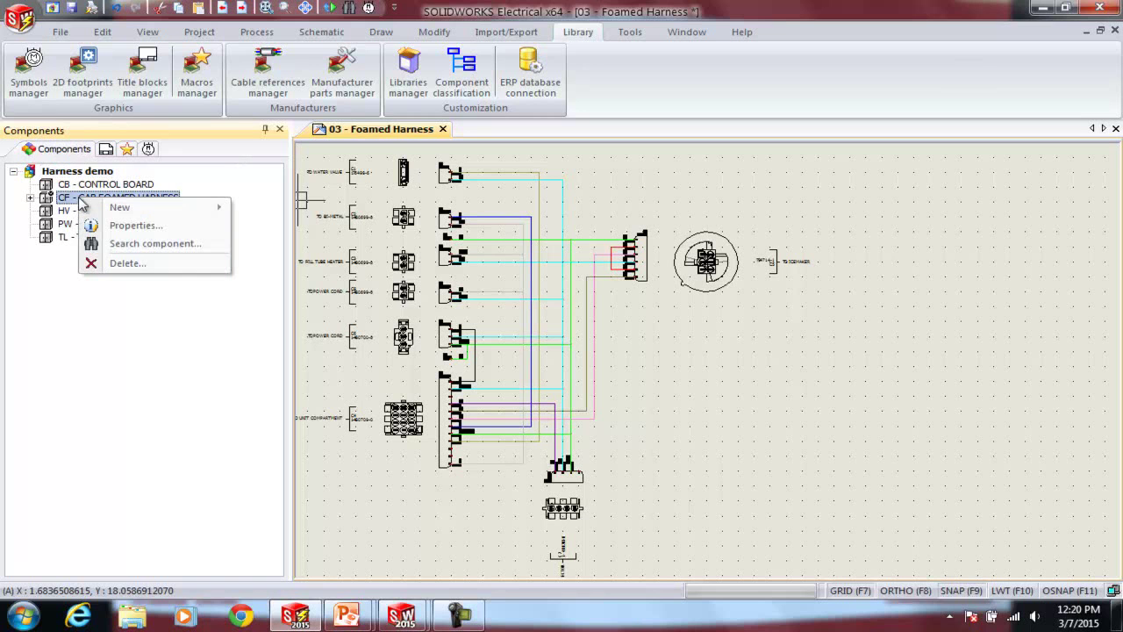
mouse_move(142, 208)
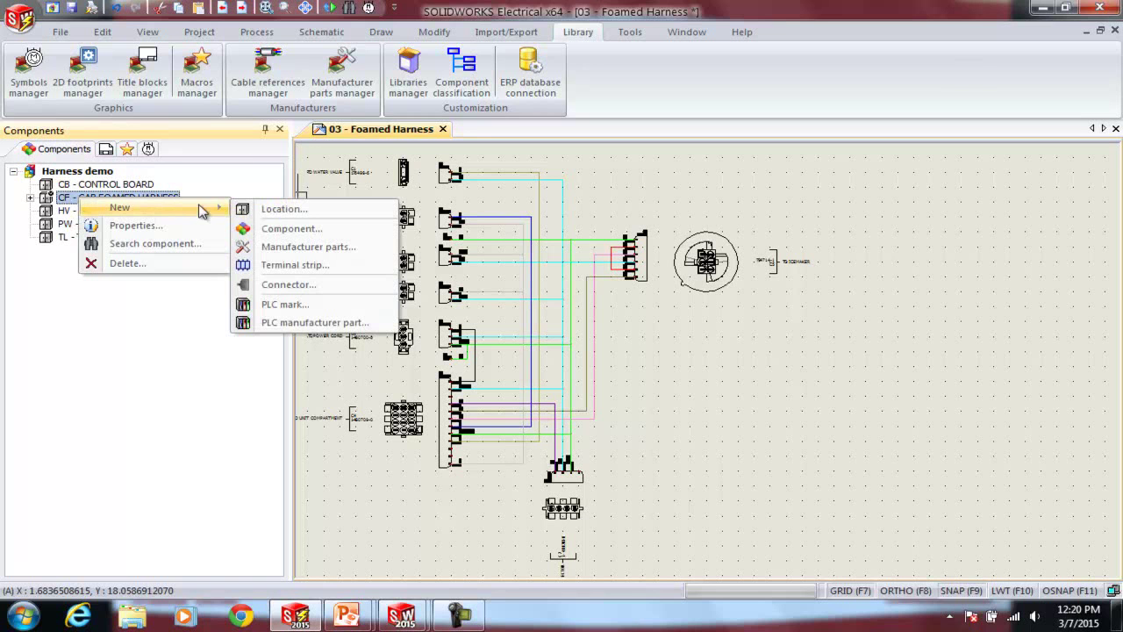
left_click(292, 229)
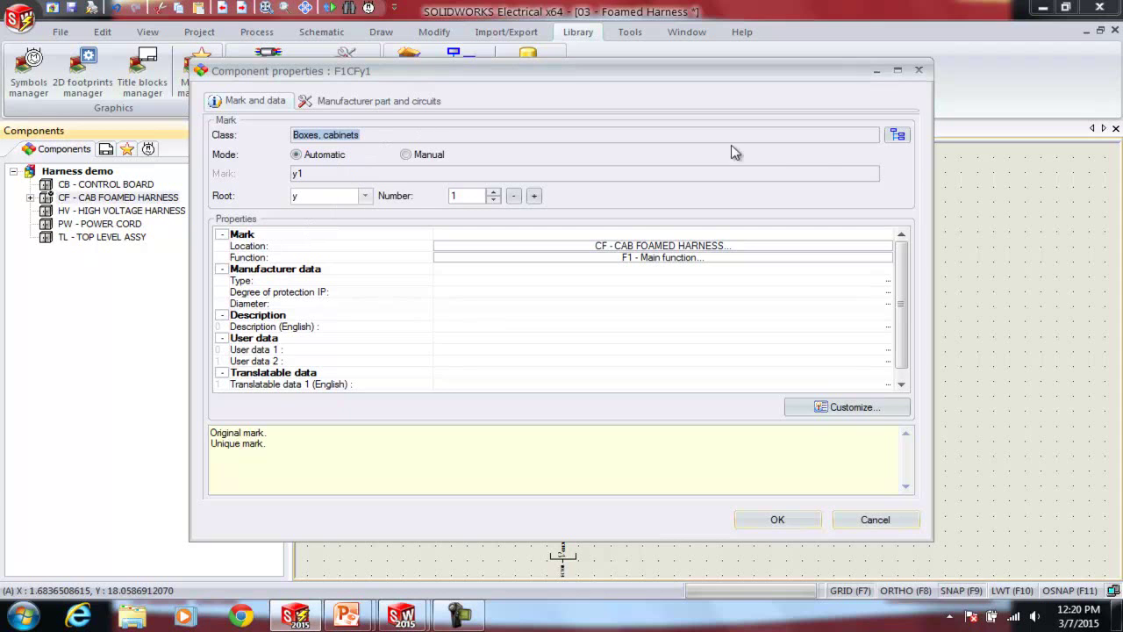
left_click(897, 134)
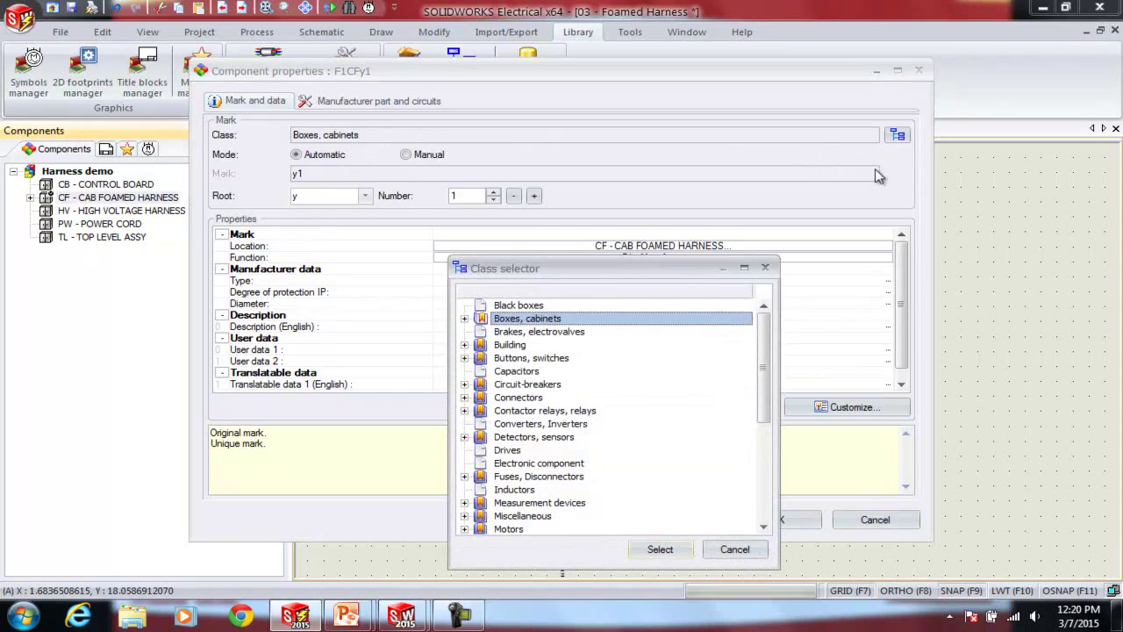
left_click(529, 400)
left_click(660, 548)
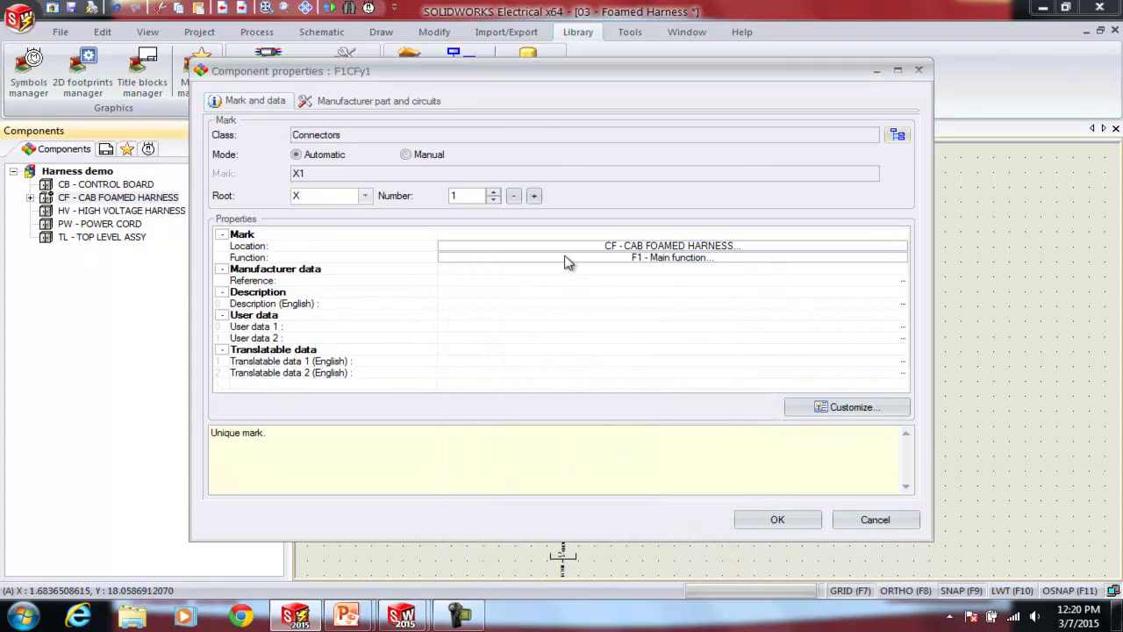
left_click_drag(320, 192, 219, 193)
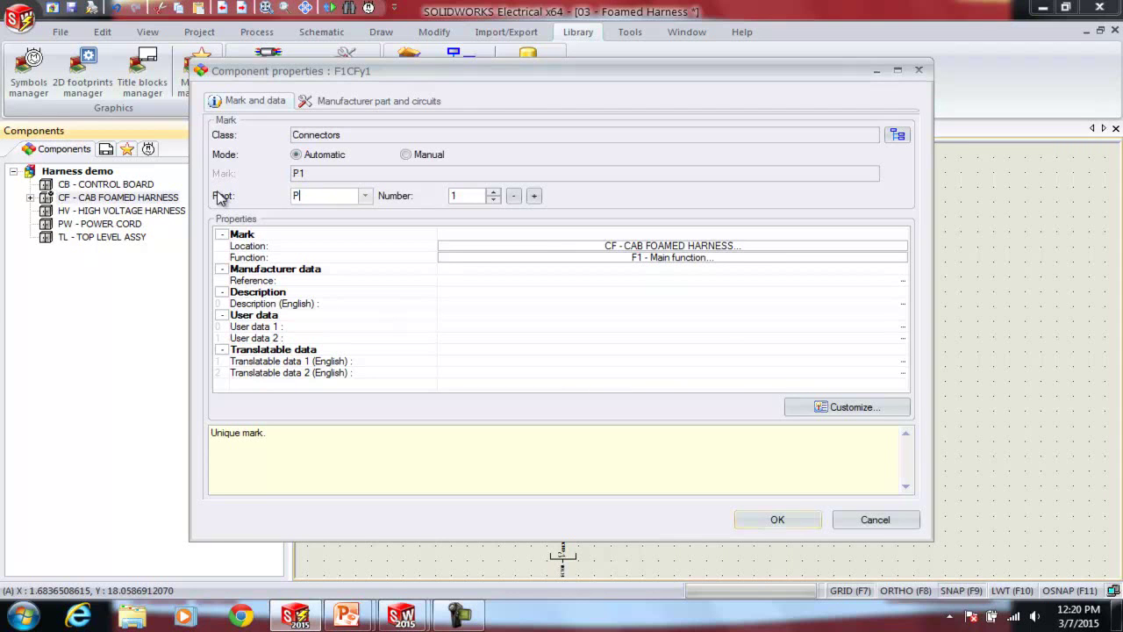
Search the manufacturer parts for connectors from all manufacturers for the new component.
left_click(349, 102)
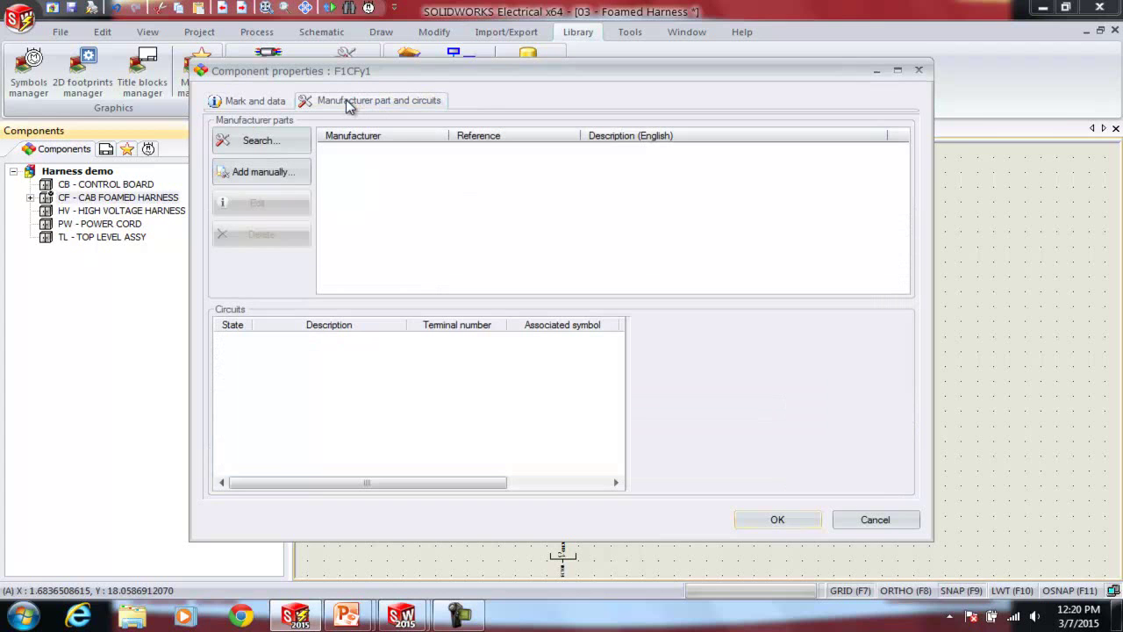
left_click(256, 140)
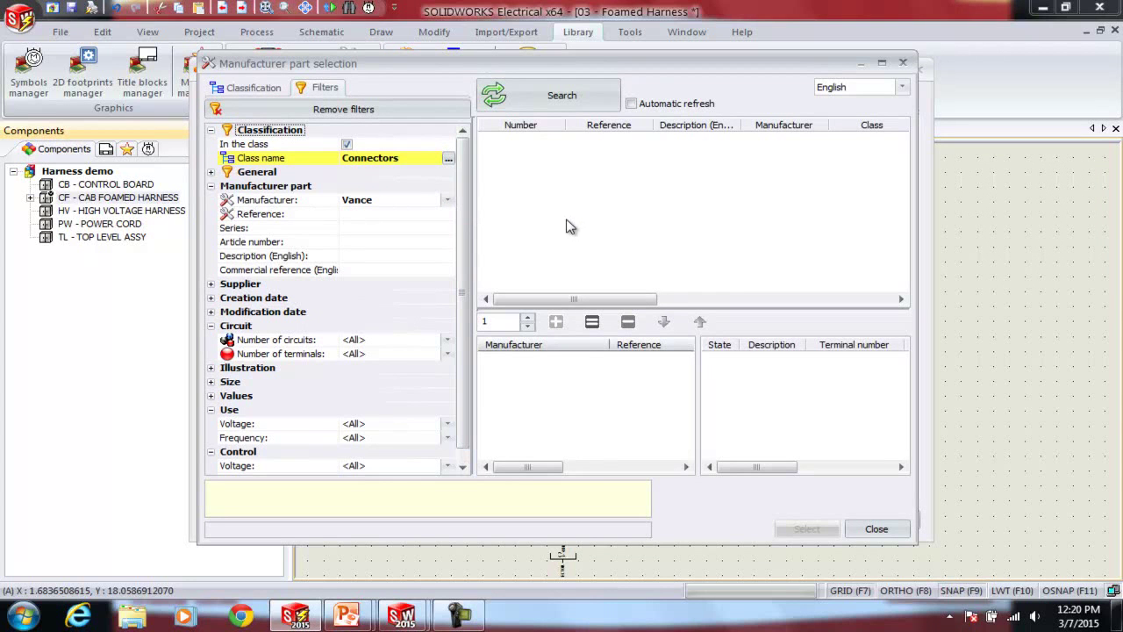
left_click(447, 201)
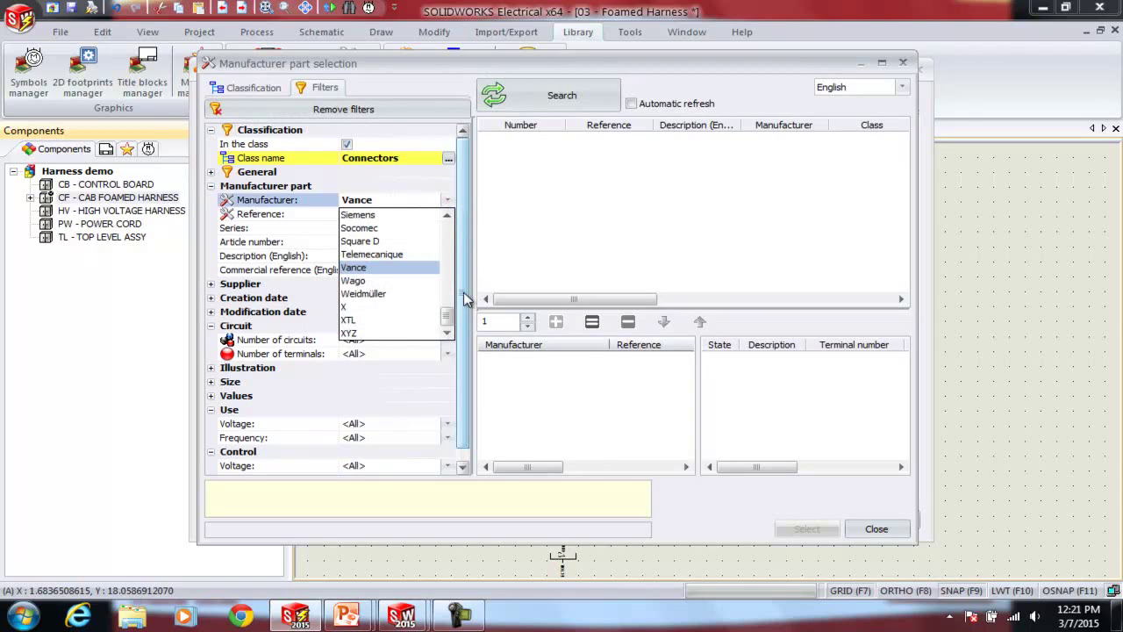
left_click_drag(446, 314, 449, 217)
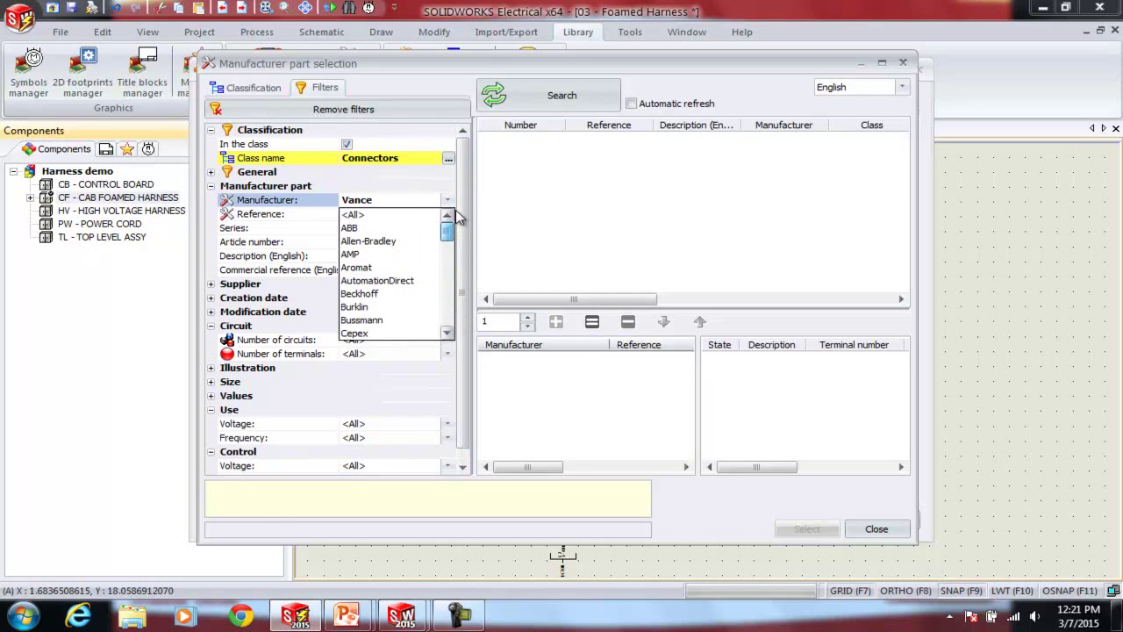
left_click(353, 218)
left_click(531, 101)
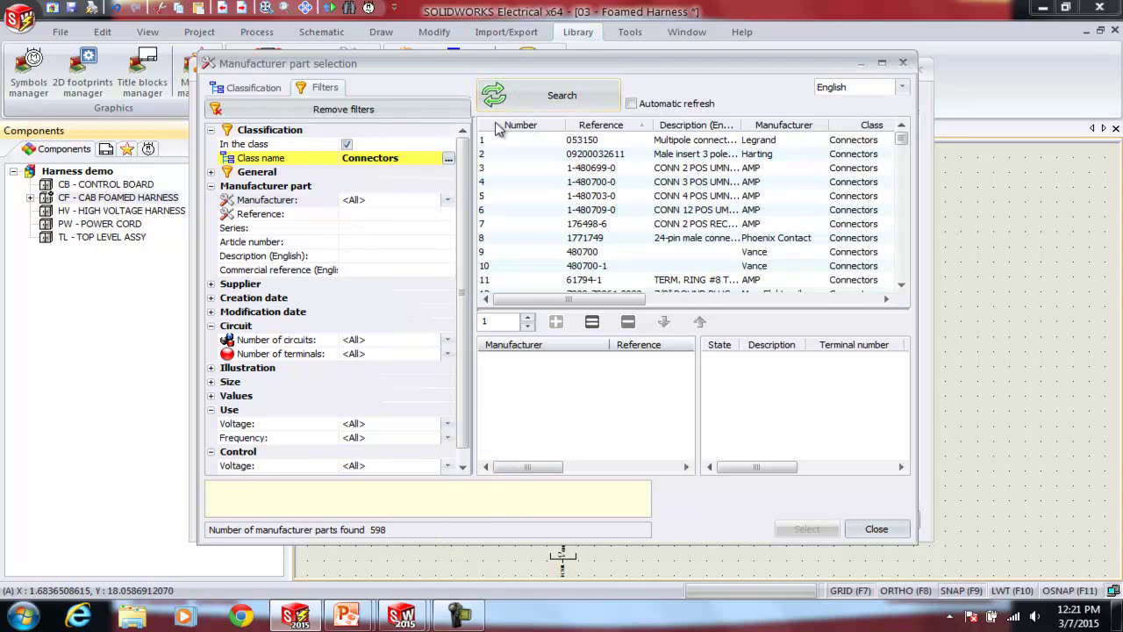
Filter the connector parts to manufacturer Vance, assign part 480700-1 to the component and finish creating it.
left_click(447, 201)
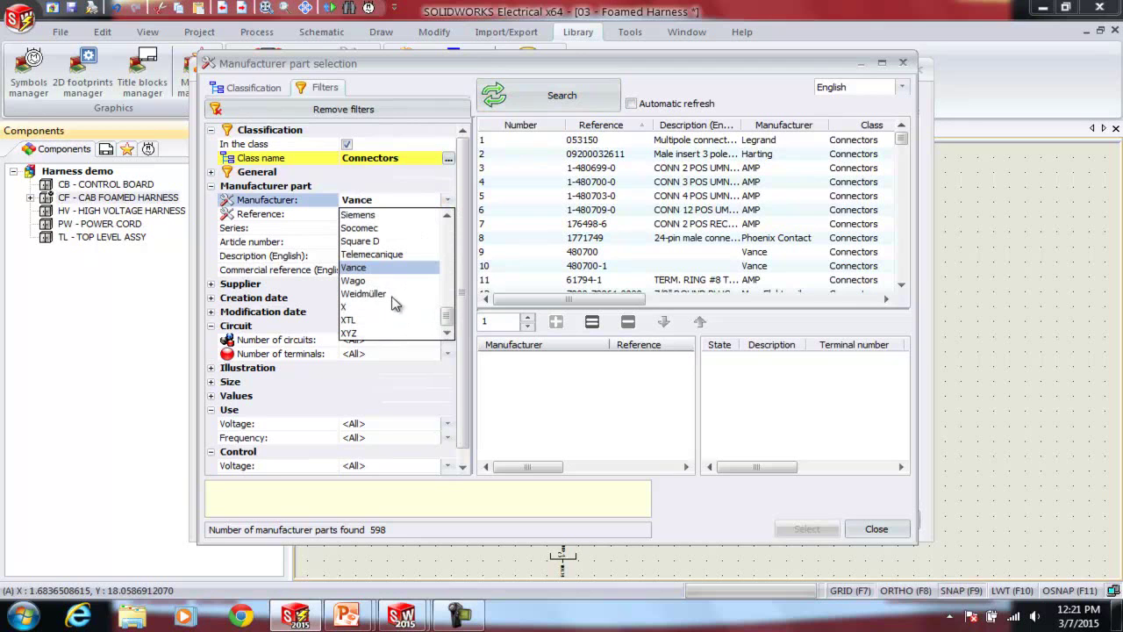
left_click(368, 267)
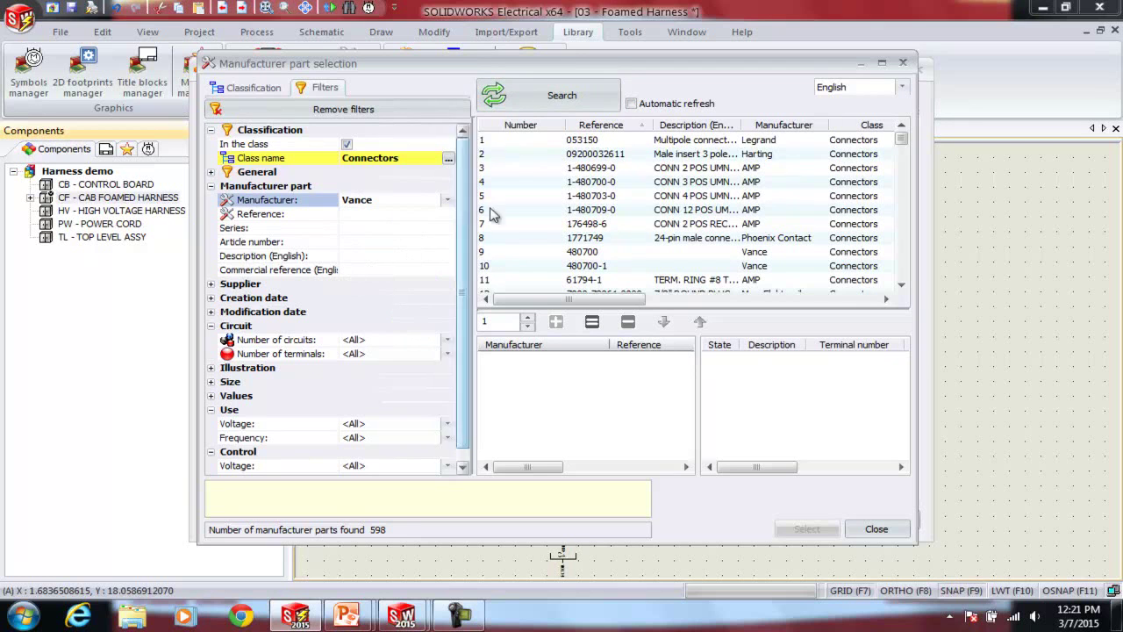
left_click(515, 97)
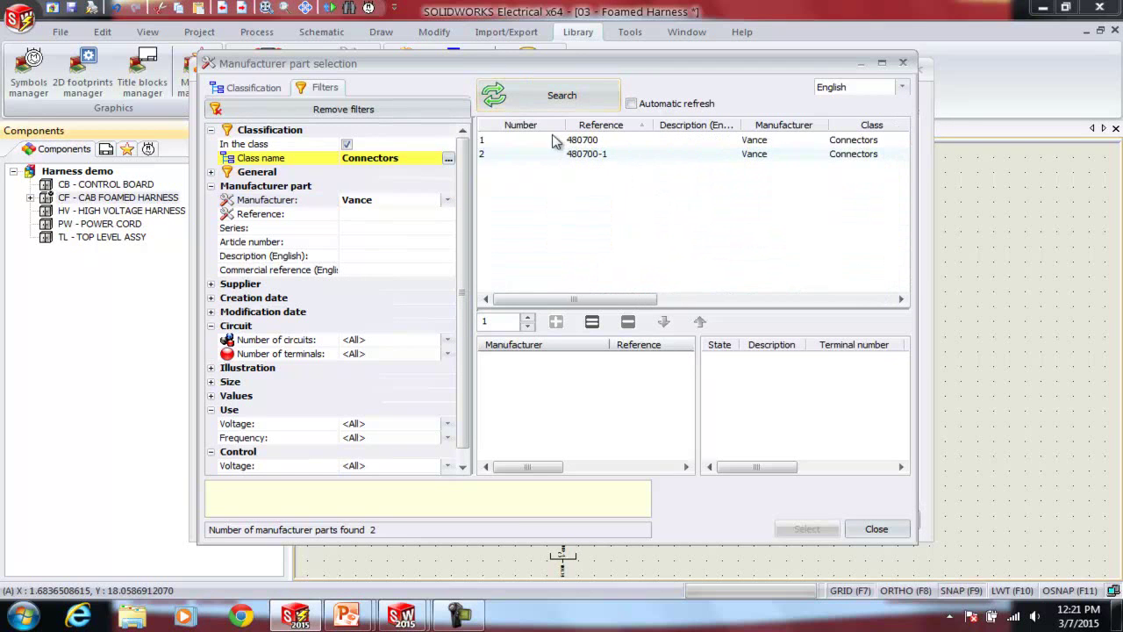
left_click(487, 142)
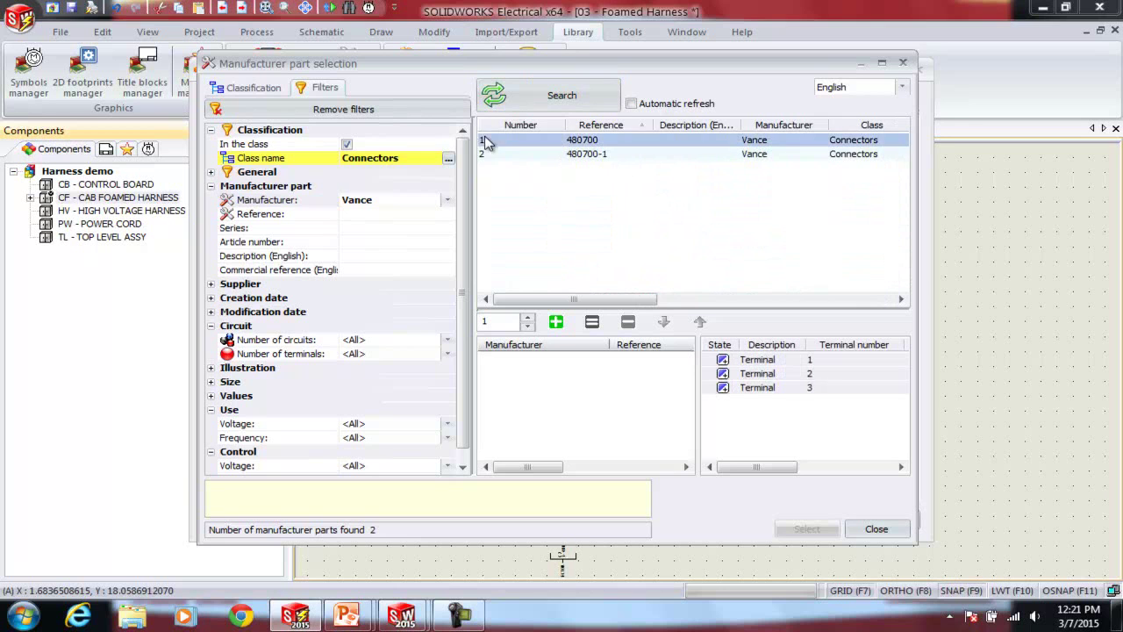
left_click(587, 156)
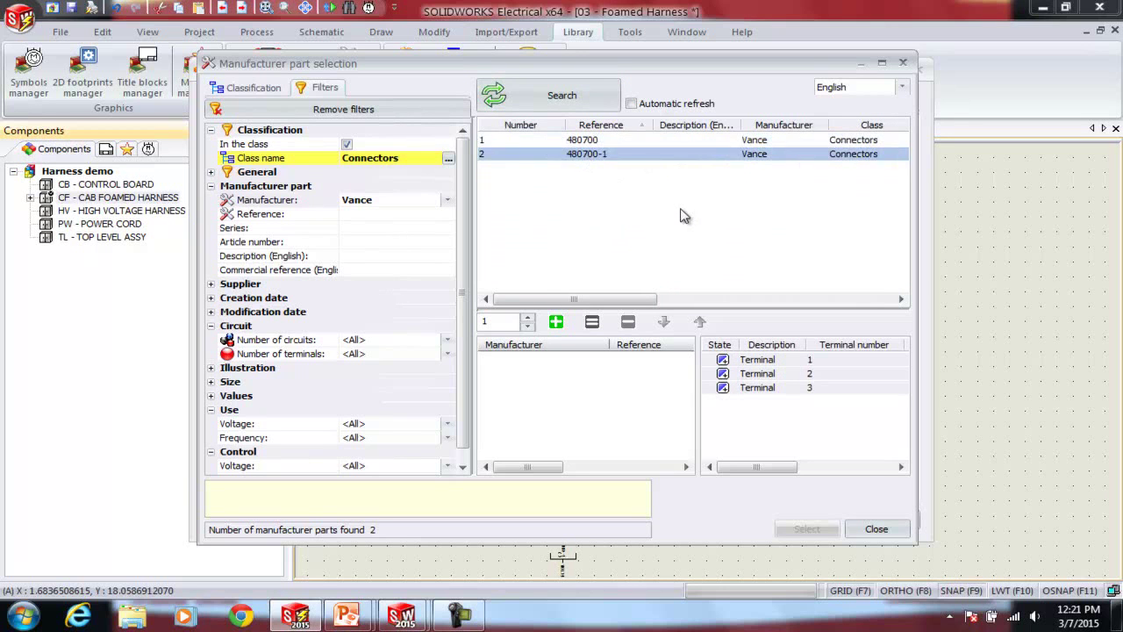
left_click(556, 322)
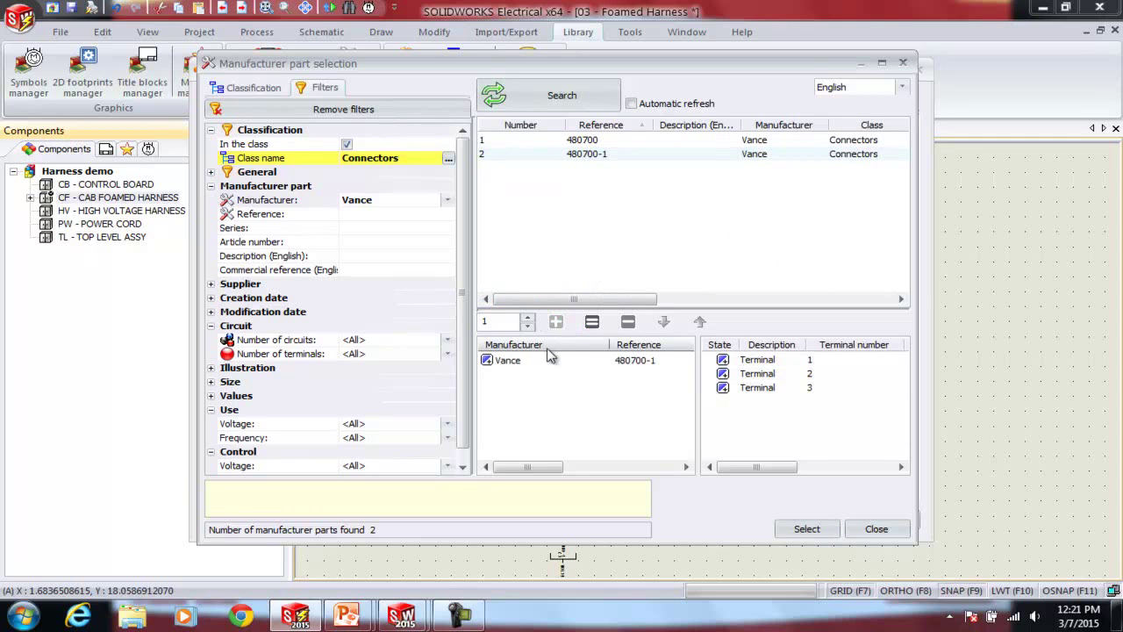
left_click(509, 363)
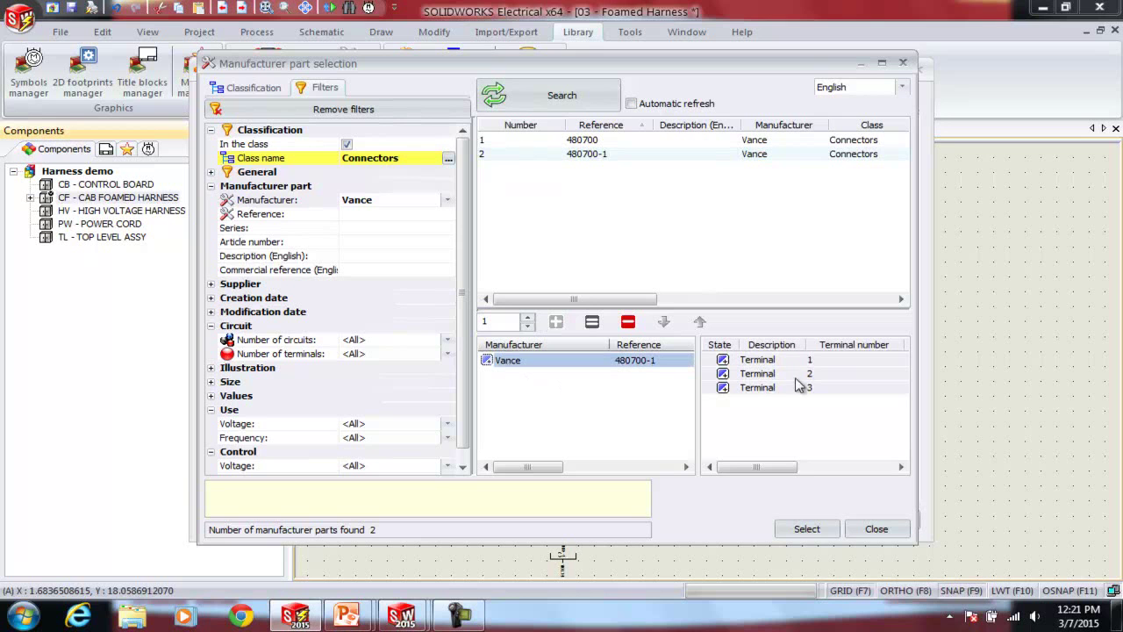
left_click(807, 529)
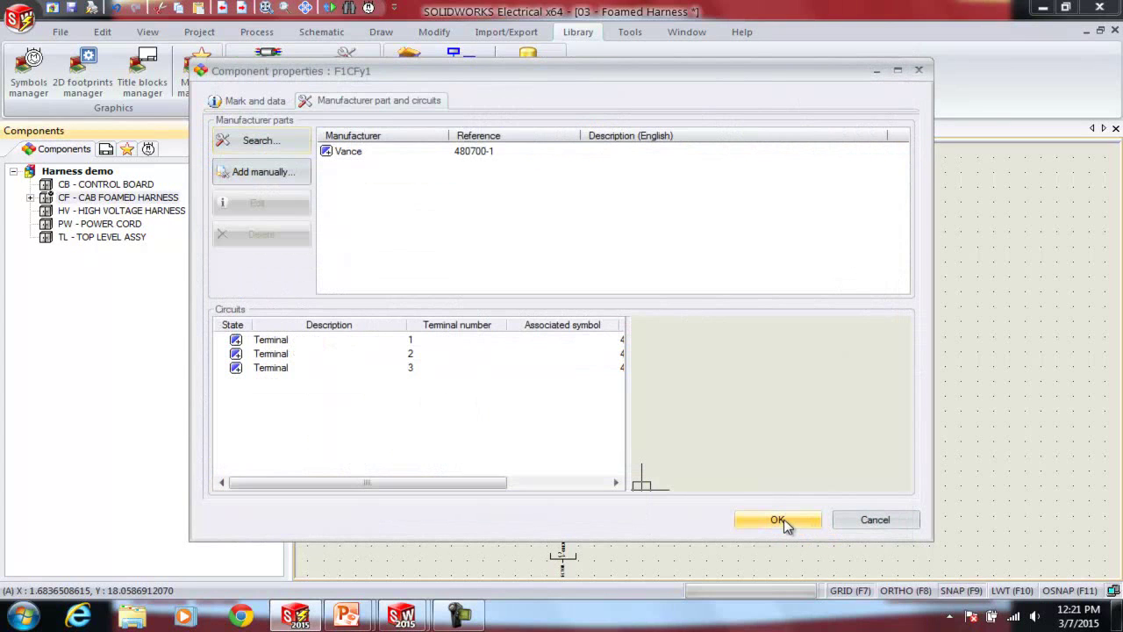
left_click(245, 103)
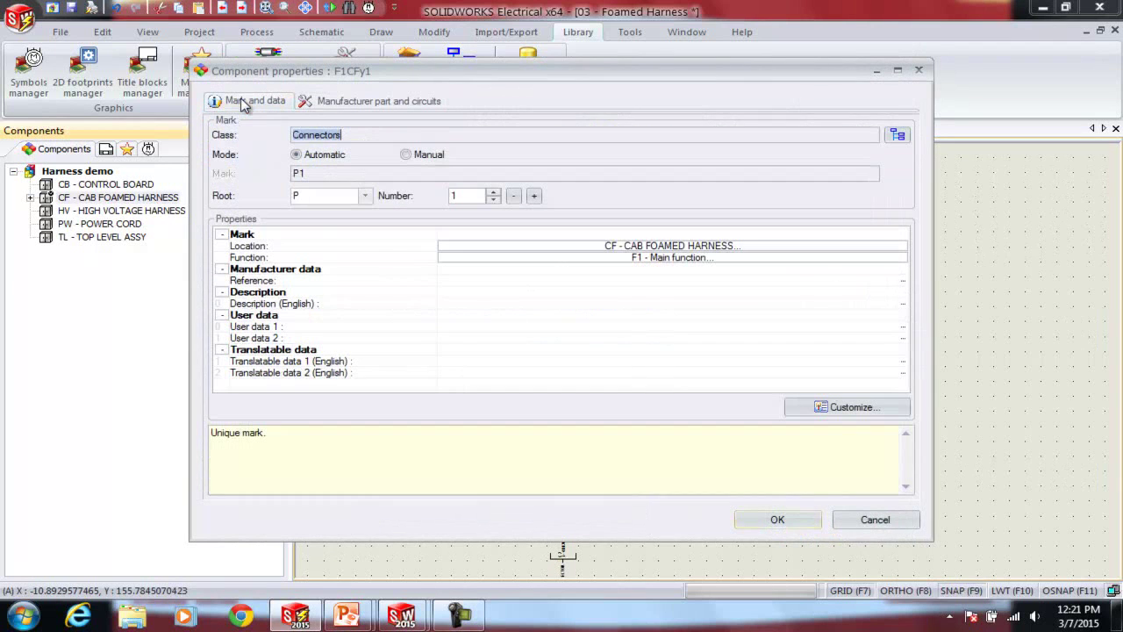
left_click(776, 519)
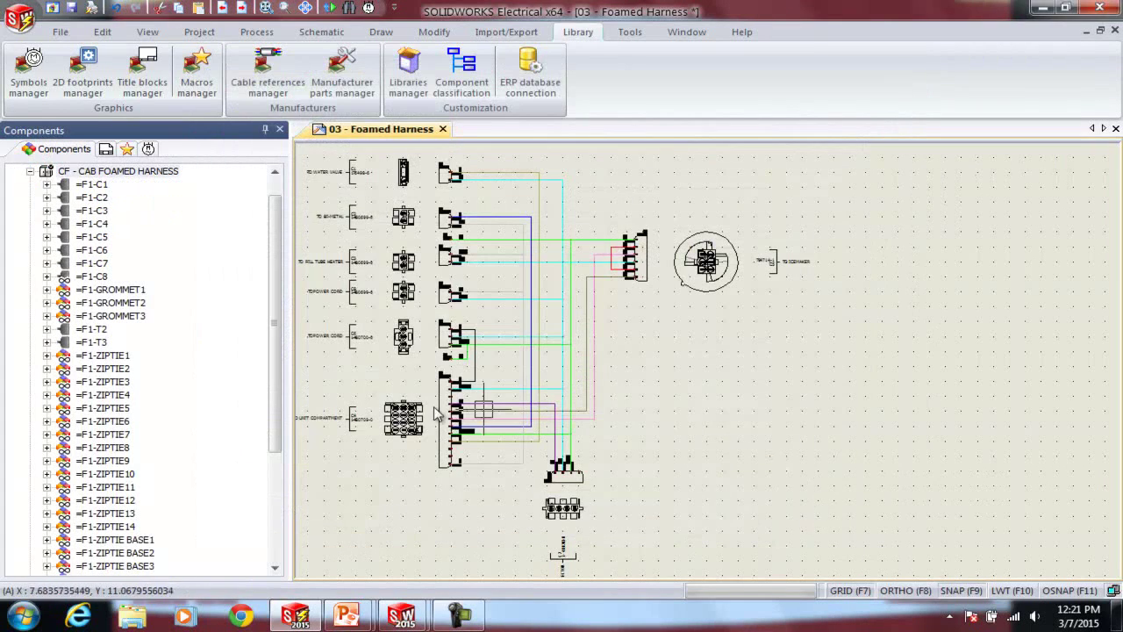
Insert the symbol of component =F1-P1 in the empty area below the icemaker connector and inspect its mark, part reference and terminals.
left_click_drag(271, 281, 306, 454)
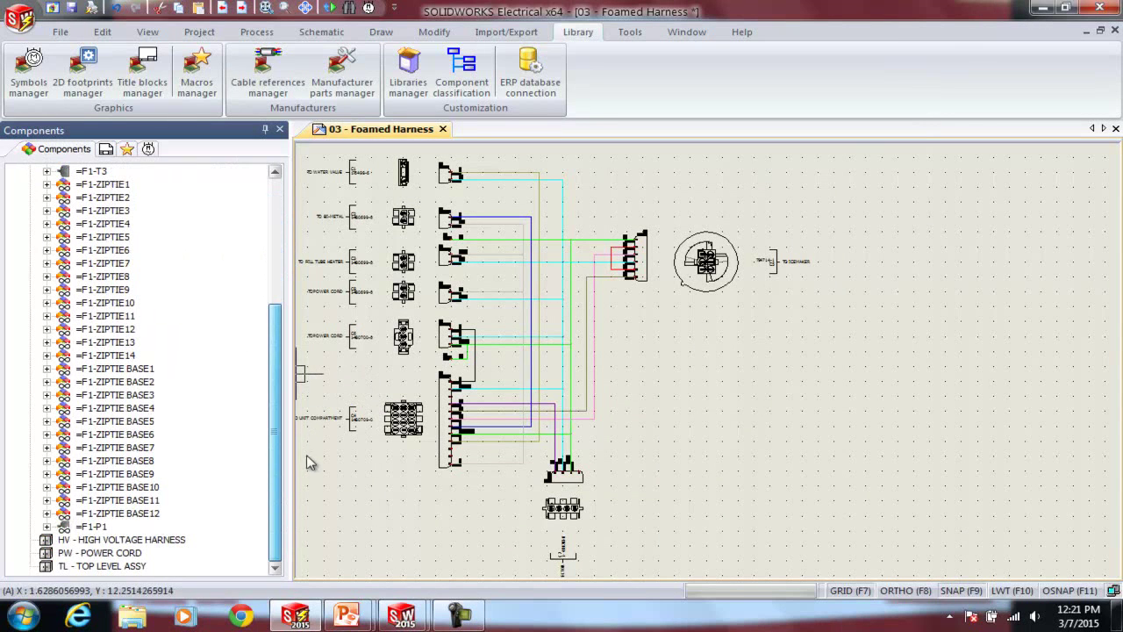
right_click(91, 527)
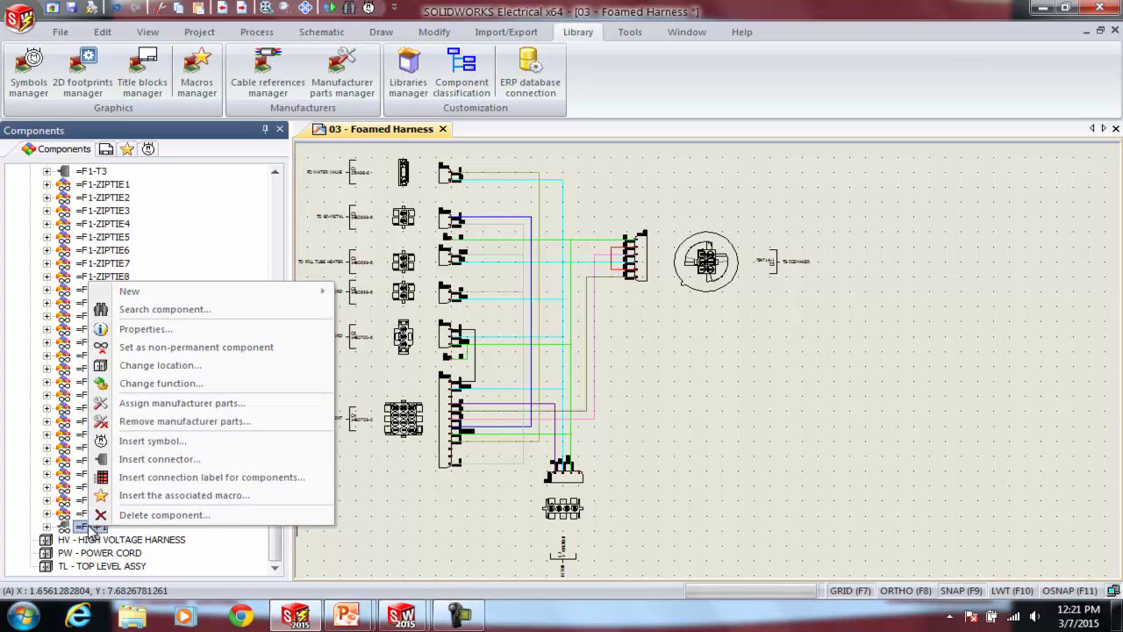
left_click(146, 443)
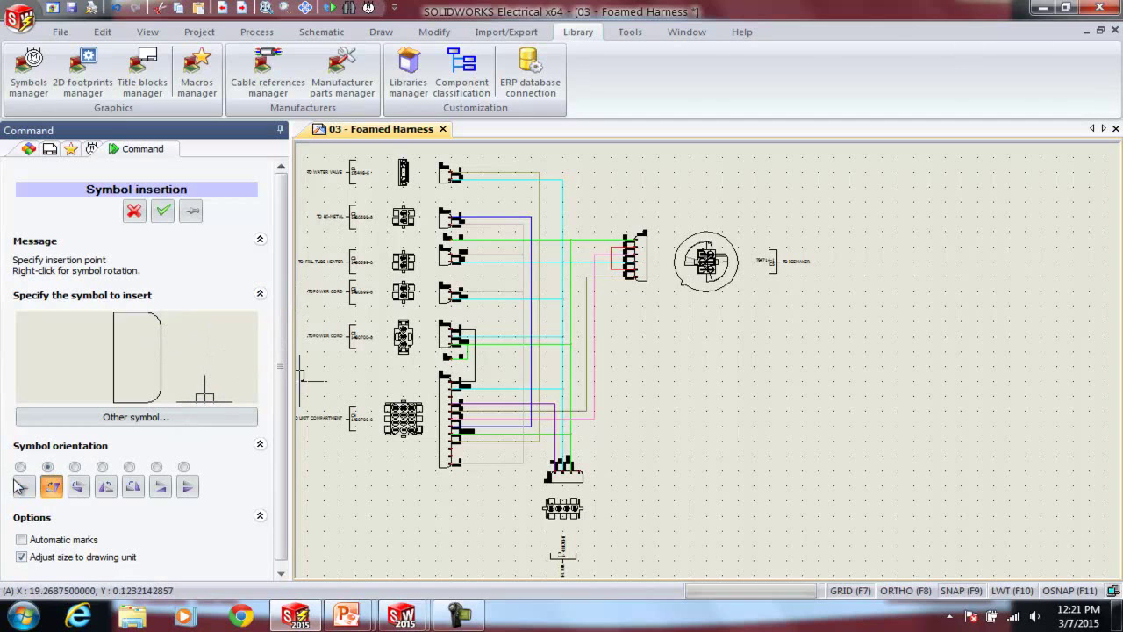
left_click(769, 372)
scroll(825, 390, "up", 6)
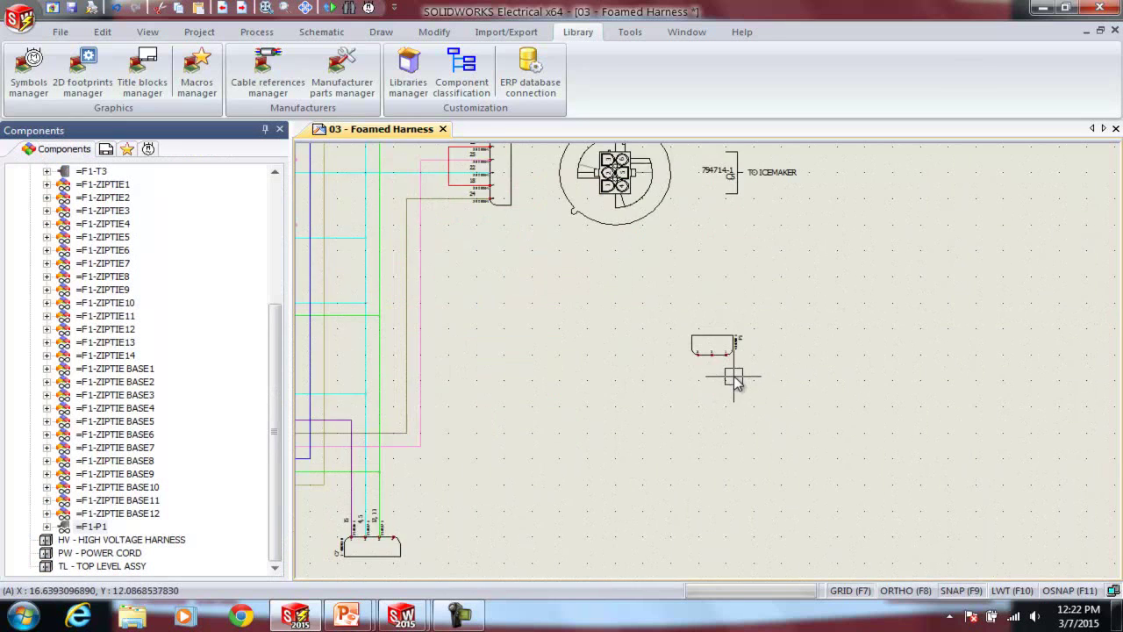
middle_click_drag(810, 394, 719, 369)
scroll(721, 421, "down", 3)
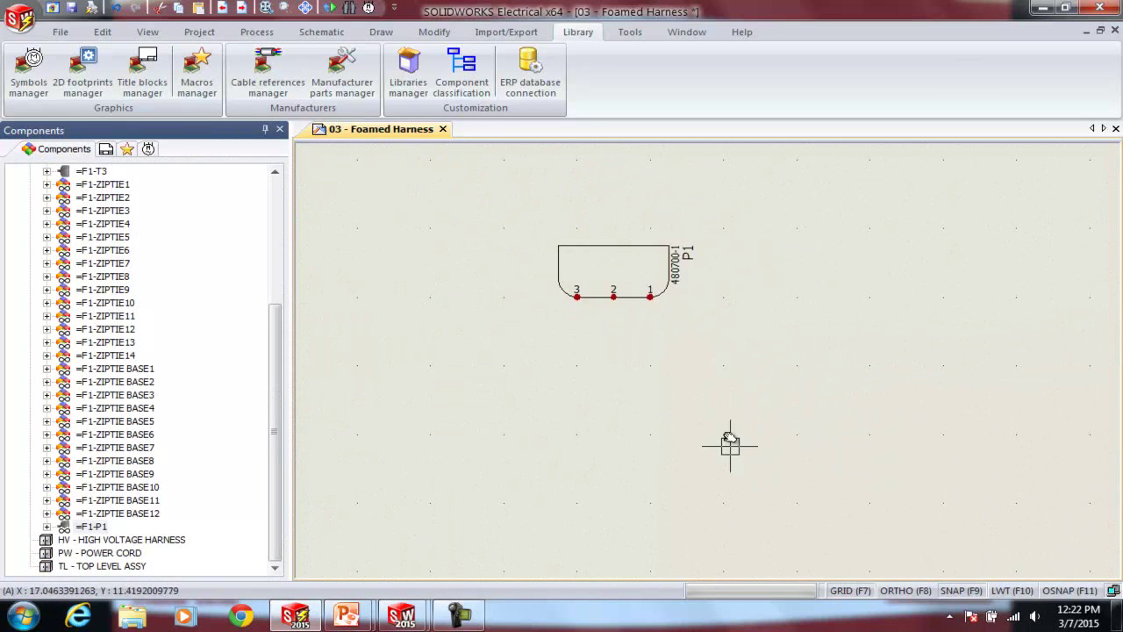
scroll(679, 334, "up", 2)
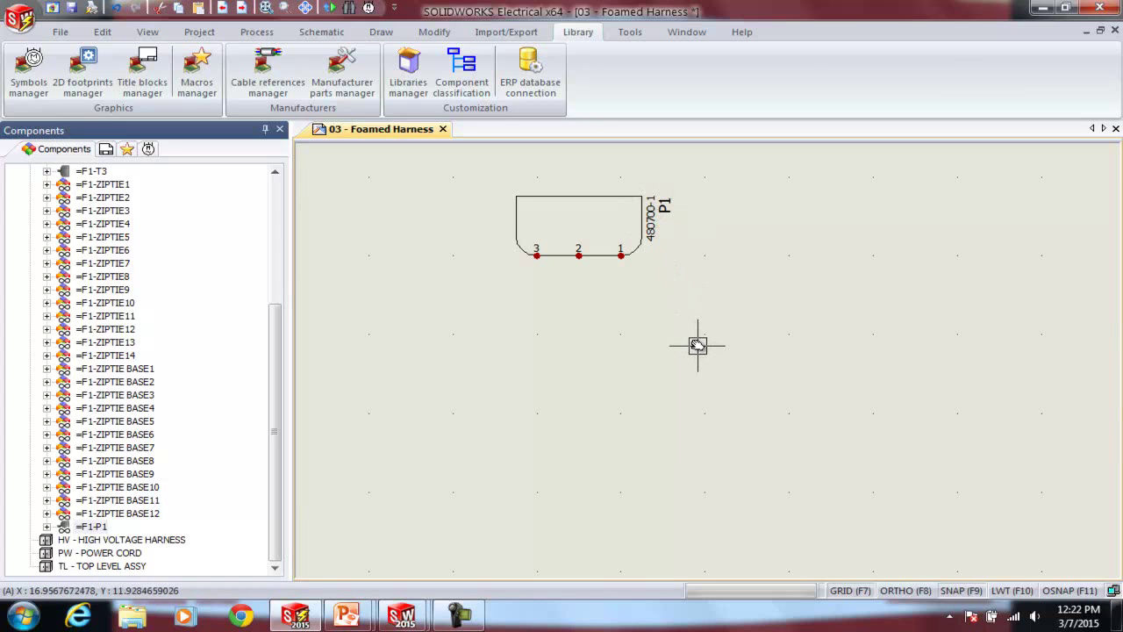
left_click(600, 251)
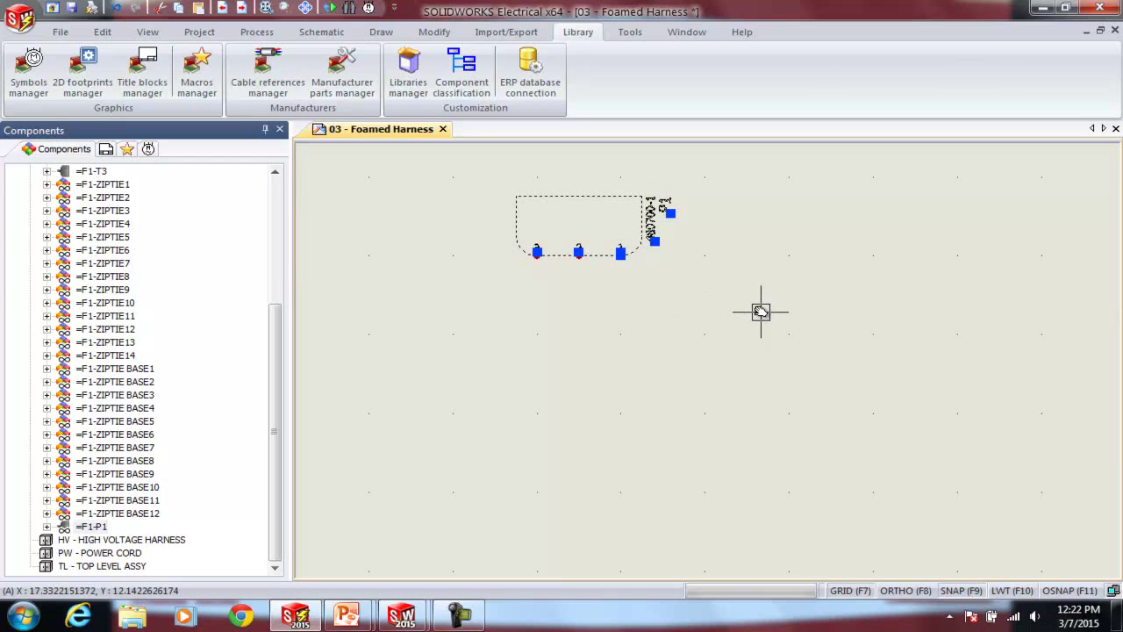
key("Escape")
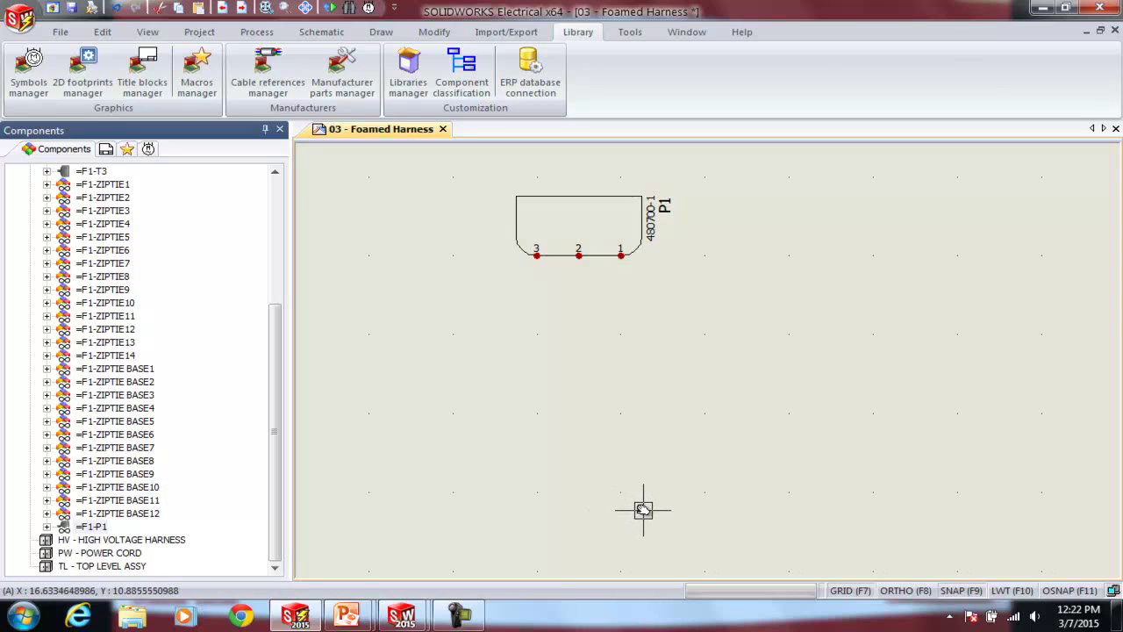
Paste a copy of the P1 connector symbol below the original and flip its orientation so its terminals face P1.
key("ctrl+v")
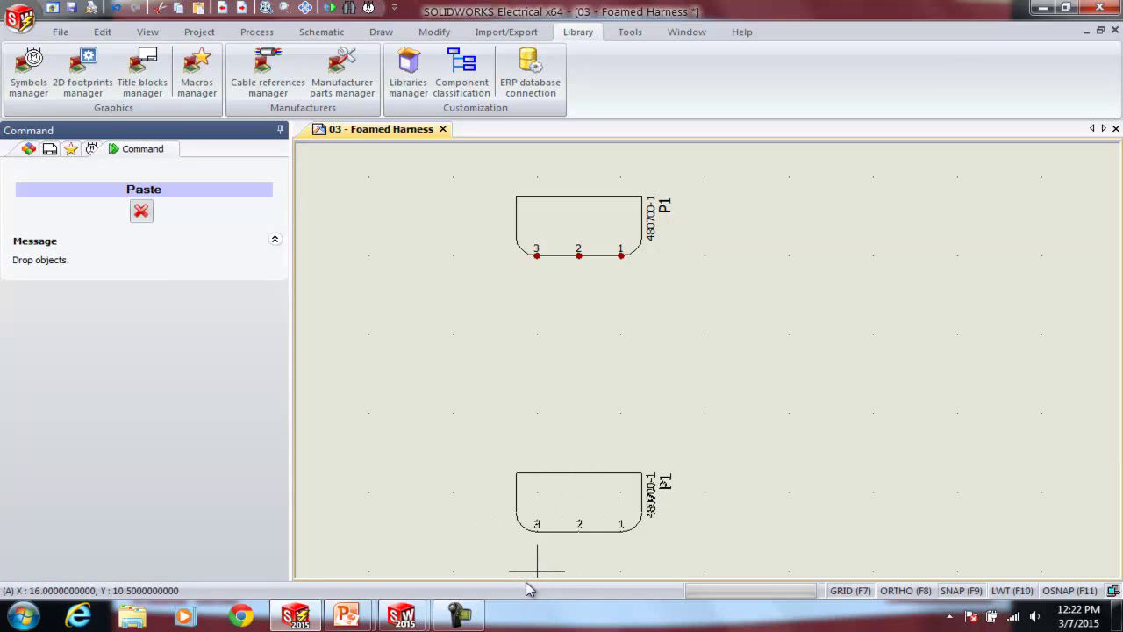
left_click(517, 570)
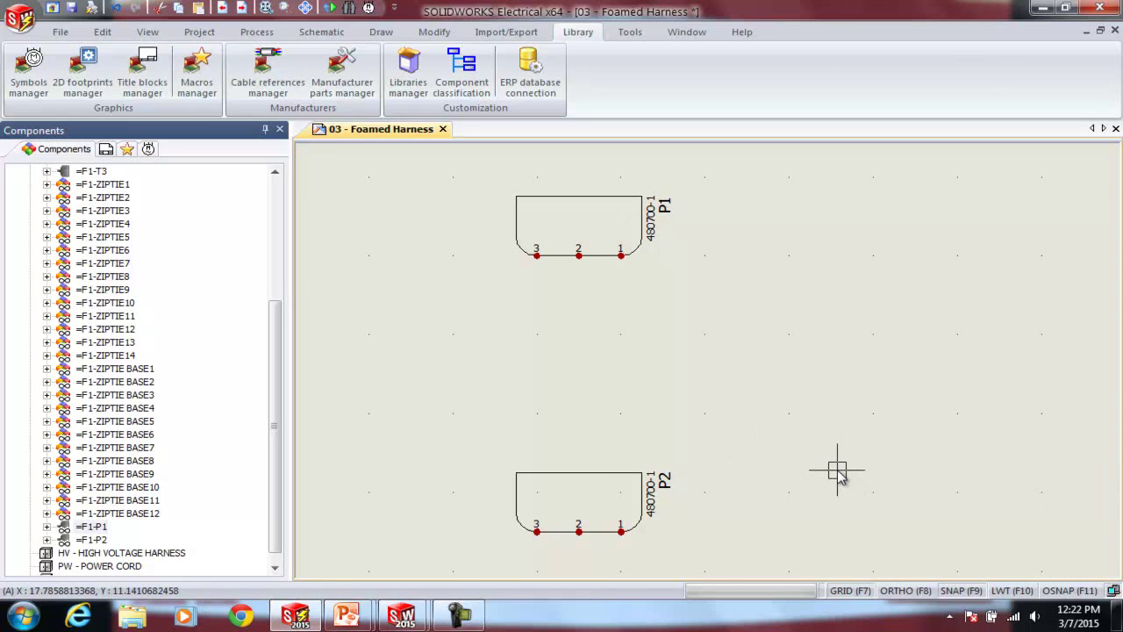
right_click(622, 474)
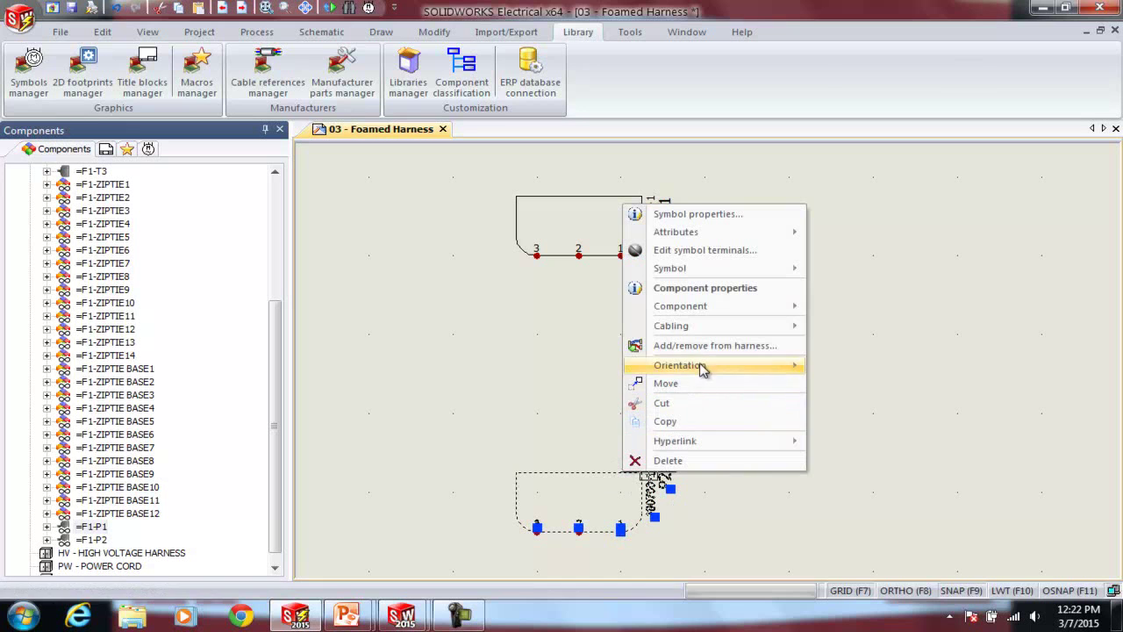
mouse_move(702, 368)
left_click(853, 458)
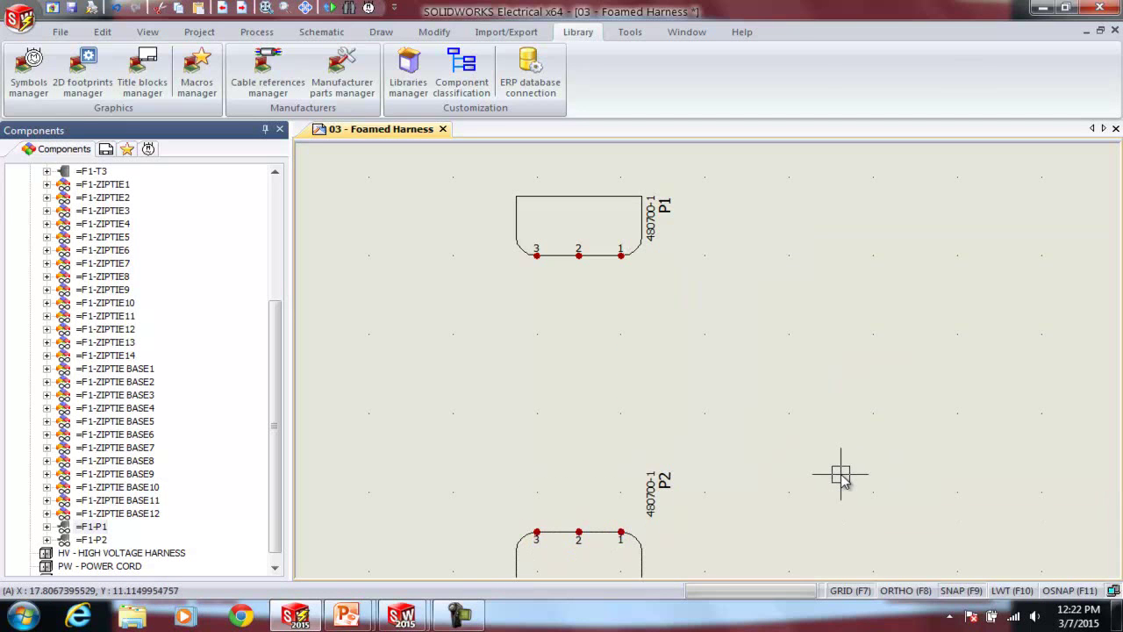
scroll(834, 470, "down", 1)
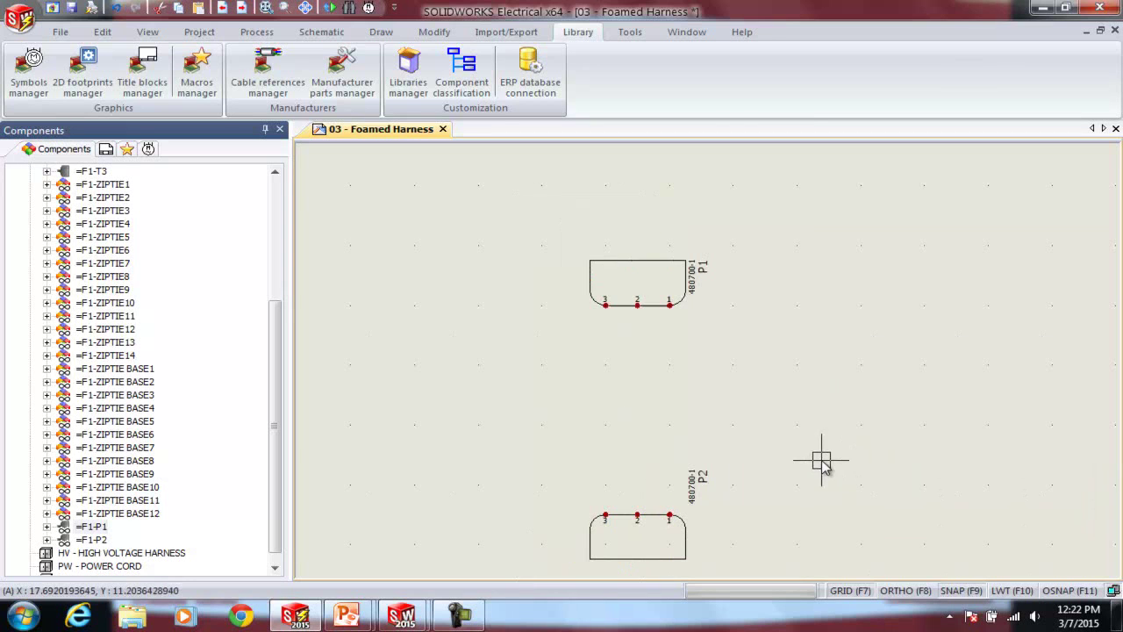
middle_click_drag(775, 441, 670, 376)
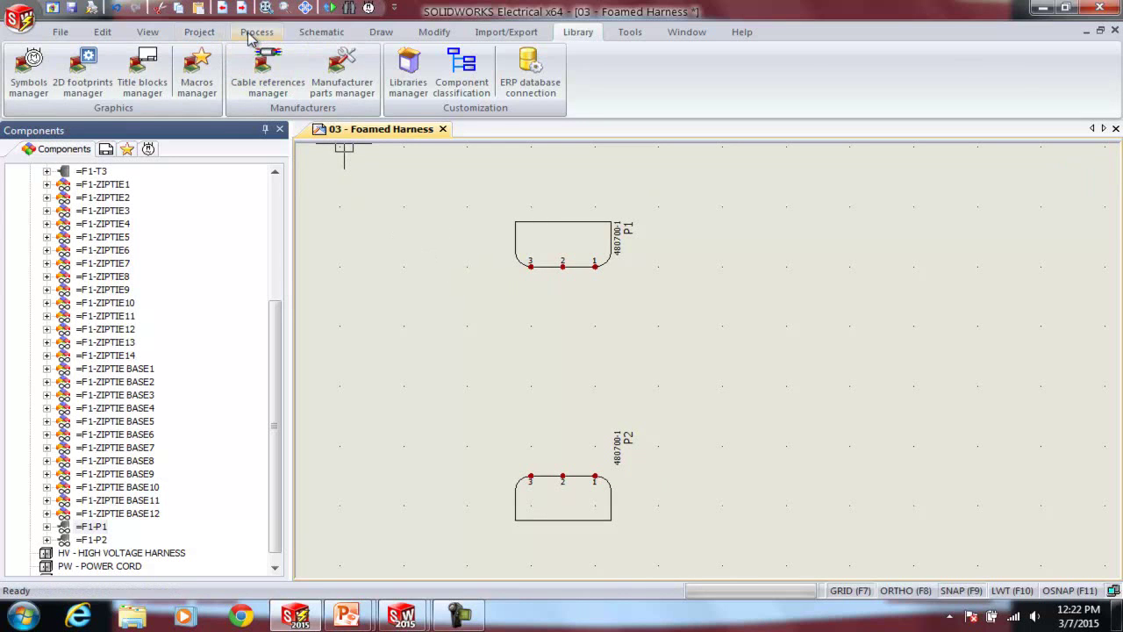
left_click(327, 31)
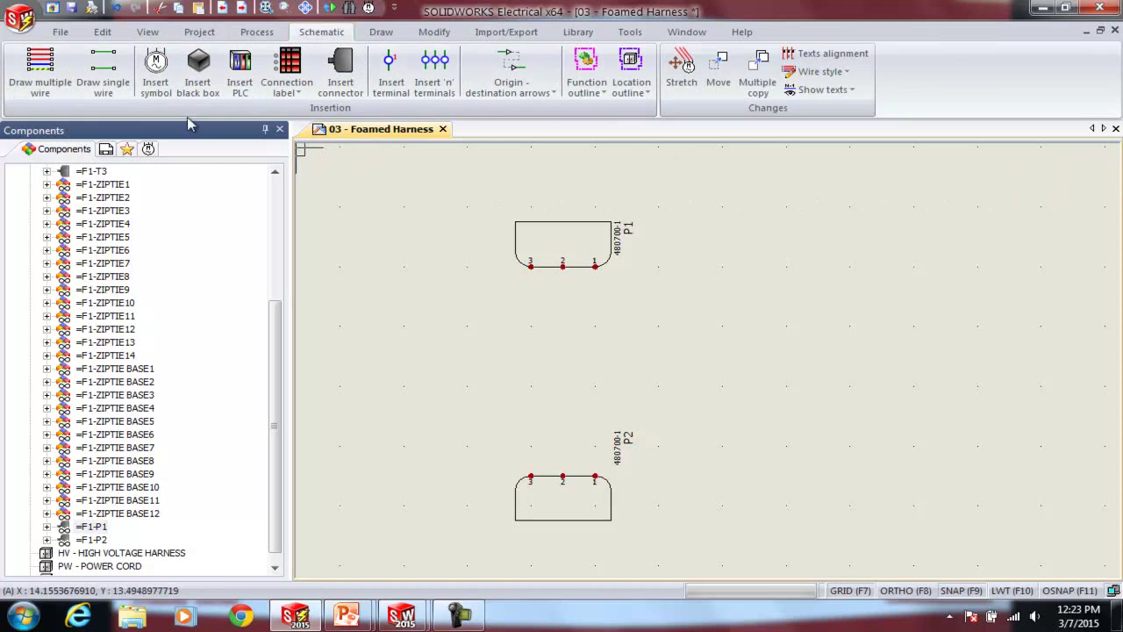
left_click(102, 73)
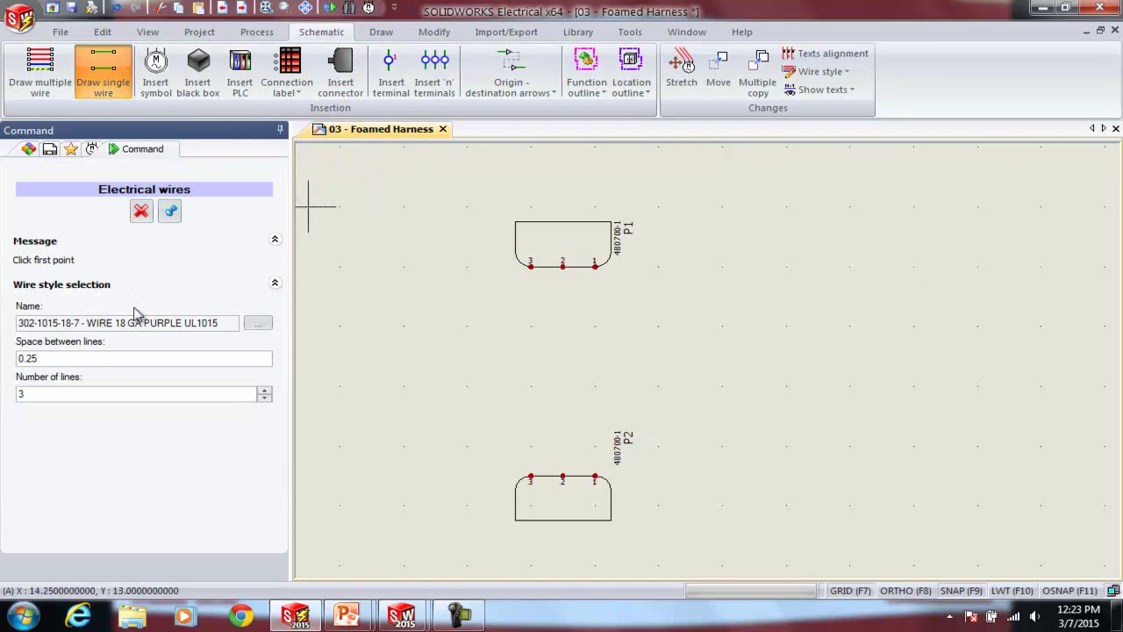
left_click(261, 327)
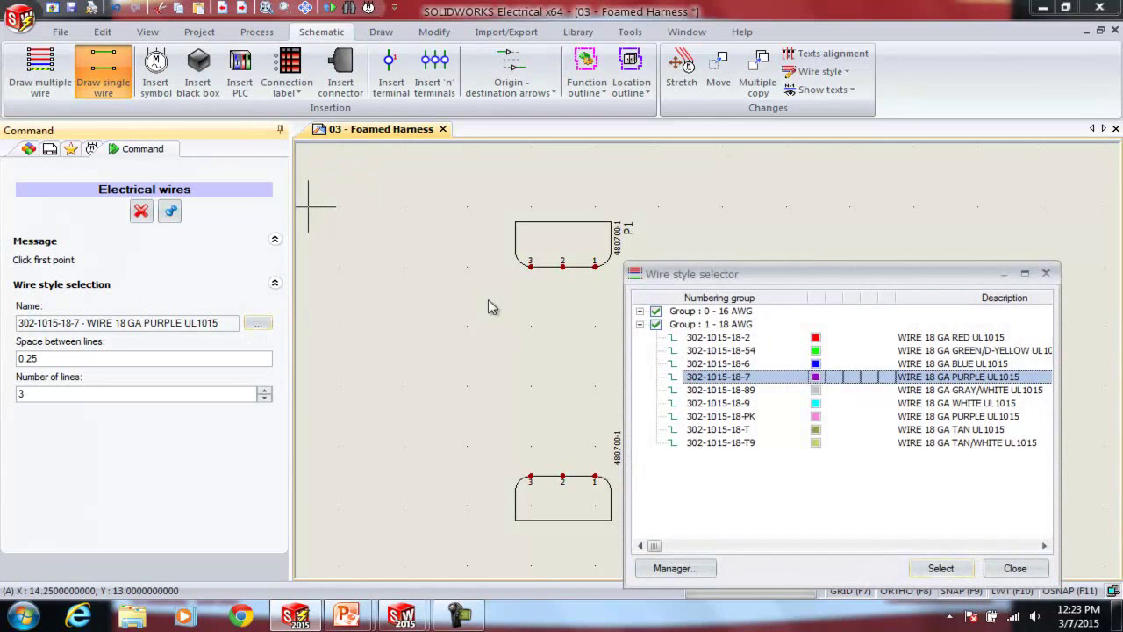
left_click_drag(769, 277, 613, 158)
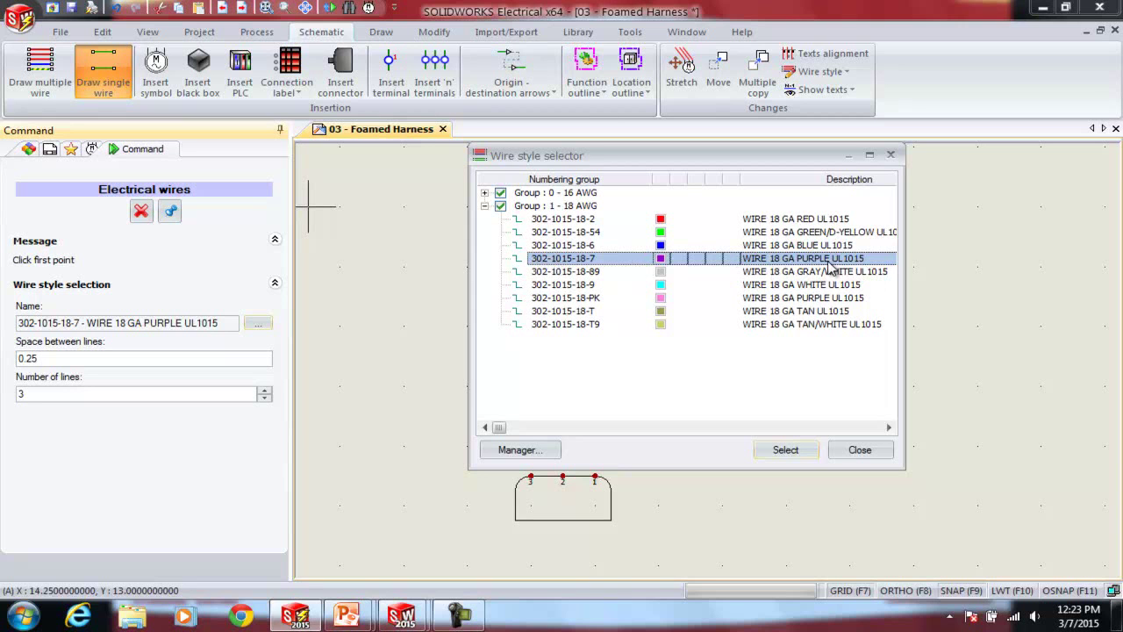
left_click(786, 451)
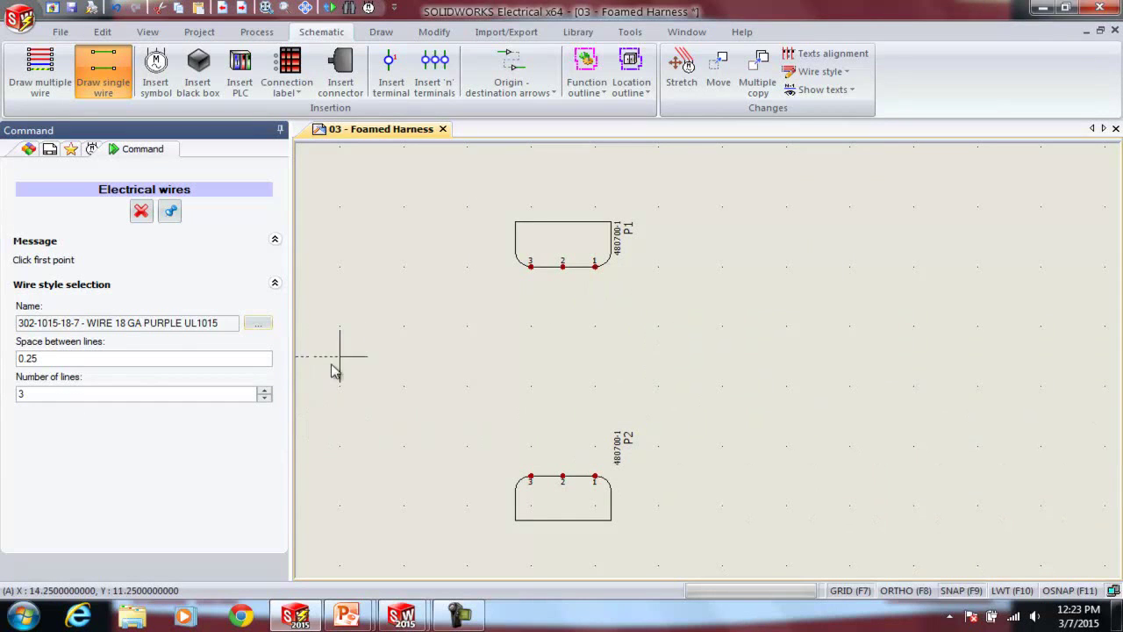
left_click(596, 279)
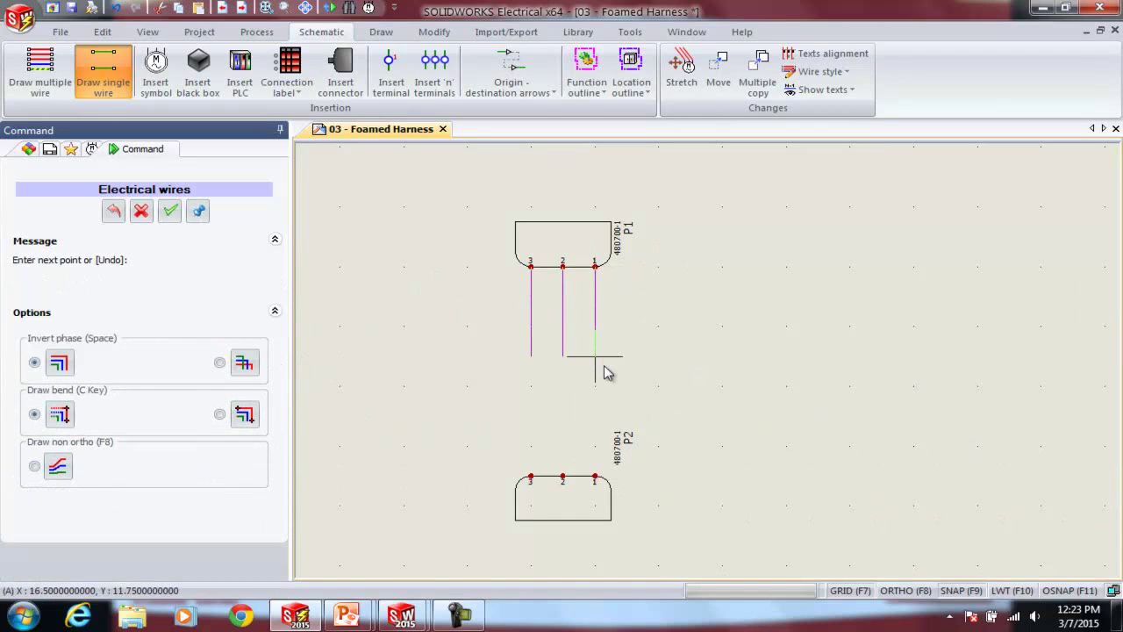
left_click(608, 503)
key("Escape")
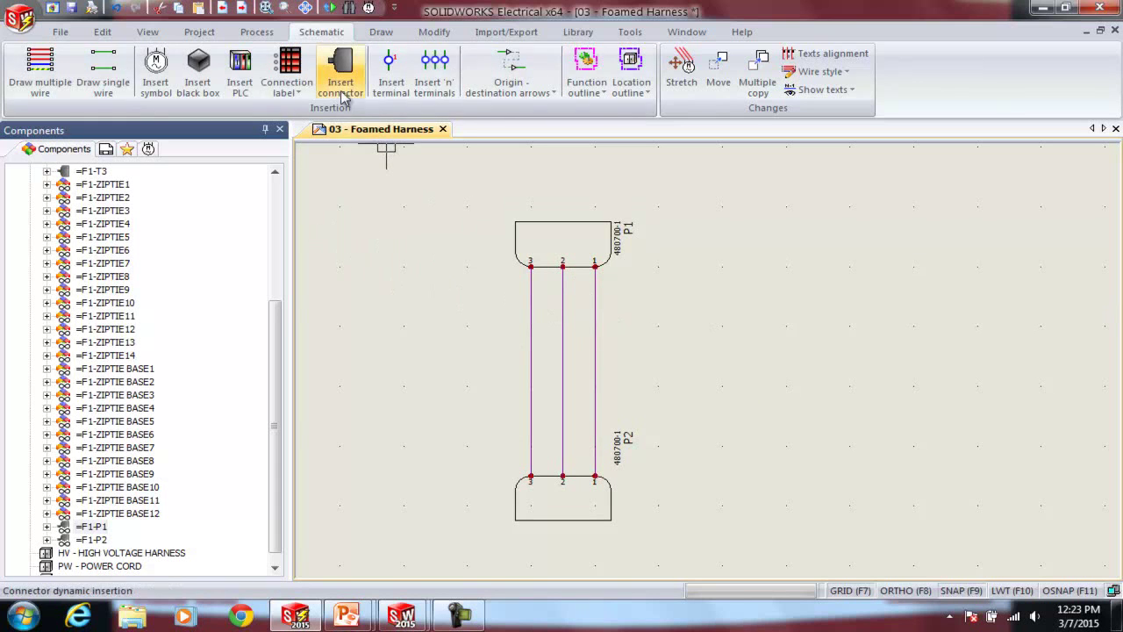
Number the new wires between P1 and P2 without modifying the existing wire numbers.
left_click(251, 36)
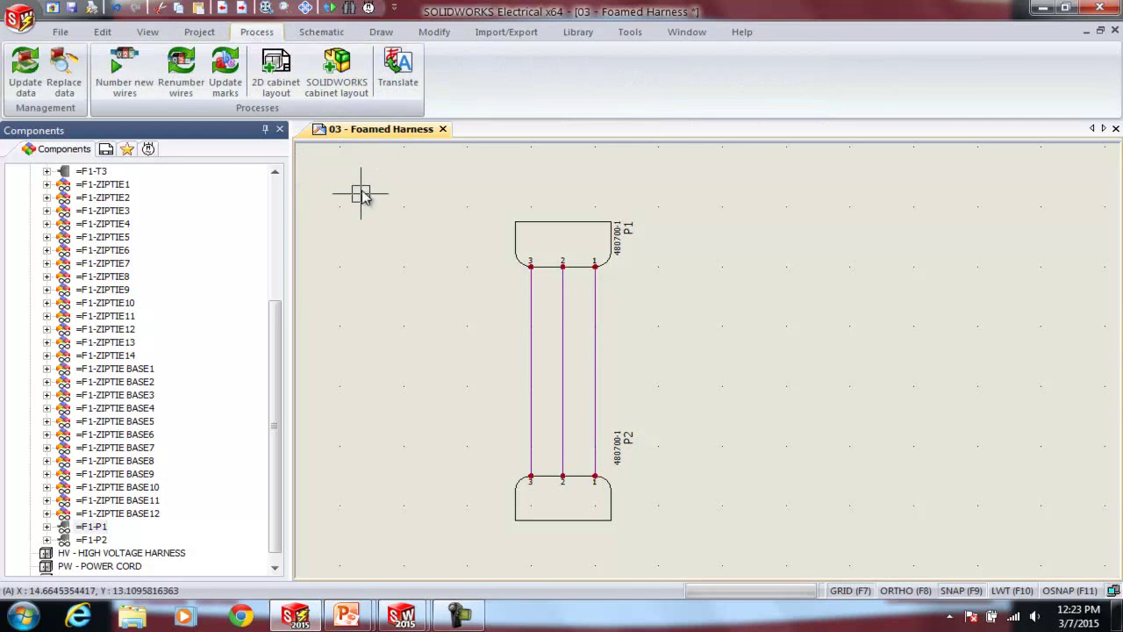
left_click(117, 72)
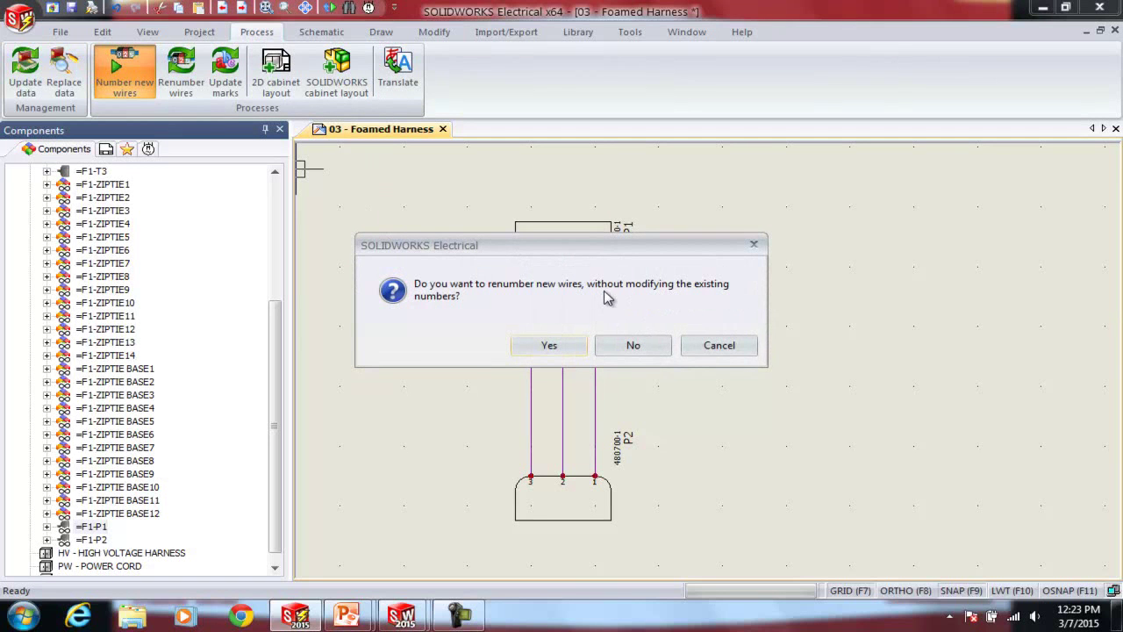
left_click(550, 346)
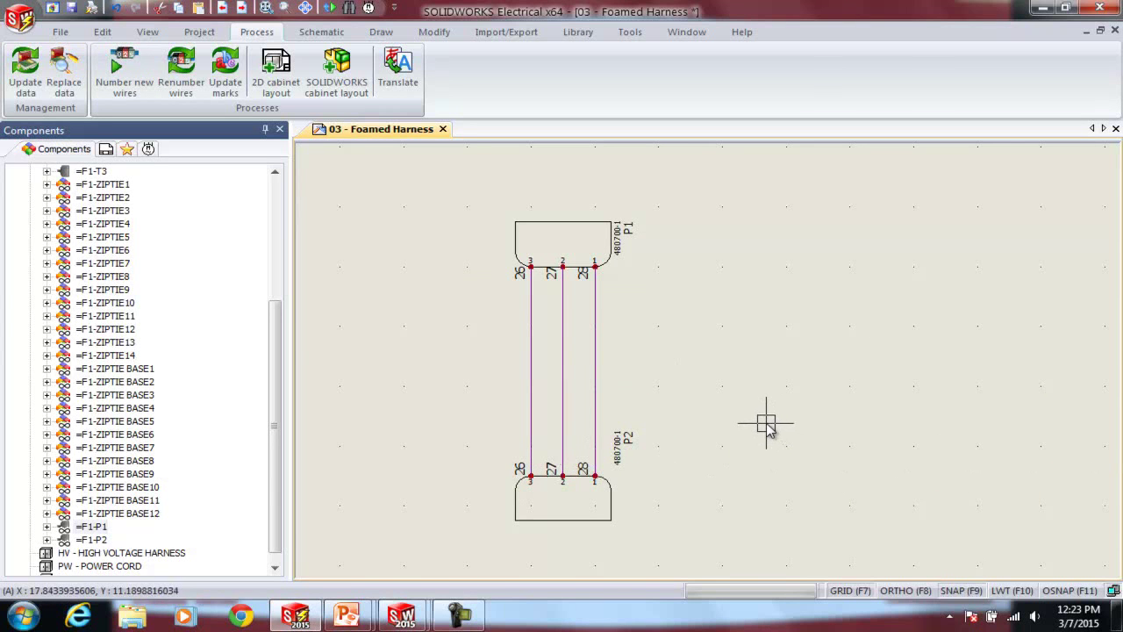
scroll(756, 427, "down", 1)
Select connectors P1 and P2 with their three wires and open the harness selector to add them to a harness.
left_click(717, 541)
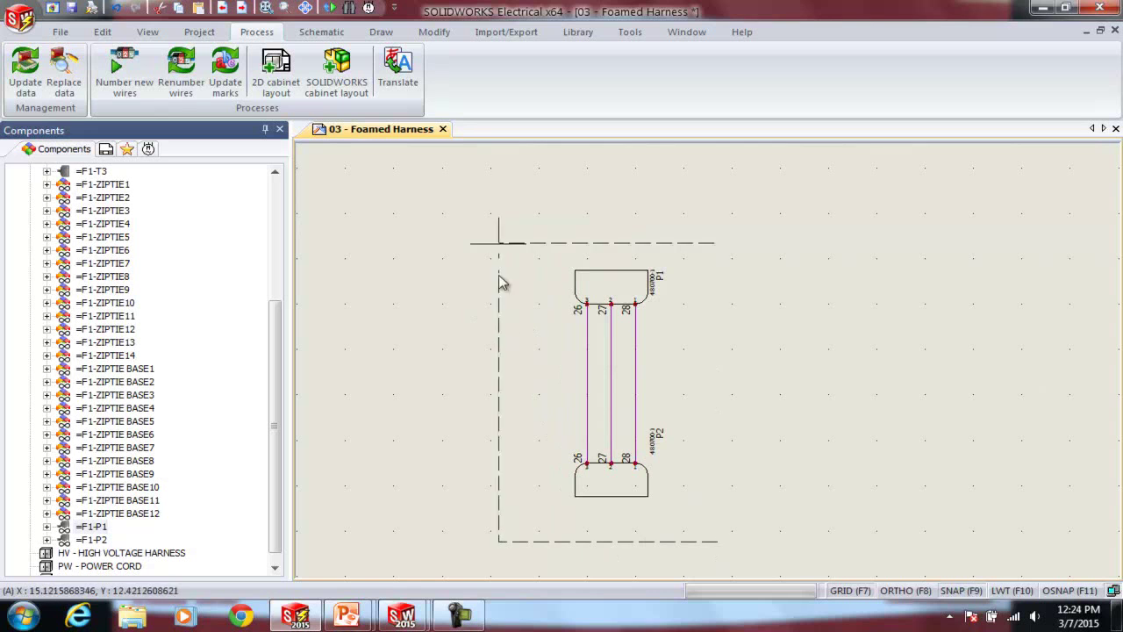
left_click(493, 203)
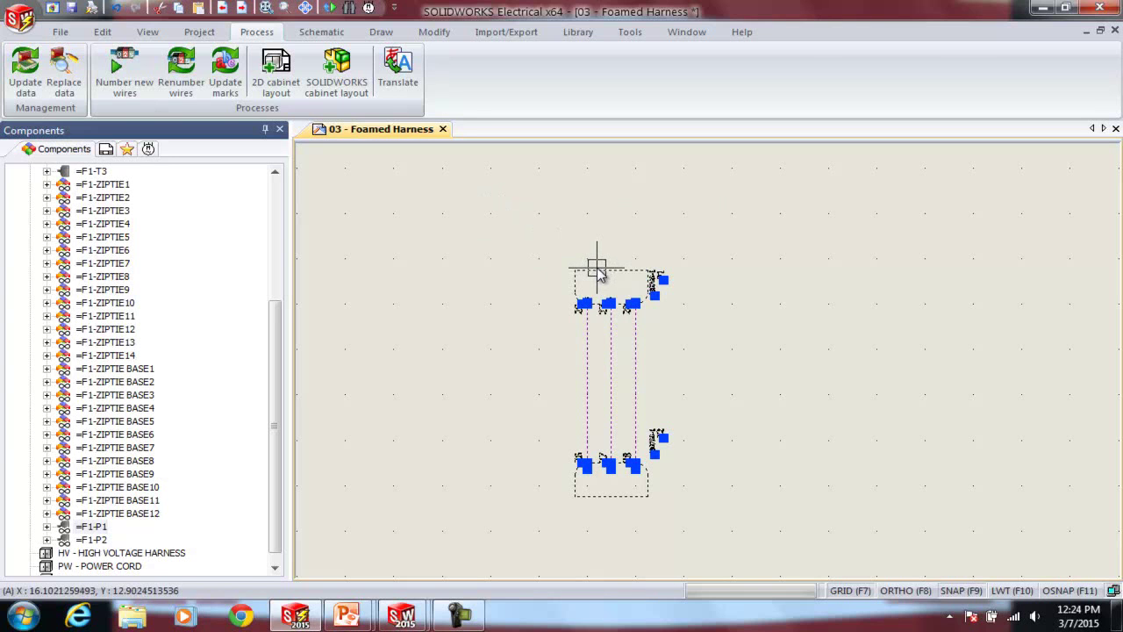
right_click(595, 265)
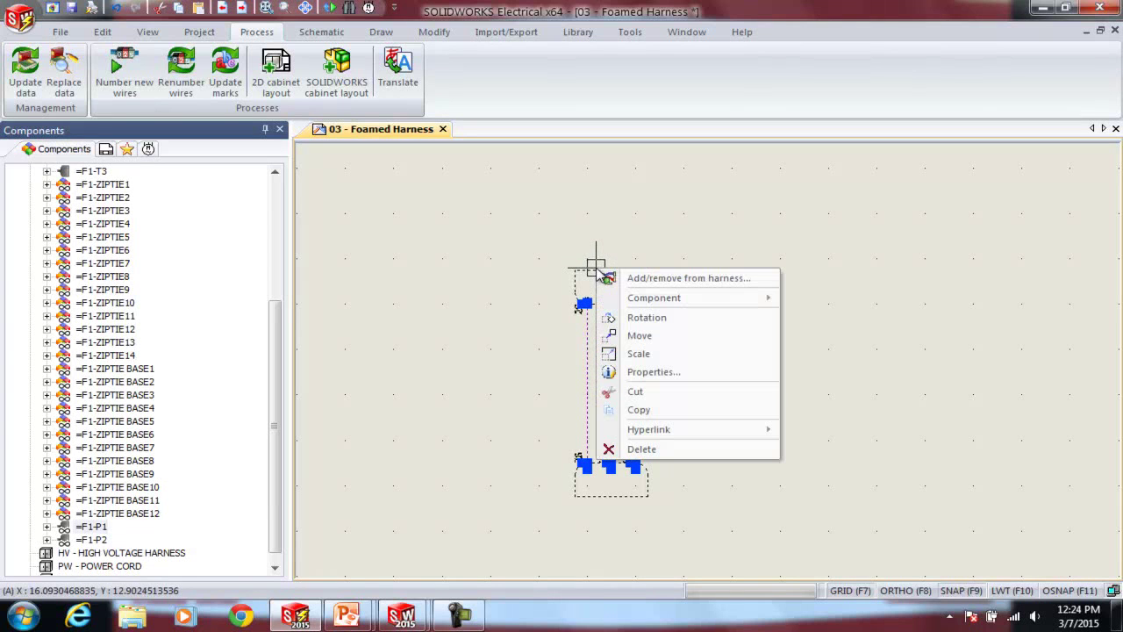
left_click(681, 279)
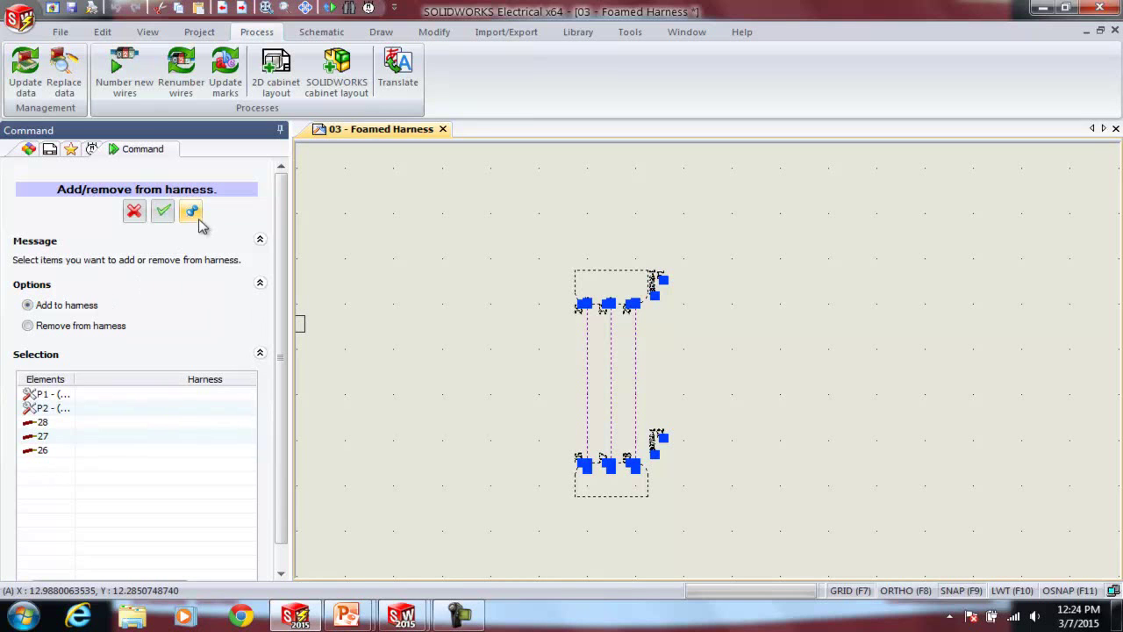
left_click(163, 211)
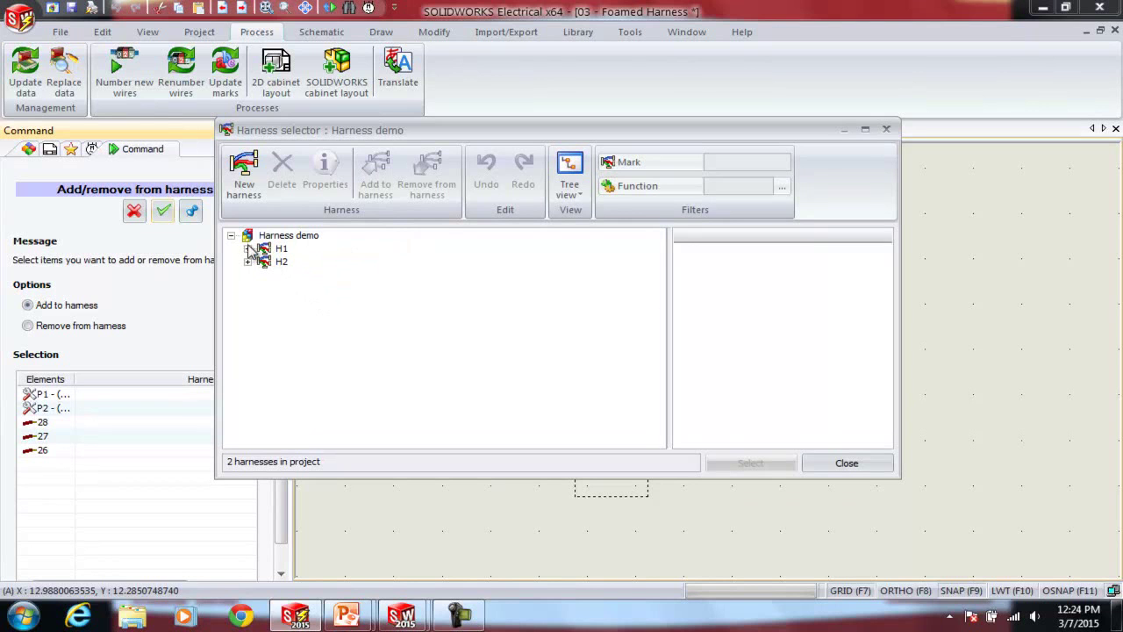
Review the contents of harnesses H1 and H2, add the selected connectors and wires to H2 and finish the command.
double_click(268, 250)
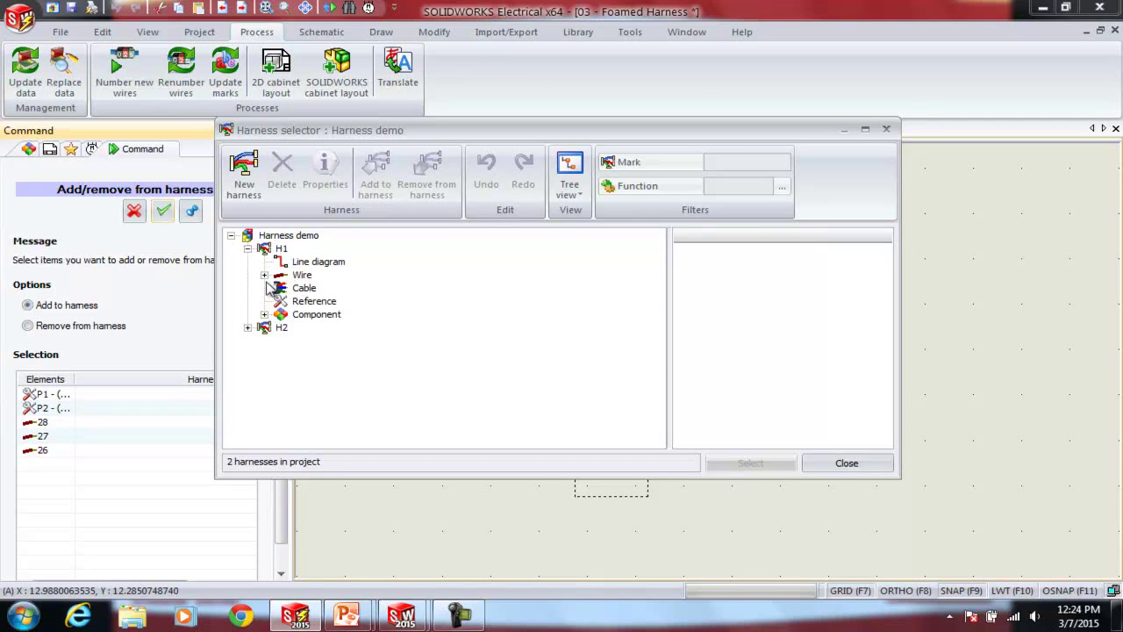
left_click(264, 275)
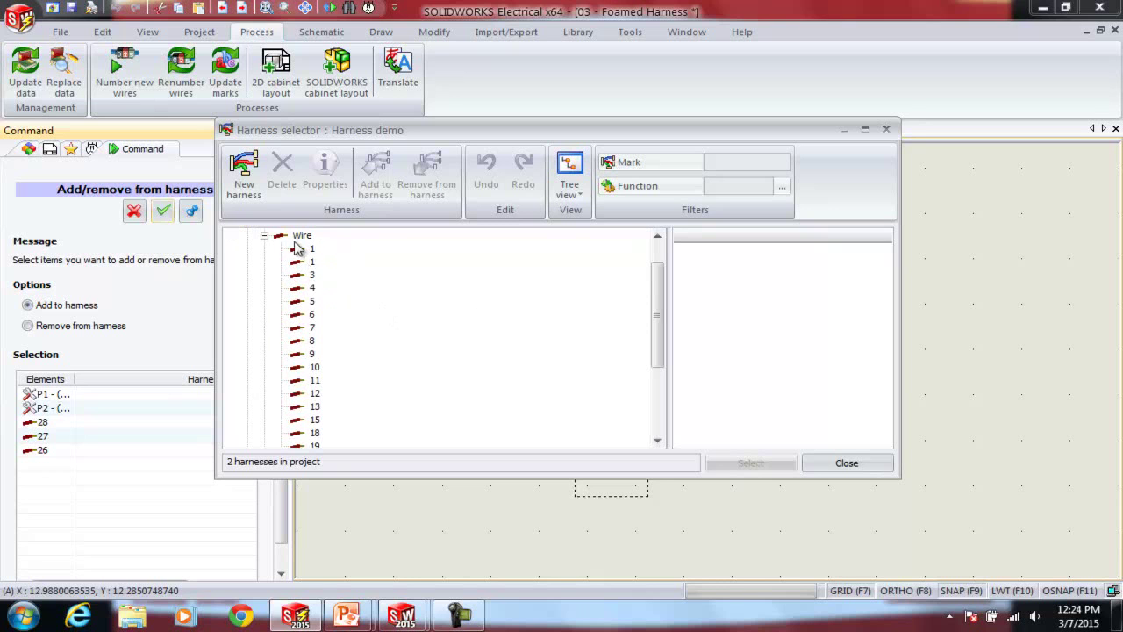
left_click(265, 237)
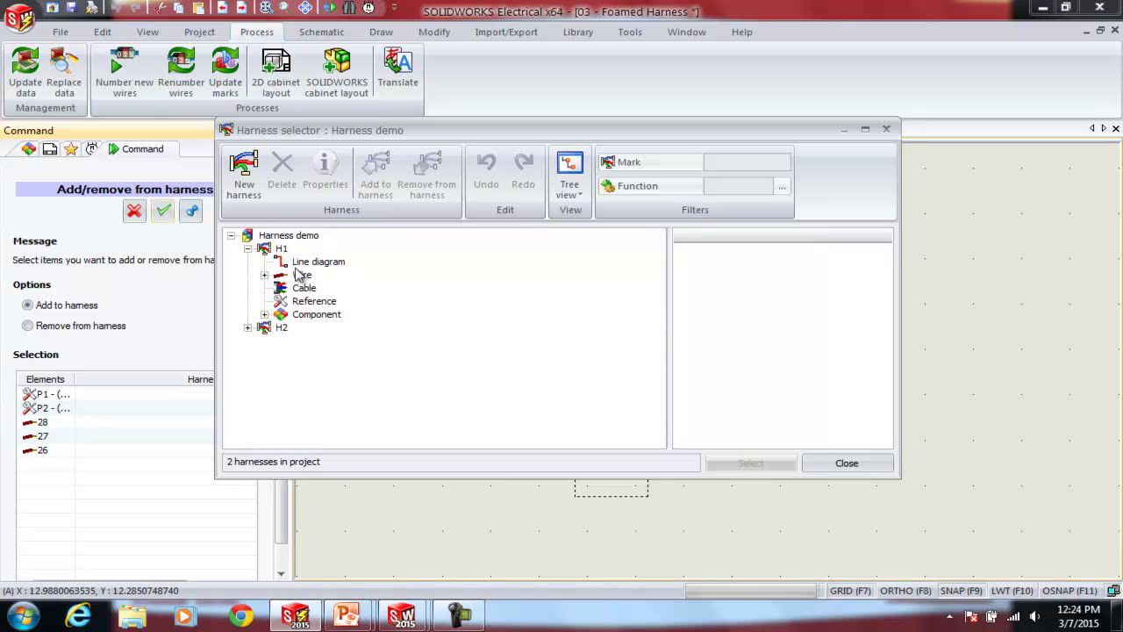
left_click(264, 314)
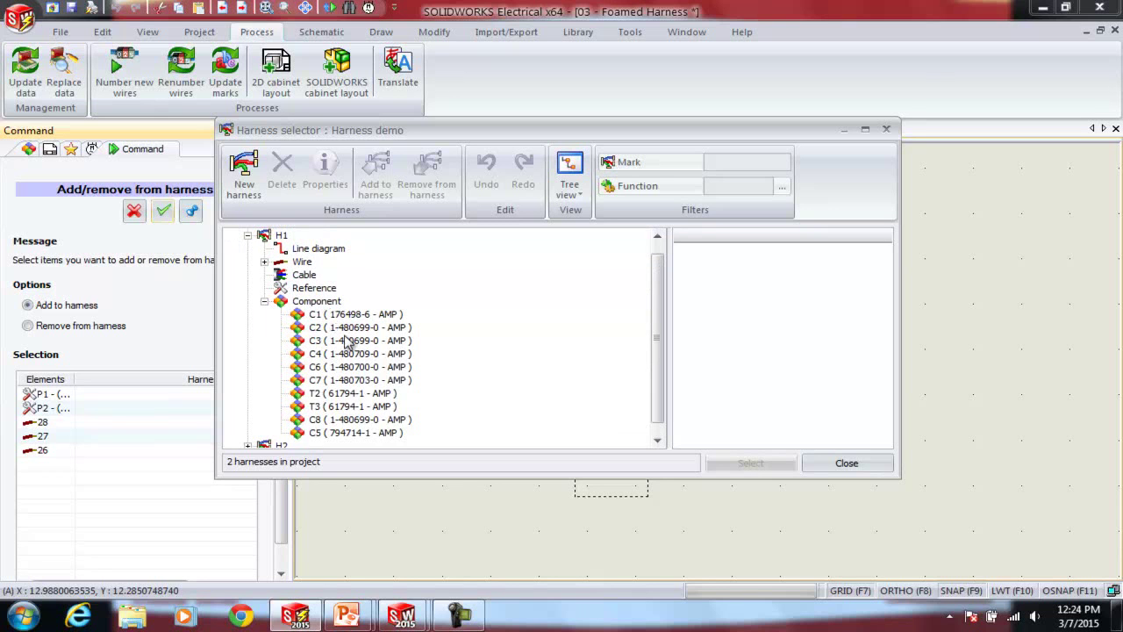
left_click_drag(659, 292, 660, 305)
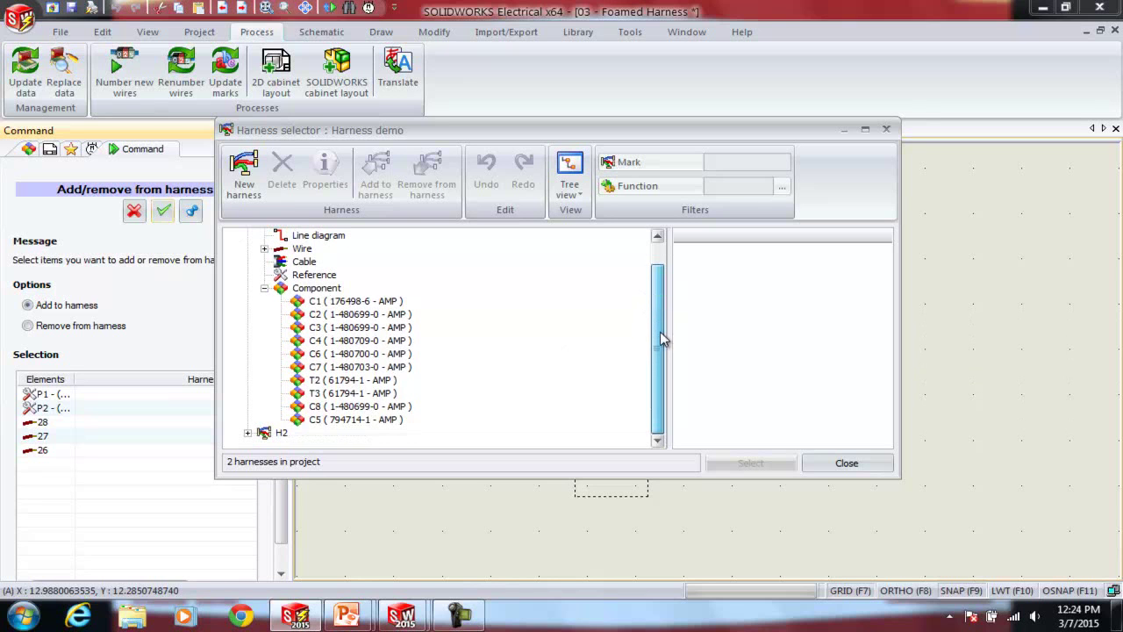
left_click(249, 432)
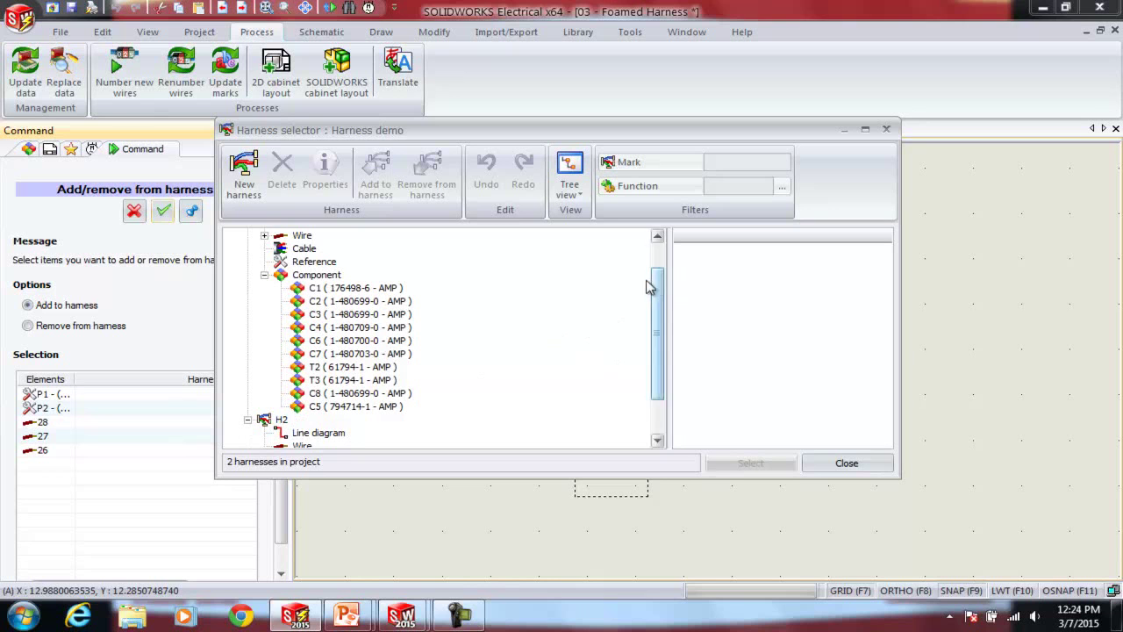
left_click_drag(659, 293, 675, 355)
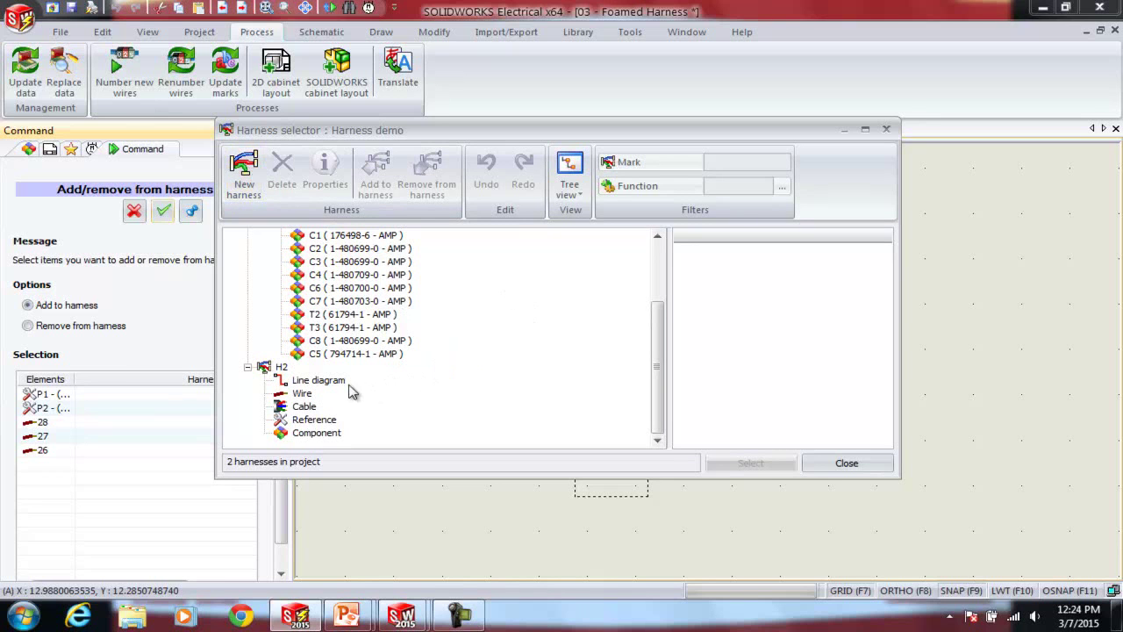
left_click(278, 368)
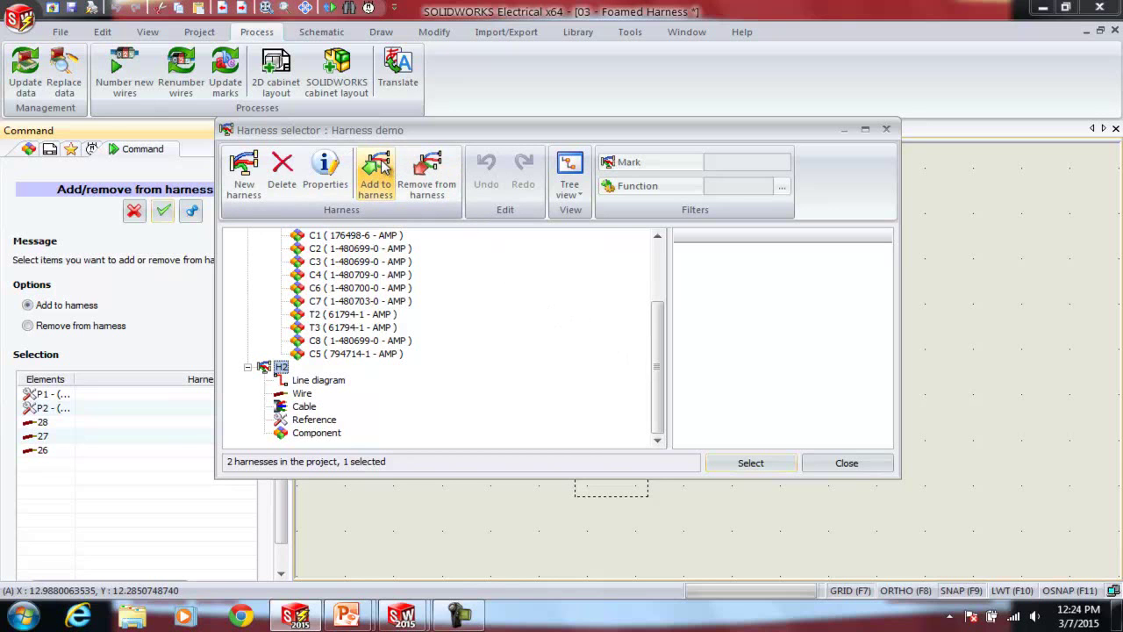
left_click(747, 463)
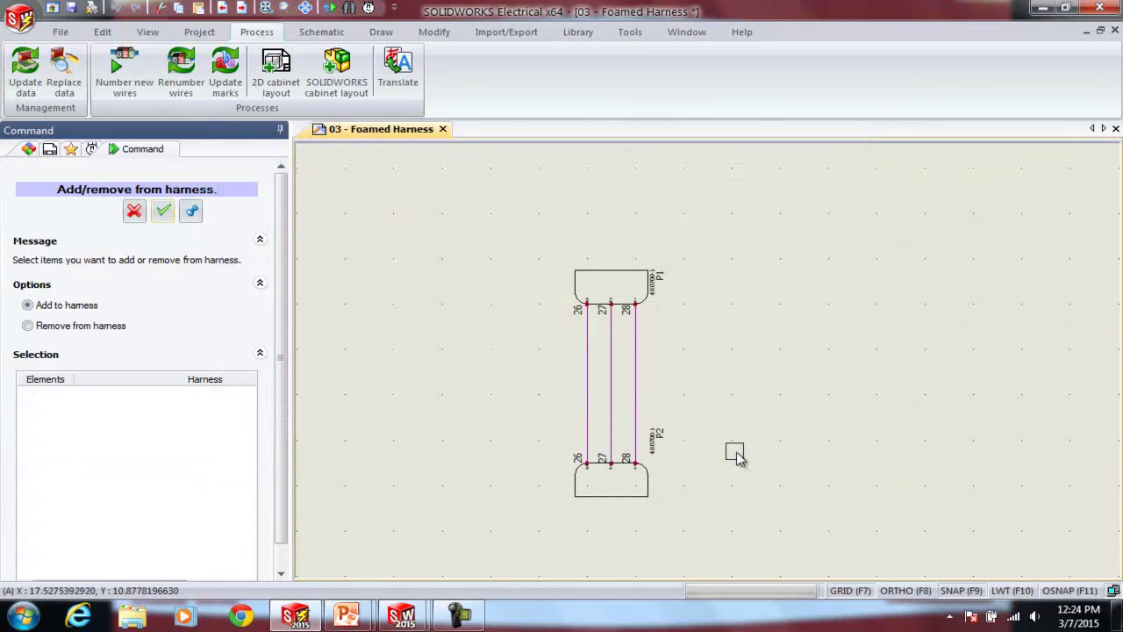
left_click(133, 211)
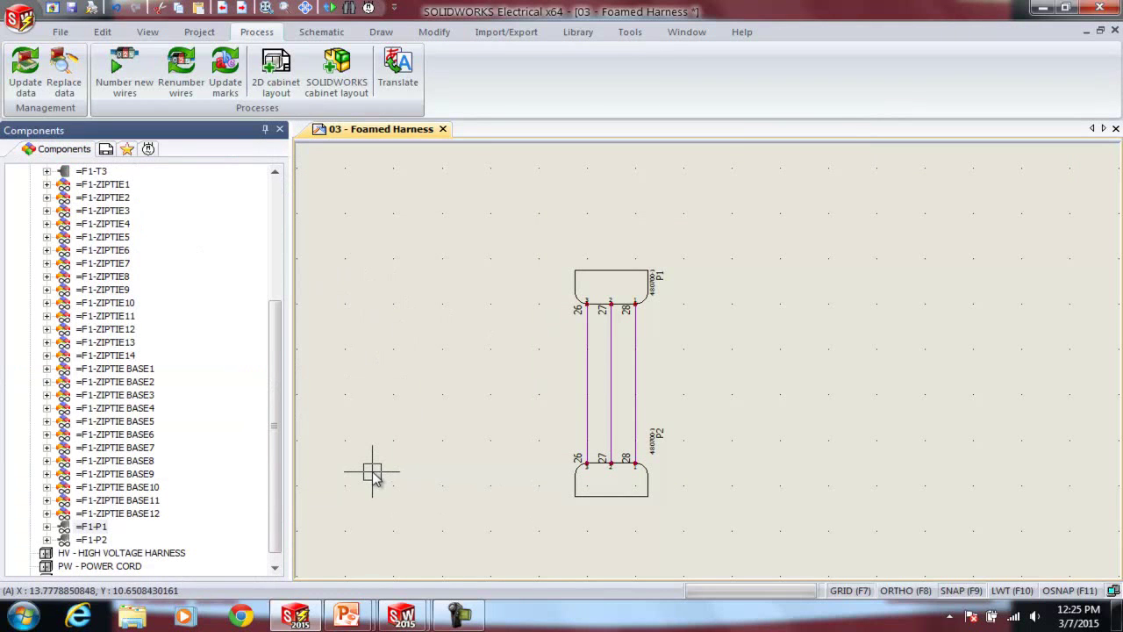
Switch to SOLIDWORKS and examine the imported body and the cut of the vance 480700 connector part.
scroll(275, 401, "down", 1)
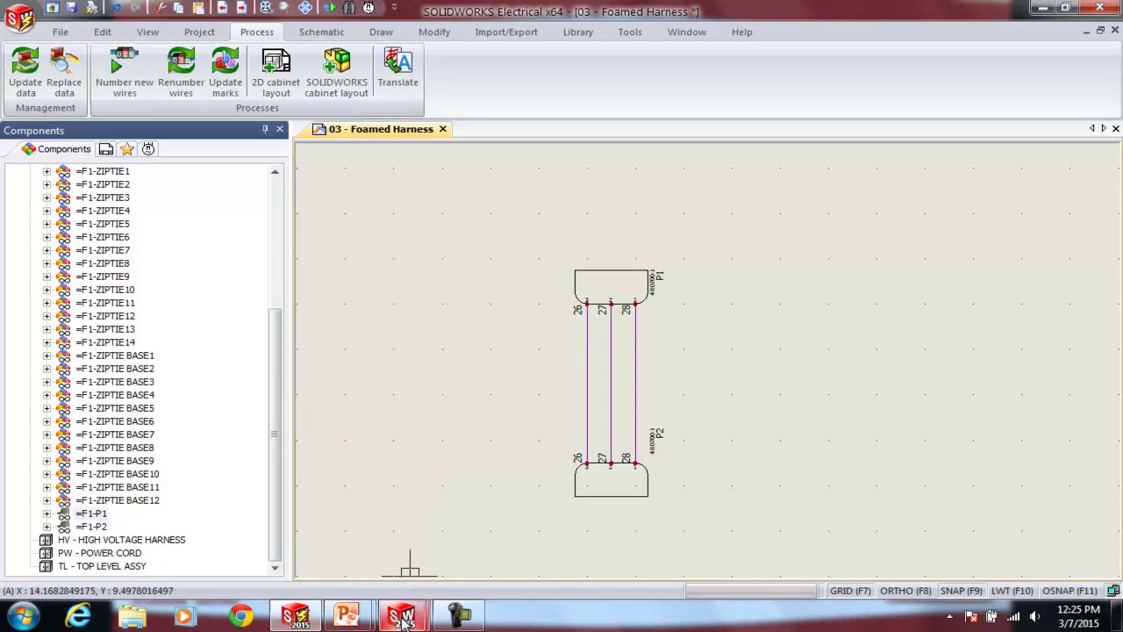
mouse_move(403, 619)
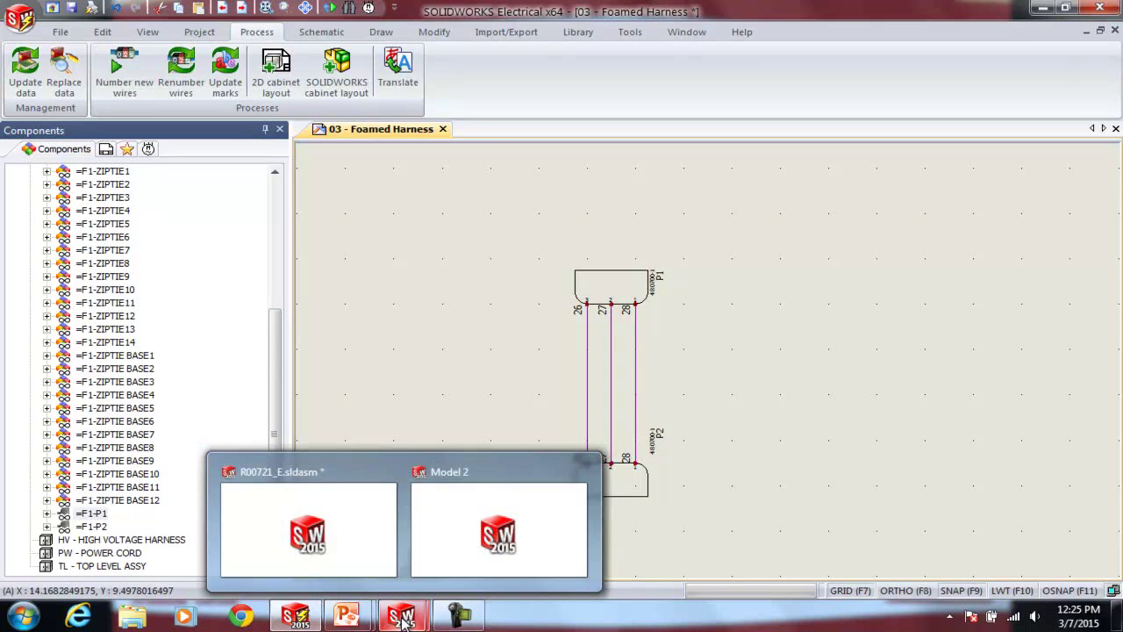
left_click(453, 556)
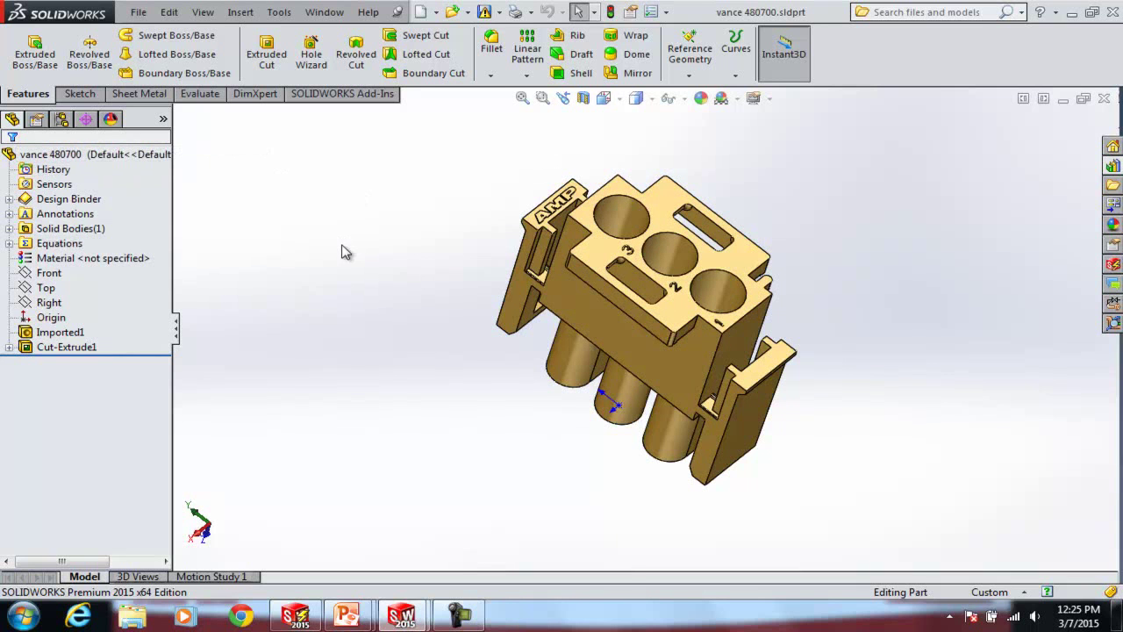
left_click(41, 347)
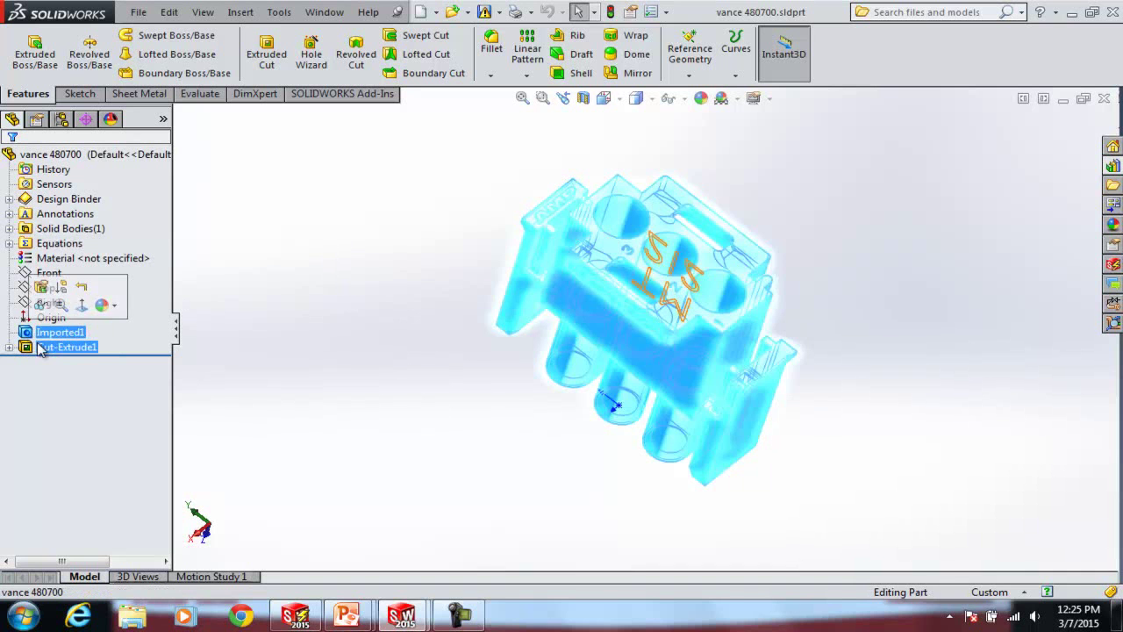
left_click(292, 315)
mouse_move(309, 329)
middle_mouse_down()
mouse_move(289, 301)
mouse_move(288, 321)
mouse_move(298, 283)
mouse_move(307, 314)
middle_mouse_up()
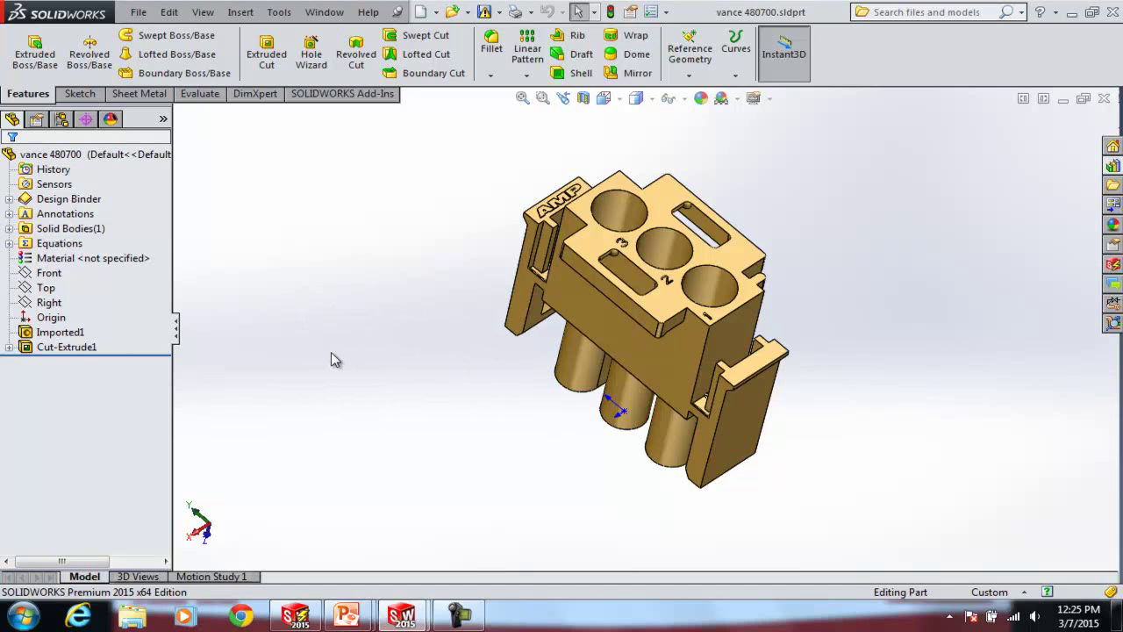
Sketch a point at the centre of each of the three holes on the connector's numbered face and exit the sketch.
middle_click_drag(796, 225, 726, 298)
scroll(726, 298, "down", 2)
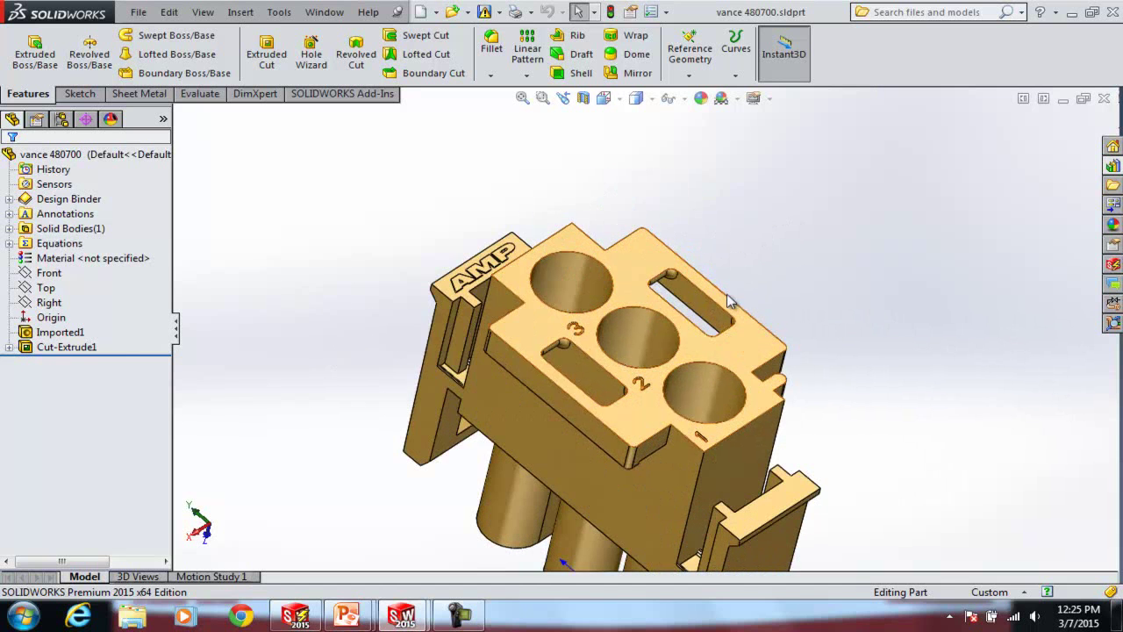
left_click(753, 352)
left_click(817, 299)
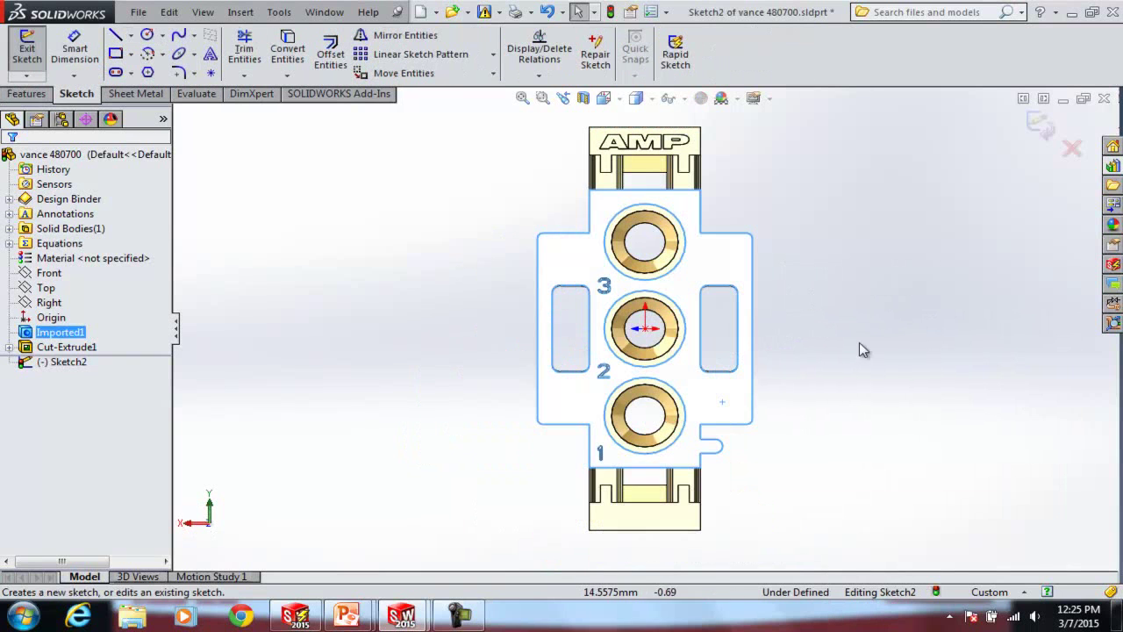
left_click(210, 72)
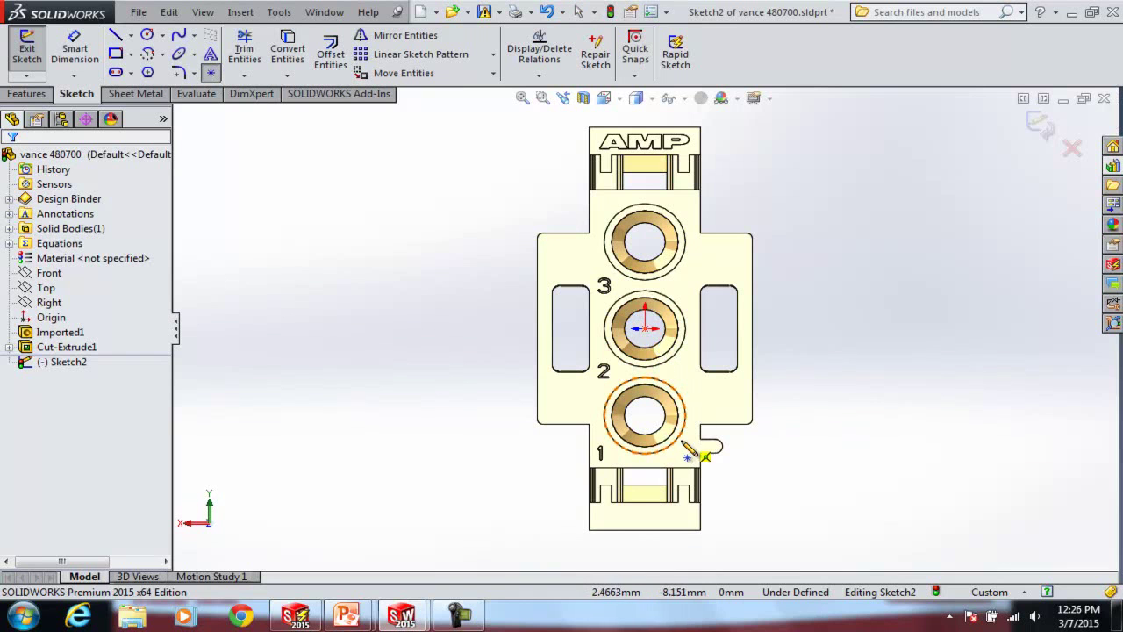
left_click(645, 415)
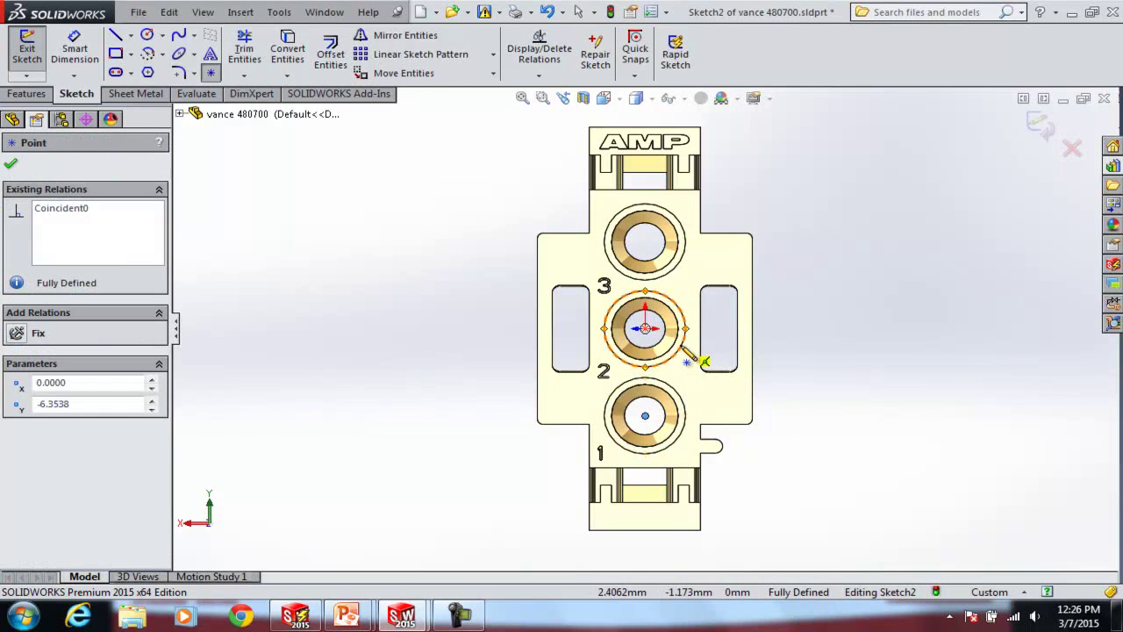
left_click(645, 327)
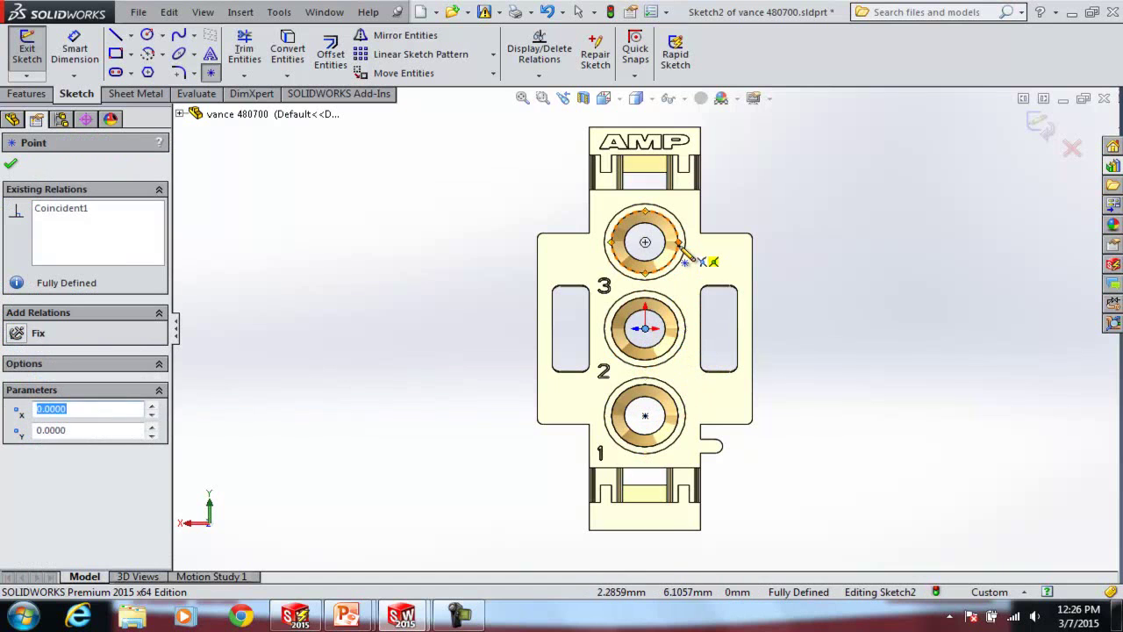
left_click(645, 241)
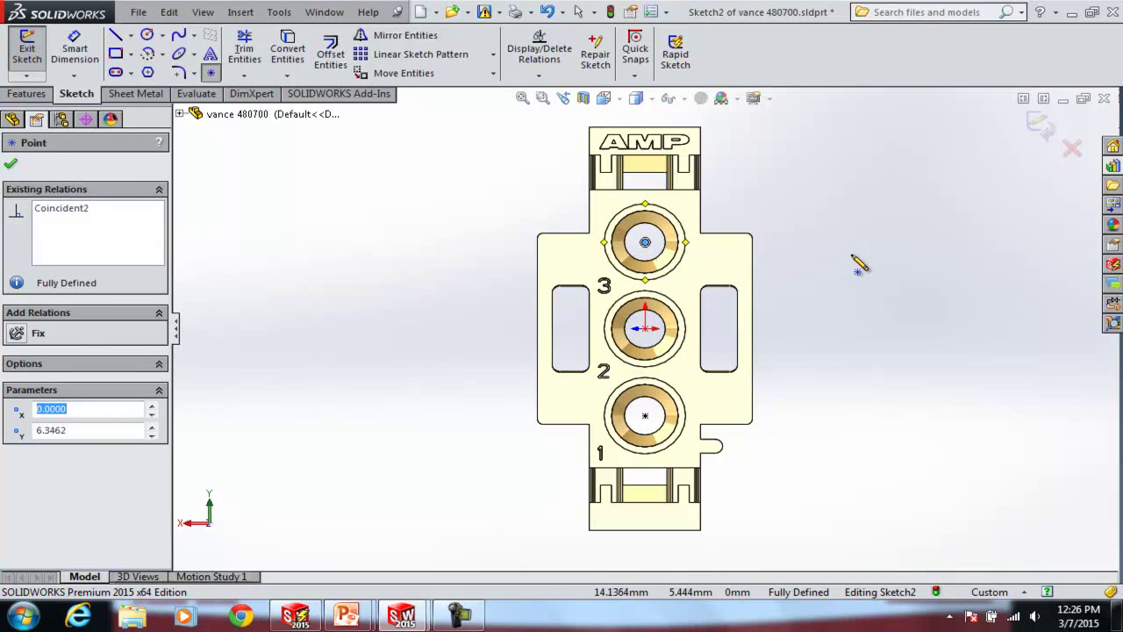
key("Escape")
left_click(1040, 126)
left_click(896, 334)
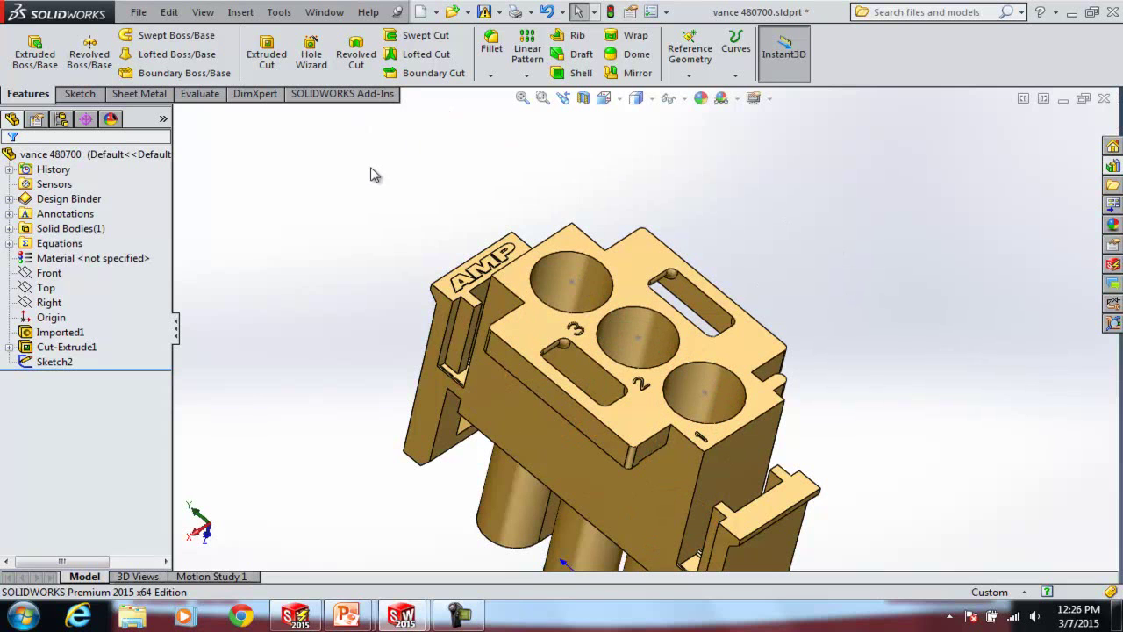
Start the Electrical Component Wizard for the connector and go to connection point creation, skipping the face definitions and mate references.
scroll(429, 278, "up", 3)
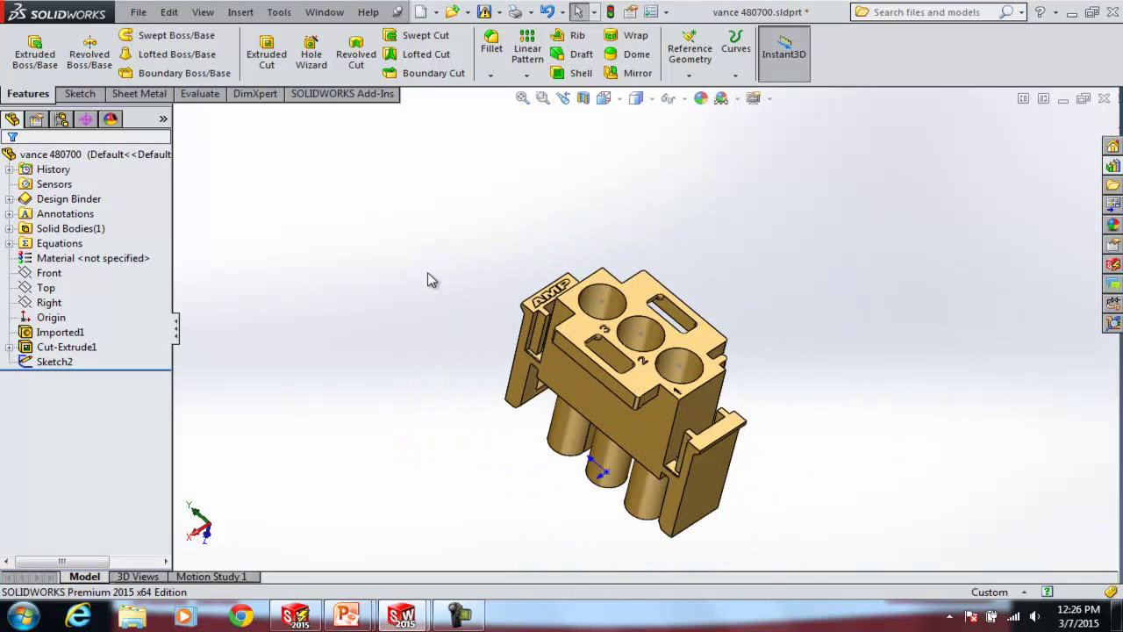
key("f")
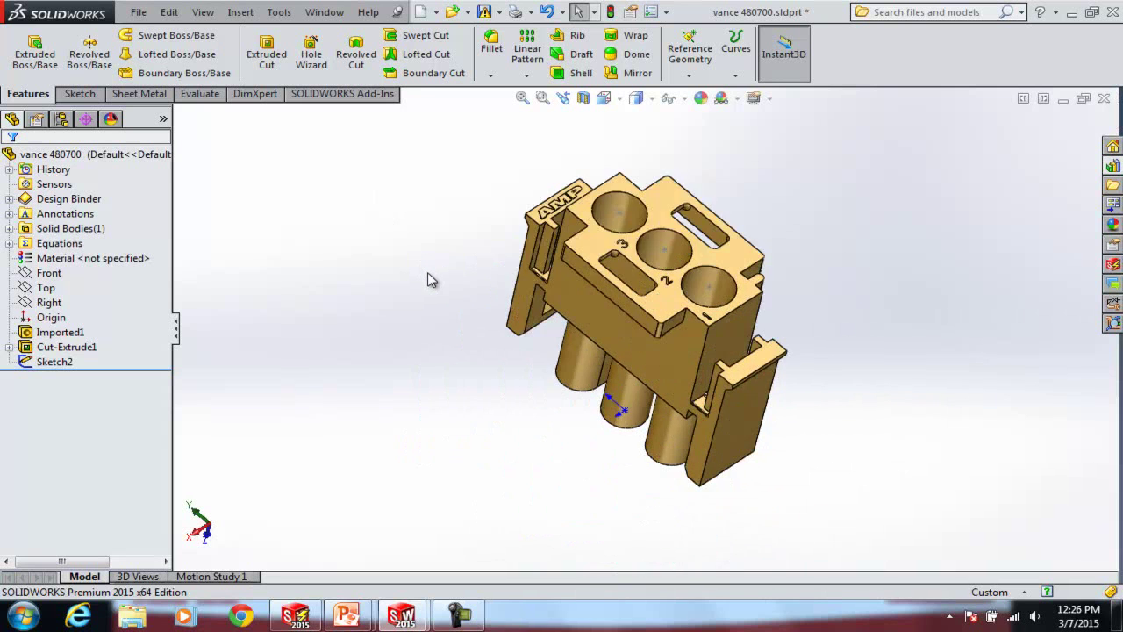
left_click(278, 14)
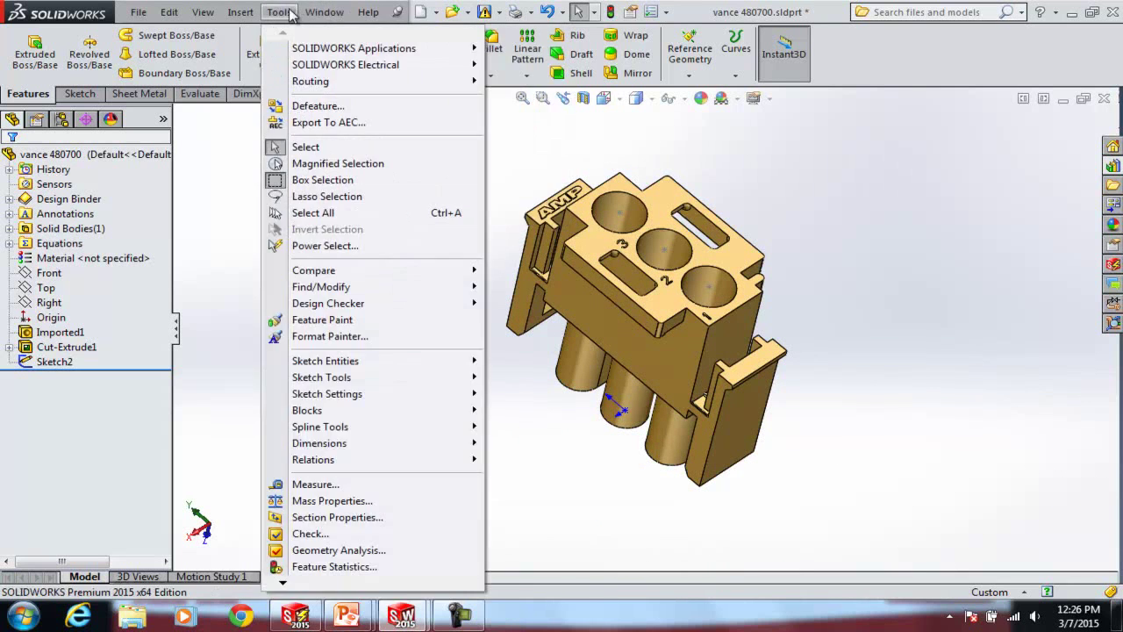
mouse_move(321, 69)
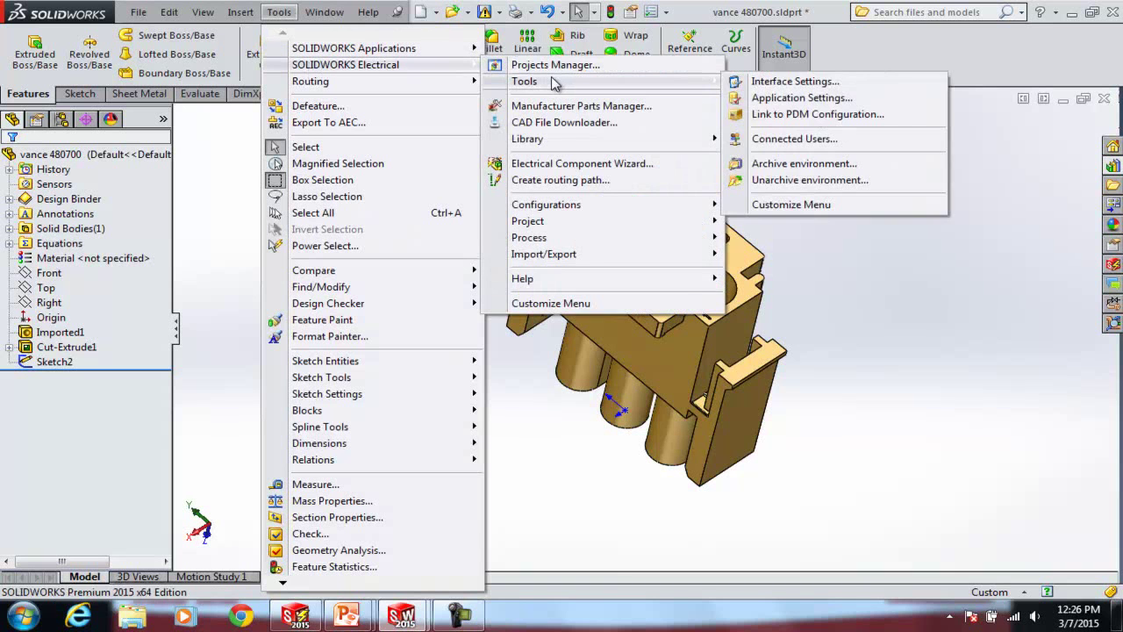
left_click(579, 164)
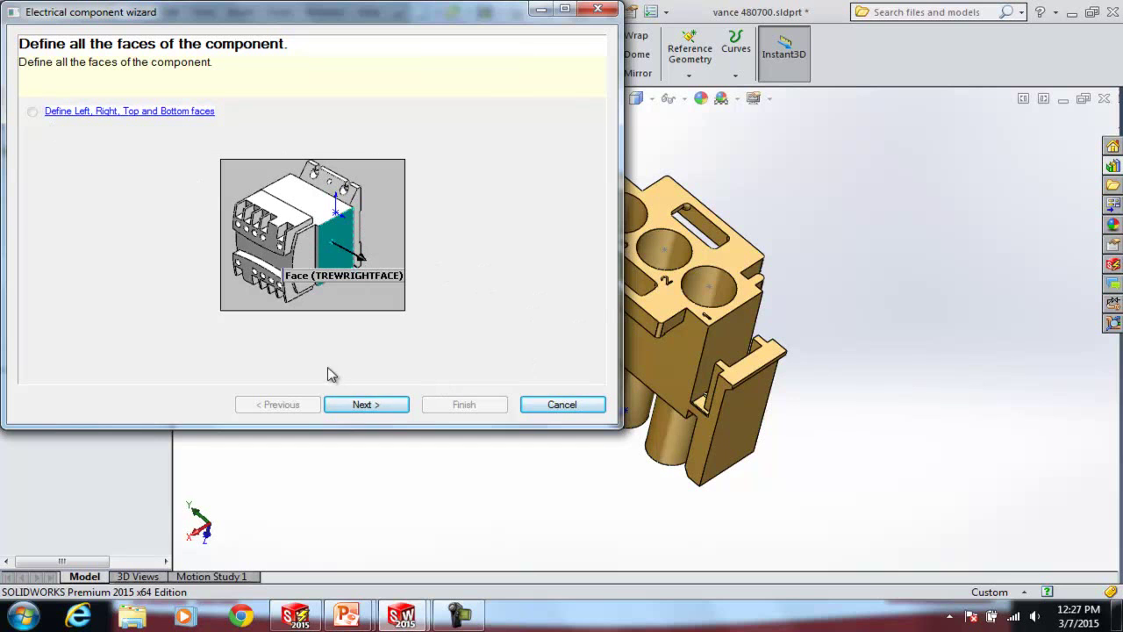
left_click(363, 407)
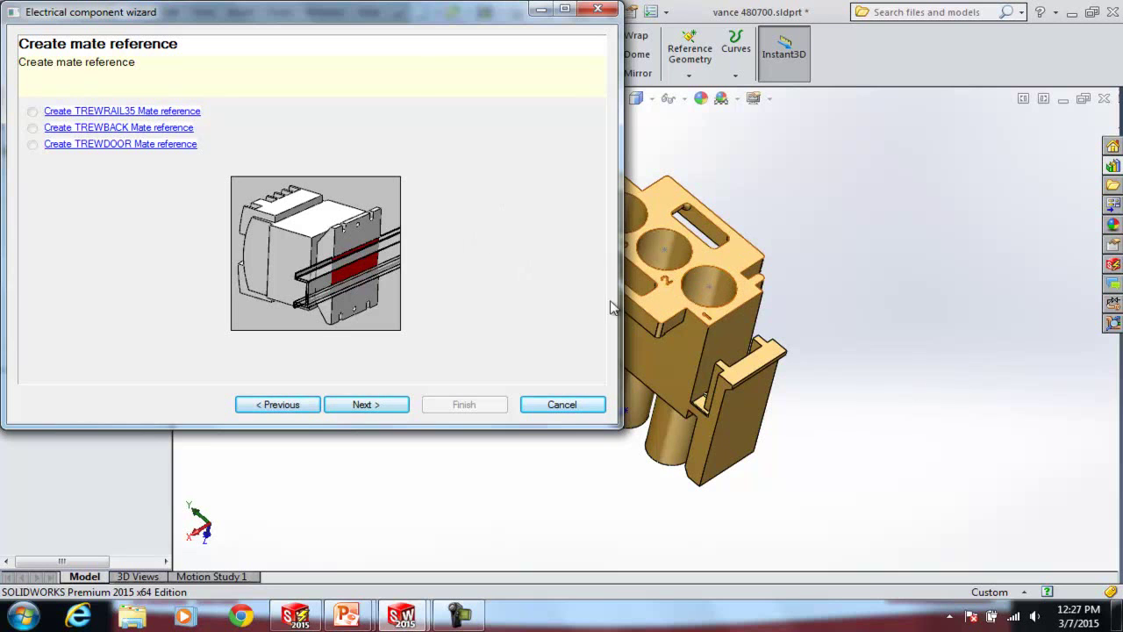
left_click(362, 406)
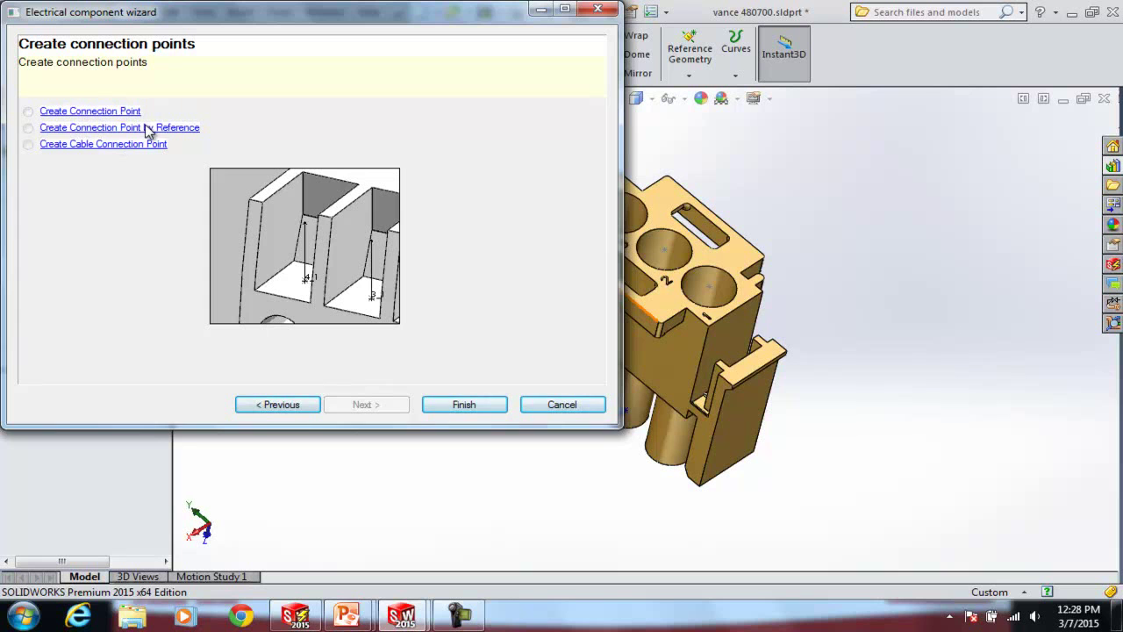
Create connection points by reference for terminals 1, 2 and 3 of Vance part 480700 on the matching hole-centre points and finish the wizard.
left_click(147, 128)
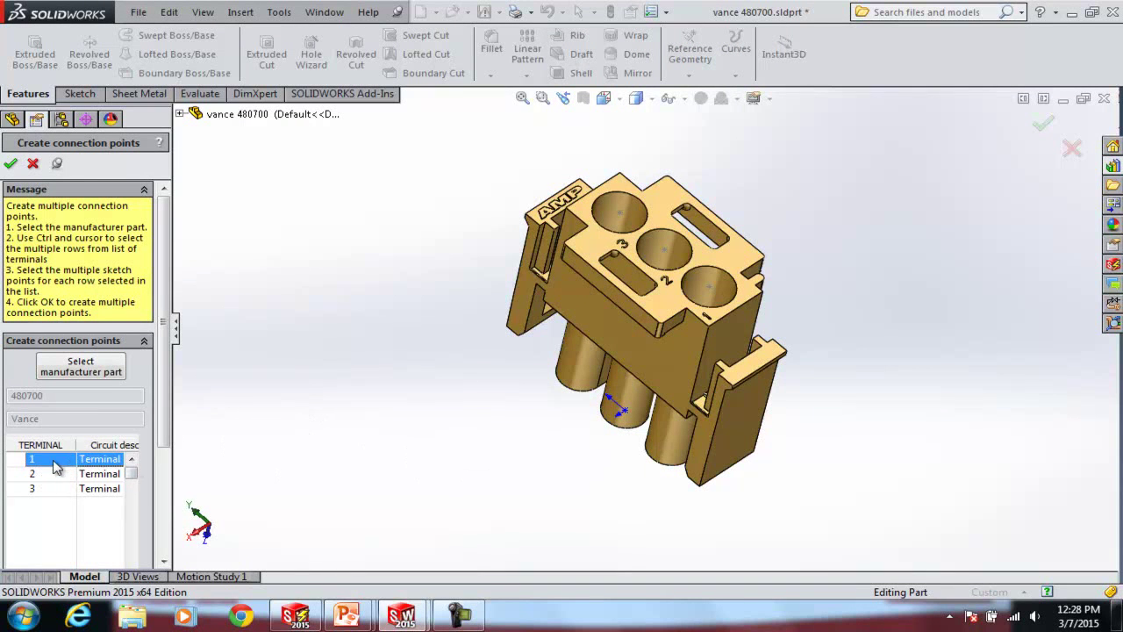
left_click(709, 287)
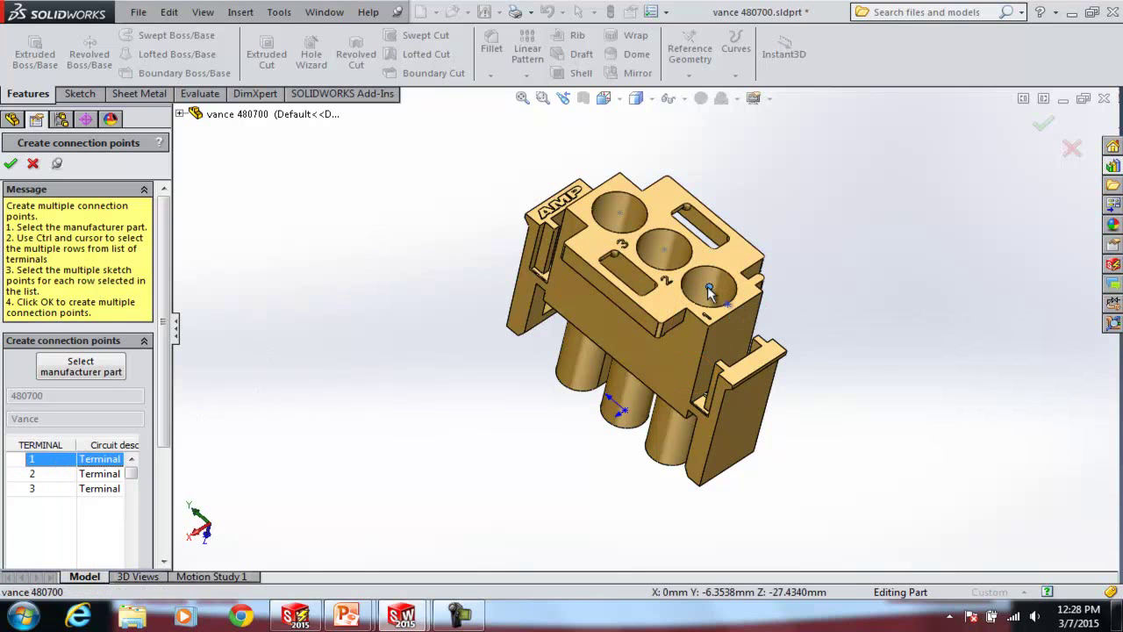
left_click(33, 164)
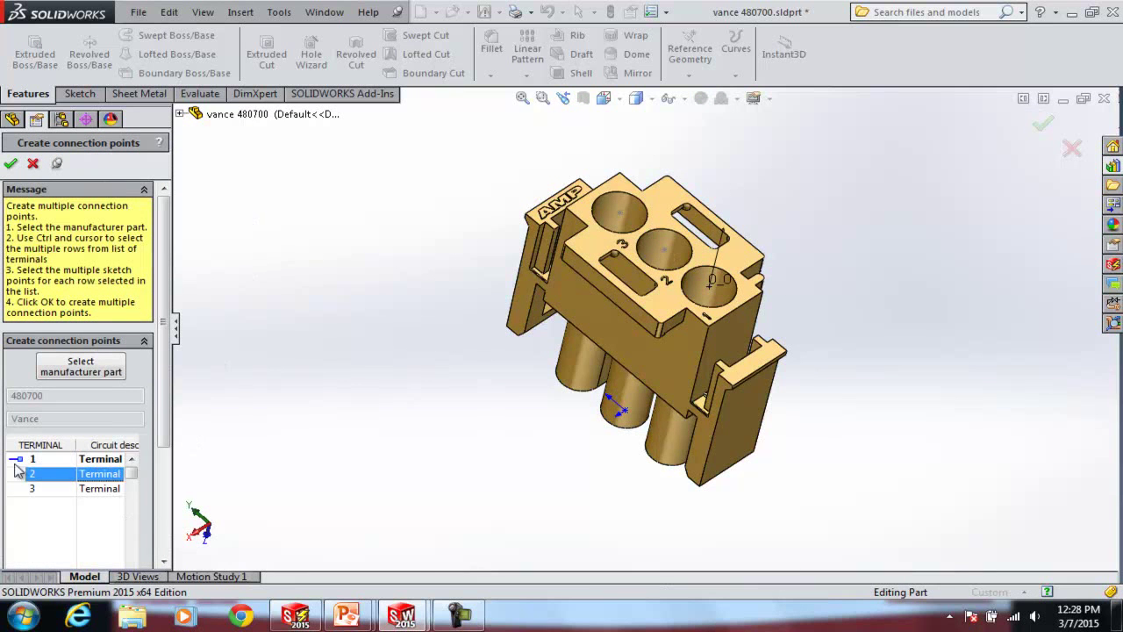
left_click(664, 250)
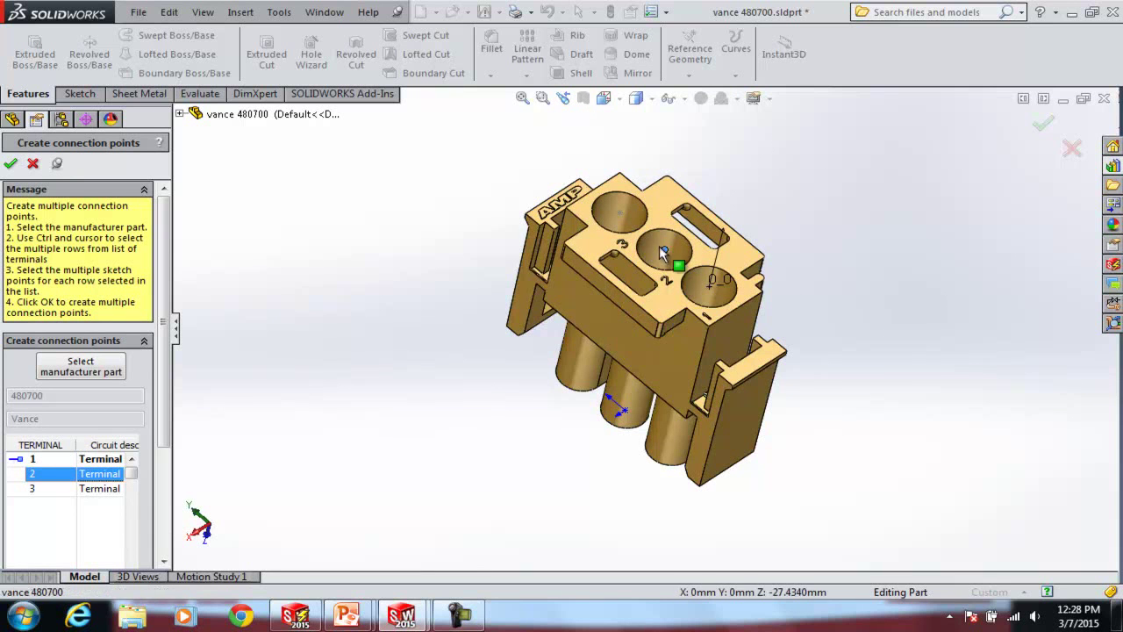
left_click(10, 165)
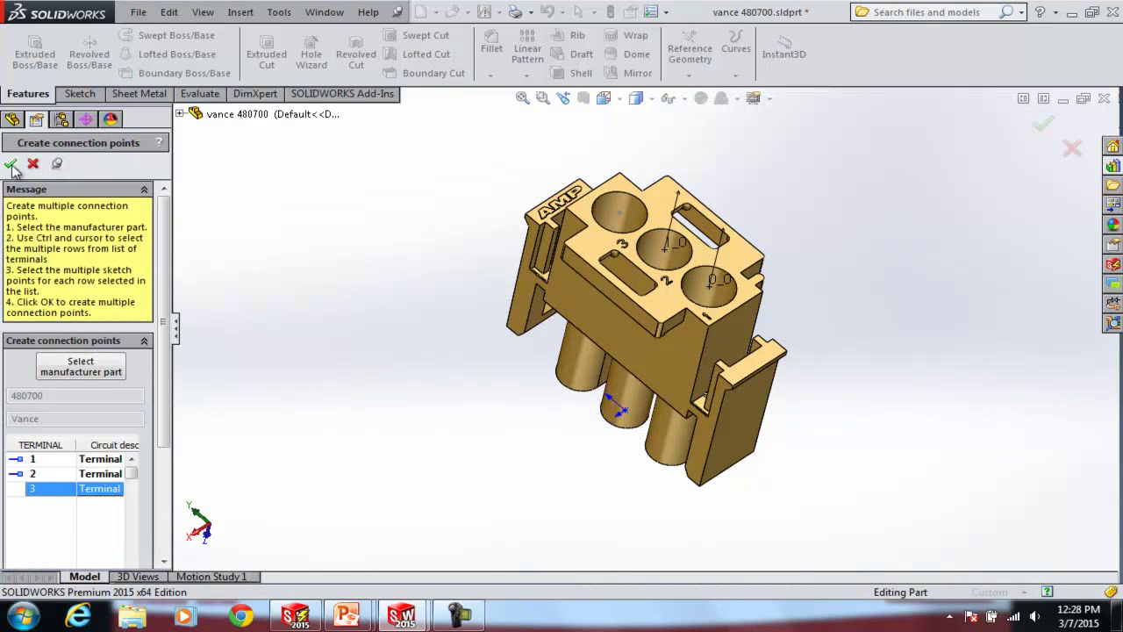
left_click(620, 216)
left_click(10, 163)
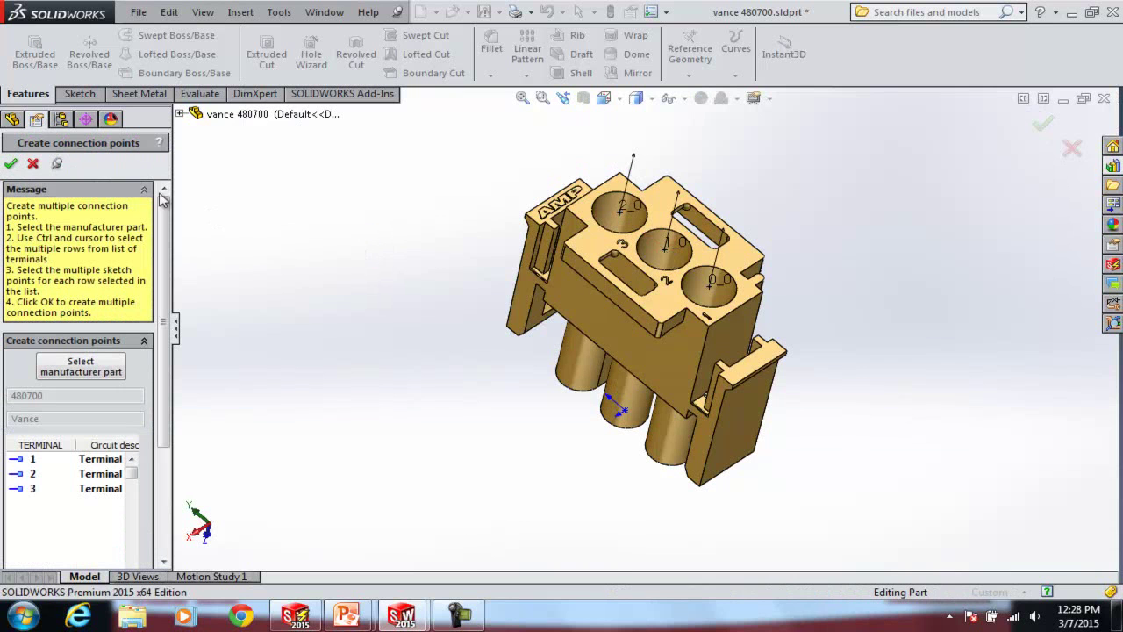
left_click(34, 164)
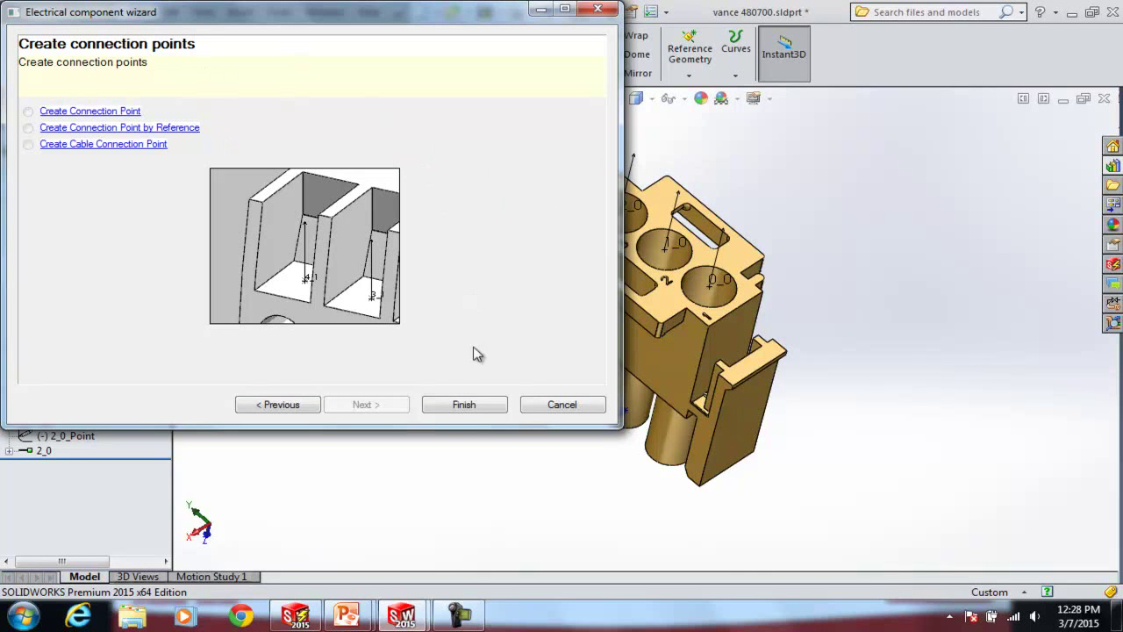
left_click(464, 402)
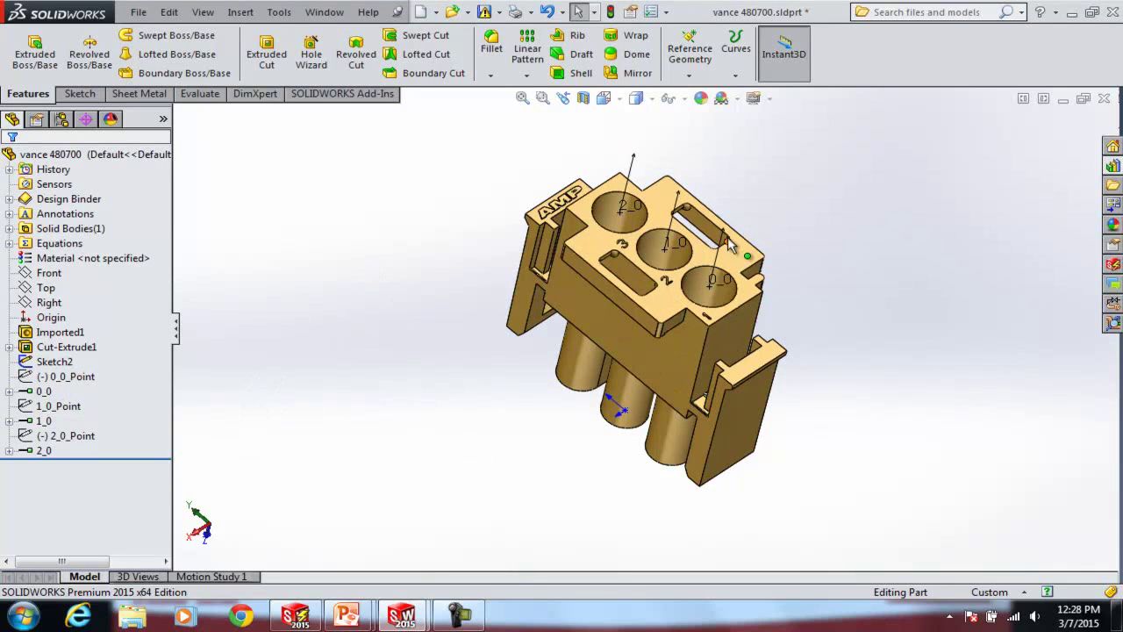
Open the definition of connection point 0_0, review its selections and parameters, and close it without changes.
right_click(43, 391)
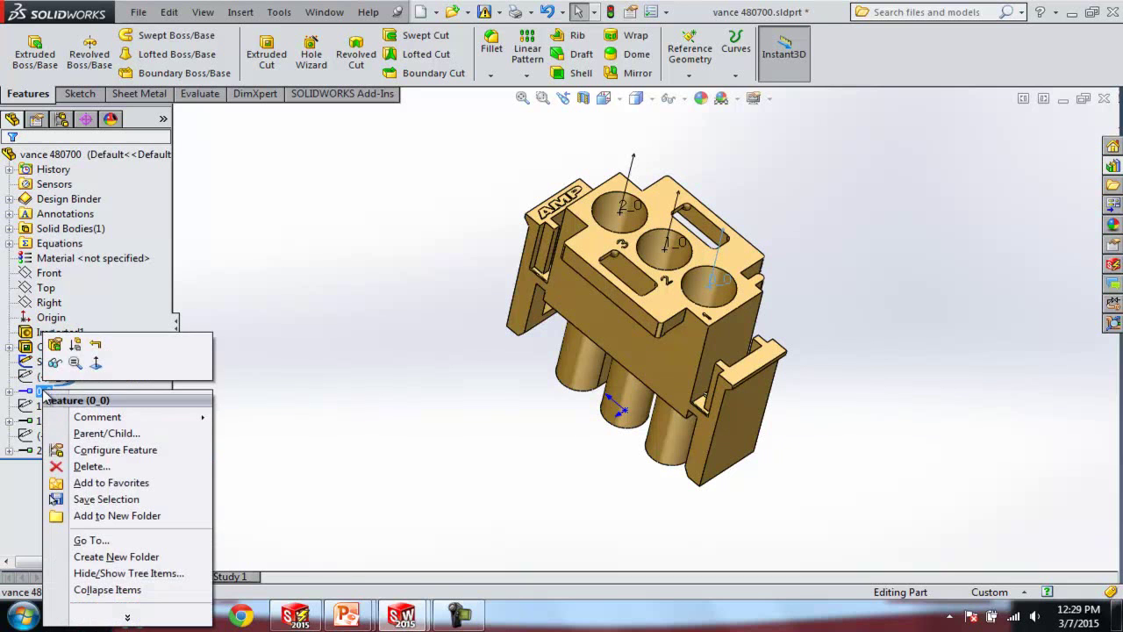
left_click(55, 345)
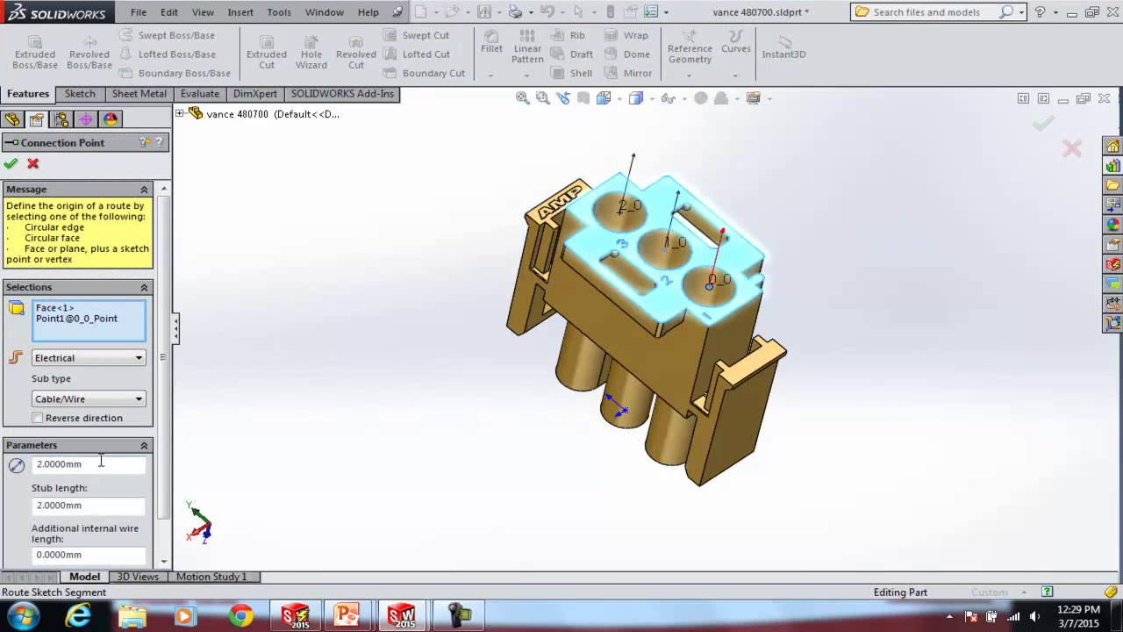
scroll(162, 394, "down", 2)
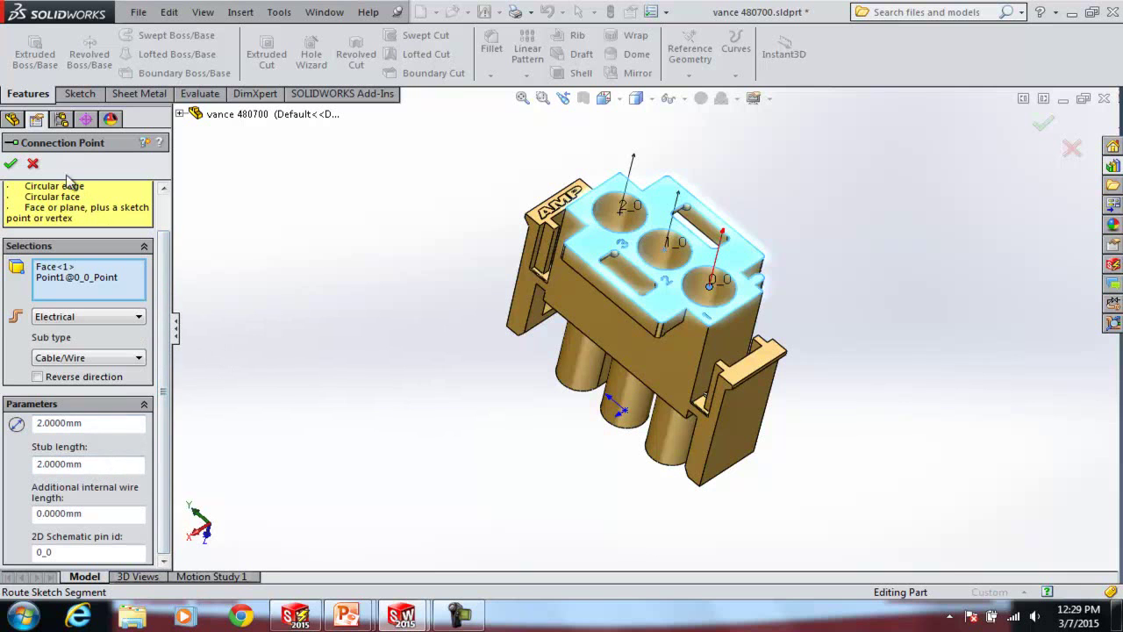
left_click(33, 163)
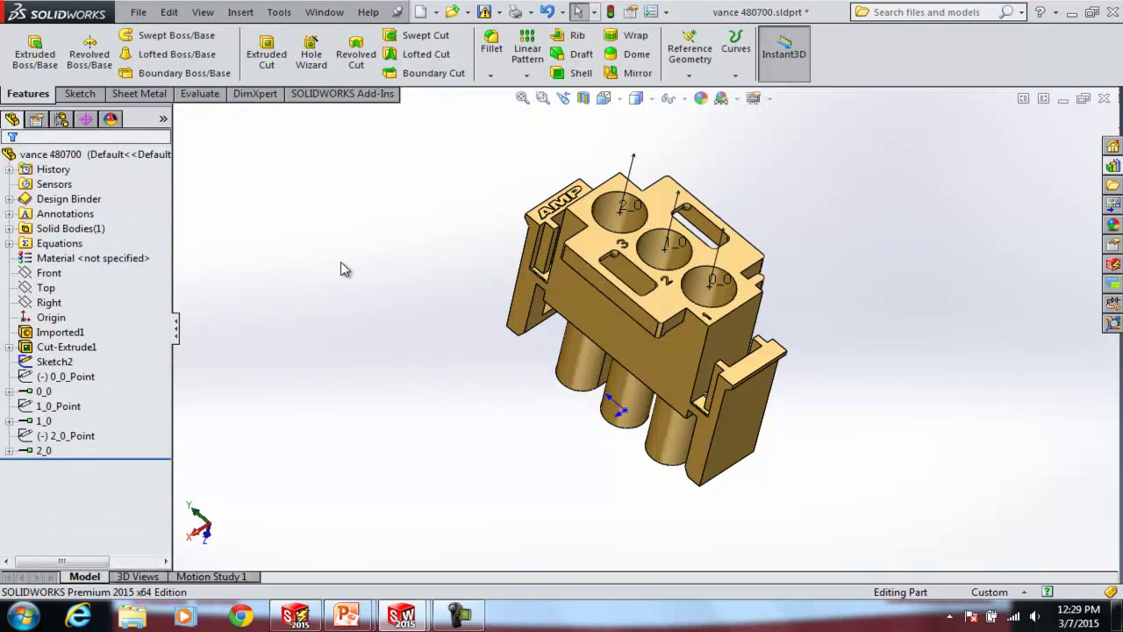
Start a new 3D sketch for a routing path in the Vance 480700 connector part.
key("z")
scroll(702, 208, "down", 3)
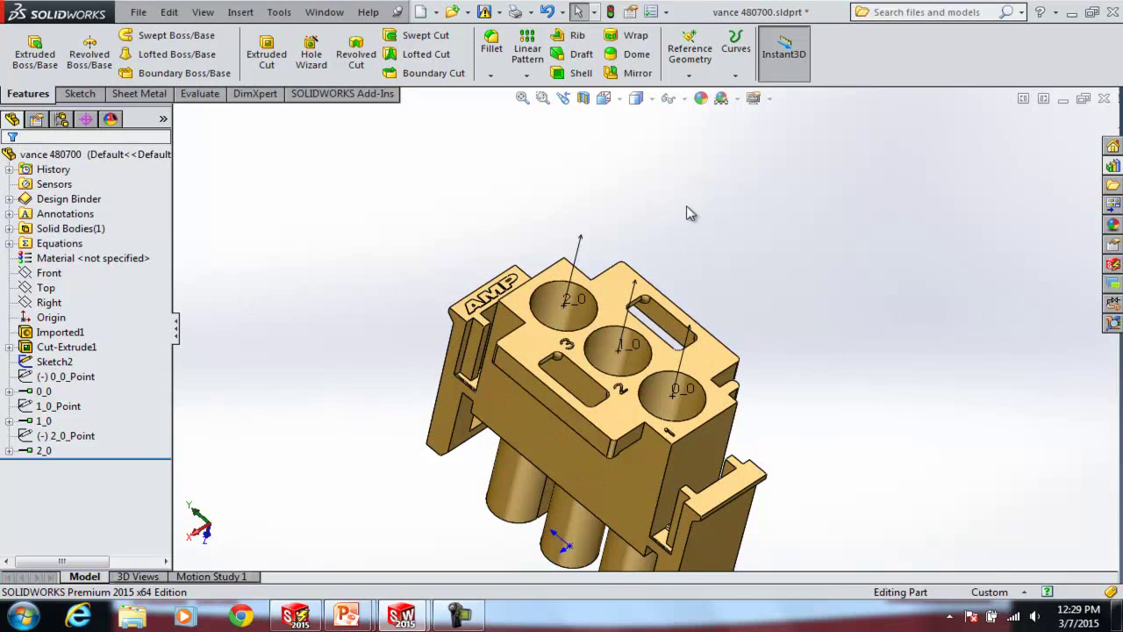
left_click(279, 12)
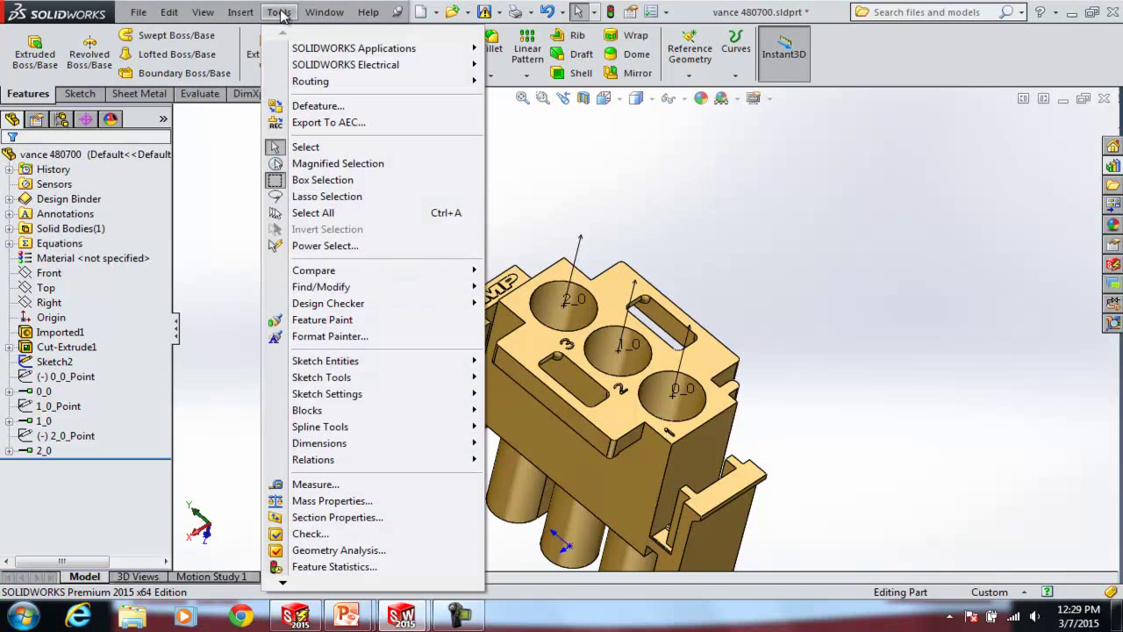
mouse_move(326, 66)
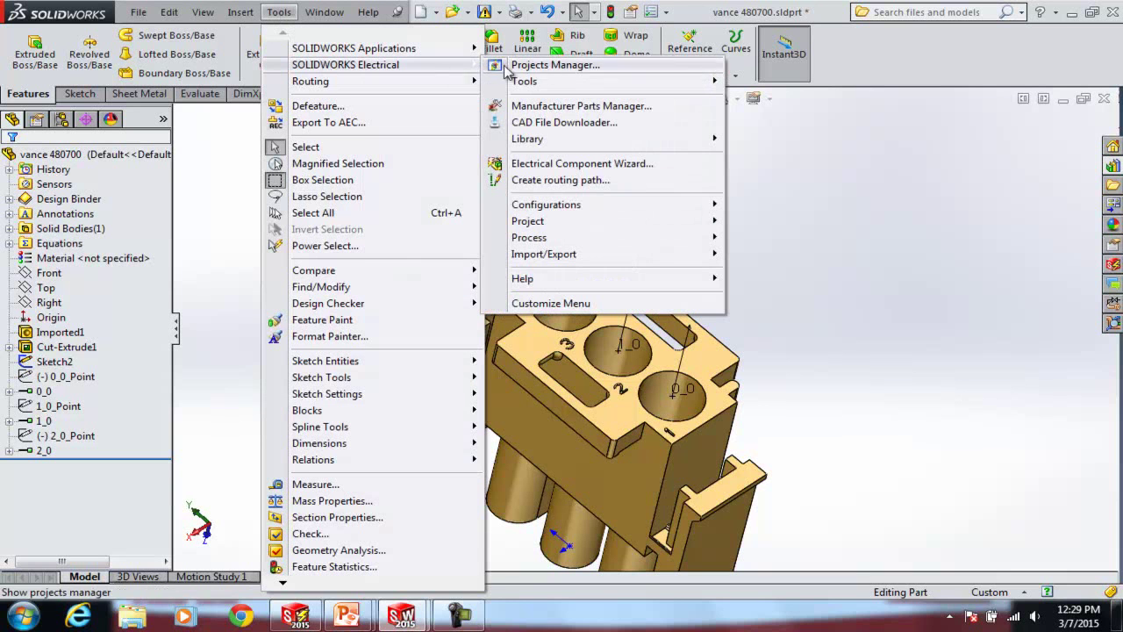
left_click(545, 180)
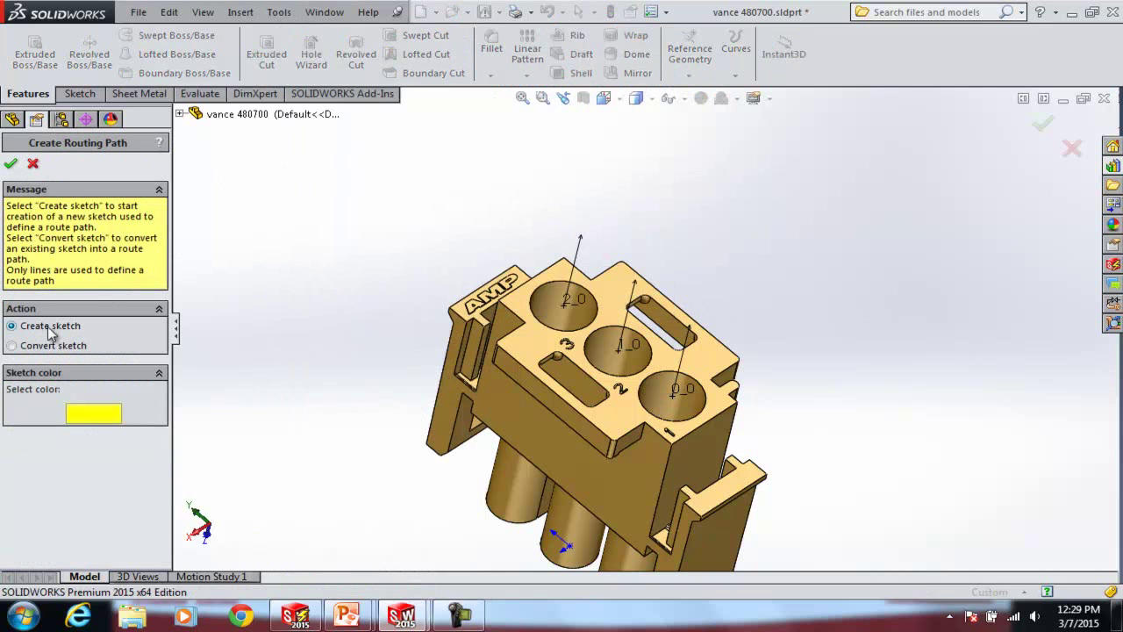
left_click(11, 164)
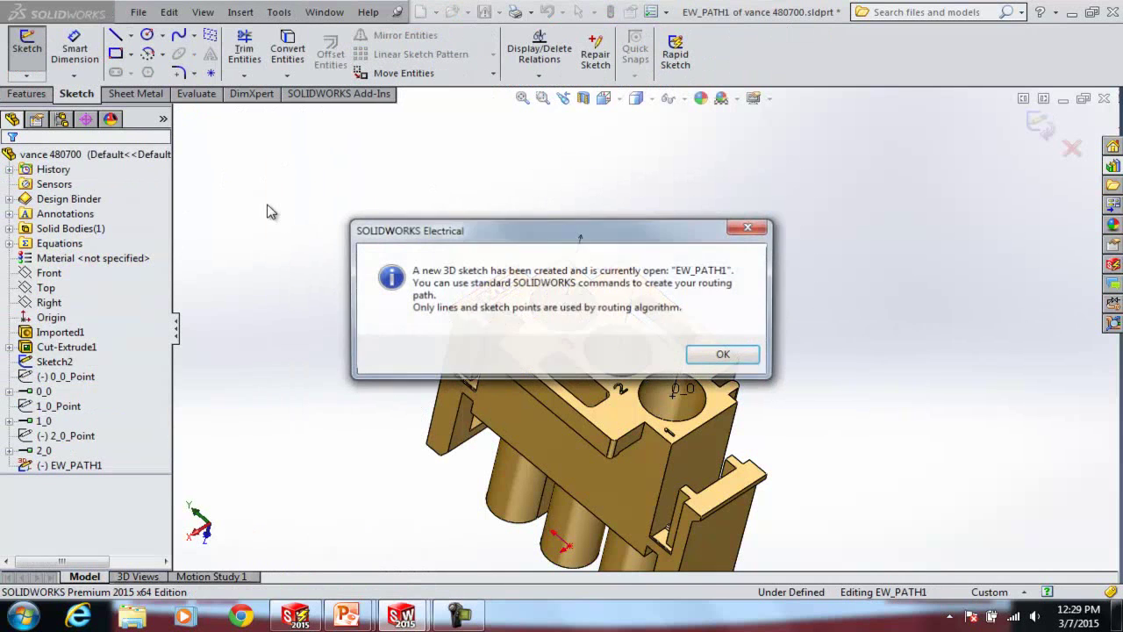
left_click(725, 355)
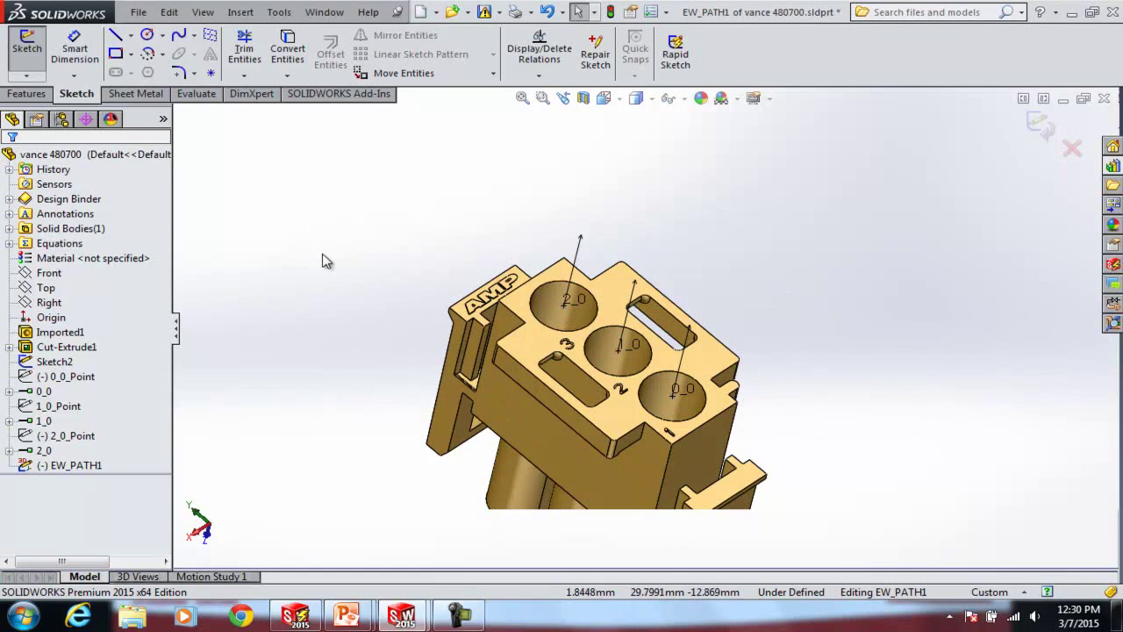
Sketch a line about 16.6 mm long along Z, outward from the middle hole's centre point, and check its relation.
right_click_drag(328, 246, 361, 209)
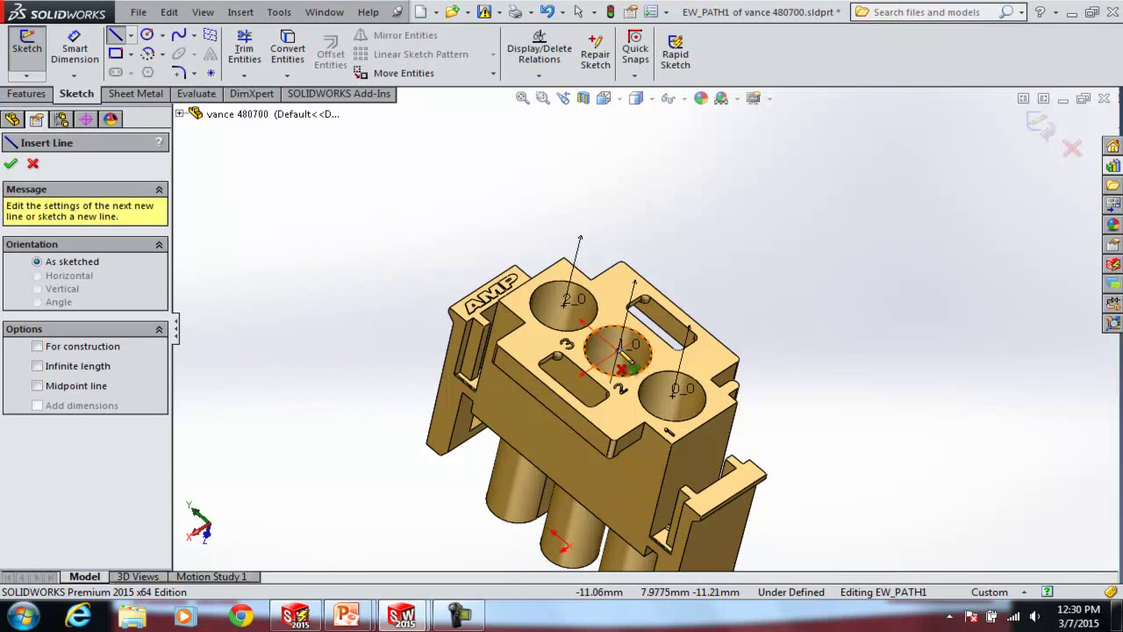
left_click(619, 349)
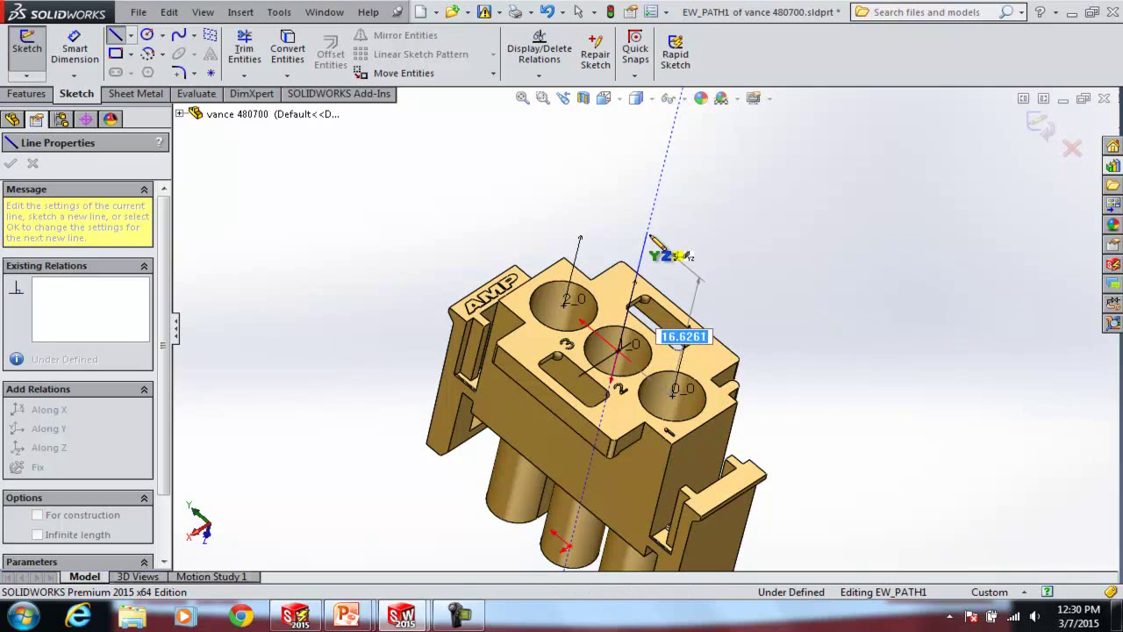
left_click(649, 235)
key("Escape")
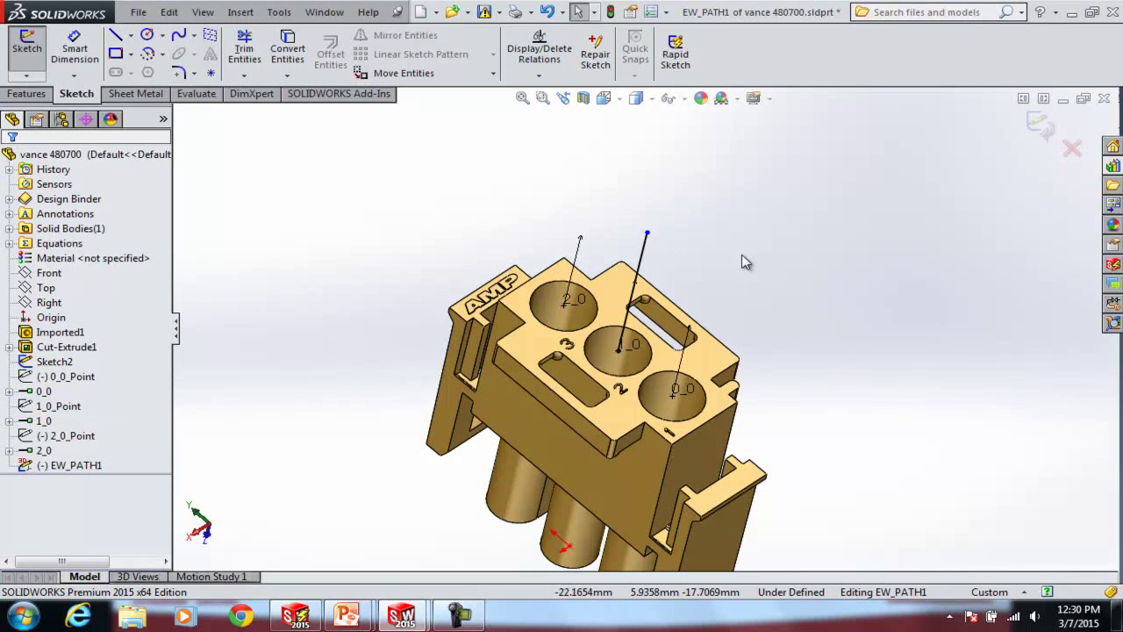
left_click(639, 268)
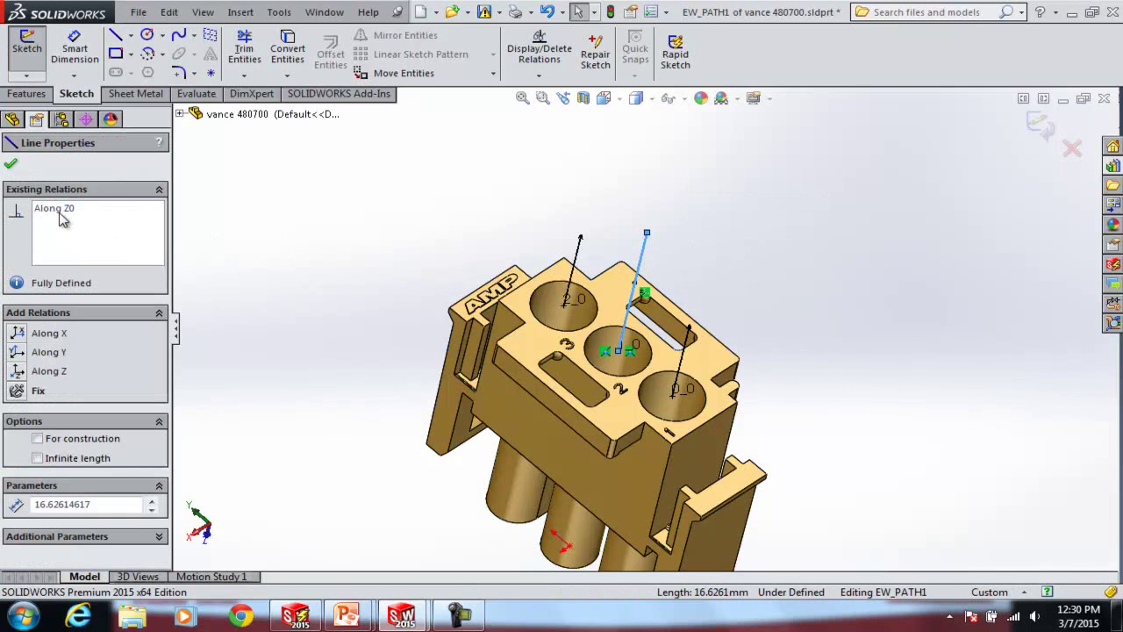
left_click(327, 239)
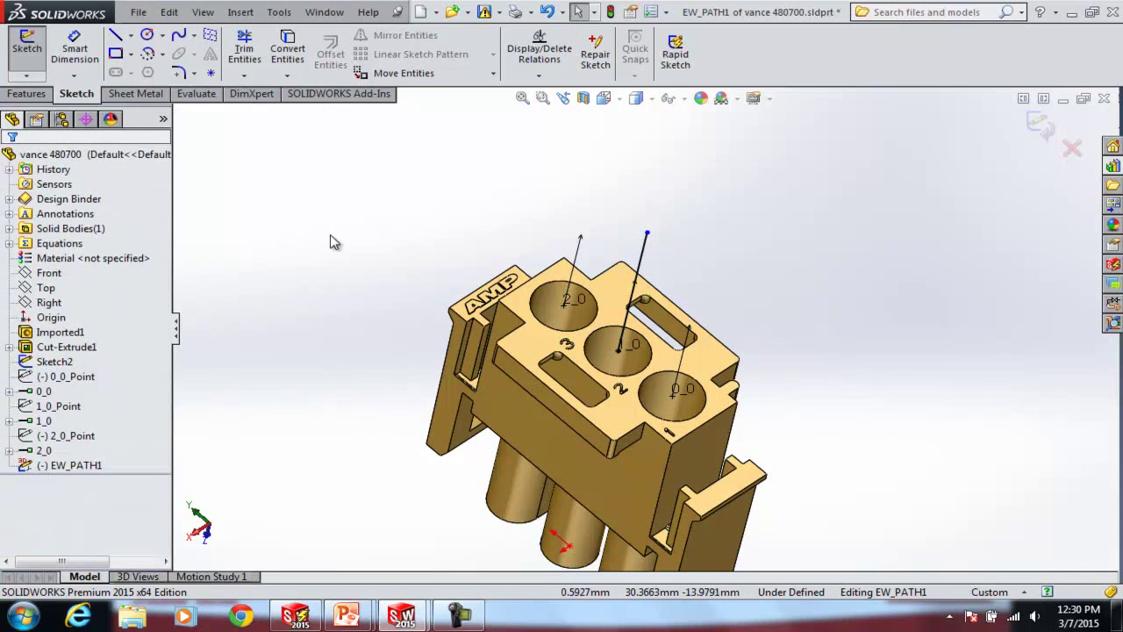
Exit the routing path sketch, save the connector part and close it to return to the cabinet assembly.
left_click(687, 382)
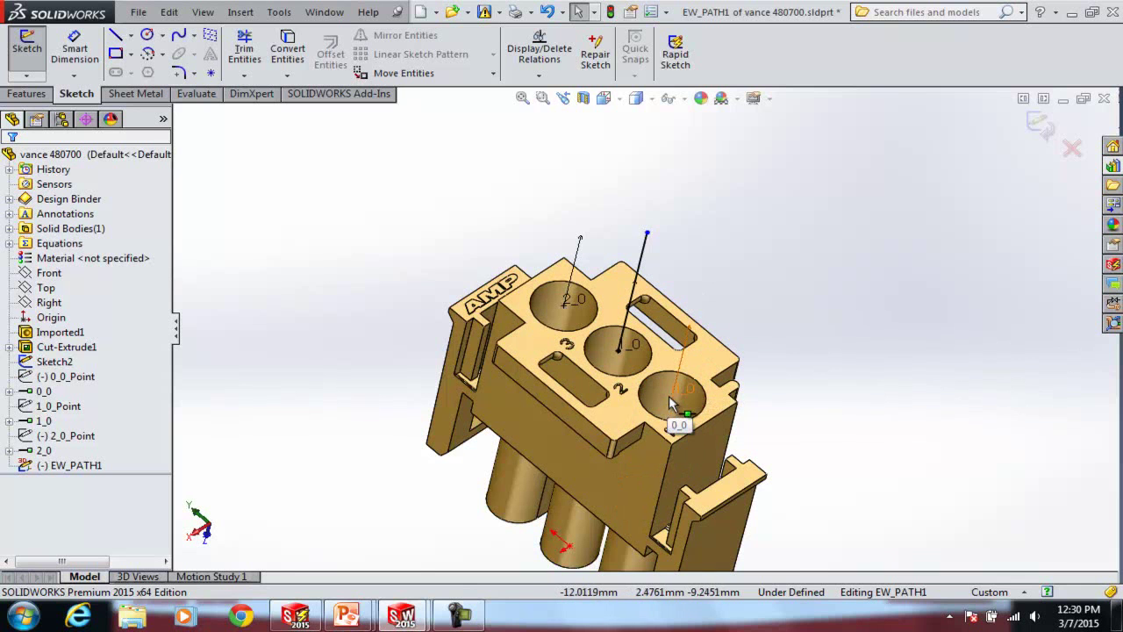
left_click(647, 235)
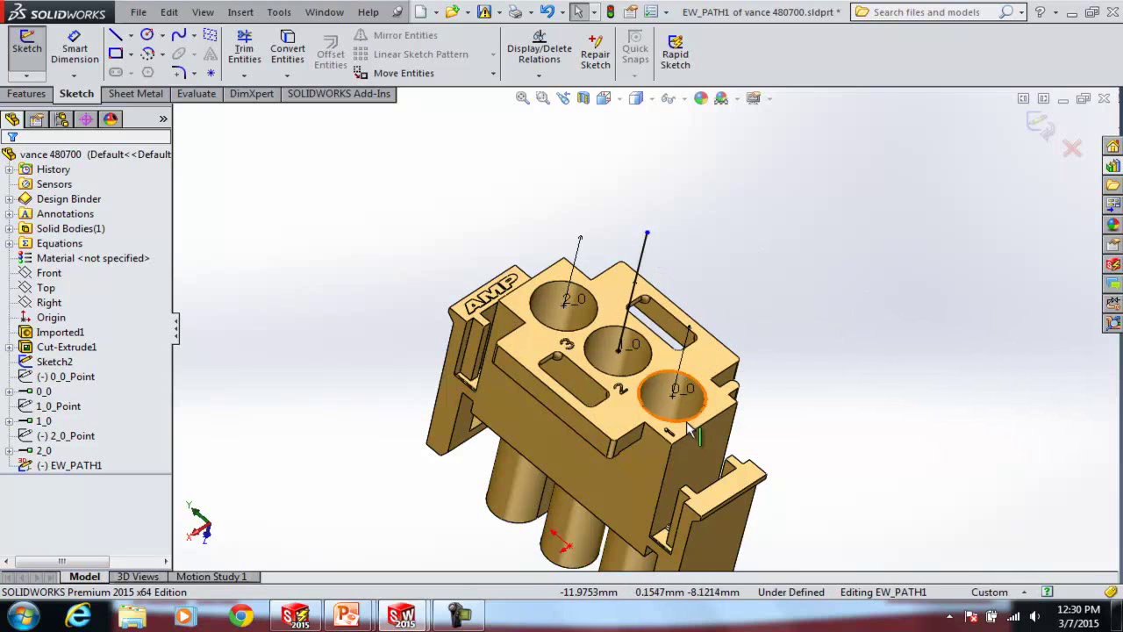
left_click(1040, 127)
left_click(901, 216)
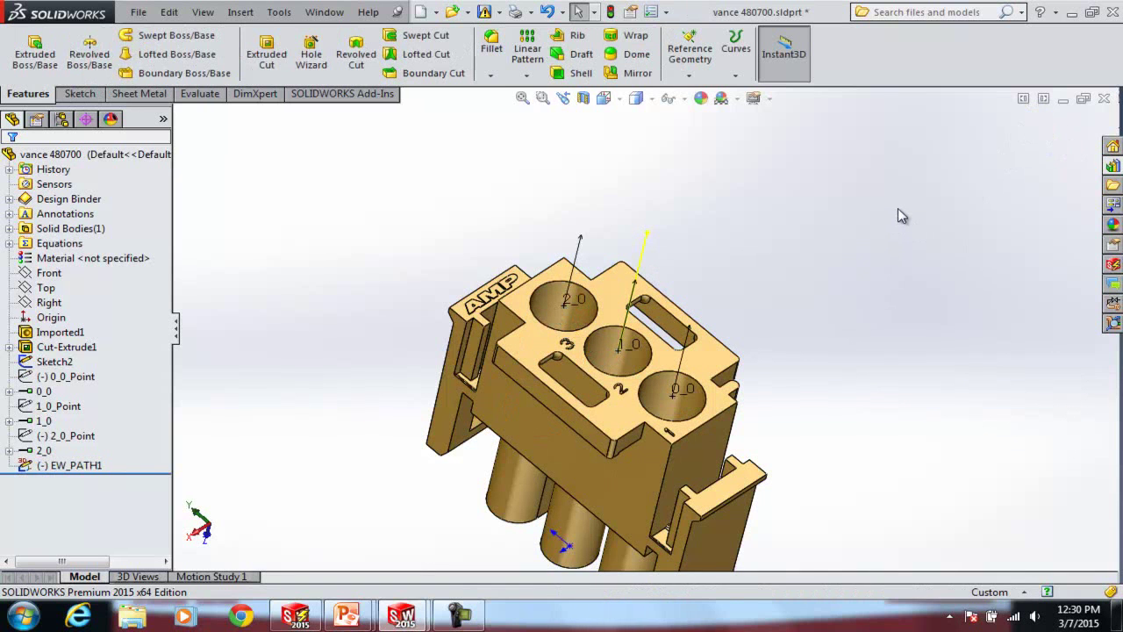
key("f")
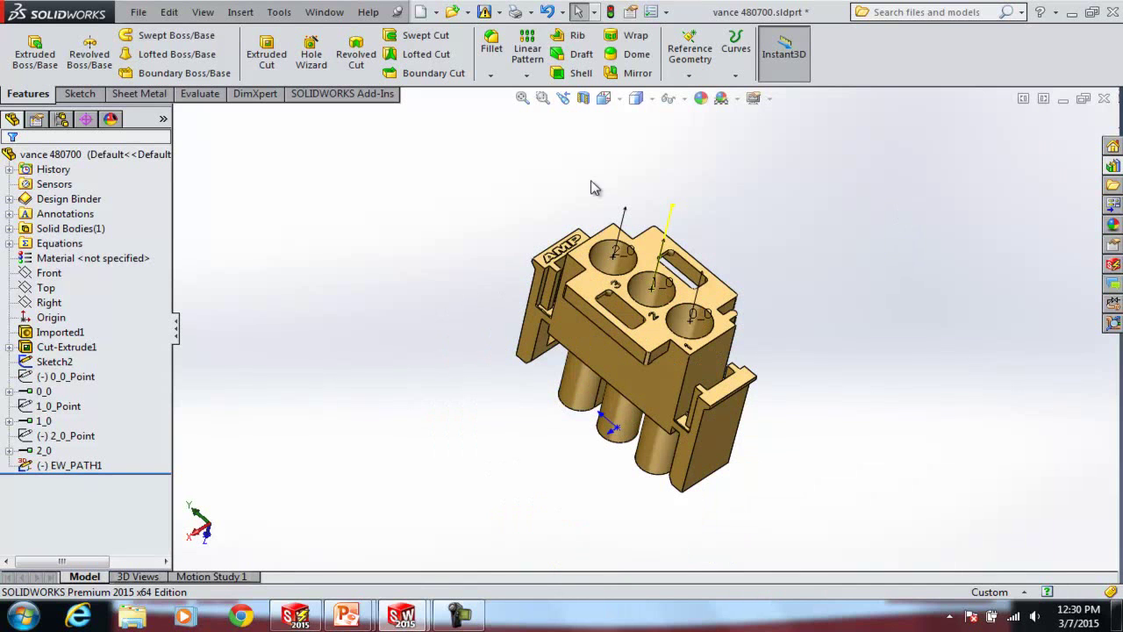
left_click(483, 13)
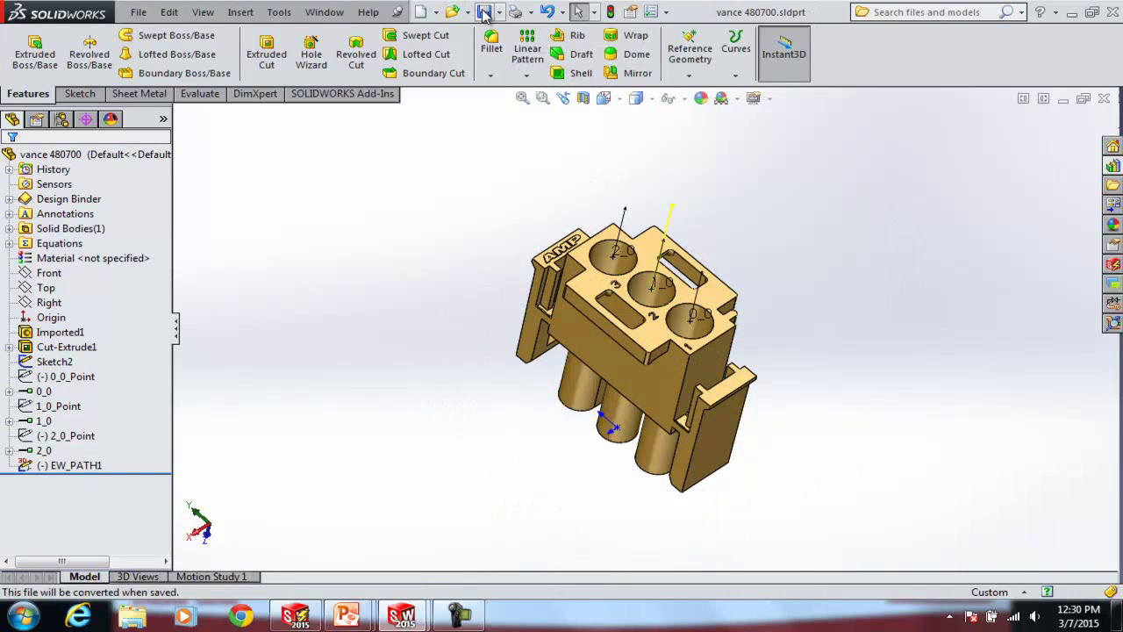
left_click(1104, 98)
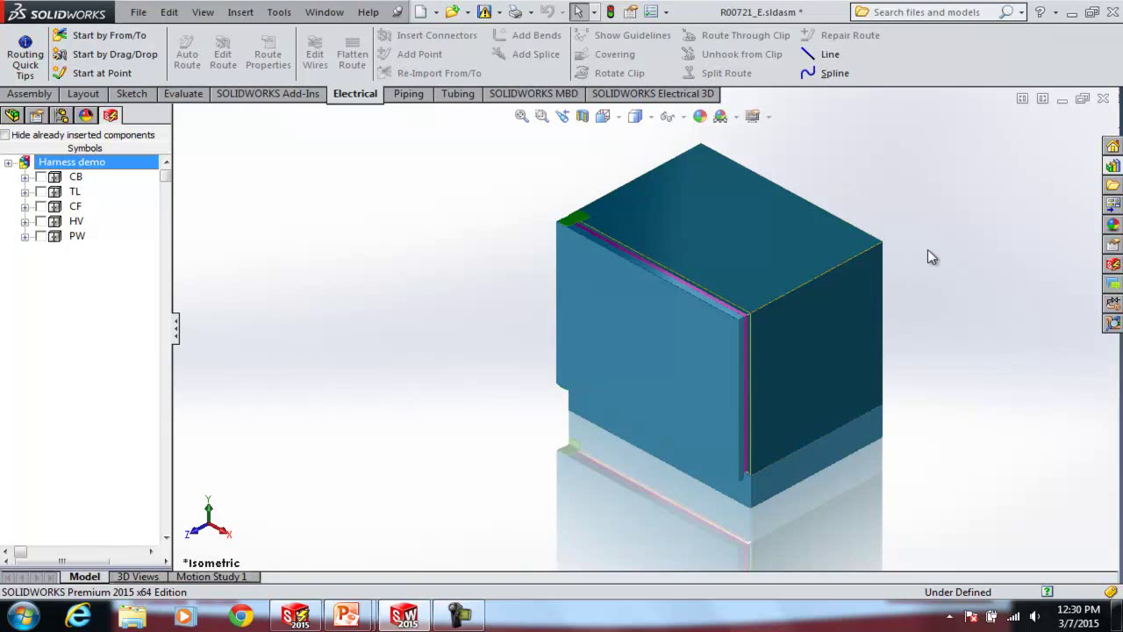
Hide the cabinet's front cover, outer shell, base frame and translucent bottom panel.
scroll(928, 253, "down", 1)
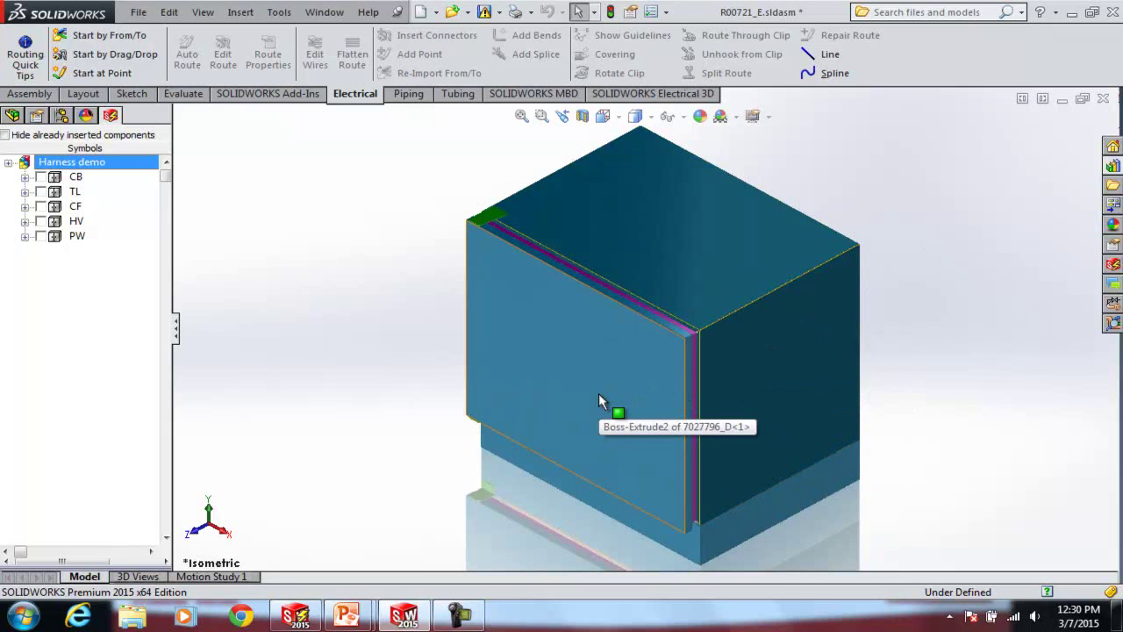
key("Tab")
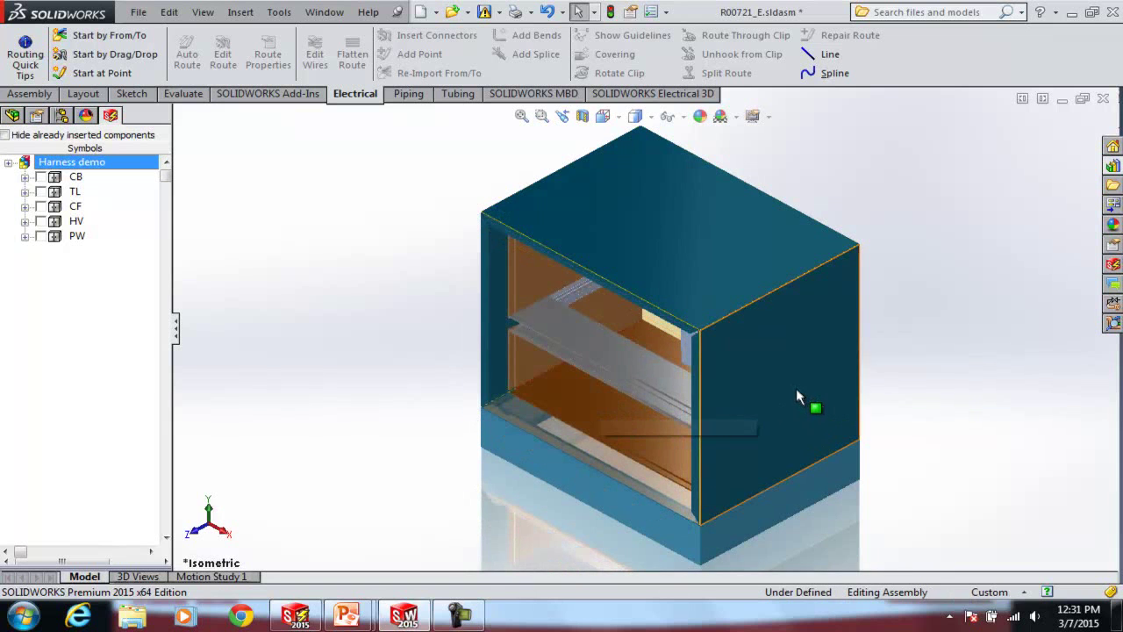
key("Tab")
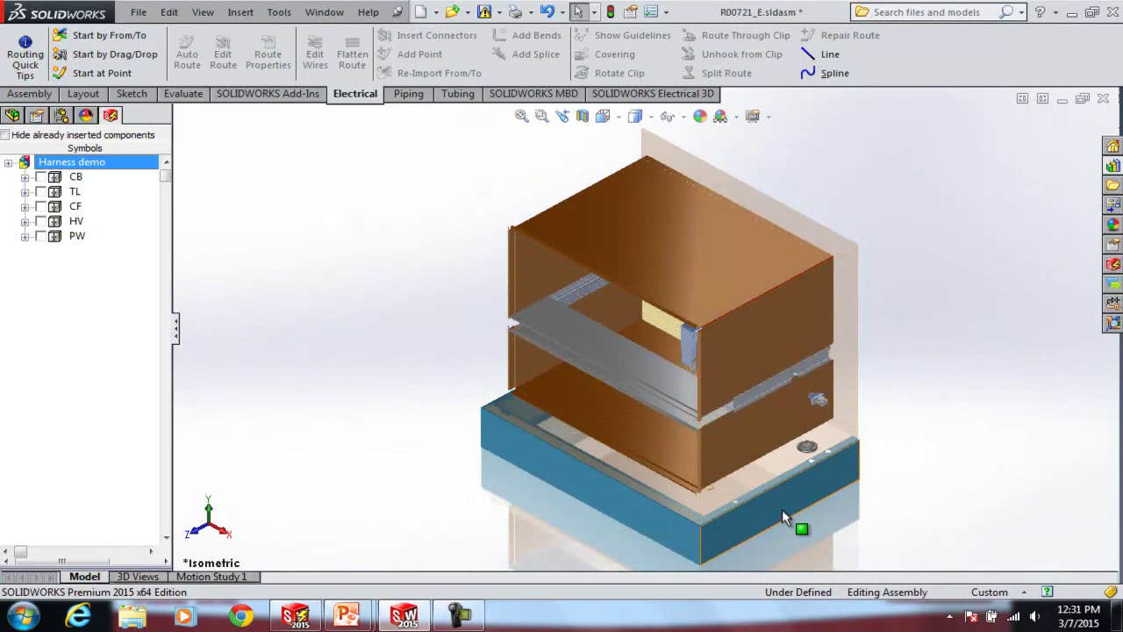
key("Tab")
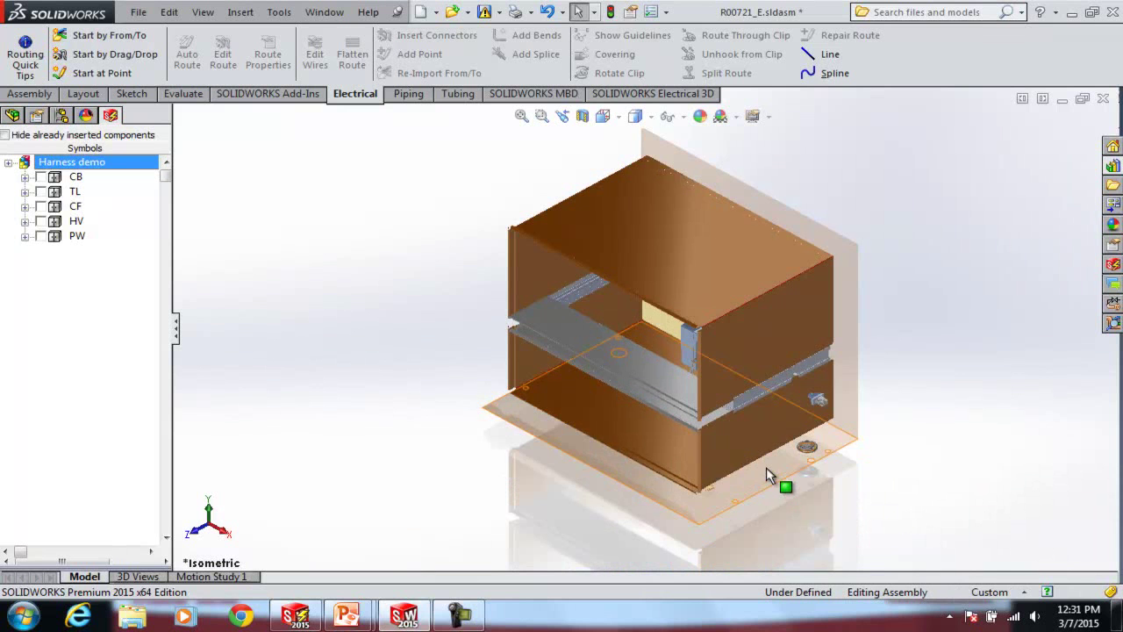
key("Tab")
Examine the wire clips, grommets and connectors on the cabinet's cream panel and the opened-up cabinet as a whole.
key("f")
middle_click_drag(546, 399, 624, 431)
scroll(664, 355, "down", 5)
scroll(544, 421, "down", 3)
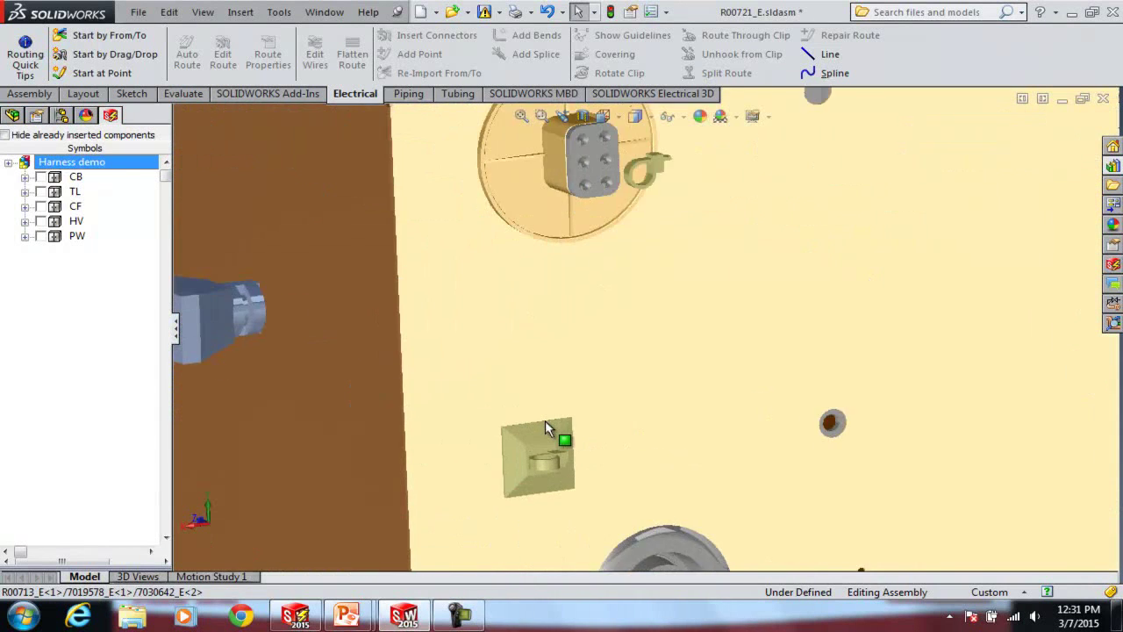
scroll(547, 421, "down", 3)
scroll(602, 422, "up", 3)
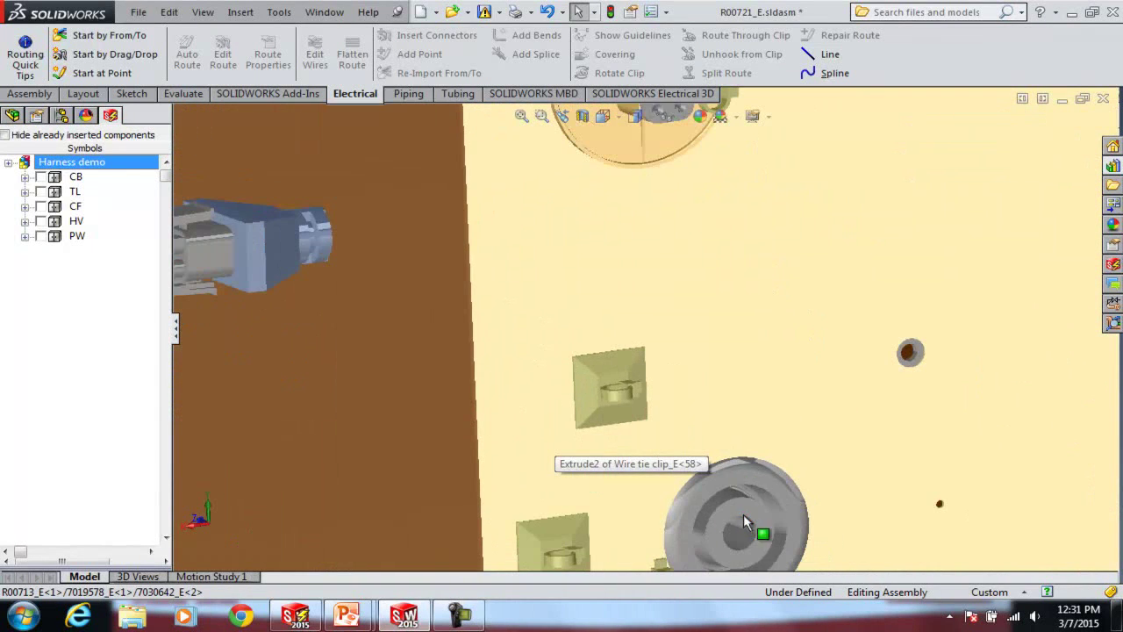
scroll(709, 469, "up", 2)
middle_click_drag(709, 469, 599, 464)
scroll(464, 566, "up", 2)
middle_click_drag(465, 566, 535, 452)
middle_click_drag(842, 470, 778, 436)
scroll(818, 399, "up", 2)
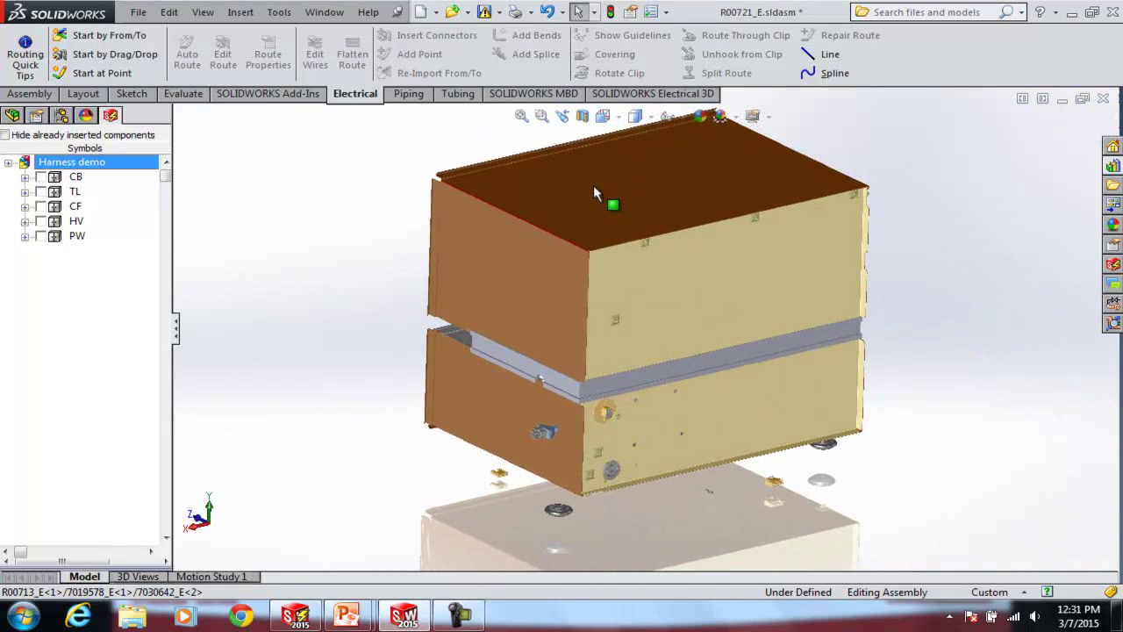
Show the sketches in the assembly and locate the EW_PATH1 routing path among its features.
left_click(682, 124)
left_click(670, 240)
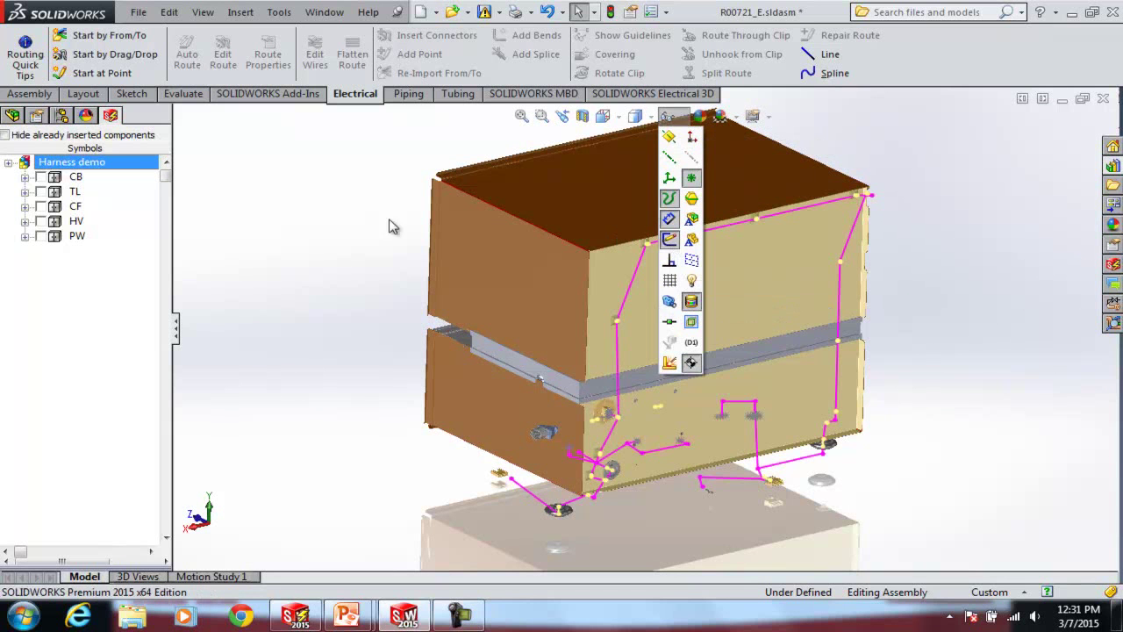
left_click(12, 116)
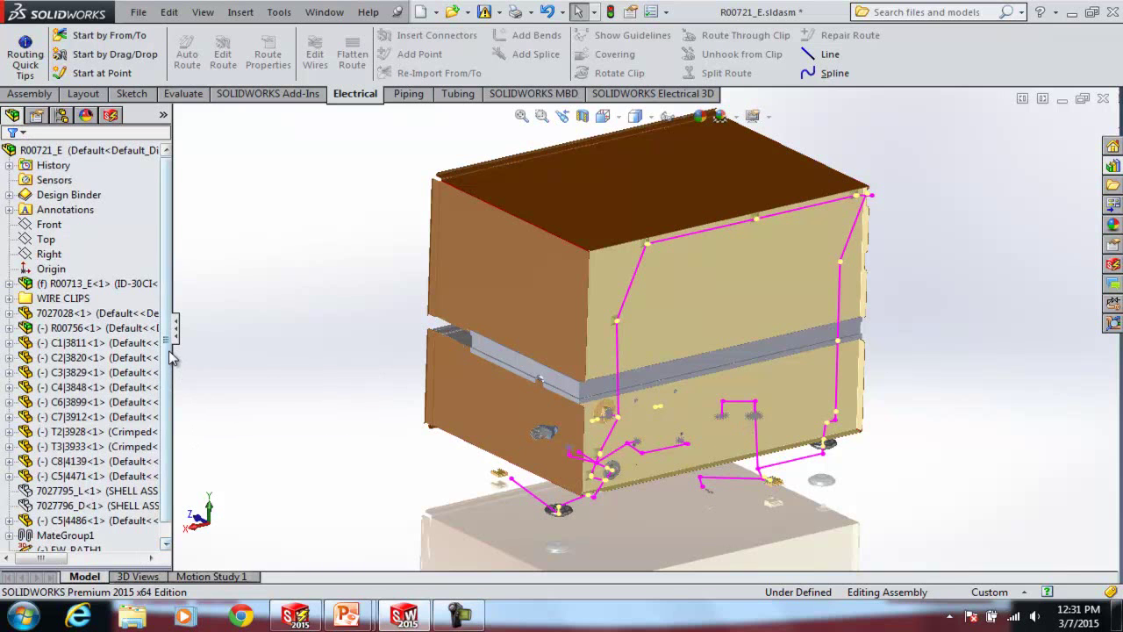
scroll(171, 355, "down", 1)
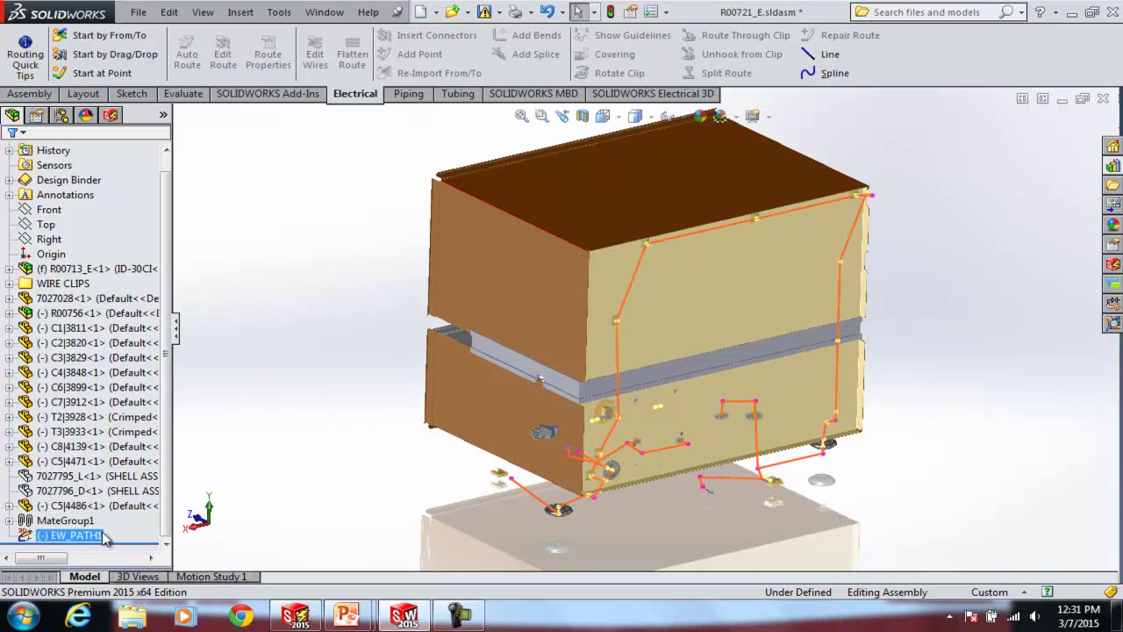
Select connector C5|4486 and examine how the routing path runs from near it through the grommets and wire clips.
left_click(88, 505)
scroll(603, 493, "down", 5)
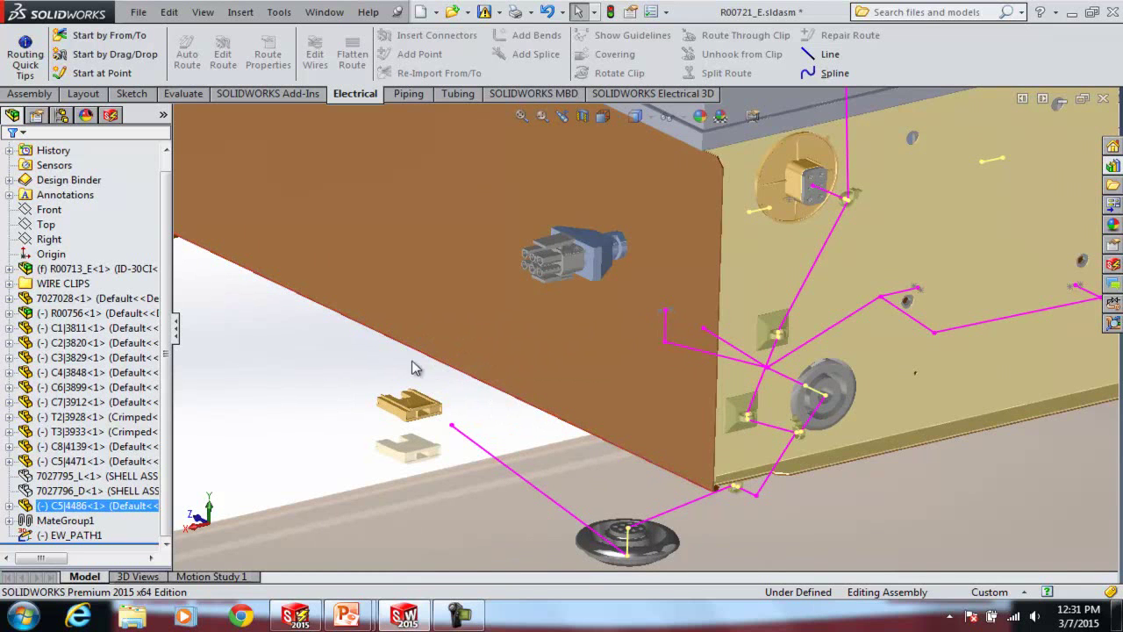
scroll(472, 418, "down", 4)
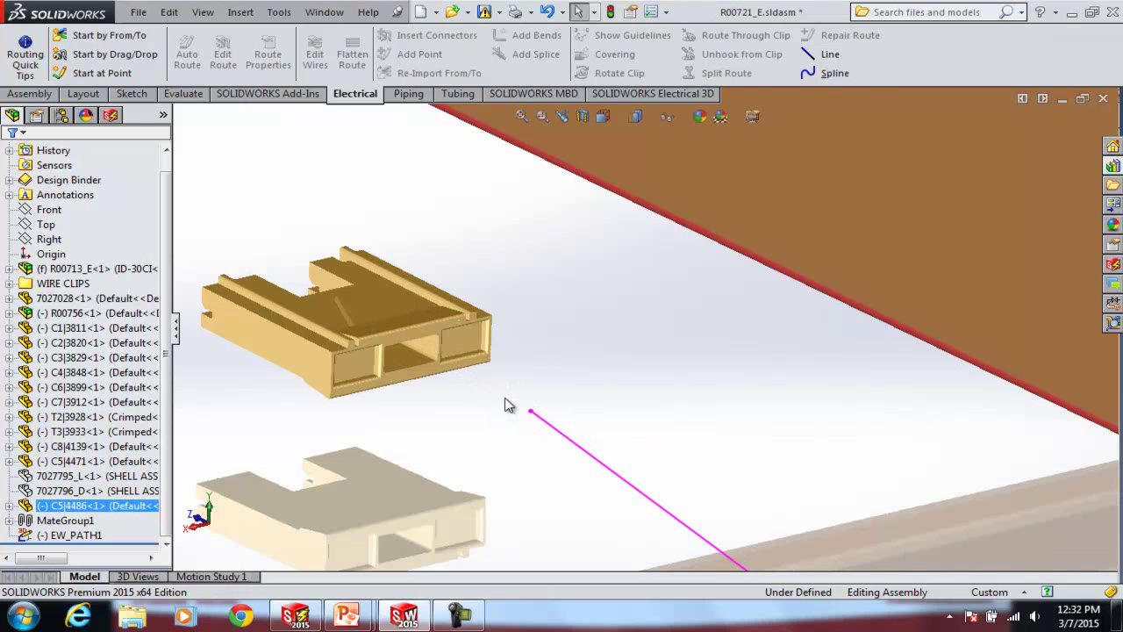
scroll(713, 421, "up", 5)
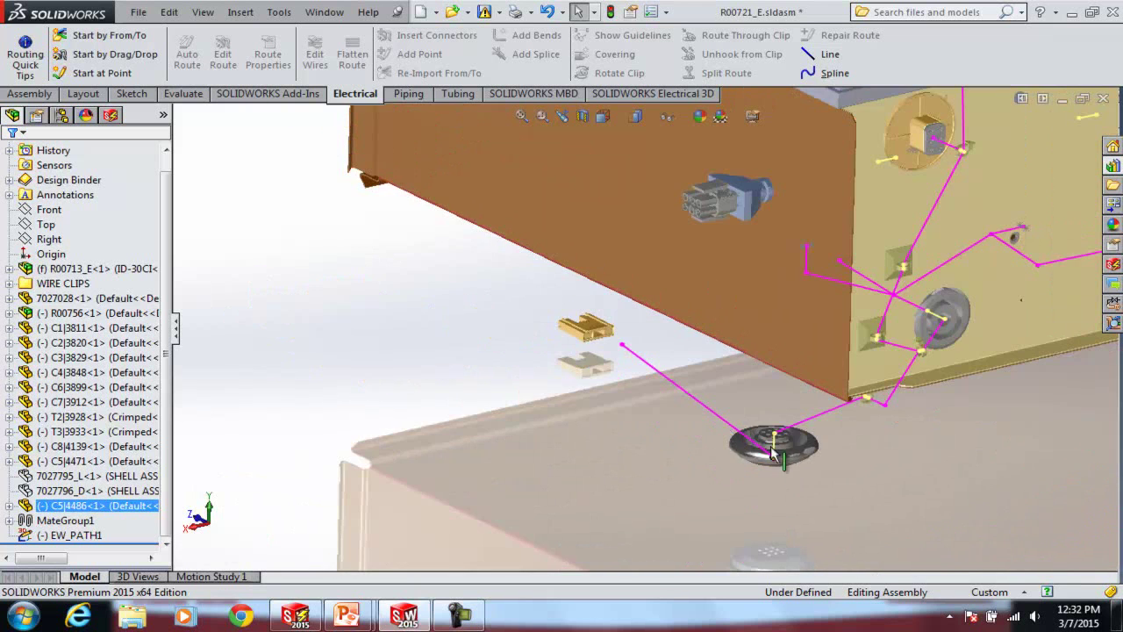
scroll(772, 452, "down", 6)
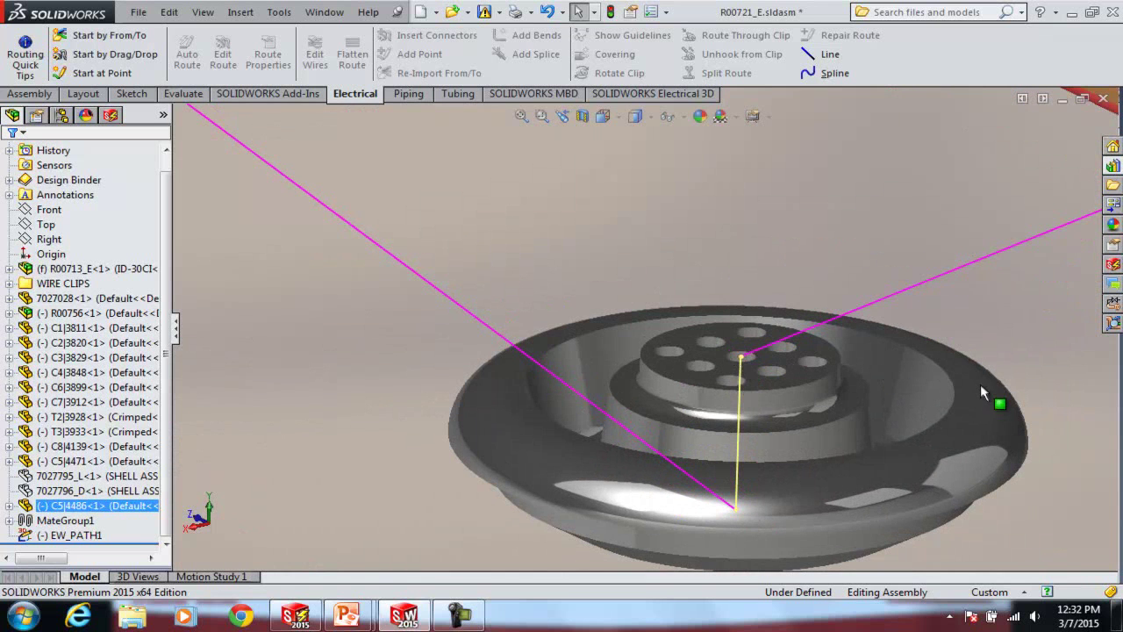
scroll(980, 383, "up", 4)
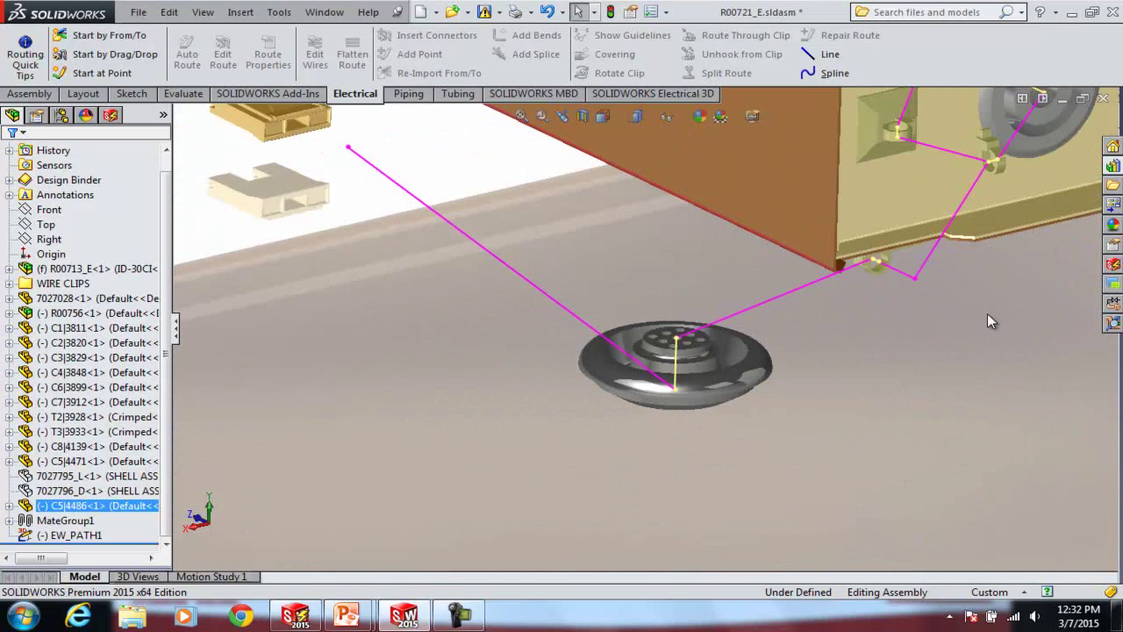
scroll(987, 320, "down", 4)
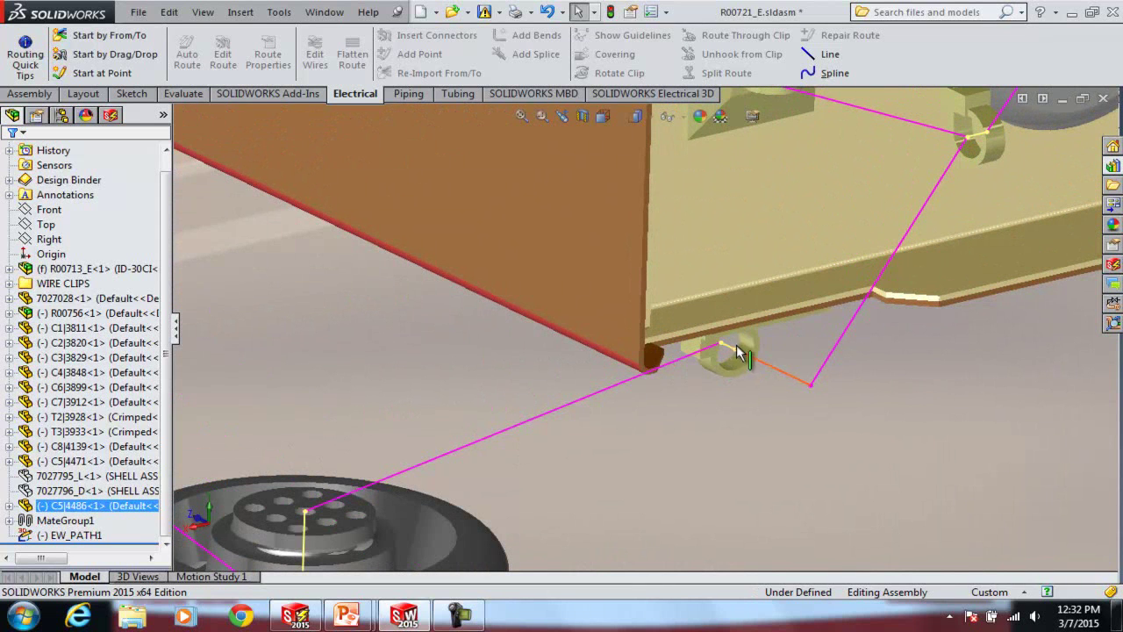
scroll(768, 338, "up", 3)
scroll(796, 282, "down", 5)
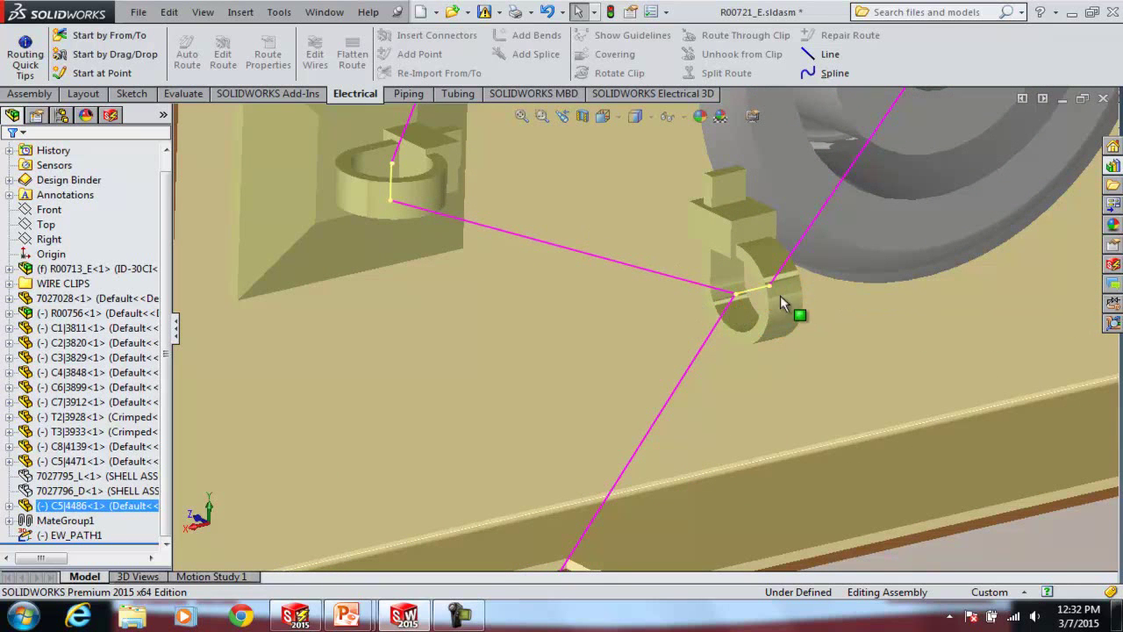
scroll(672, 311, "up", 3)
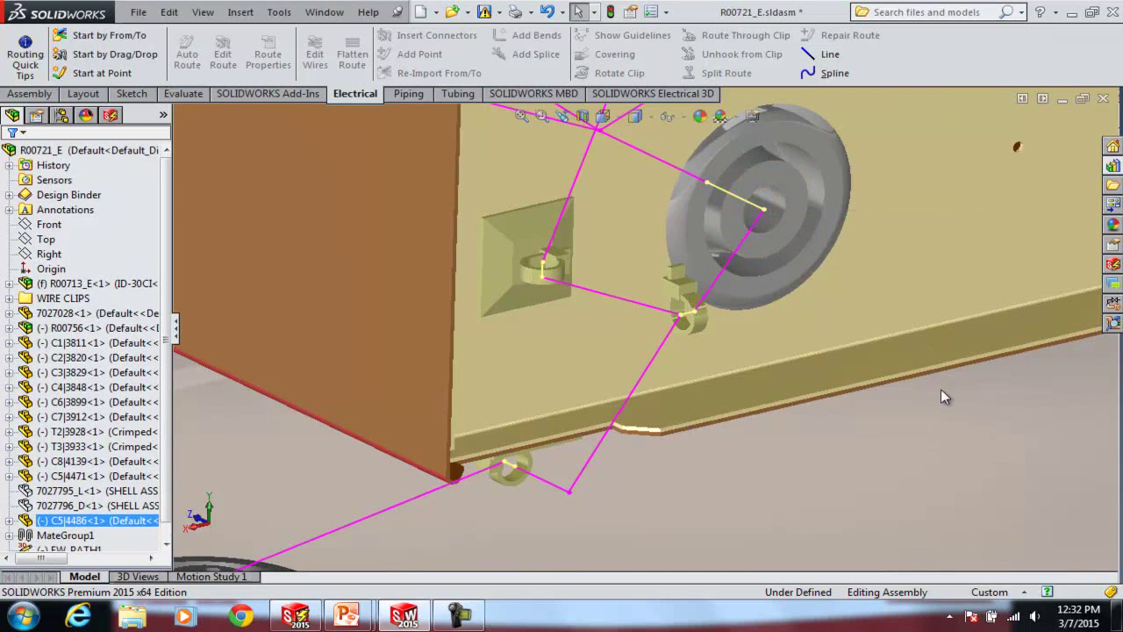
Examine the routing path from connector C5|4486 along the underside and around the whole cabinet.
scroll(942, 416, "up", 3)
middle_click_drag(942, 415, 853, 370)
key("Escape")
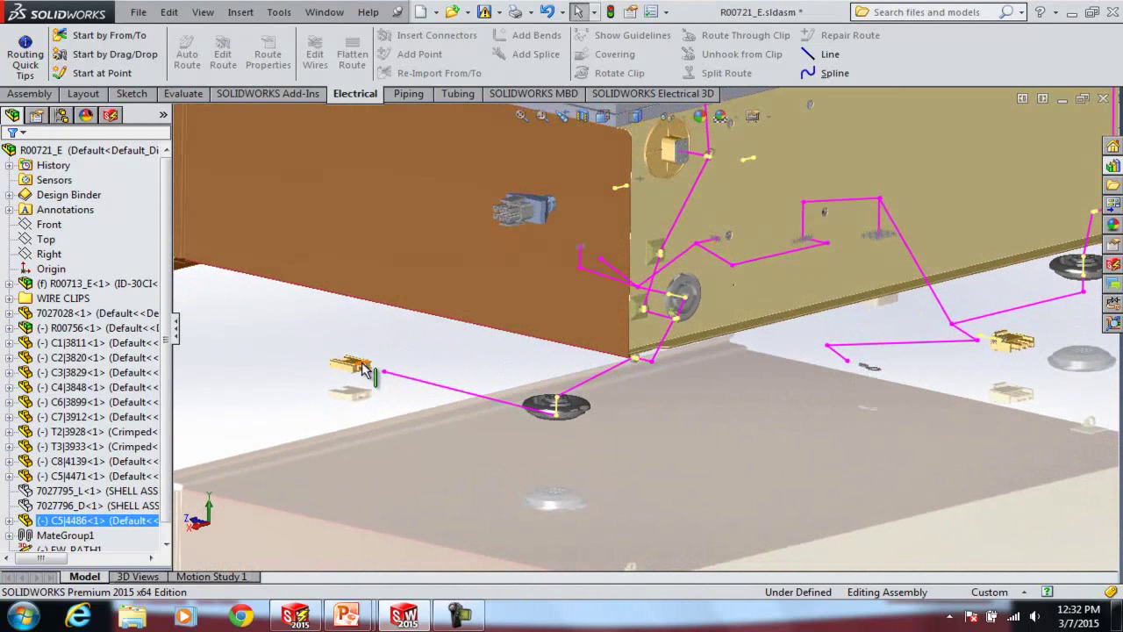
scroll(834, 395, "up", 3)
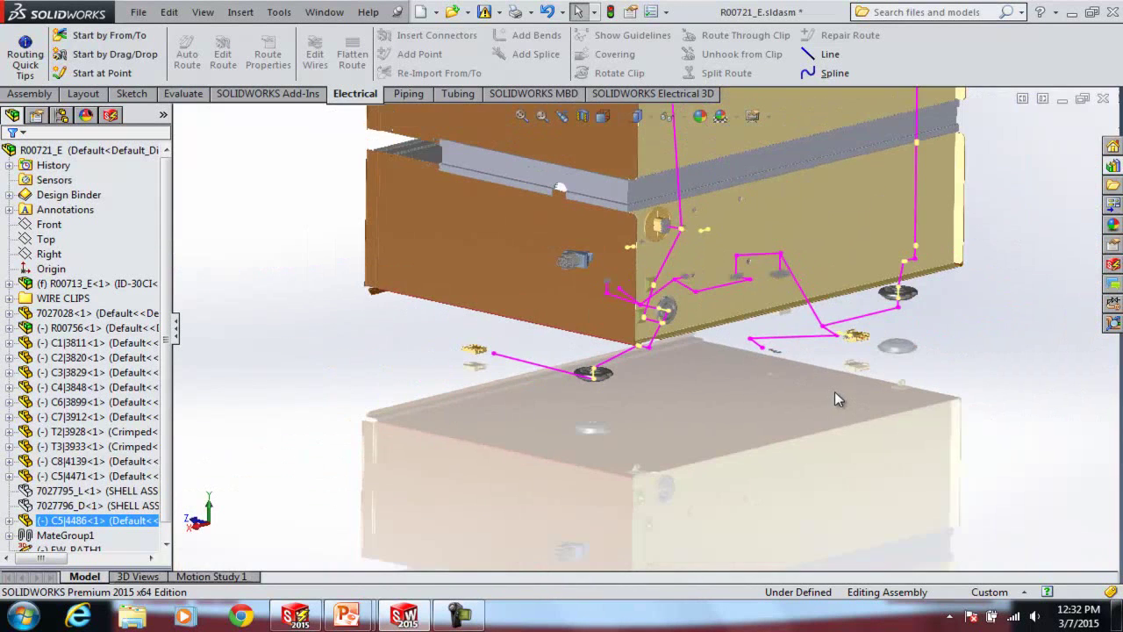
scroll(833, 432, "up", 1)
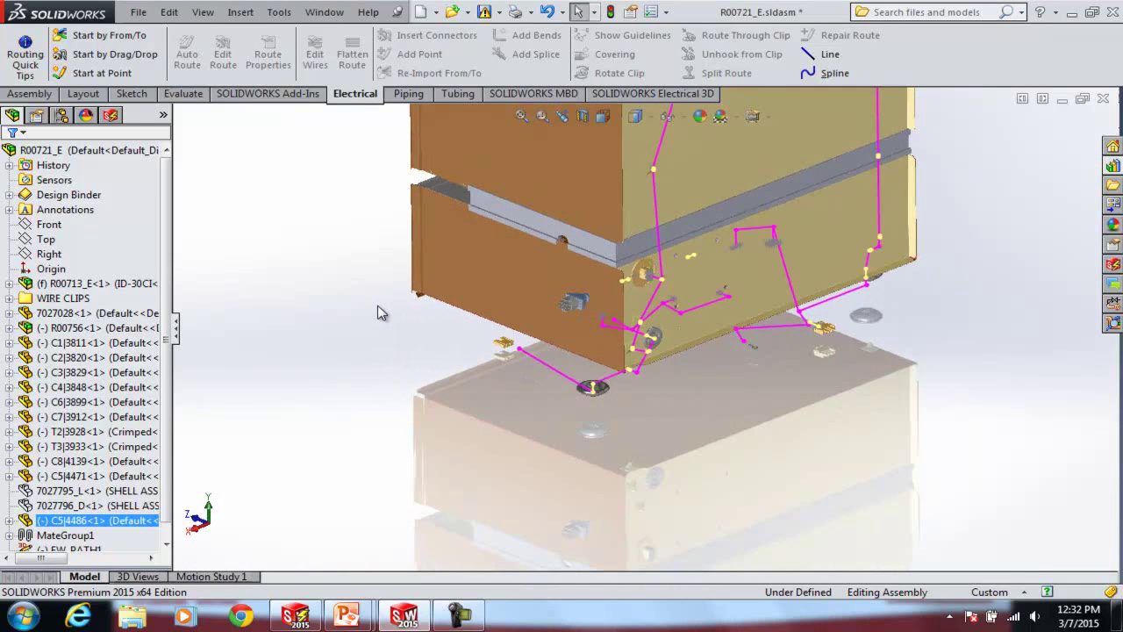
key("f")
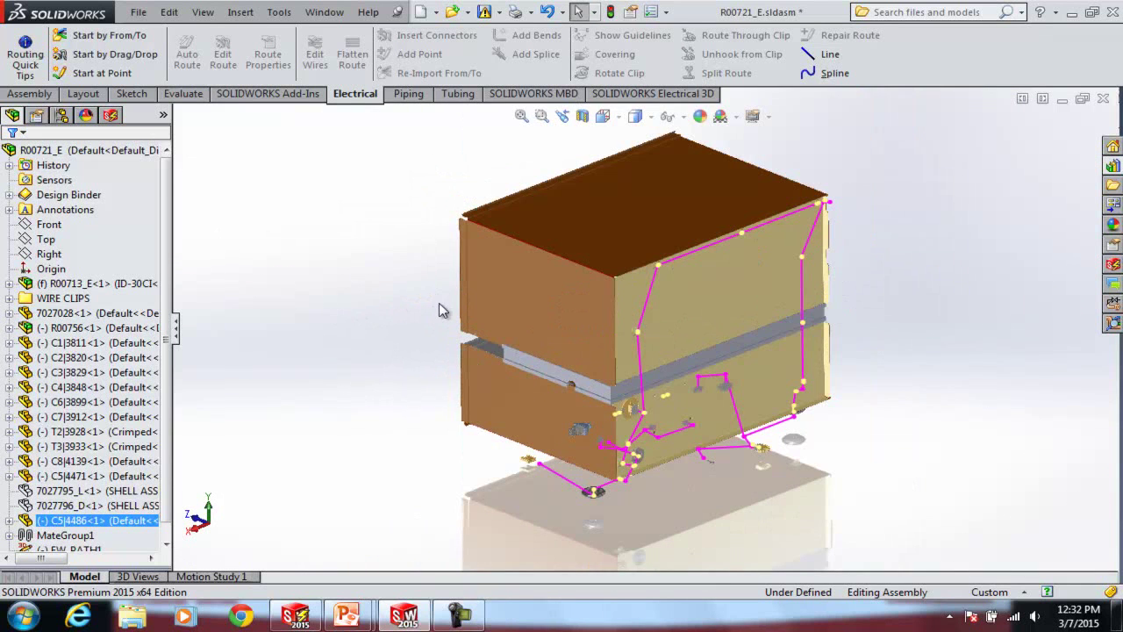
List the harness project's components in location CF and check the parts assigned to P1 and GROMMET3.
left_click(110, 115)
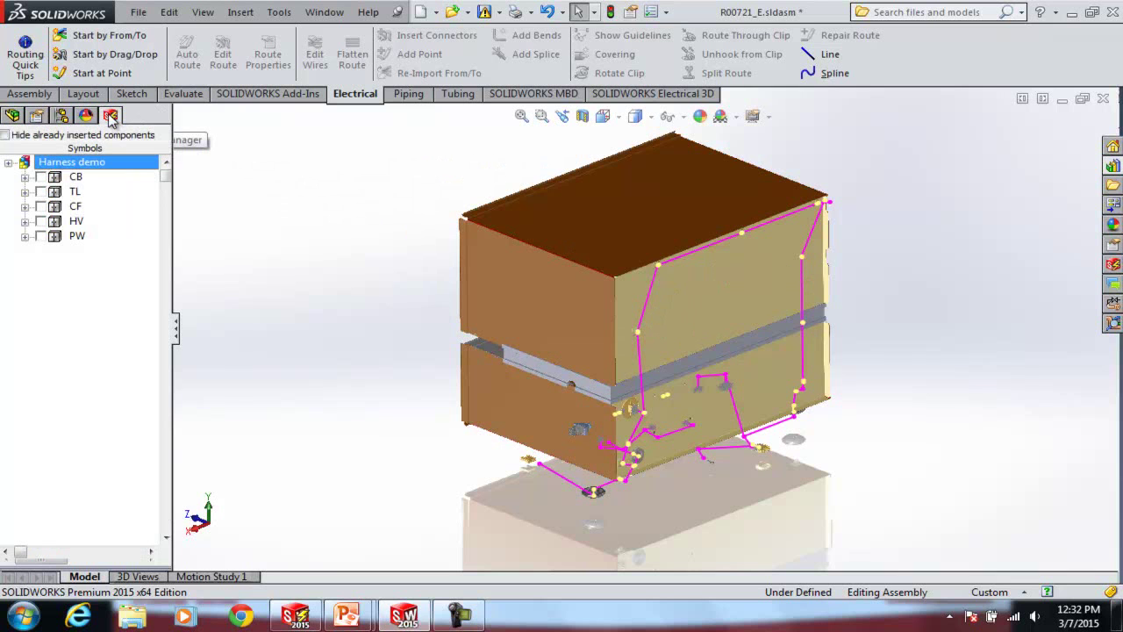
left_click(25, 207)
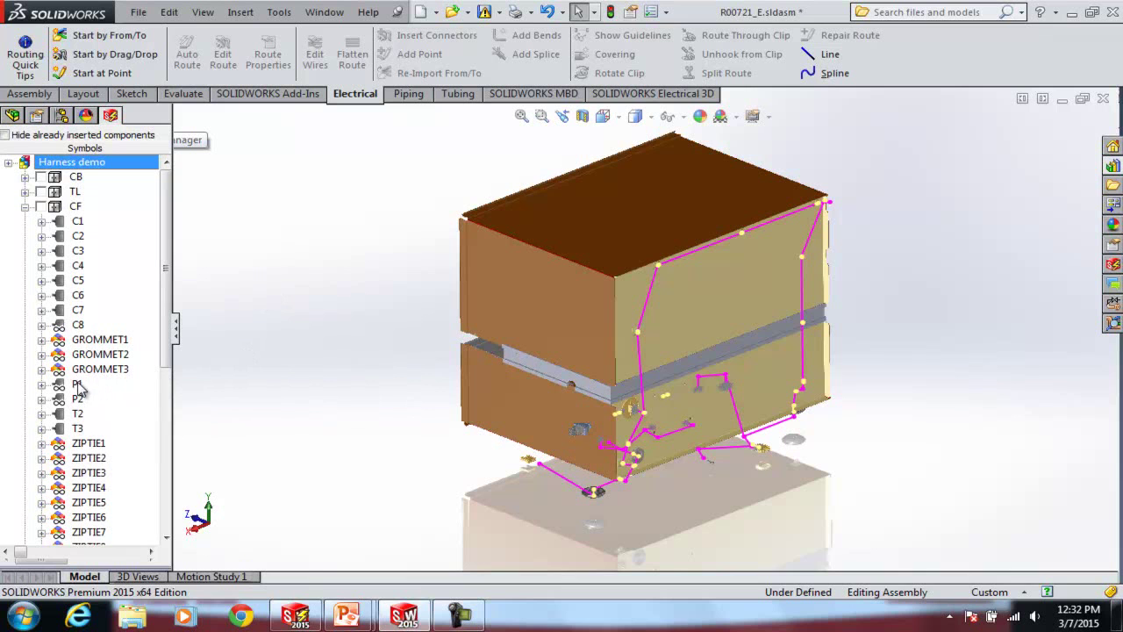
left_click(42, 384)
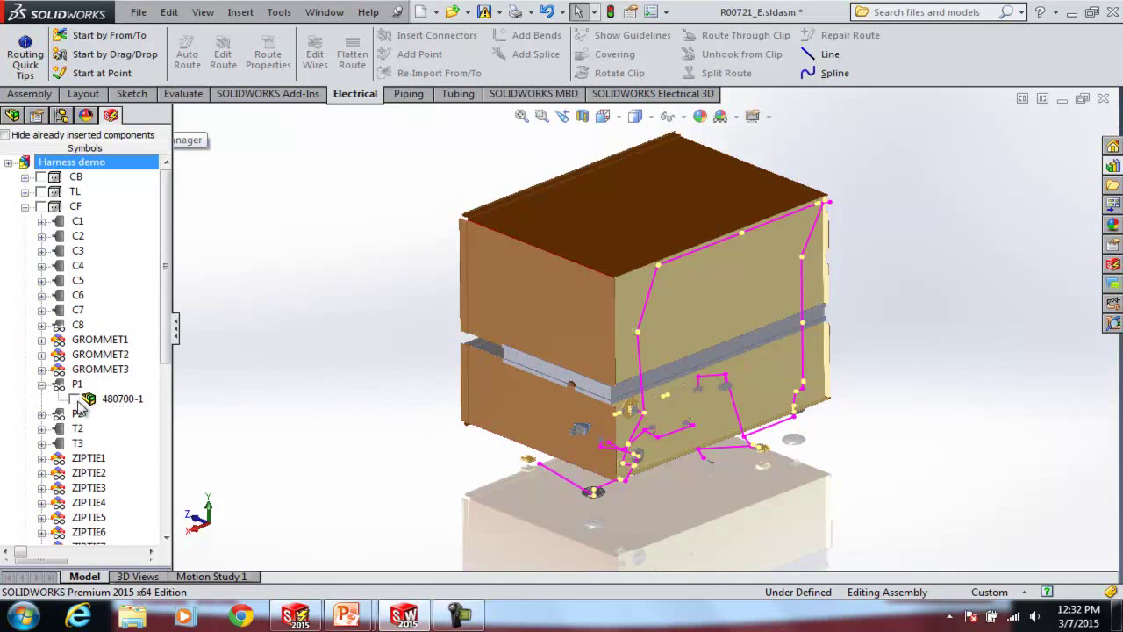
left_click(41, 369)
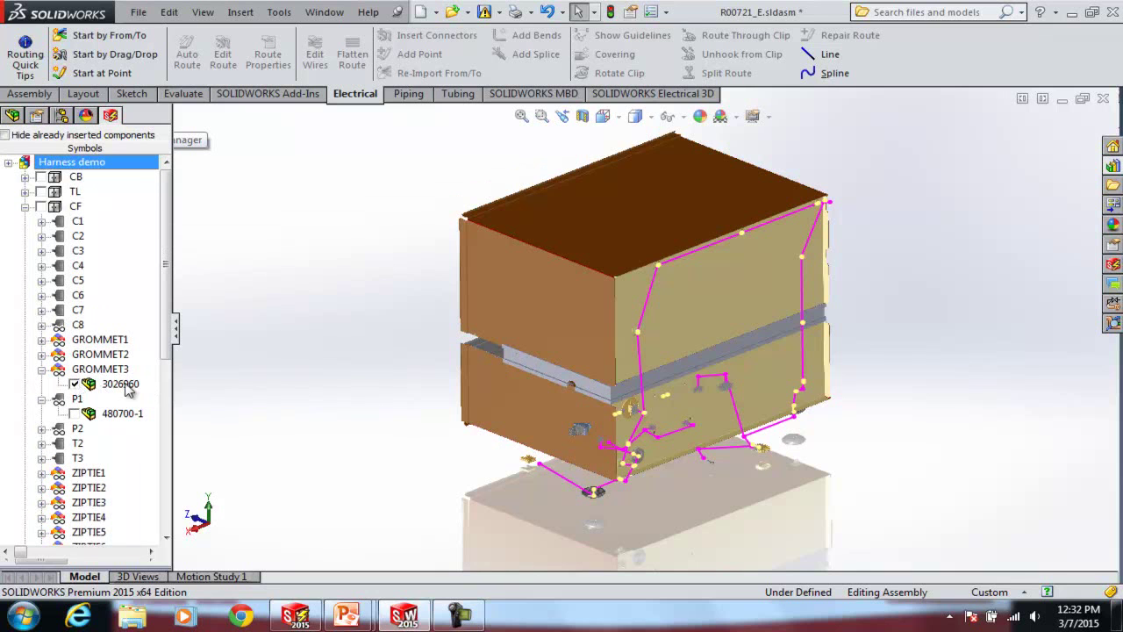
left_click_drag(107, 387, 504, 307)
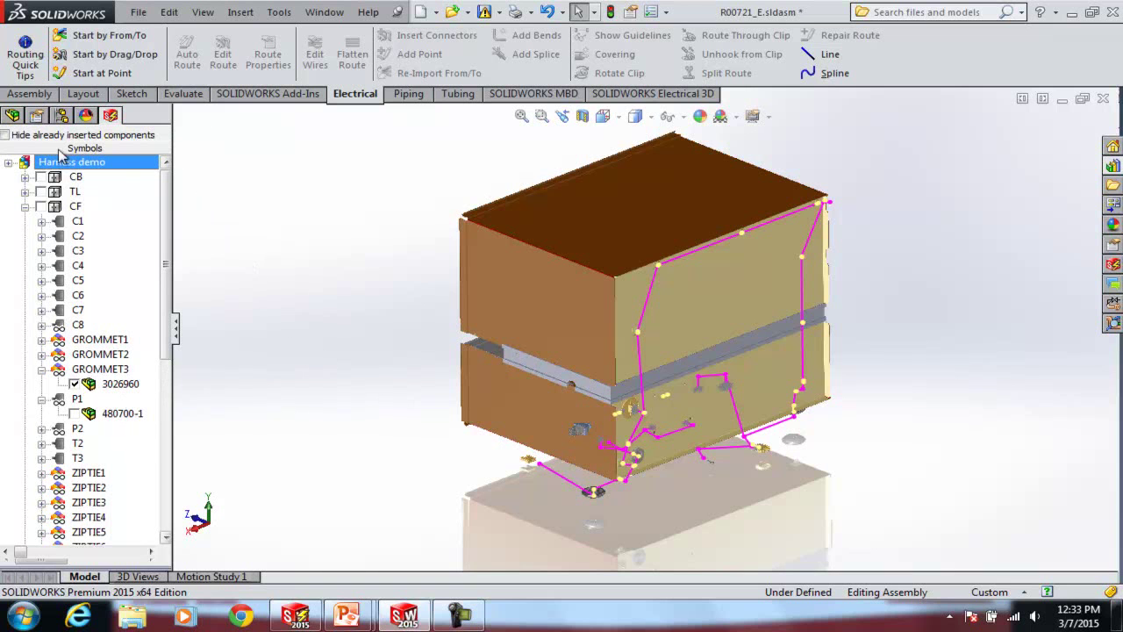
Hide the already inserted components in the CF list and insert connector P1 (480700-1) in the empty space beside the cabinet.
left_click(5, 135)
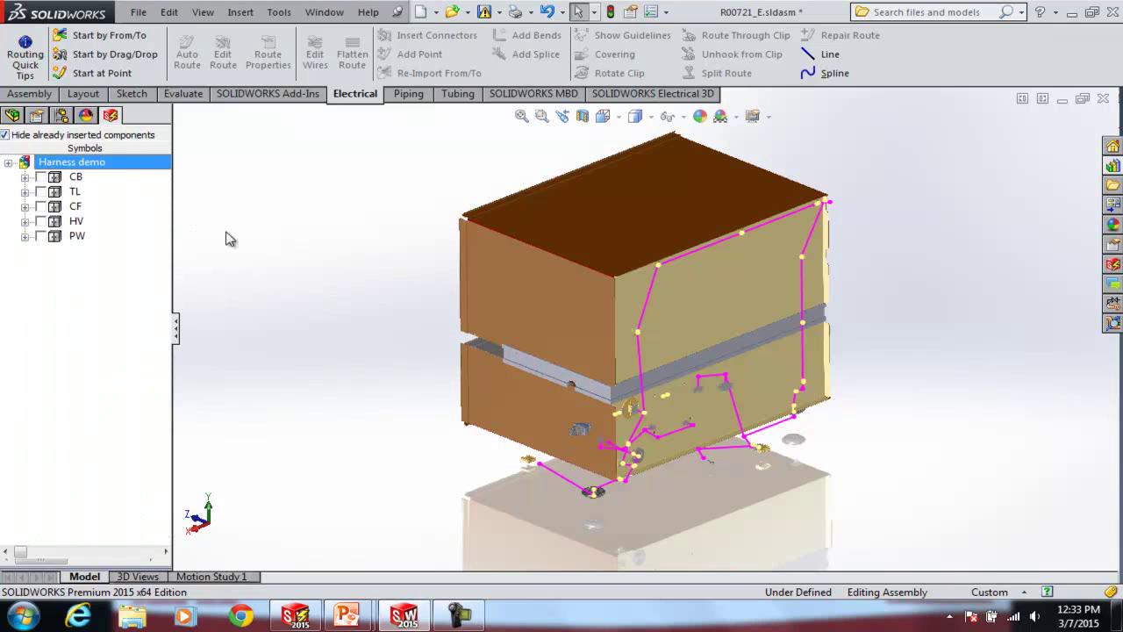
left_click(25, 207)
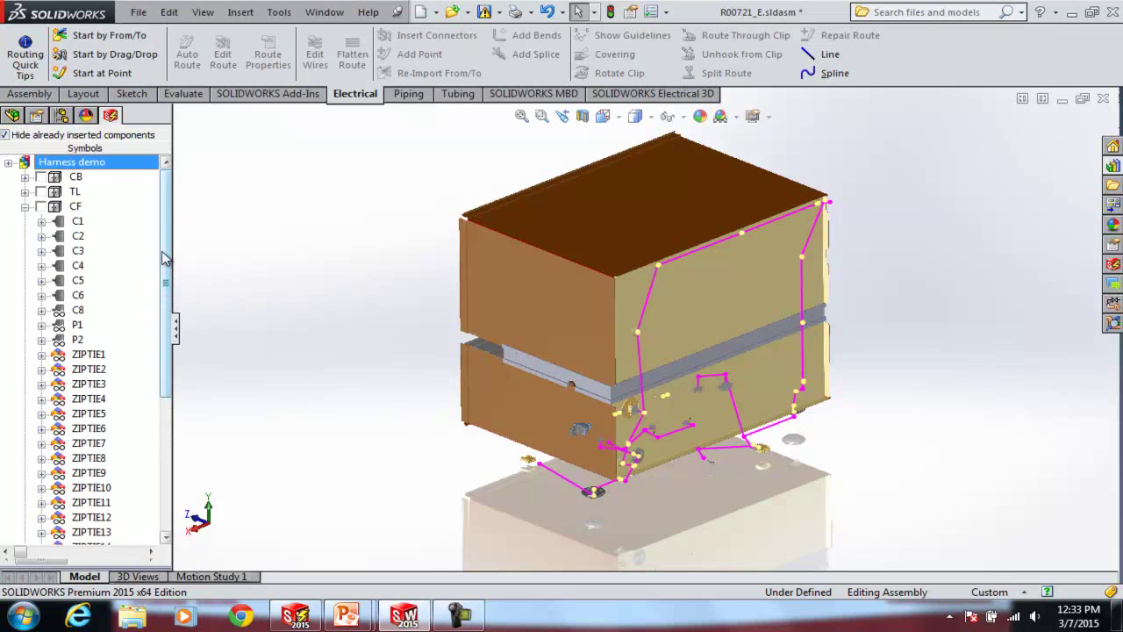
left_click_drag(170, 242, 196, 222)
right_click(77, 325)
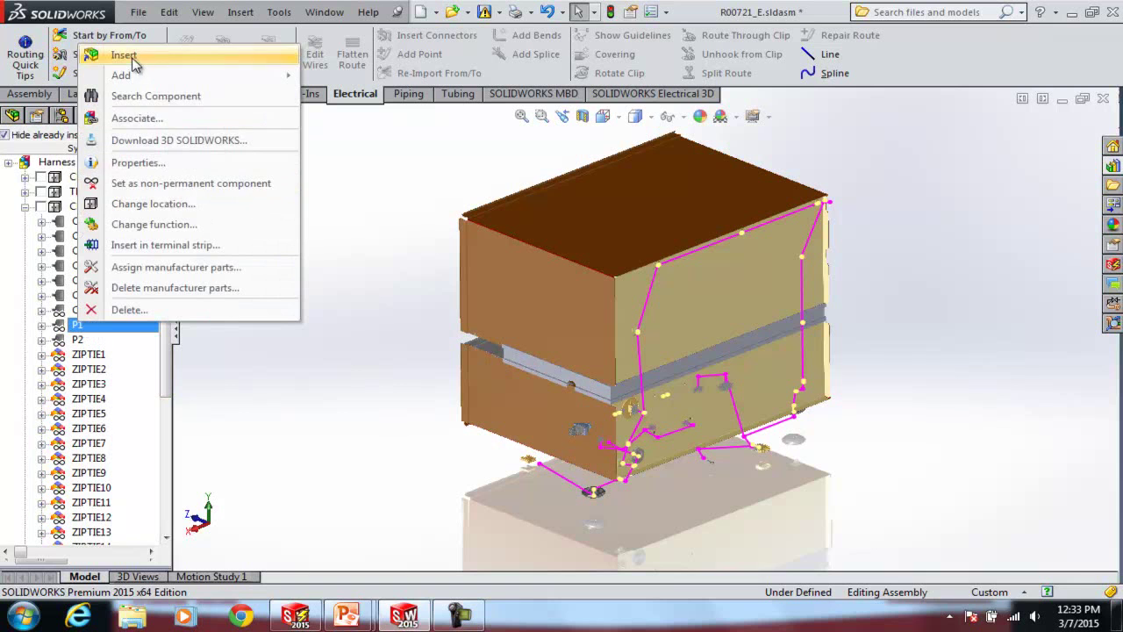
left_click(127, 56)
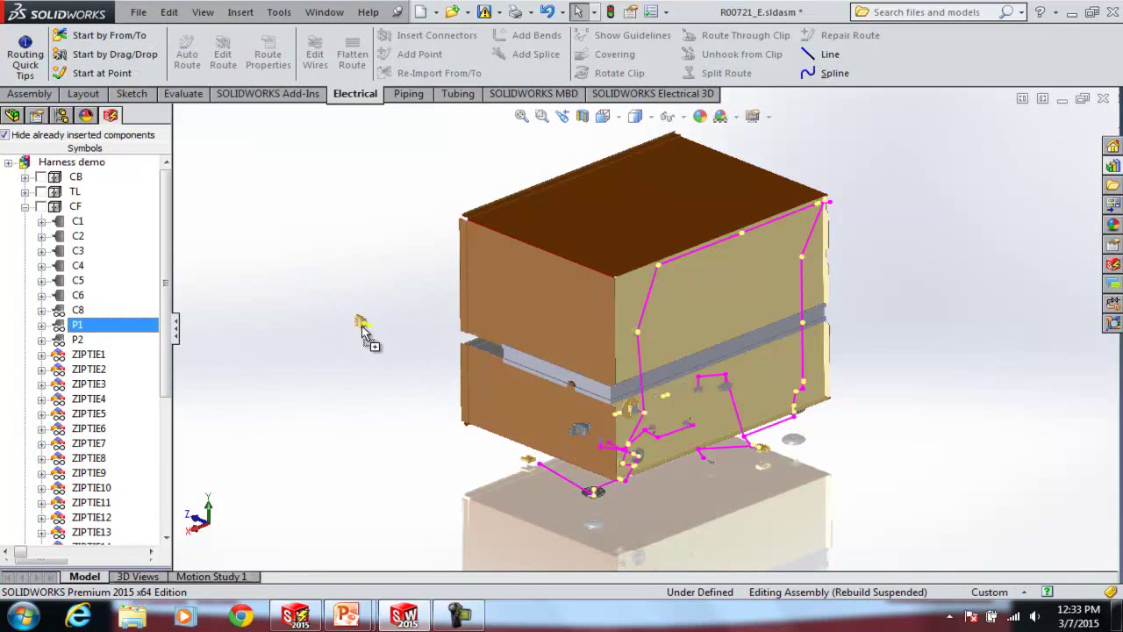
left_click(365, 355)
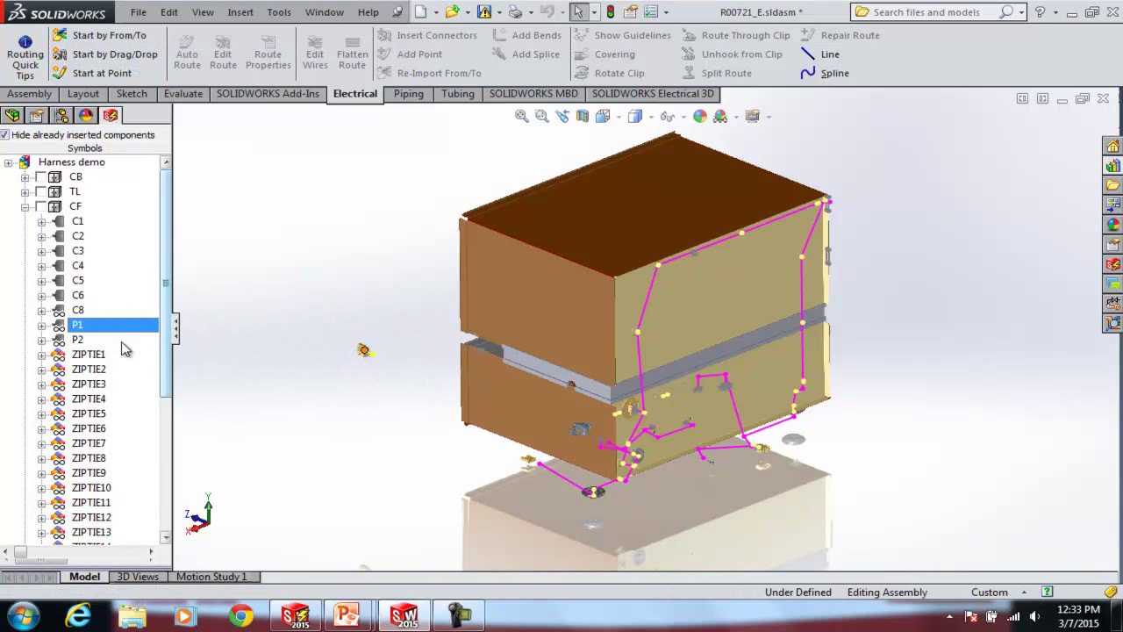
left_click(41, 325)
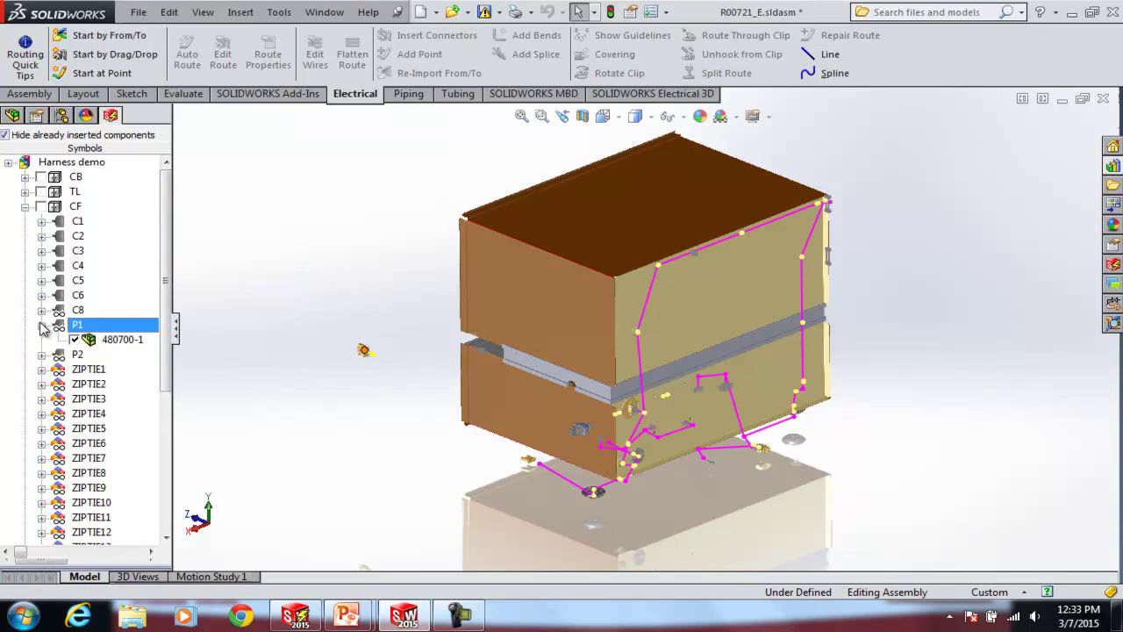
Insert connector P2 between P1 and the cabinet's lower section.
right_click(78, 353)
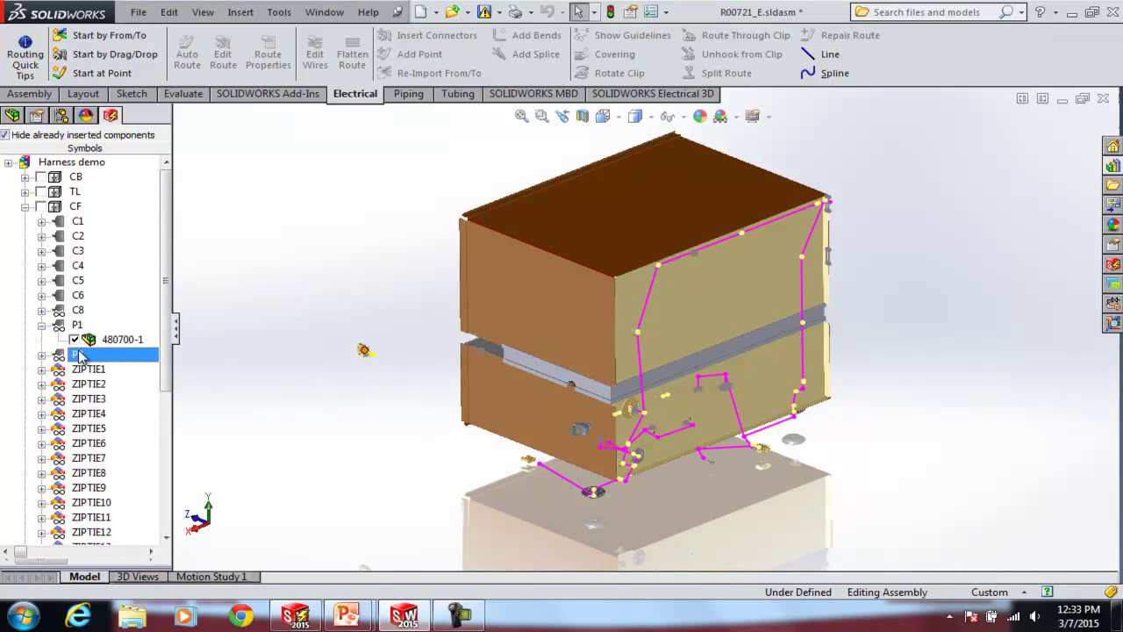
left_click(131, 85)
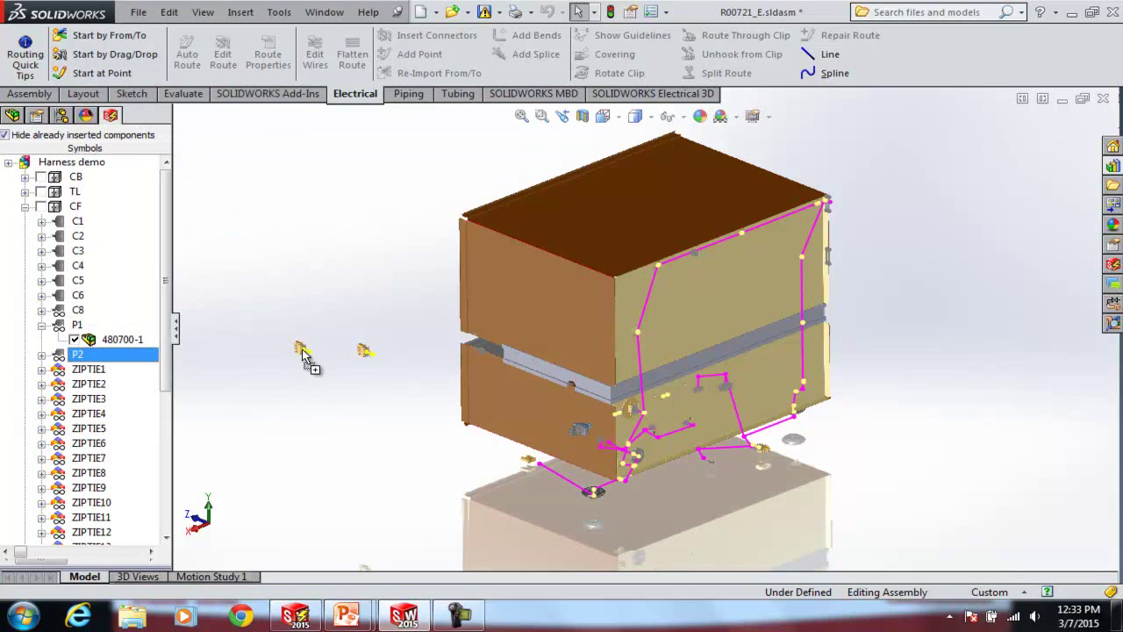
left_click(423, 390)
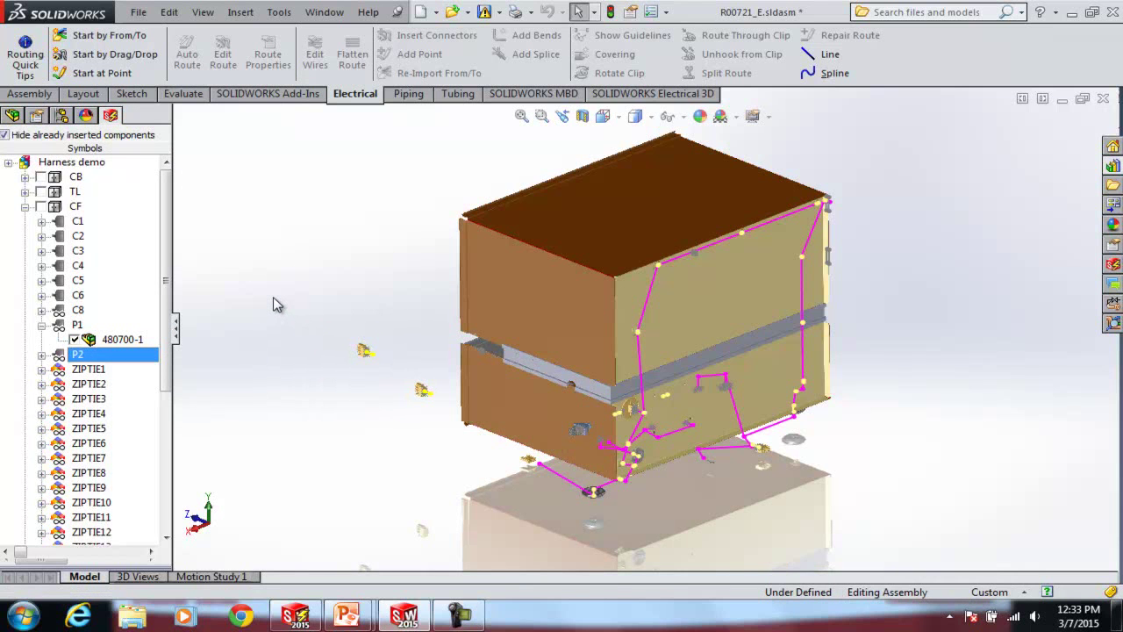
Rotate connector P2 with the triad to turn its connection point to face back toward P1.
scroll(389, 378, "down", 5)
middle_click_drag(517, 368, 534, 389)
scroll(571, 413, "down", 4)
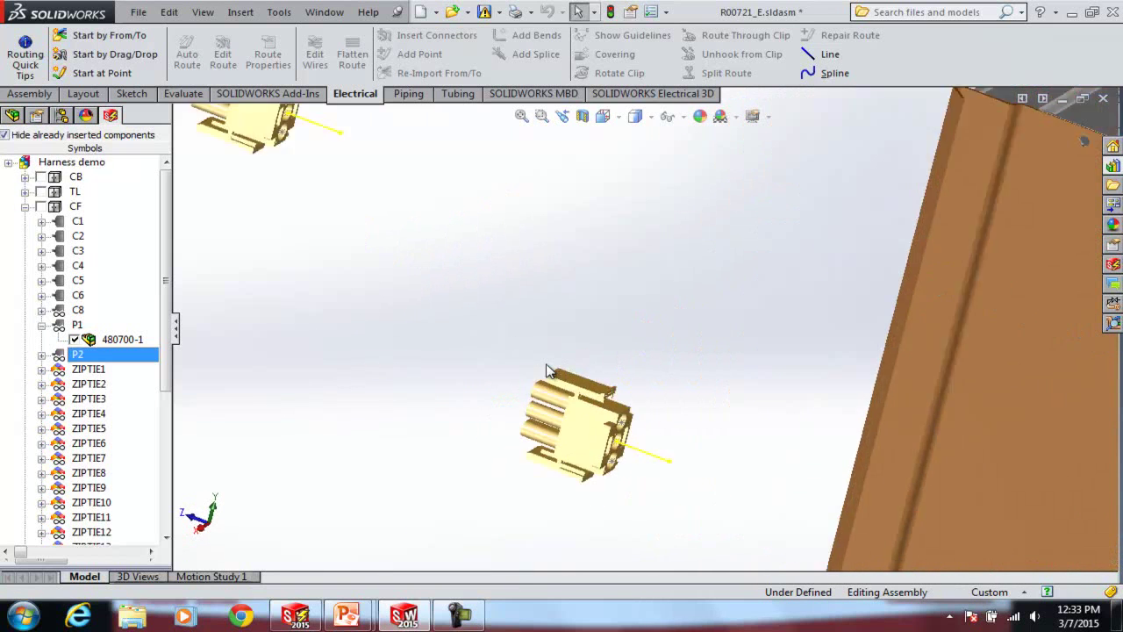
scroll(611, 449, "up", 3)
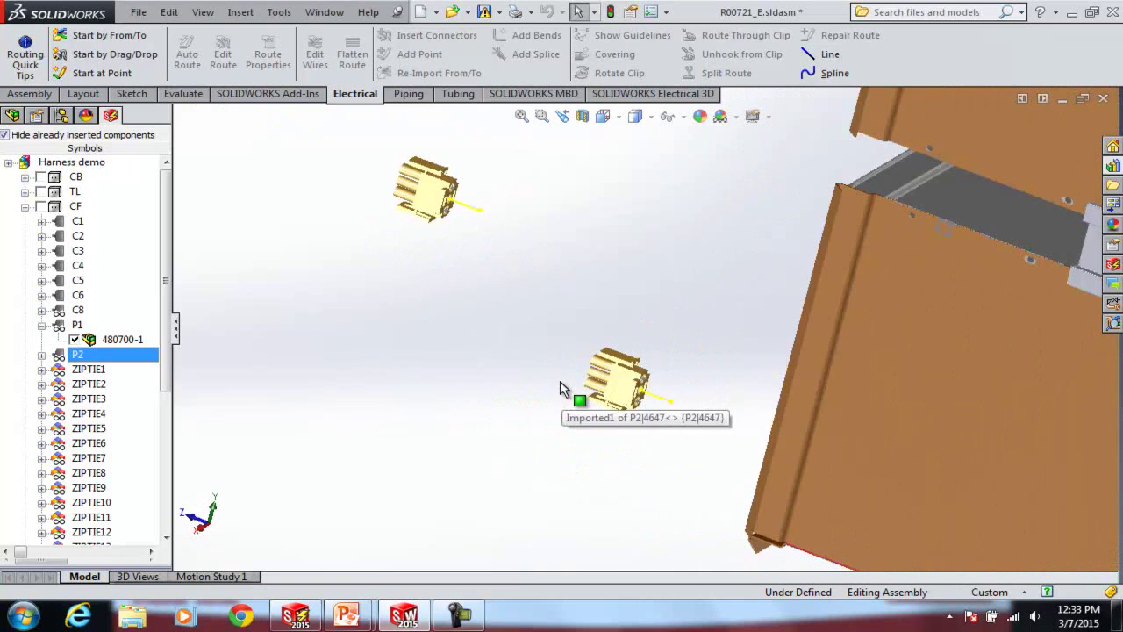
right_click(630, 395)
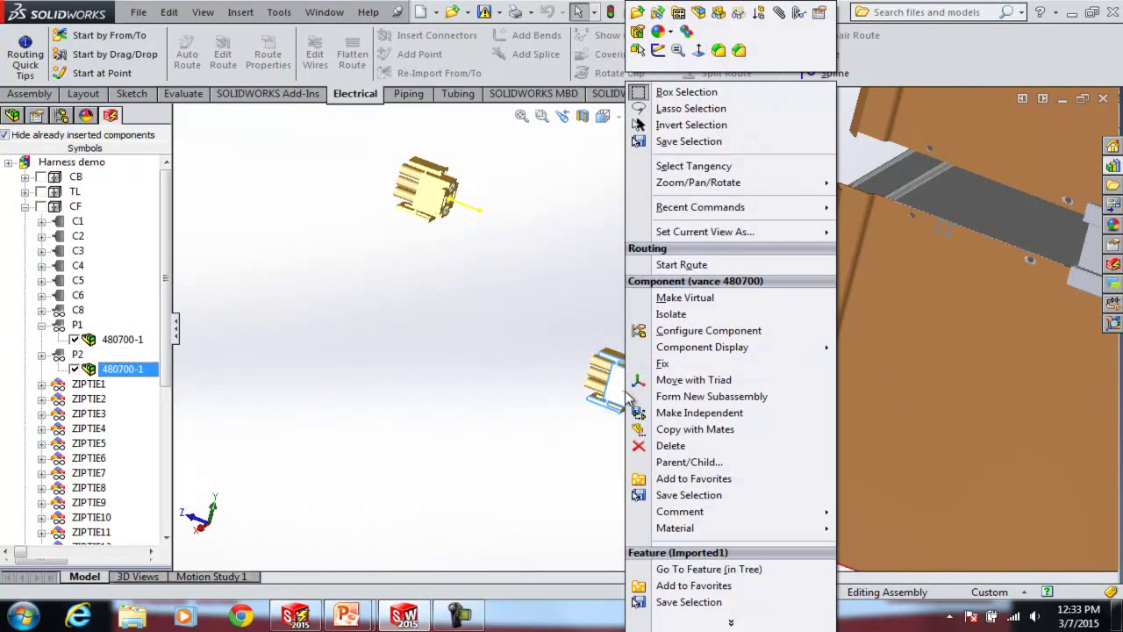
left_click(685, 380)
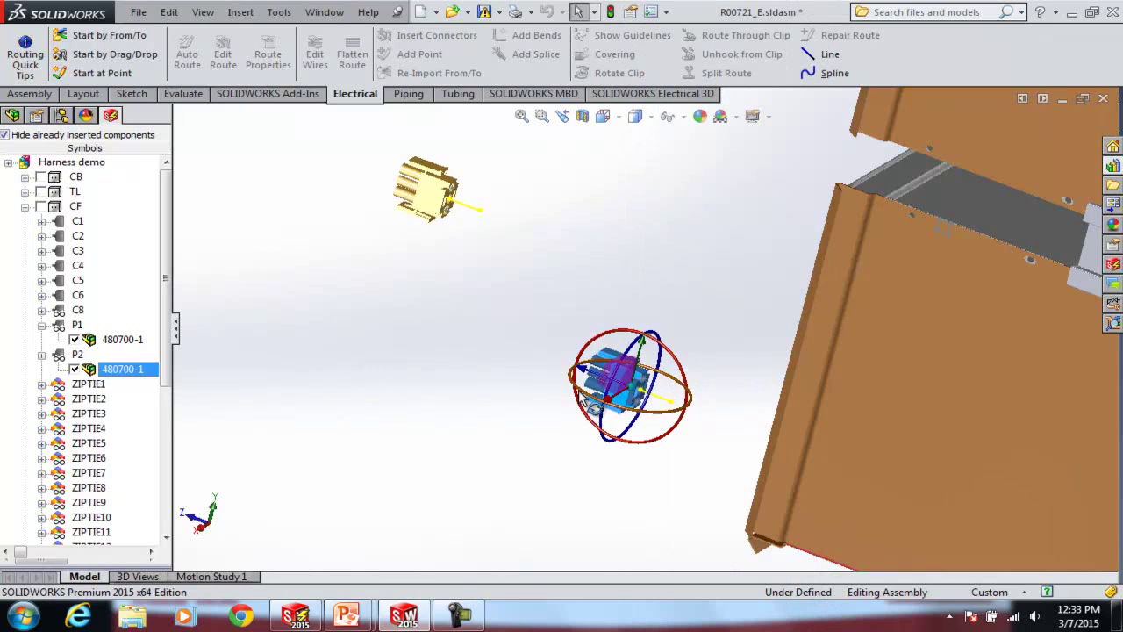
left_click(684, 438)
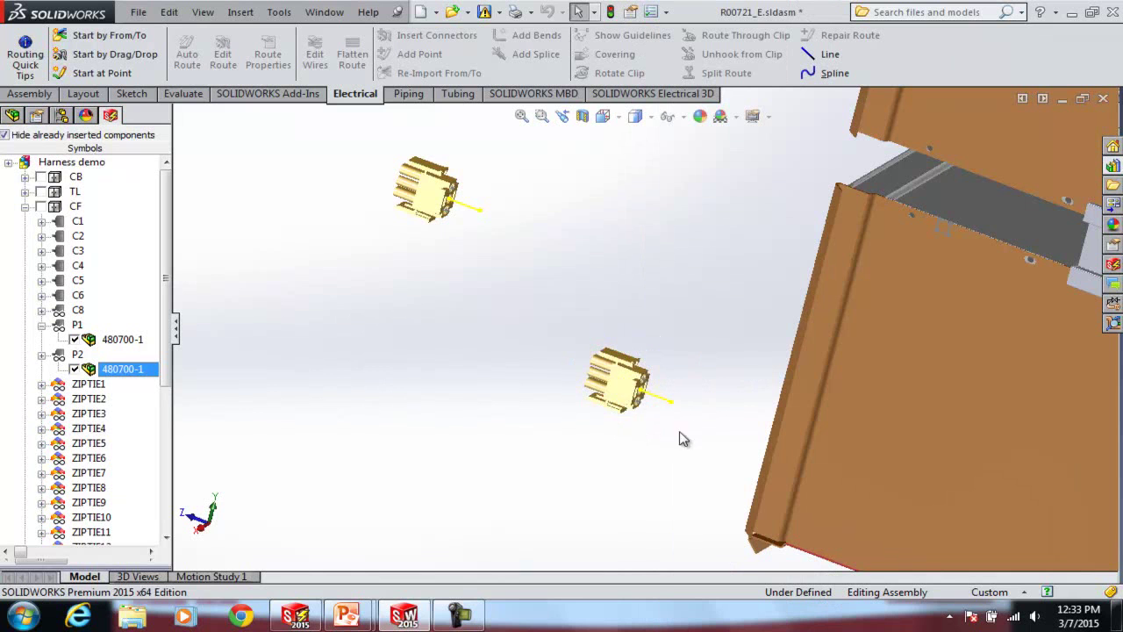
right_click(632, 392)
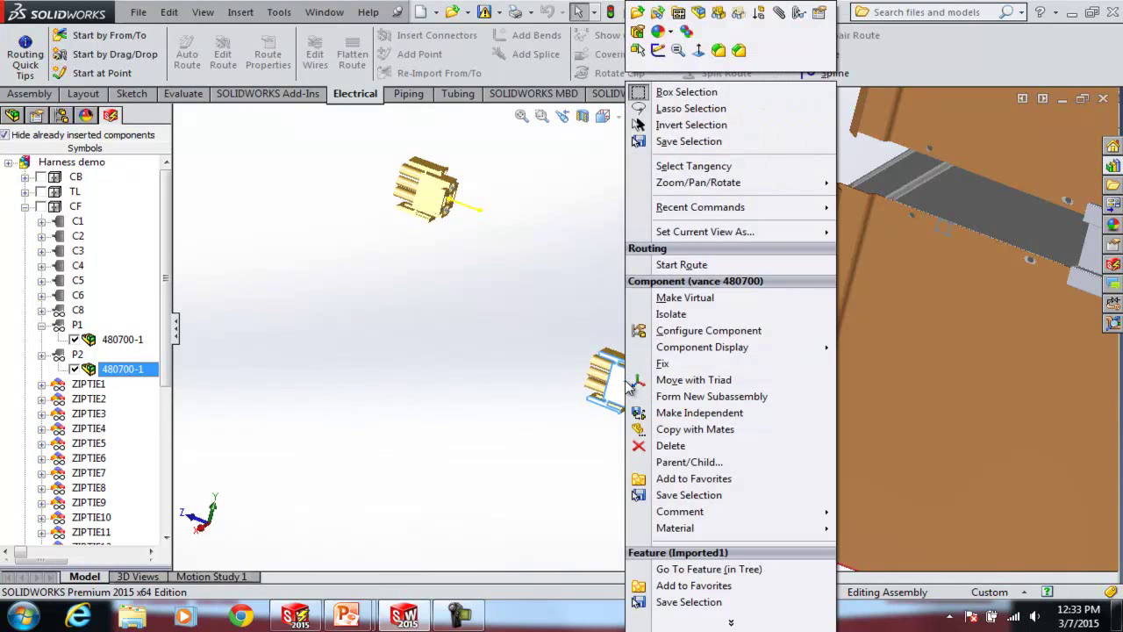
left_click(698, 381)
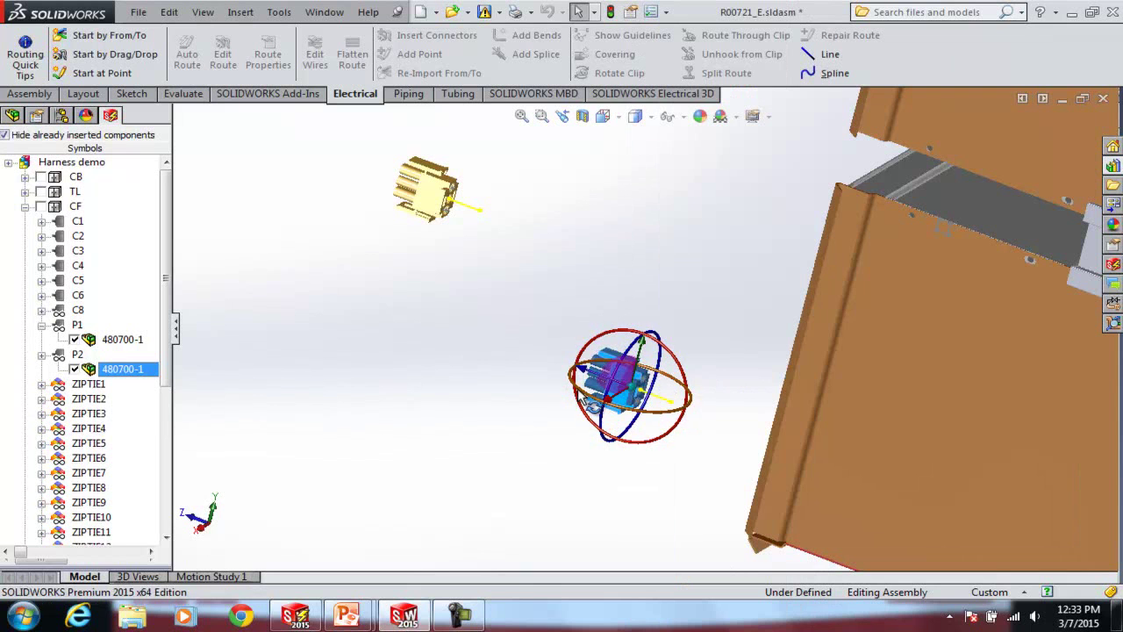
left_click_drag(580, 397, 666, 386)
left_click(472, 344)
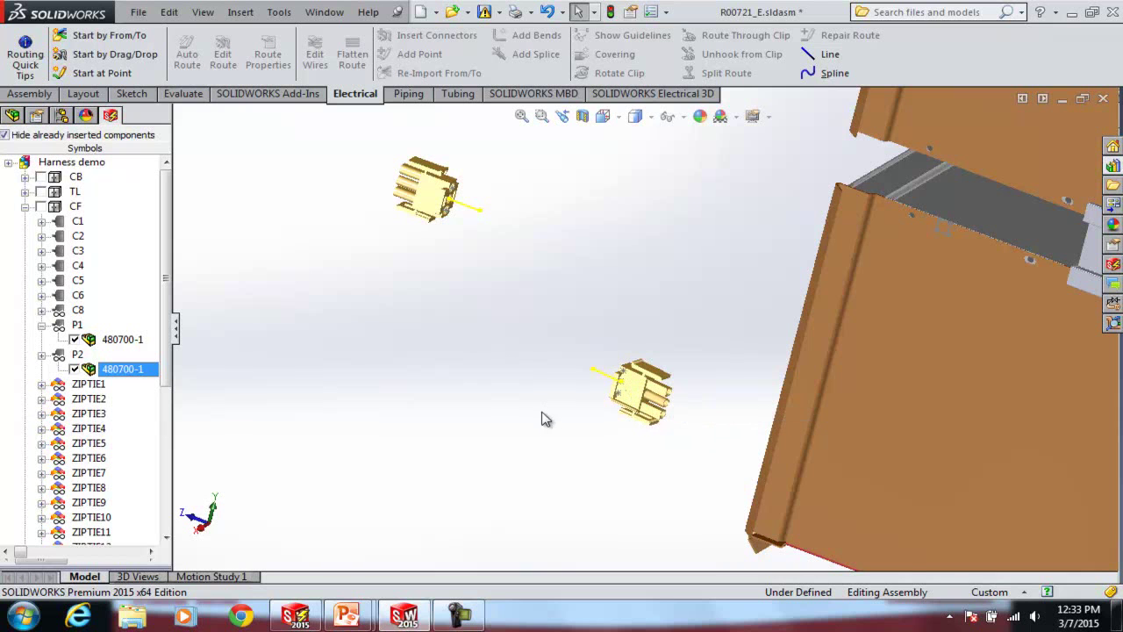
Move connector P2 slightly farther from P1, closer to the cabinet's lower corner.
scroll(647, 410, "down", 3)
left_click_drag(648, 410, 715, 495)
middle_click_drag(539, 394, 491, 413)
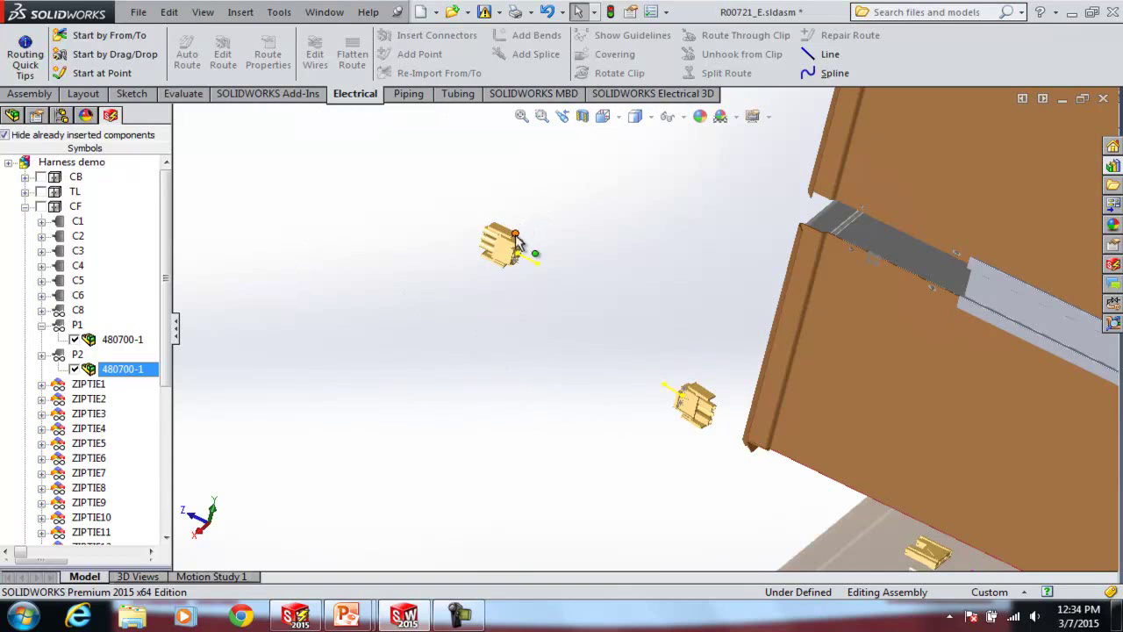
Create a new routing path sketch with a straight line about 6.74 in long joining the connection points of P1 and P2.
left_click(679, 96)
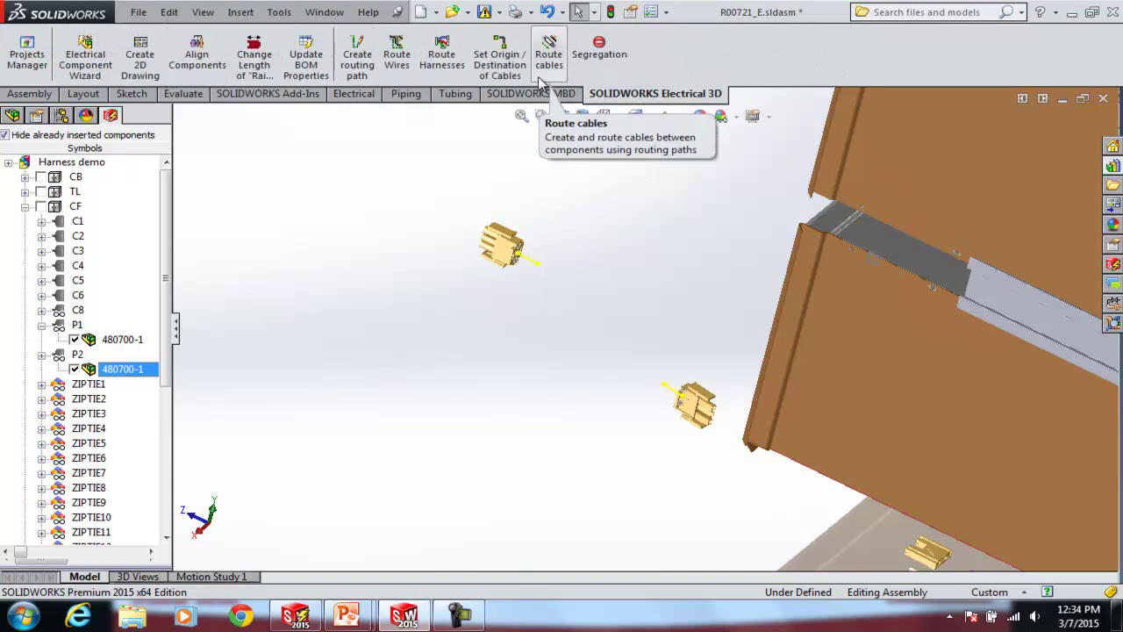
left_click(358, 55)
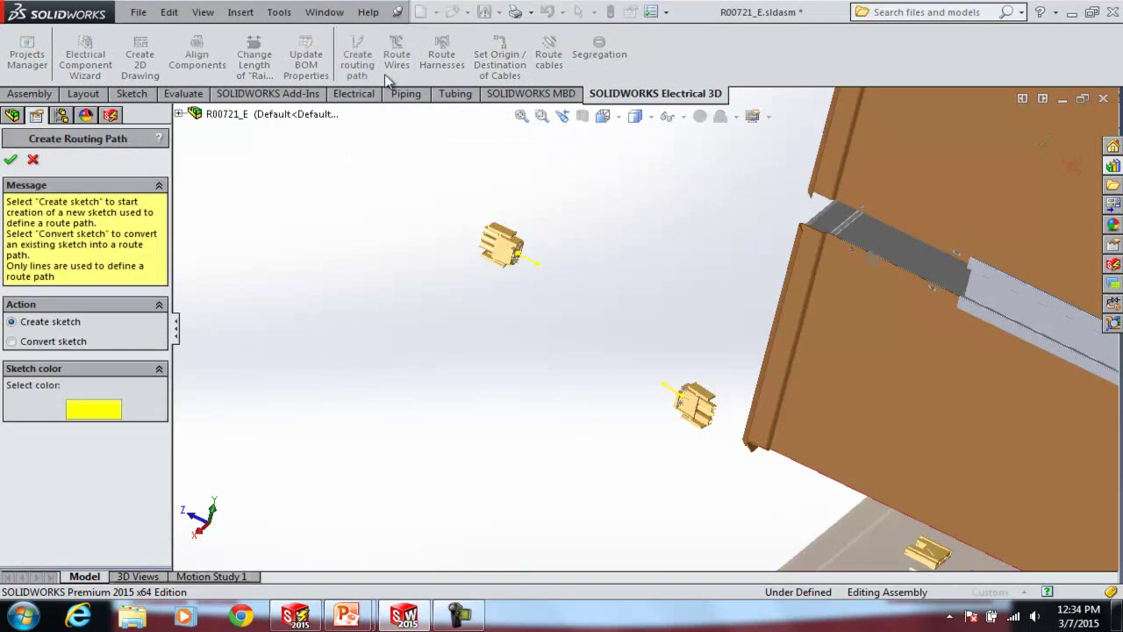
left_click(11, 159)
left_click(724, 357)
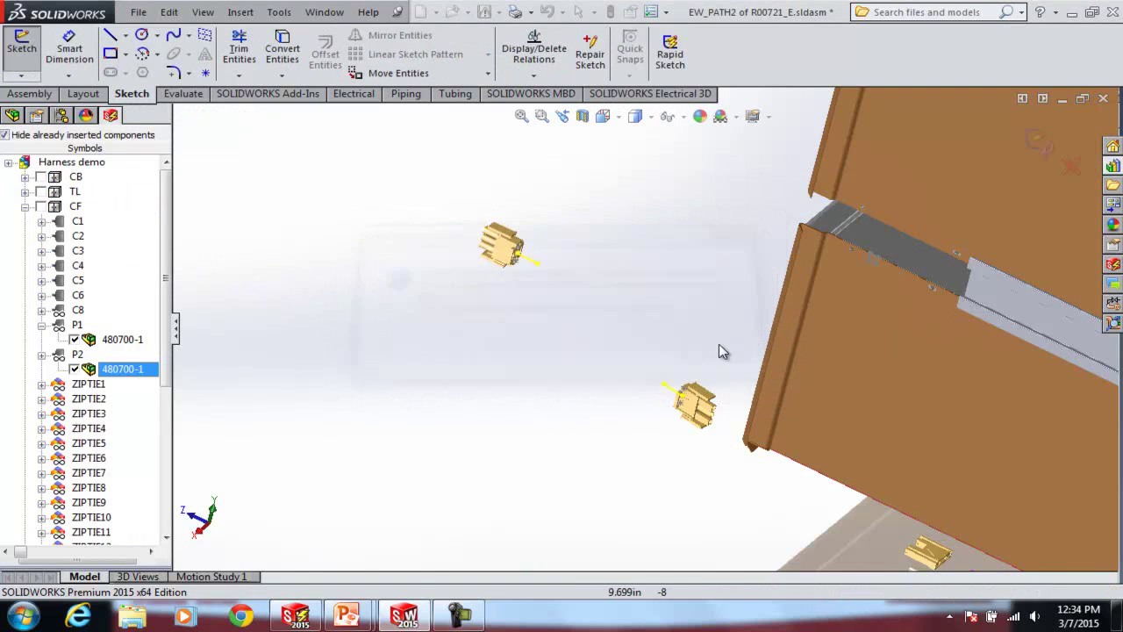
right_click_drag(394, 342, 455, 291)
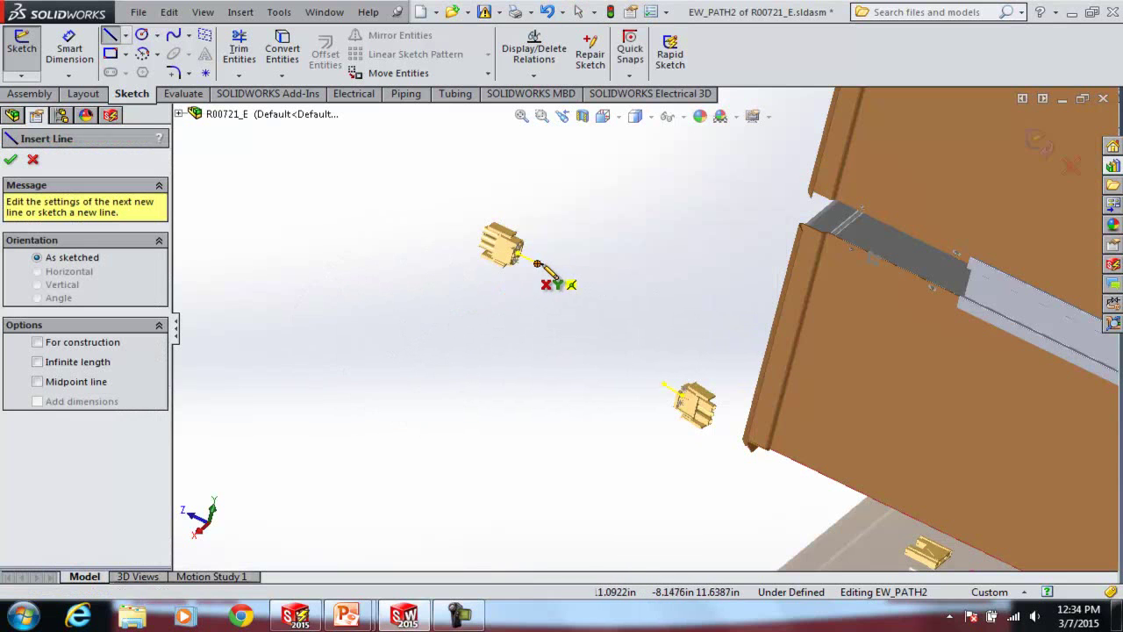
left_click(537, 263)
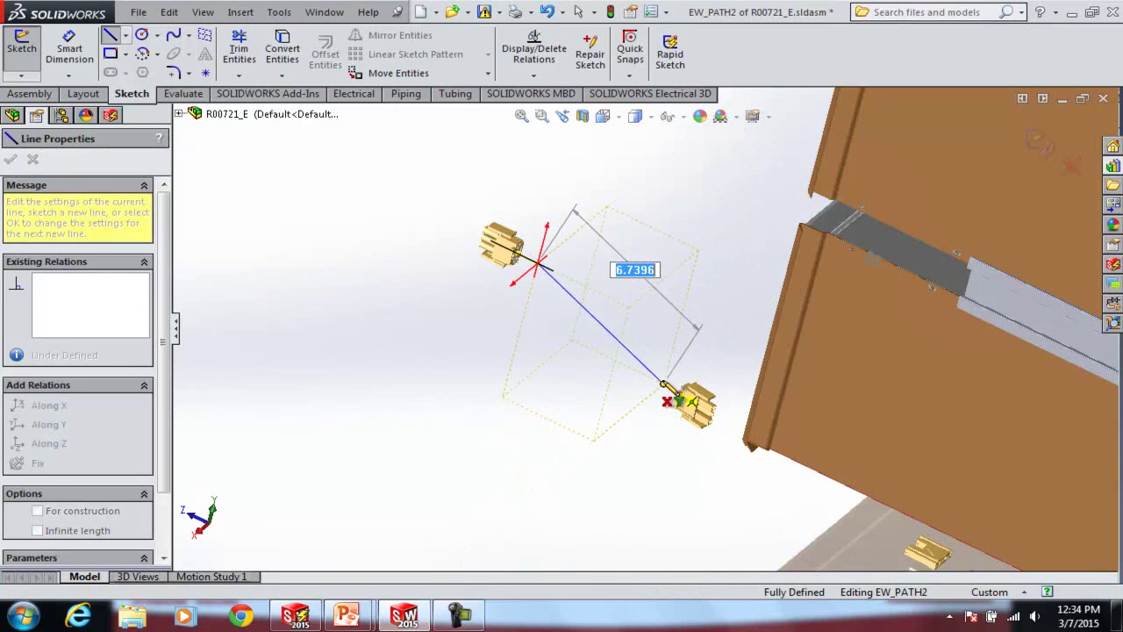
left_click(664, 383)
key("Escape")
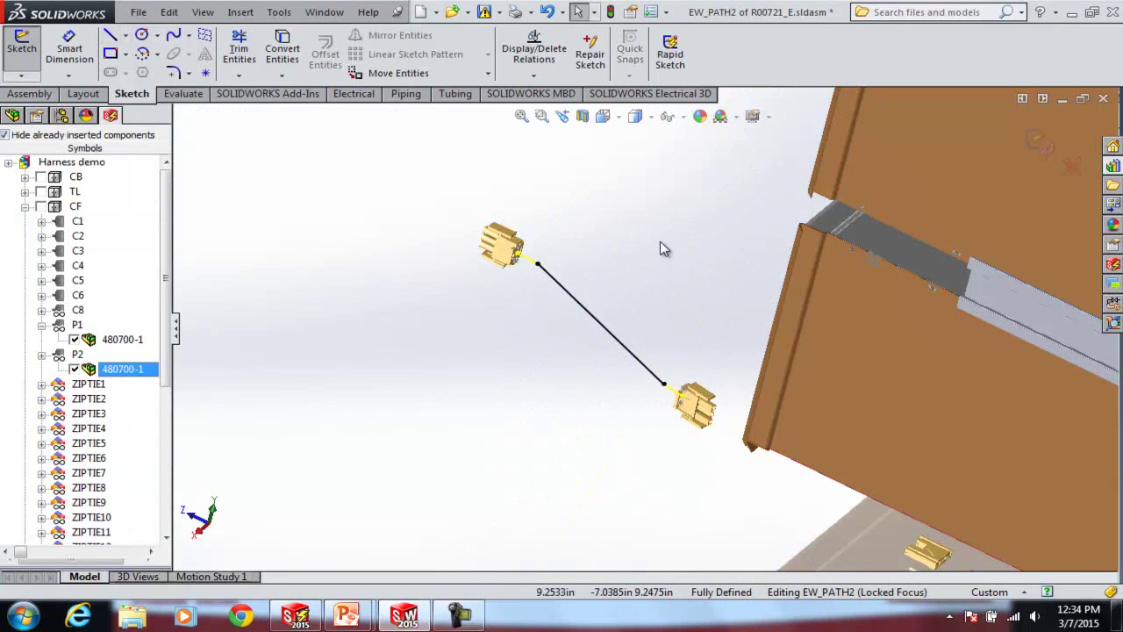
left_click(1036, 128)
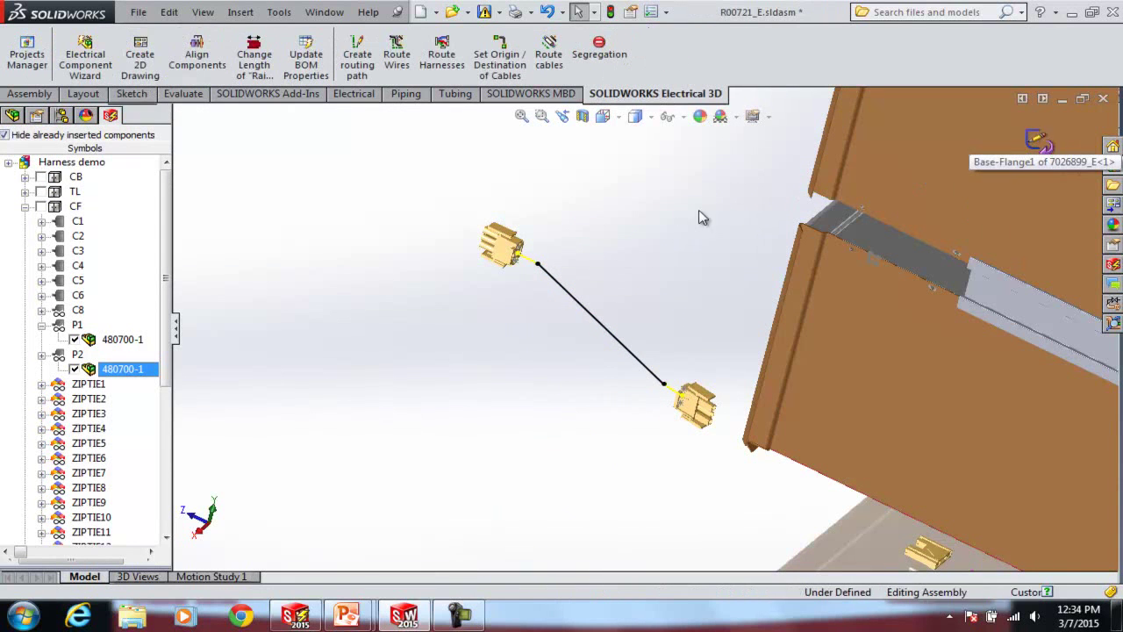
key("f")
middle_click_drag(494, 261, 472, 205)
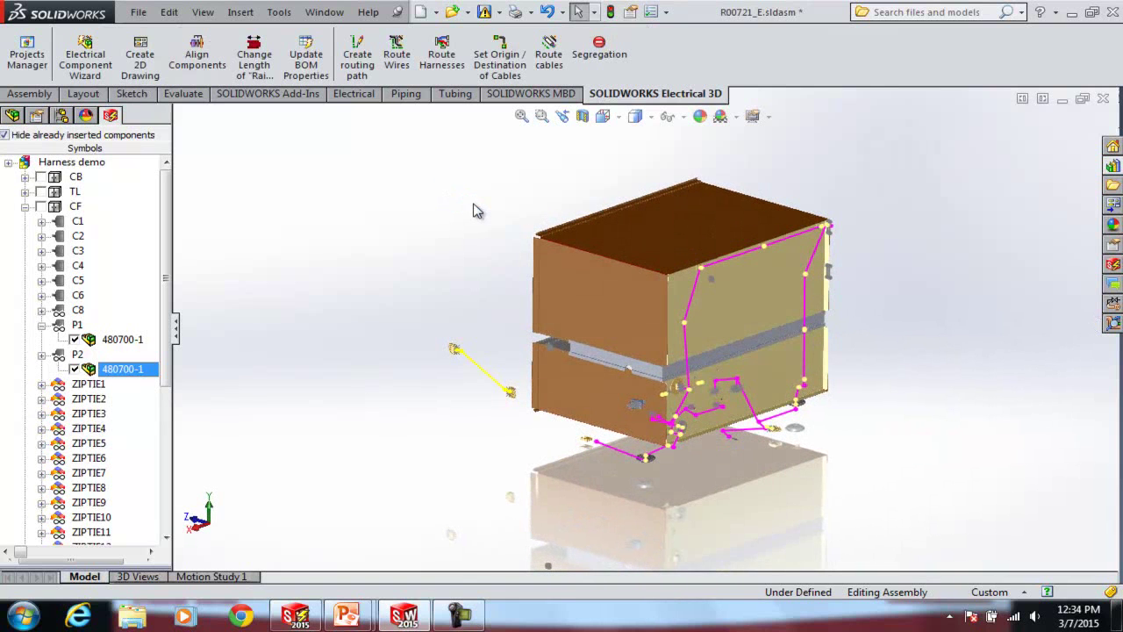
Route all harnesses with both routing parameters at 1.0000 in and save all modified component documents.
left_click(443, 55)
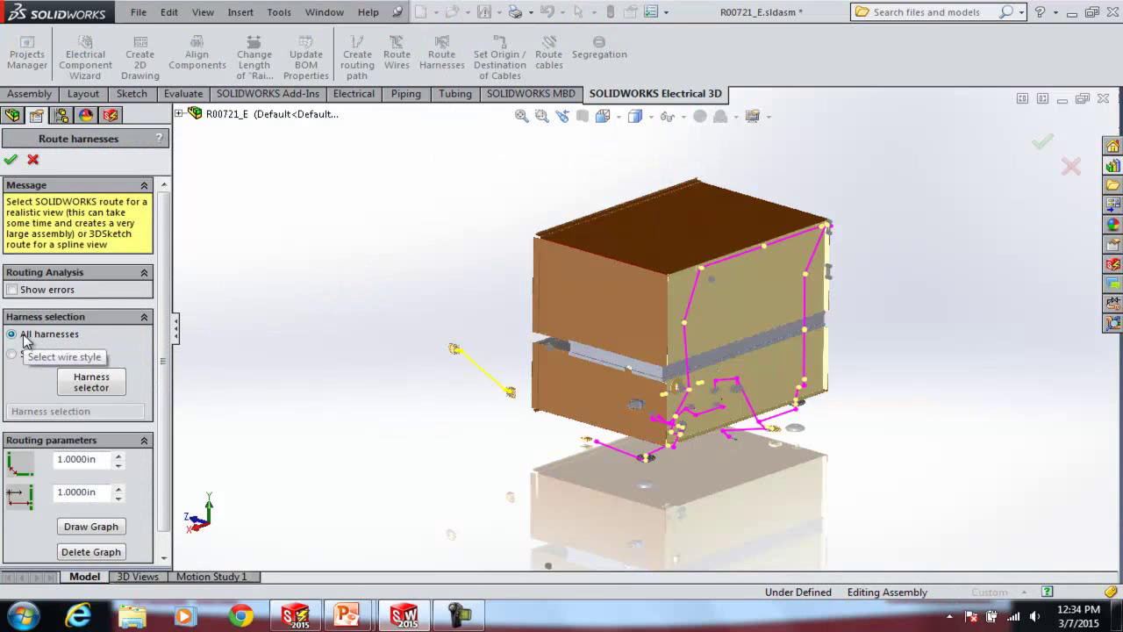
left_click(11, 159)
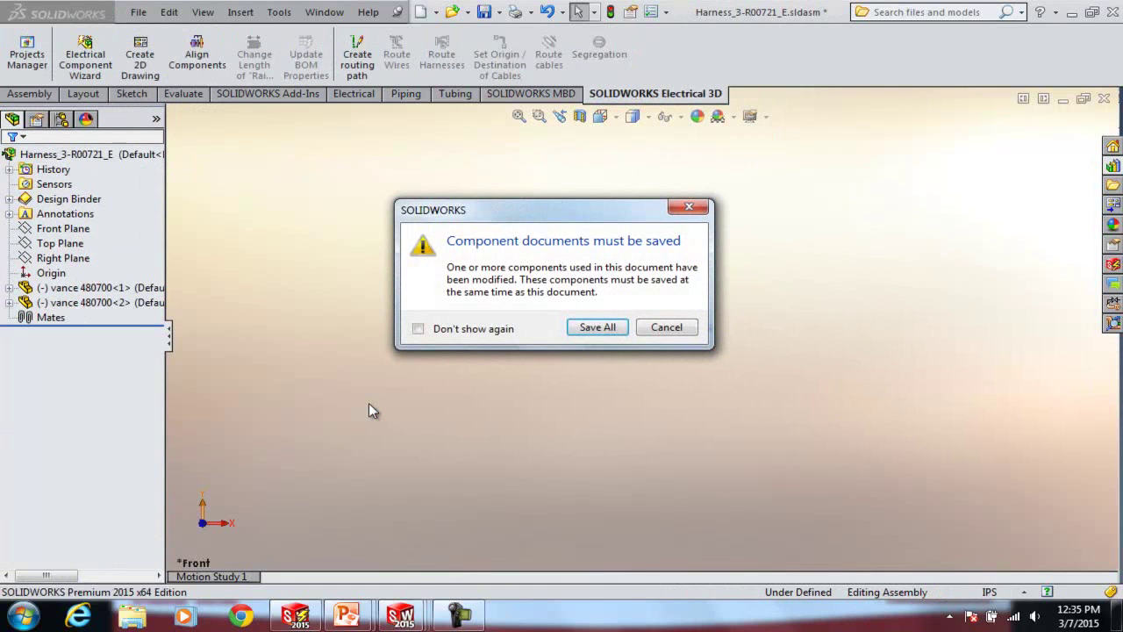
left_click(604, 327)
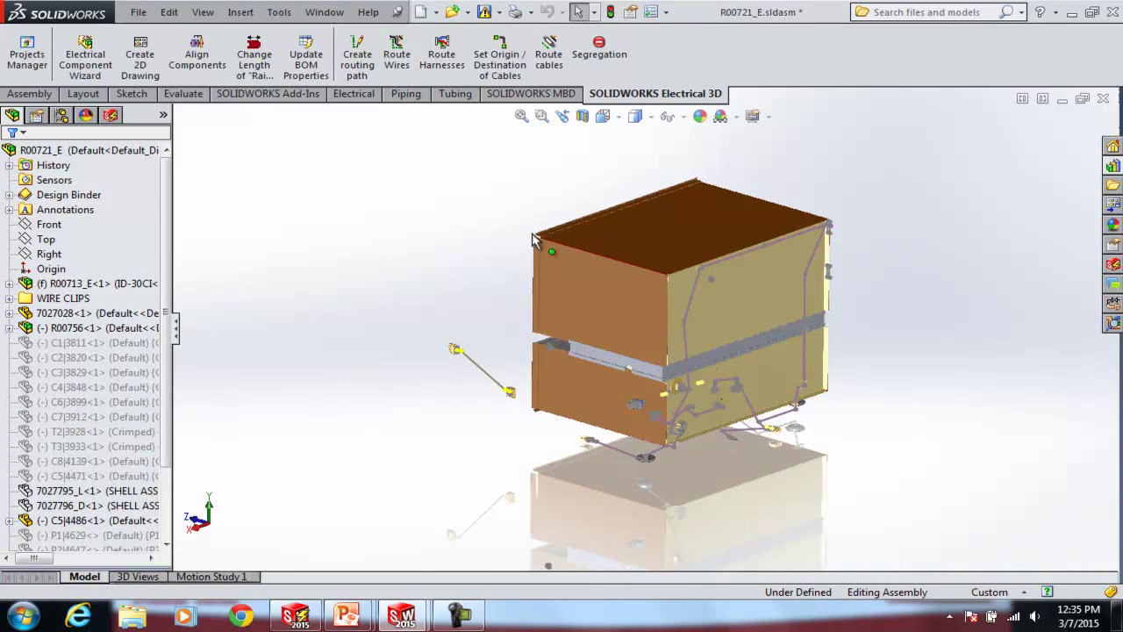
Hide the sketches in the cabinet assembly view.
left_click(682, 119)
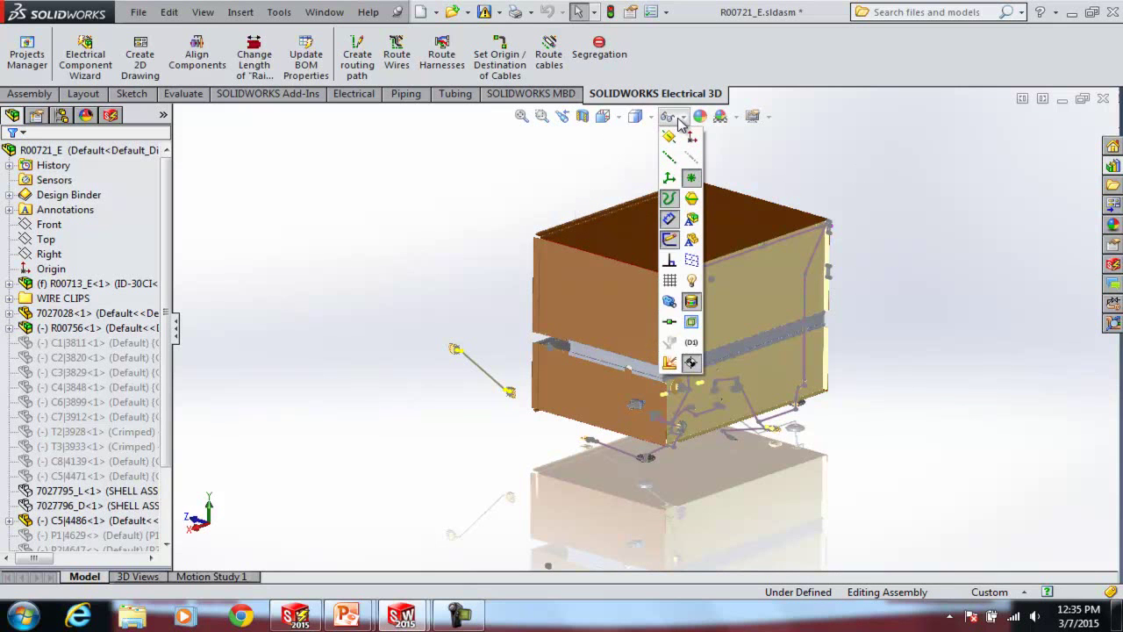
left_click(669, 240)
Examine the routed harness below the cabinet at the ring terminal, the connector and the grommet.
scroll(801, 483, "down", 5)
middle_click_drag(802, 483, 692, 463)
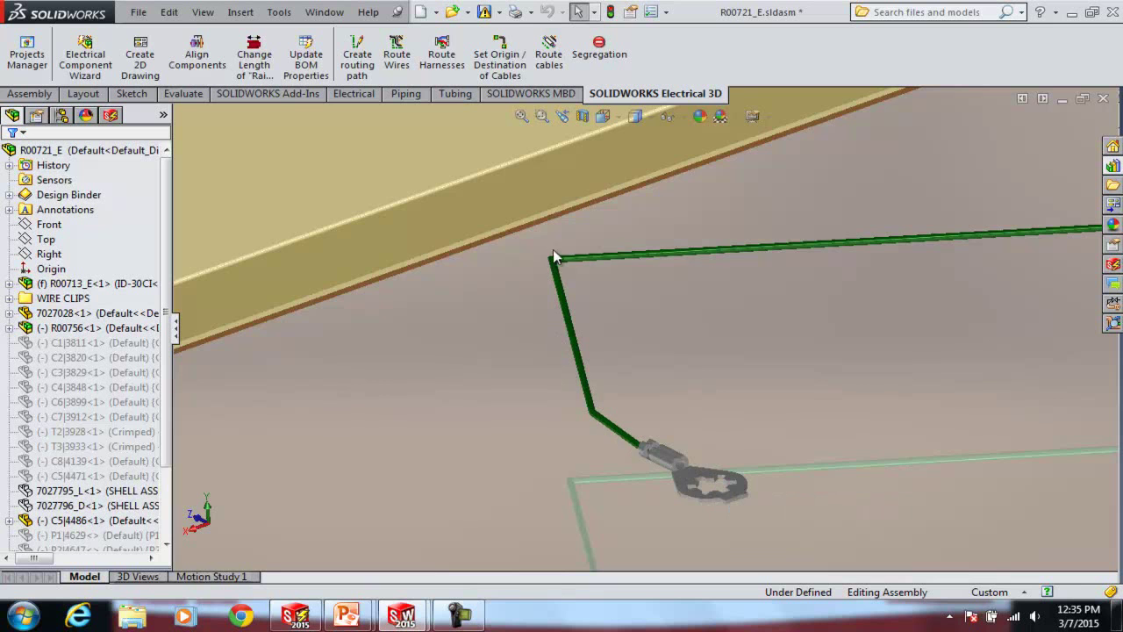
scroll(957, 299, "up", 4)
scroll(772, 323, "down", 8)
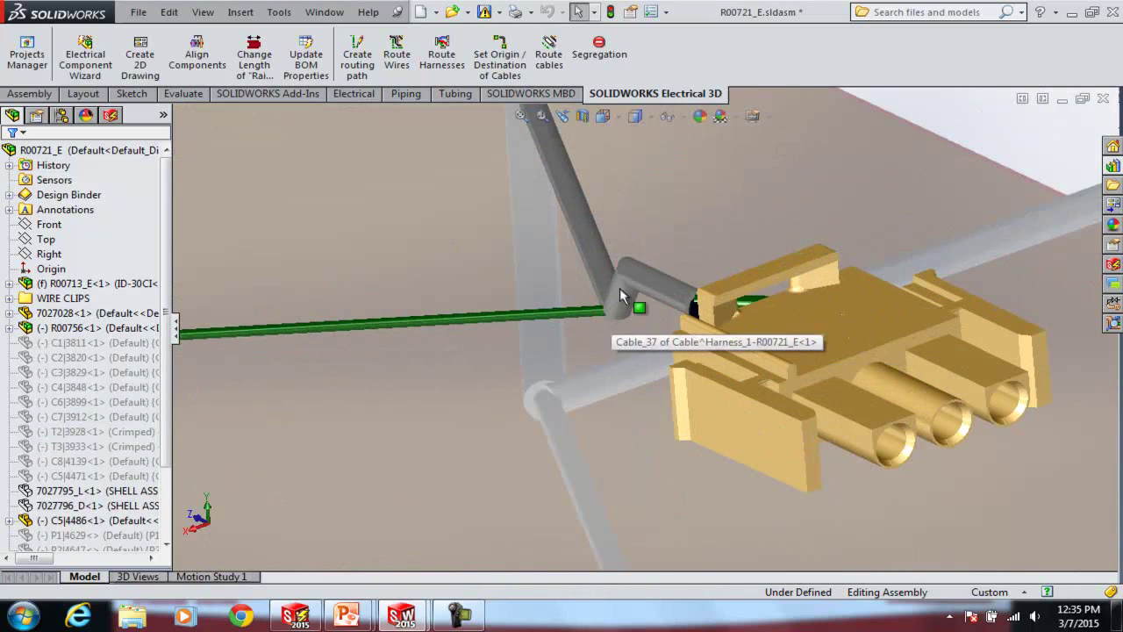
mouse_move(679, 341)
middle_mouse_down()
mouse_move(668, 376)
mouse_move(659, 368)
middle_mouse_up()
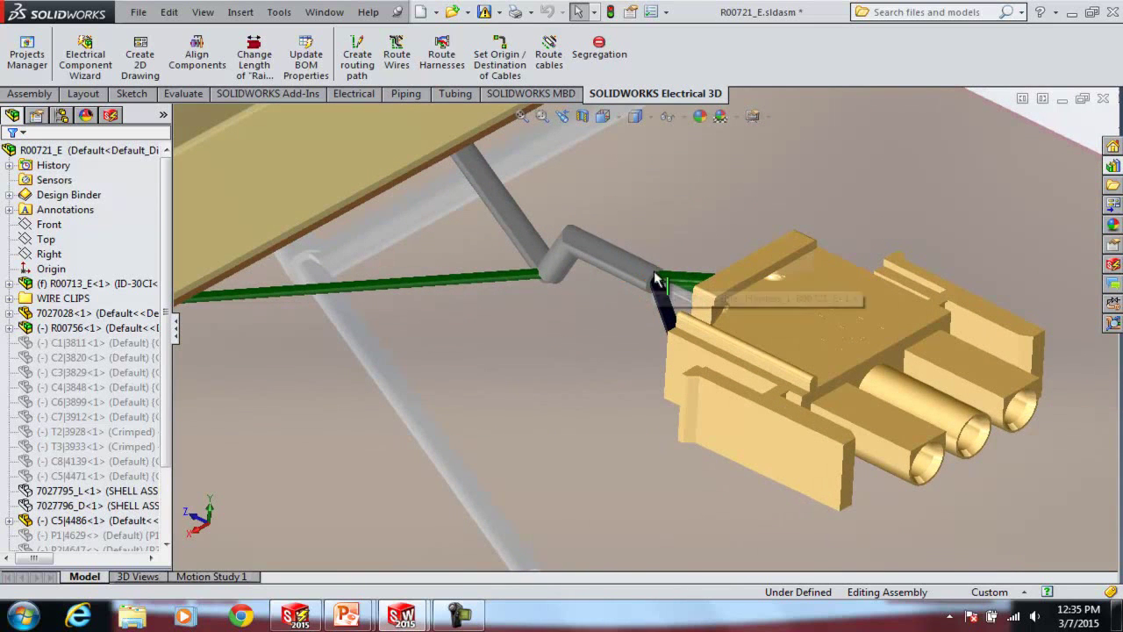
scroll(733, 288, "down", 3)
scroll(733, 287, "down", 2)
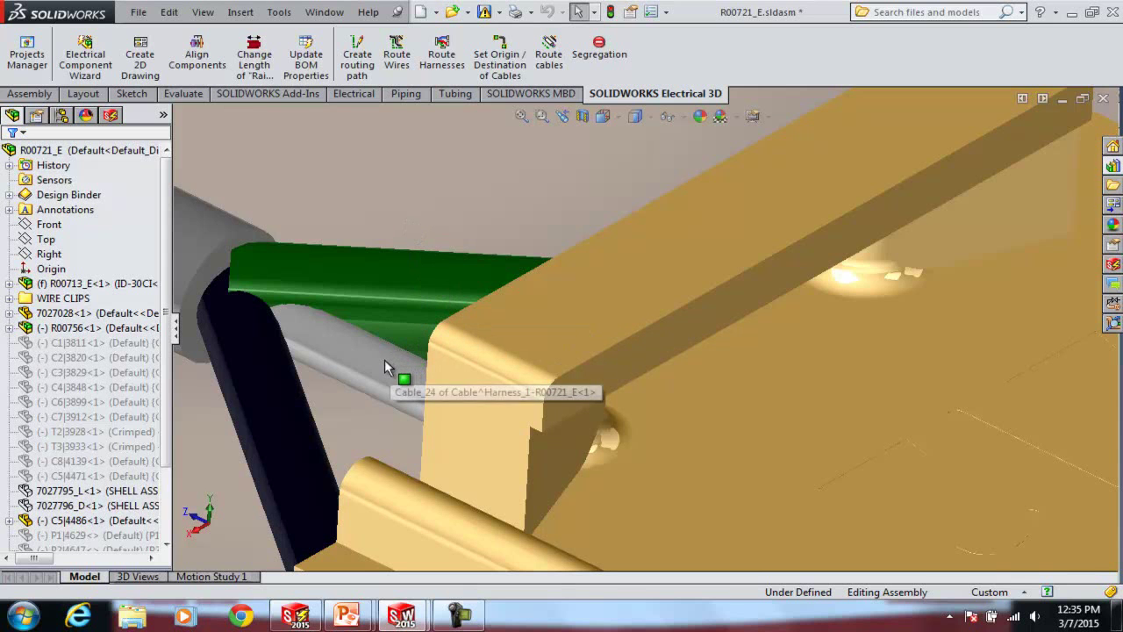
scroll(447, 284, "up", 10)
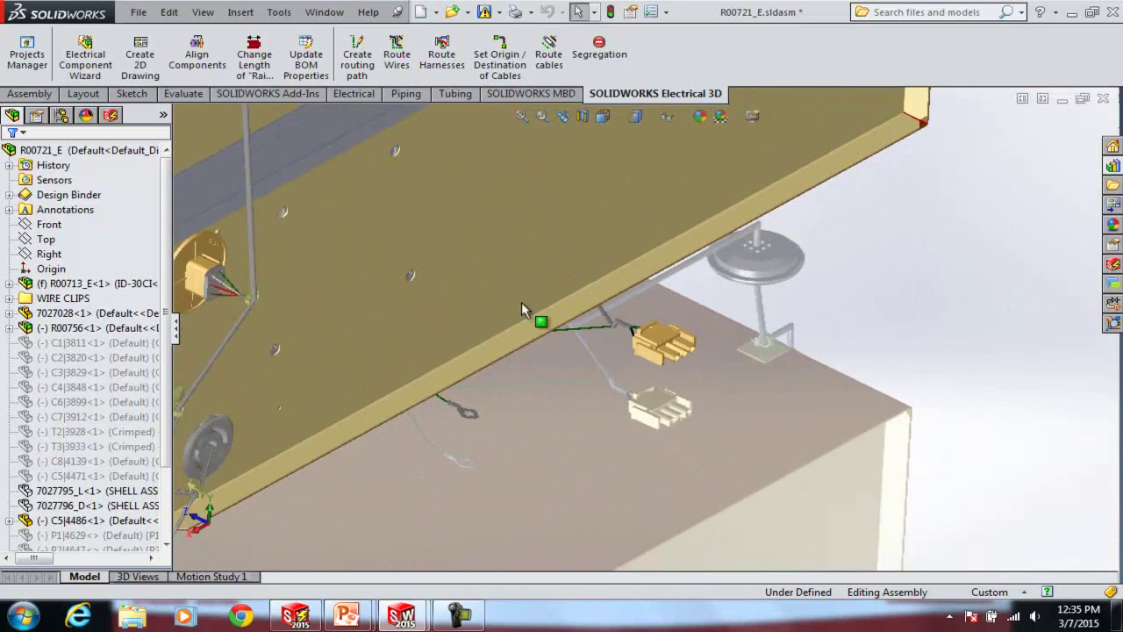
middle_click_drag(526, 311, 809, 298)
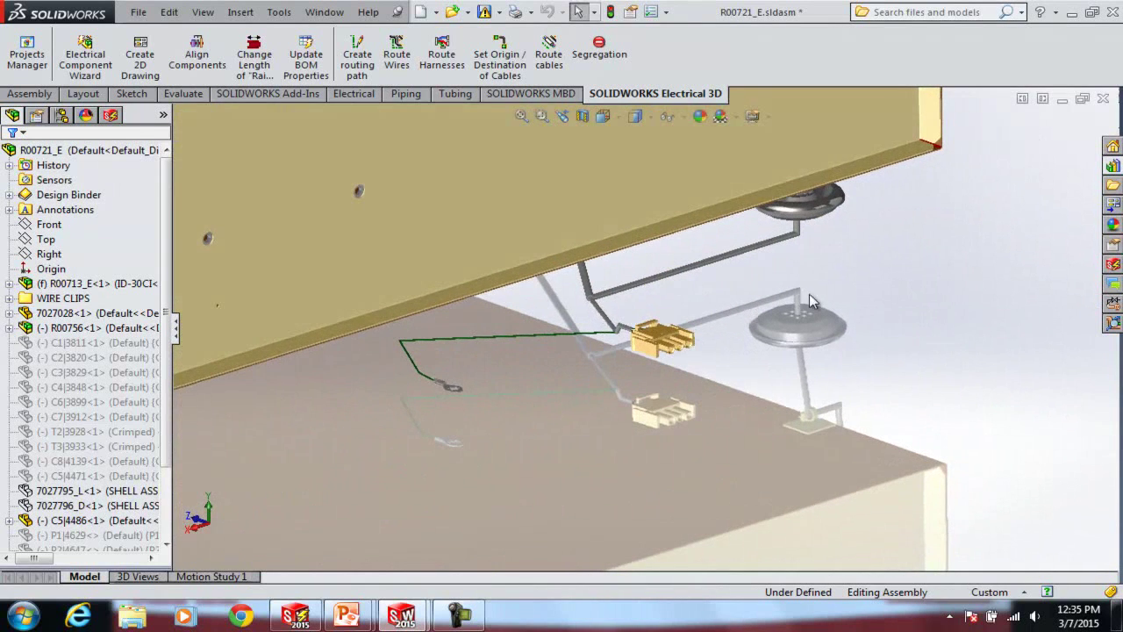
middle_click_drag(795, 244, 775, 215)
scroll(826, 316, "down", 4)
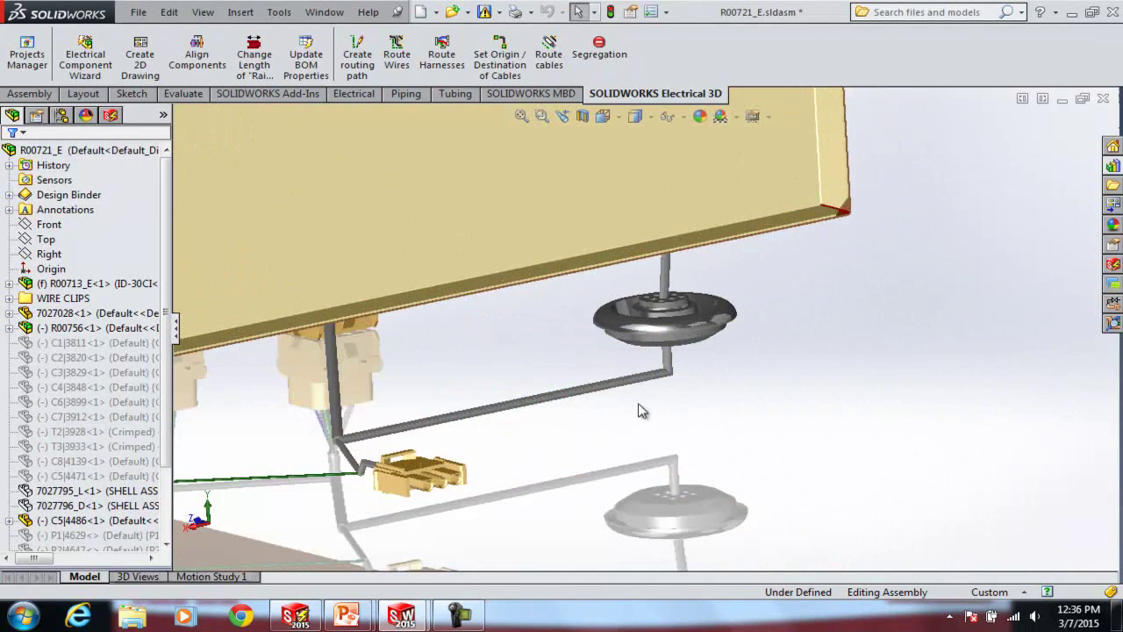
scroll(773, 293, "up", 2)
middle_click_drag(742, 310, 710, 283)
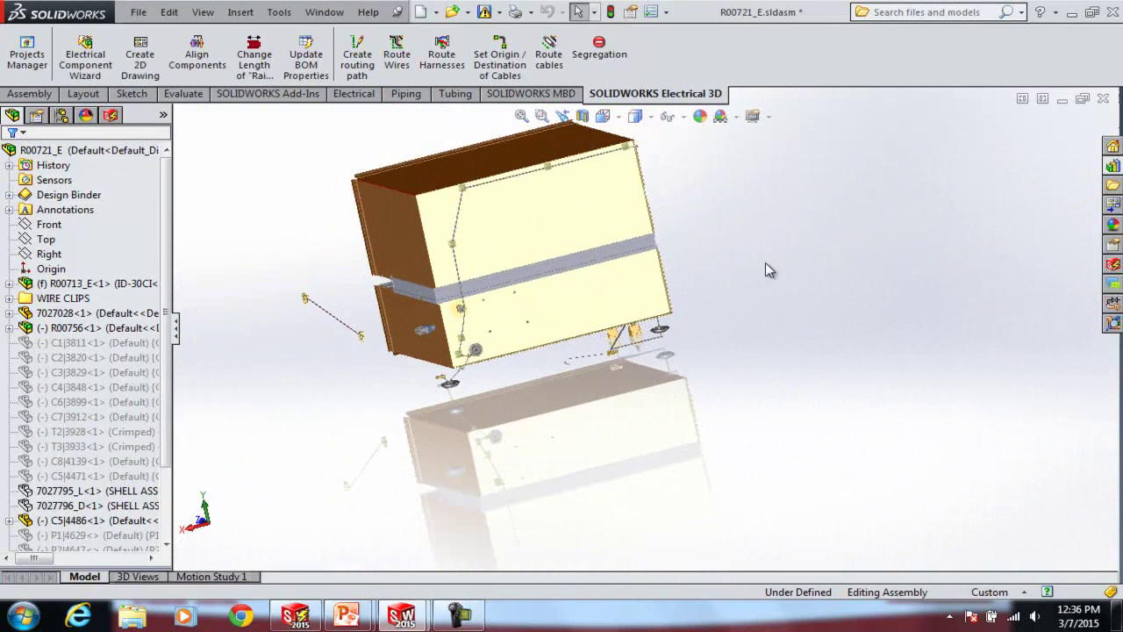
Examine the routed harness between connectors P1 and P2, including the wire ends at P1.
middle_click_drag(760, 258, 468, 284)
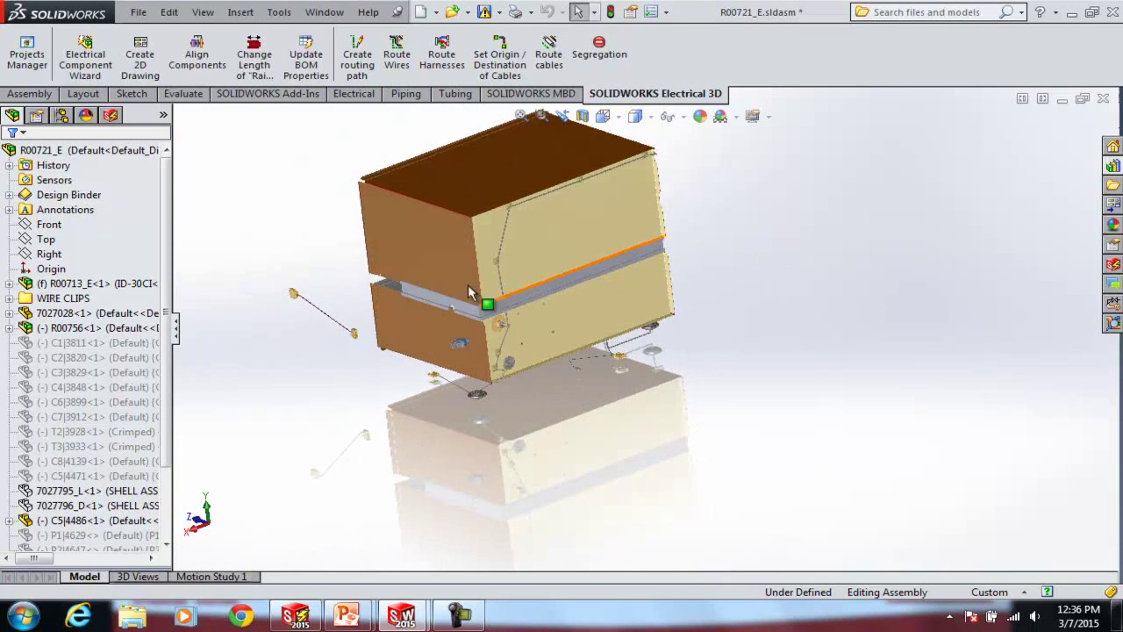
scroll(347, 322, "down", 3)
scroll(349, 319, "down", 5)
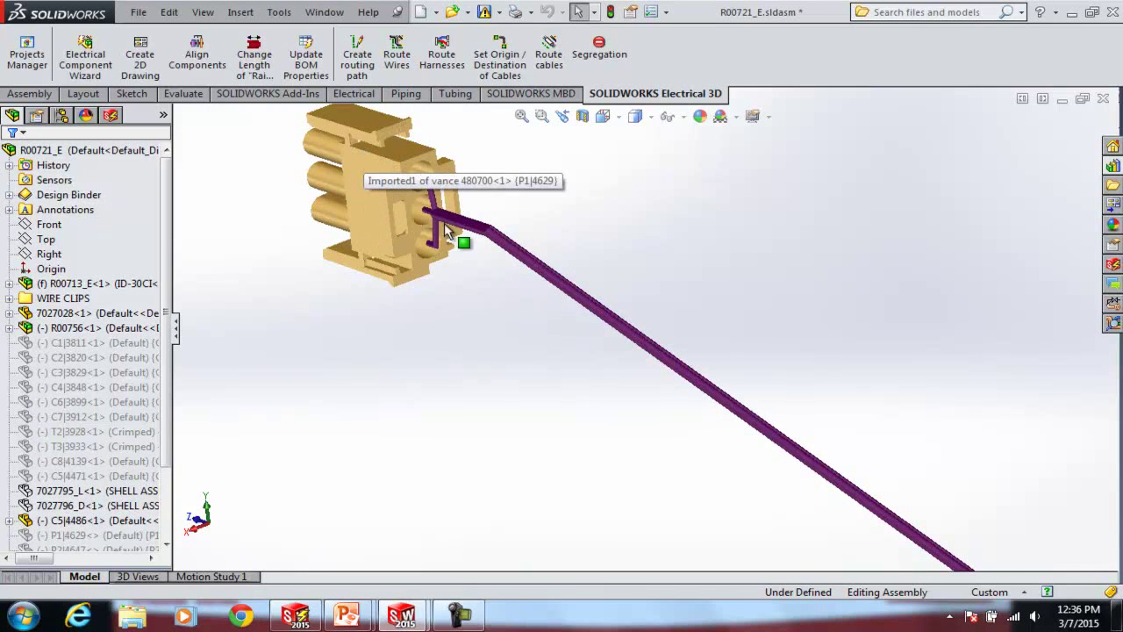
scroll(825, 378, "up", 10)
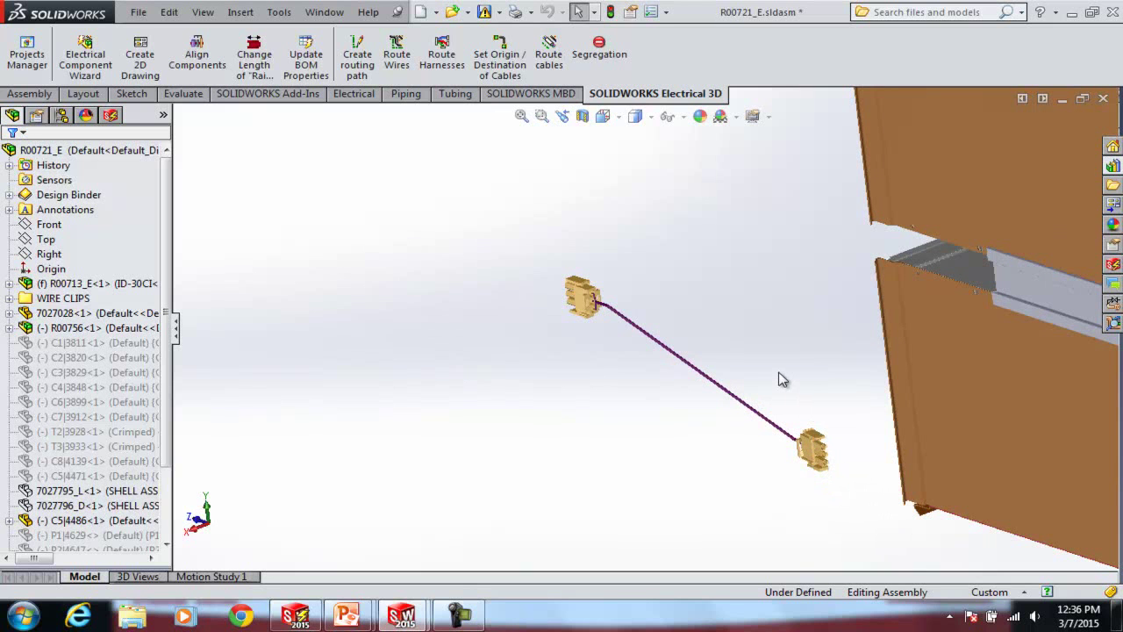
key("f")
middle_click_drag(633, 391, 529, 365)
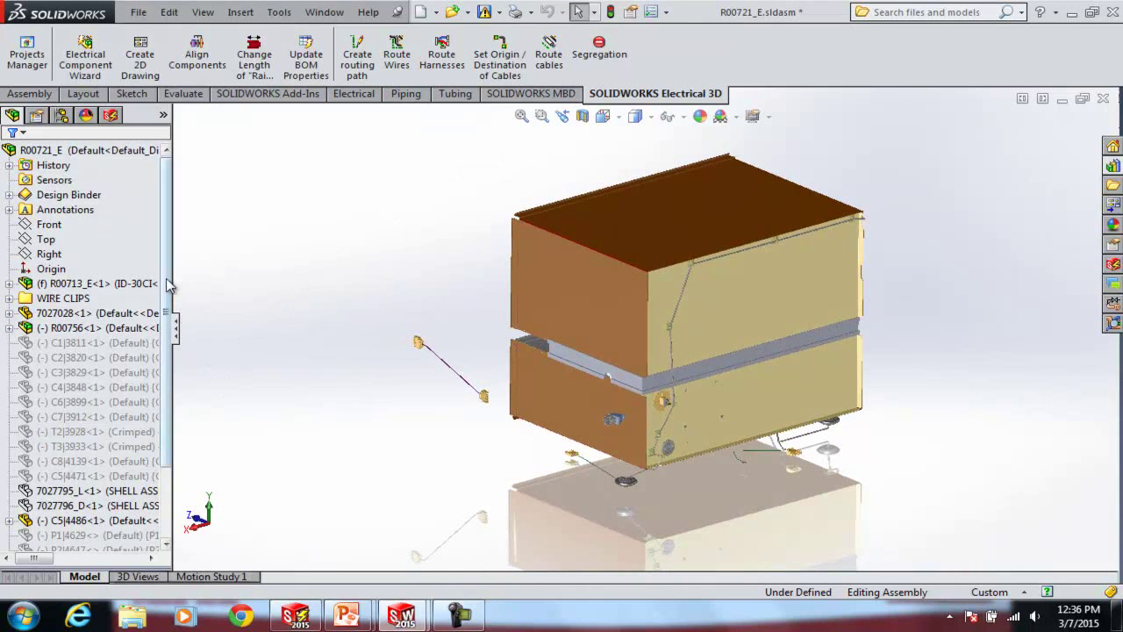
Flatten the harness H1 route as an Annotation type with 3D connectors displayed and no drawing created.
scroll(169, 290, "down", 2)
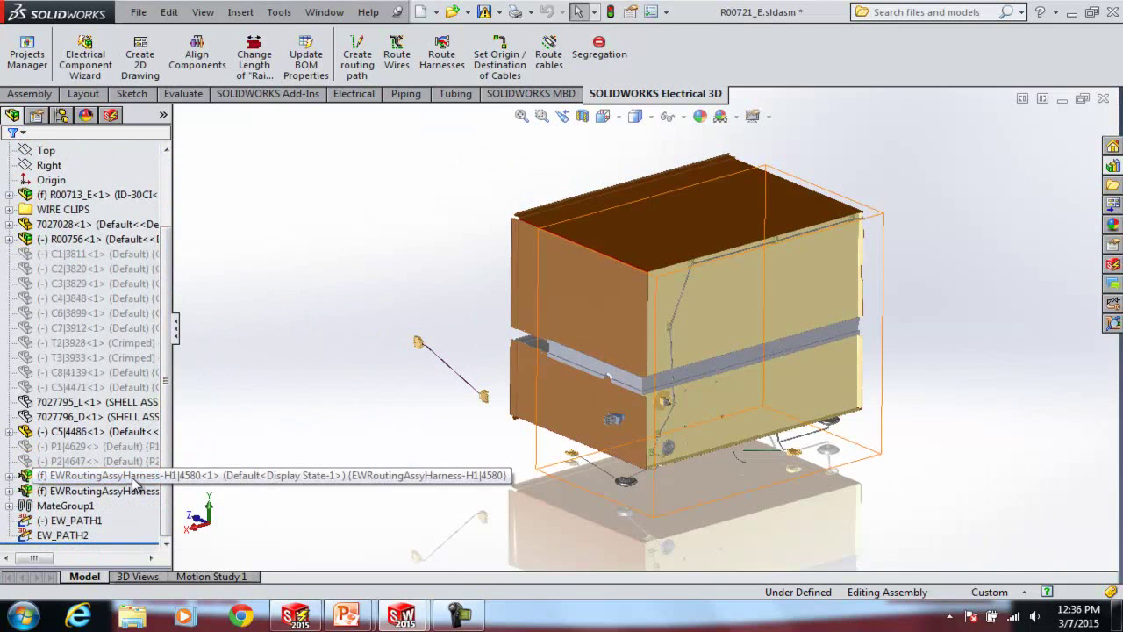
left_click(133, 478)
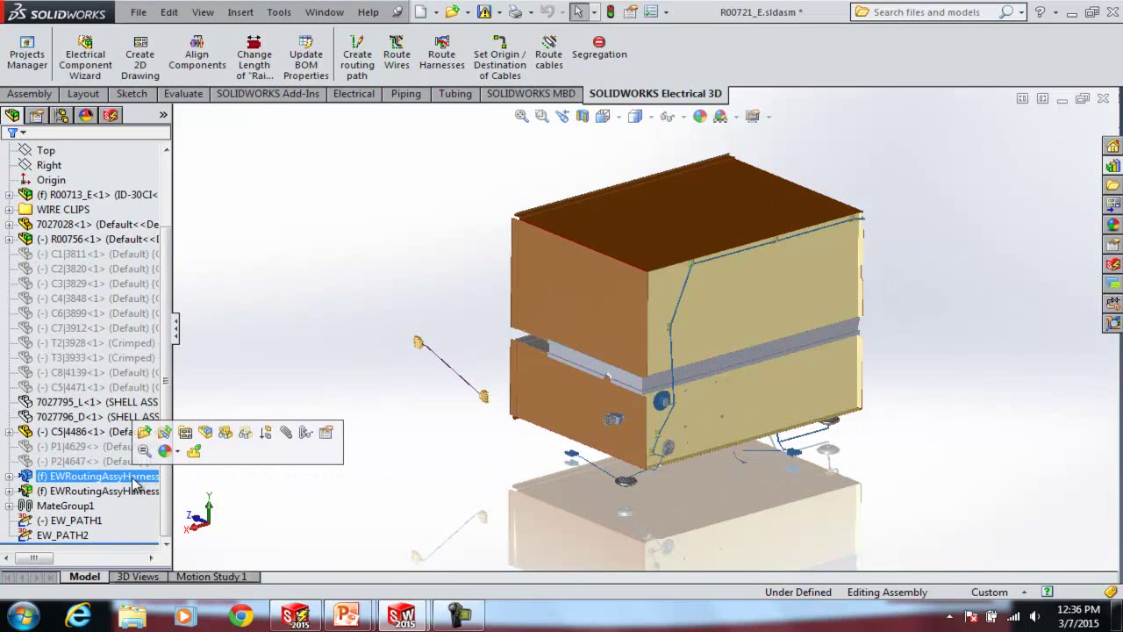
right_click(136, 481)
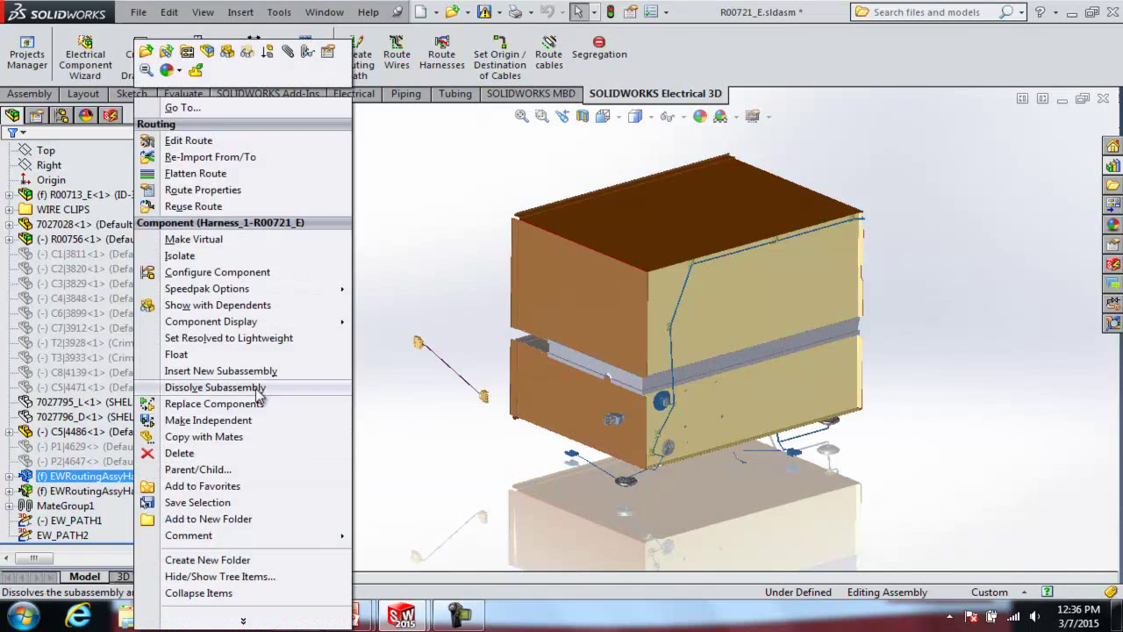
left_click(194, 174)
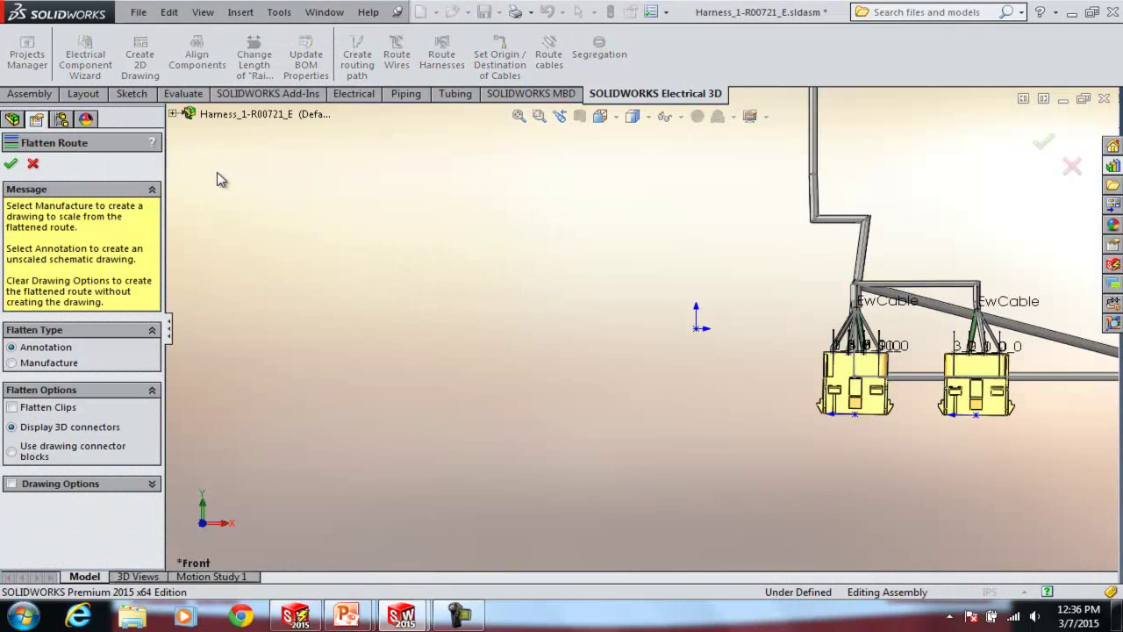
scroll(561, 305, "up", 3)
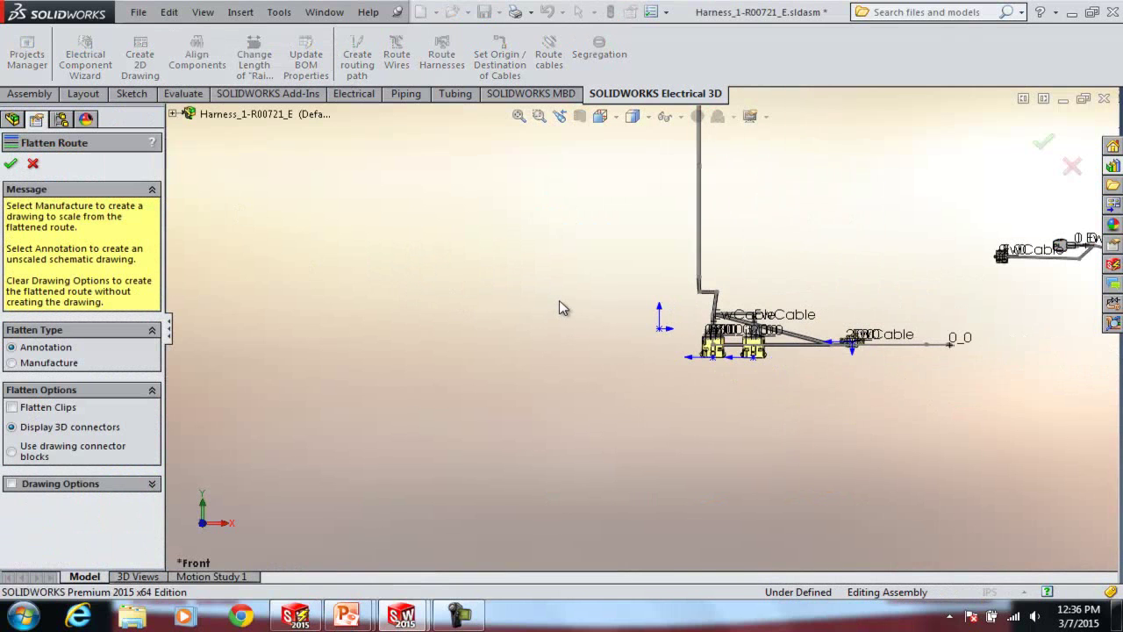
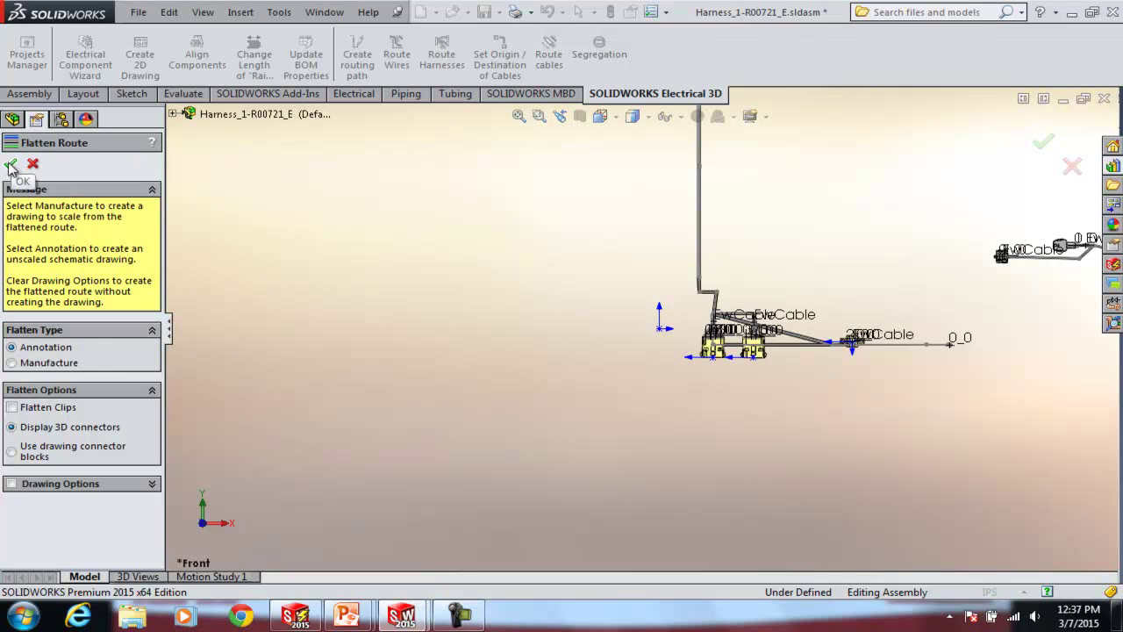
left_click(152, 485)
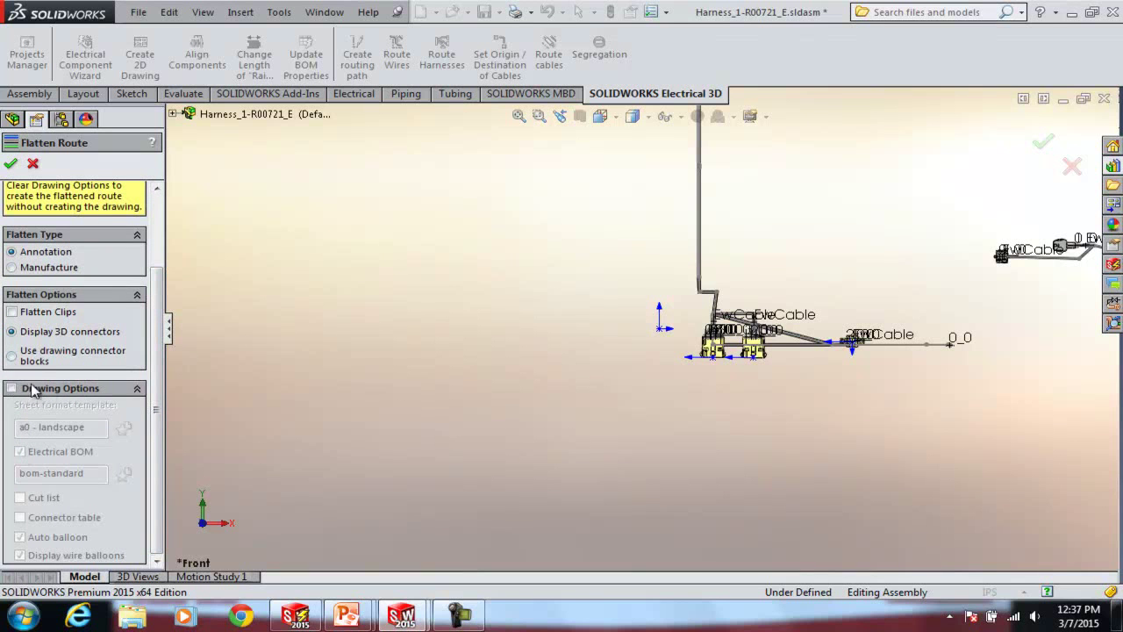
scroll(158, 309, "up", 3)
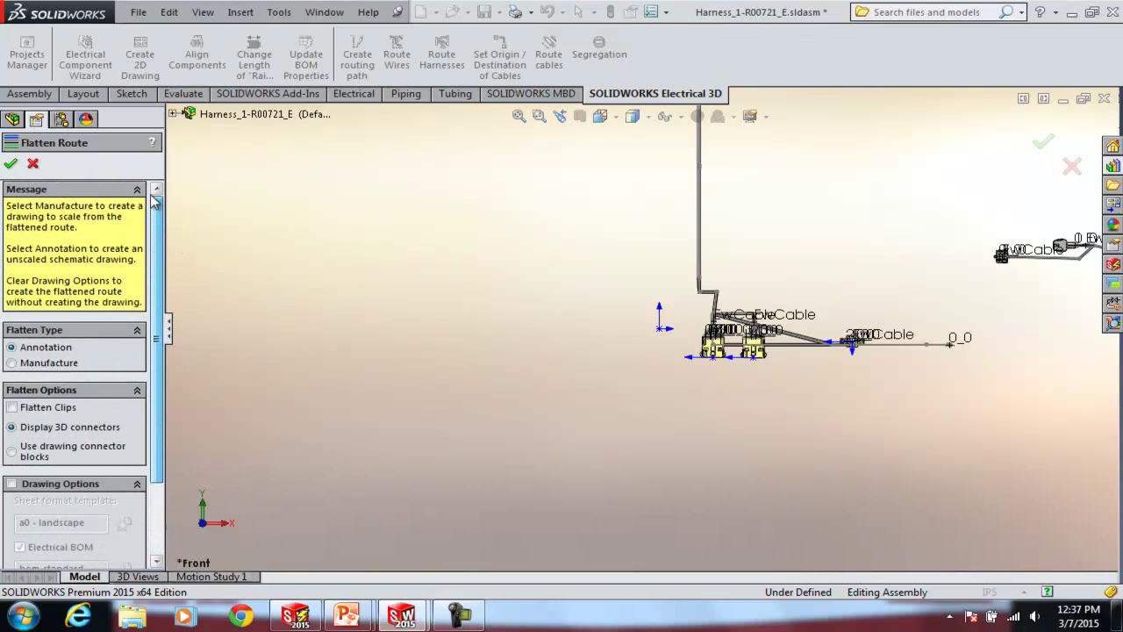
left_click(11, 164)
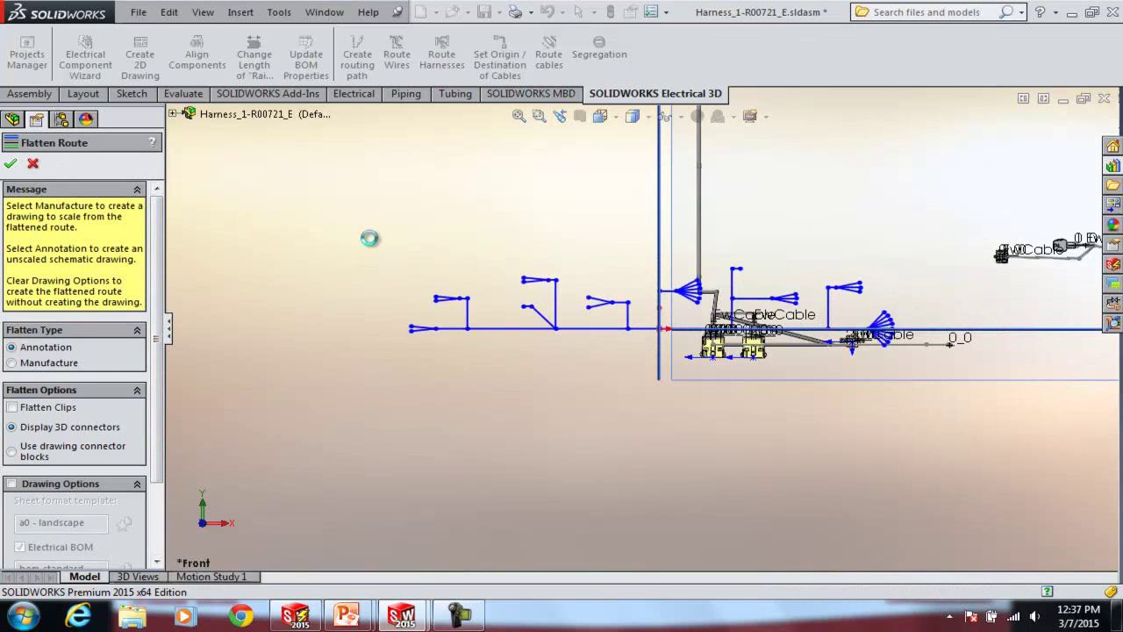
Hide the reference planes around the flattened harness and show it from the front.
middle_click_drag(582, 269, 568, 298)
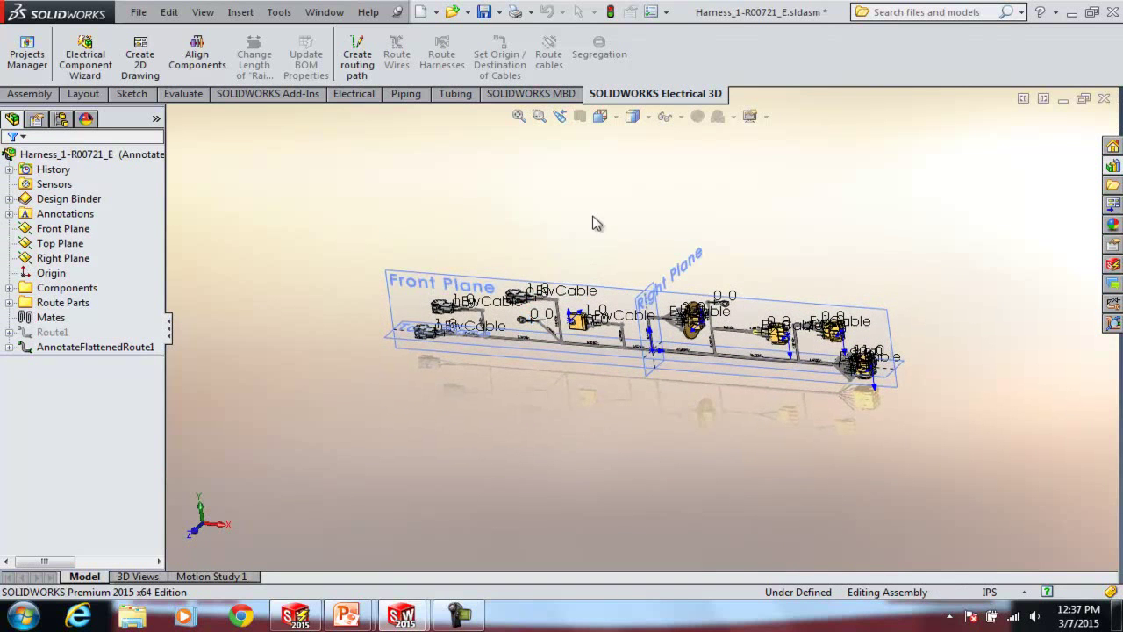
left_click(560, 116)
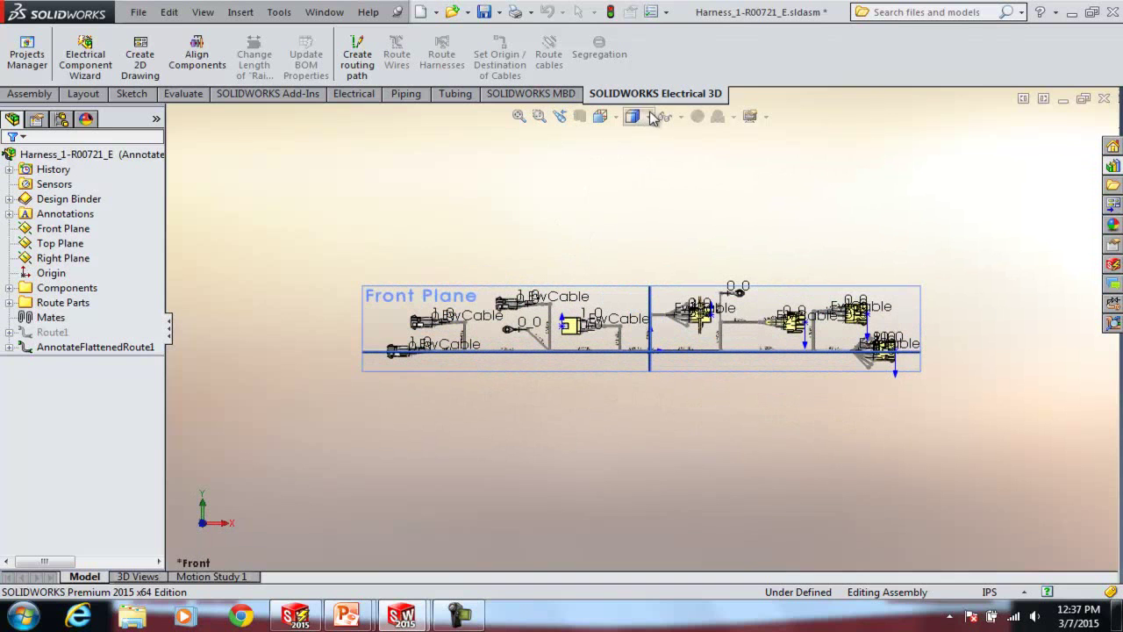
left_click(679, 116)
left_click(669, 137)
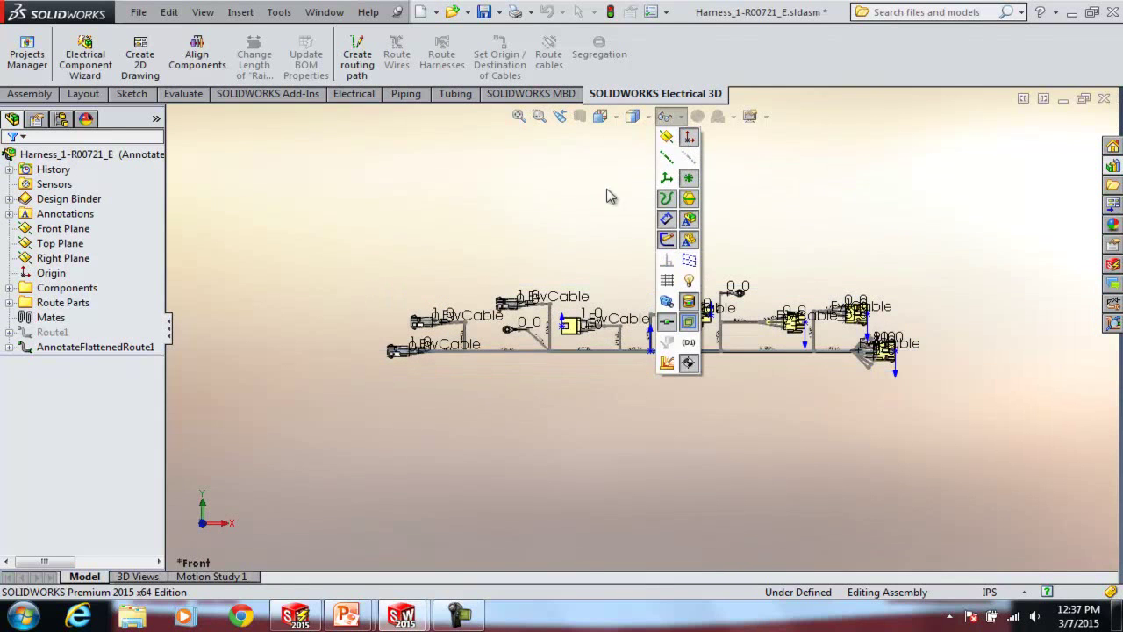
key("f")
Move the AMP 1-480703-0 and amp 1-480709-0 connectors outward, away from their wire ends.
scroll(719, 303, "down", 2)
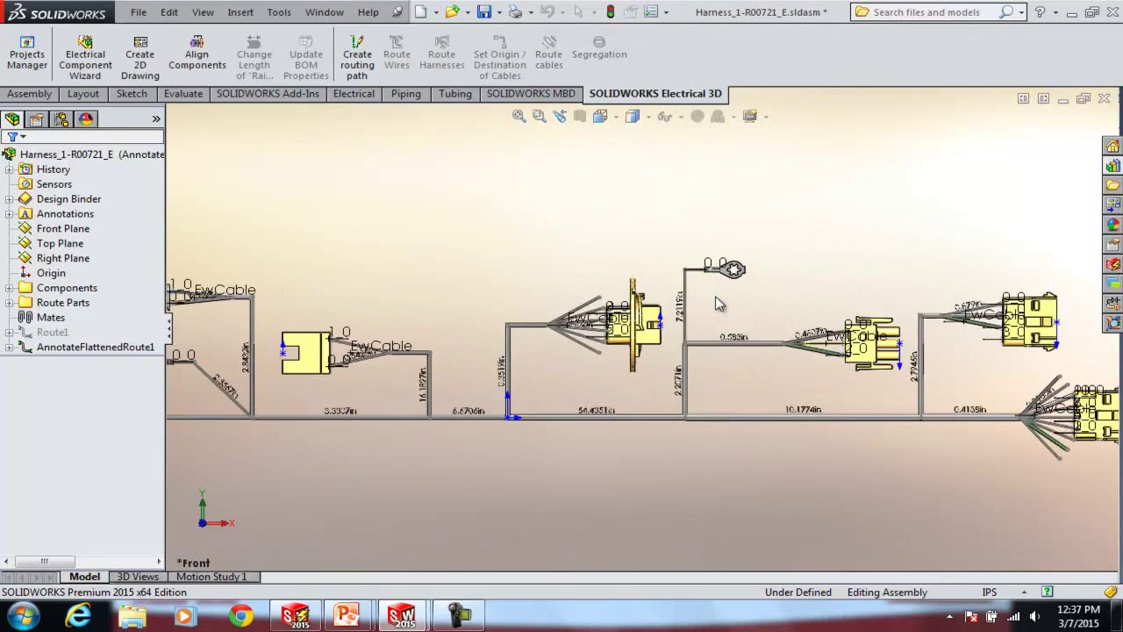
scroll(676, 350, "down", 2)
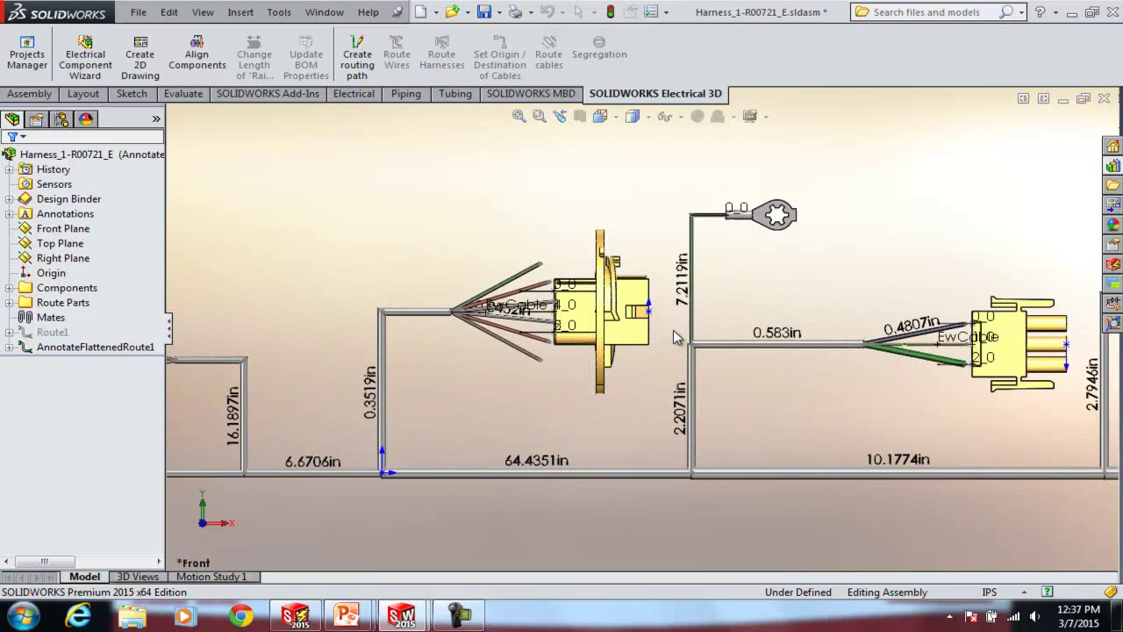
scroll(671, 342, "up", 3)
scroll(1003, 328, "down", 4)
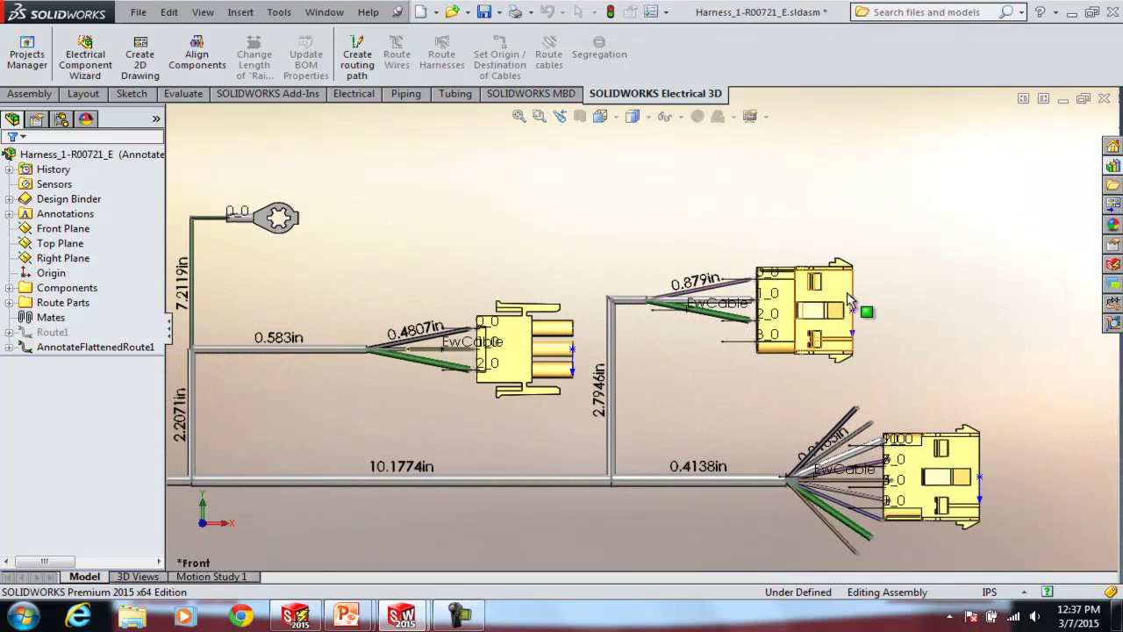
left_click(888, 285)
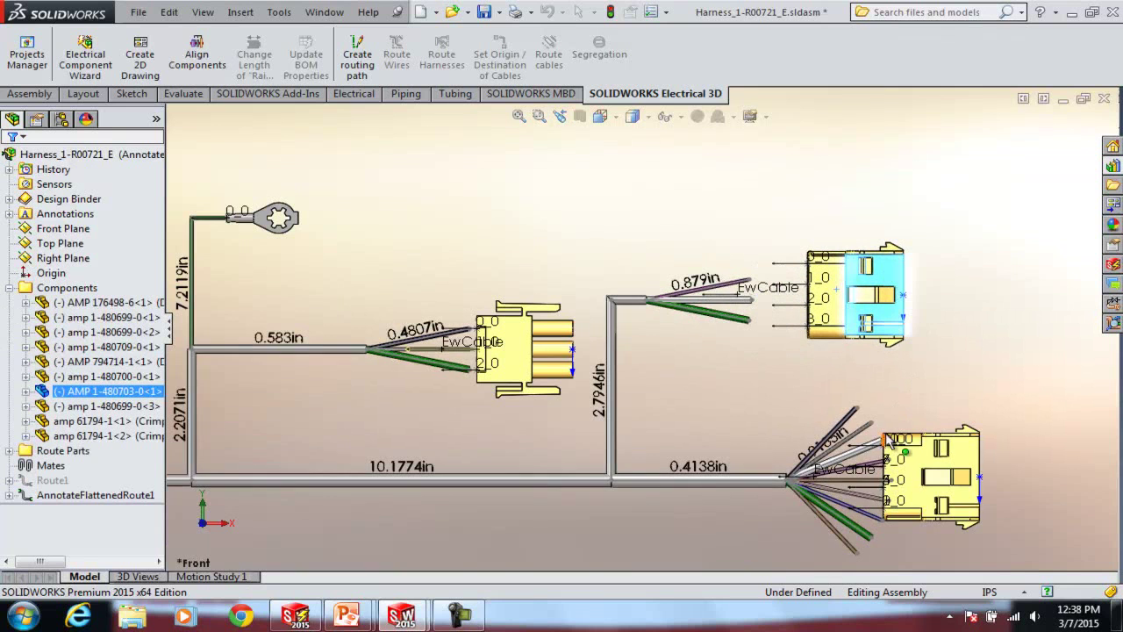
left_click_drag(947, 465, 1012, 472)
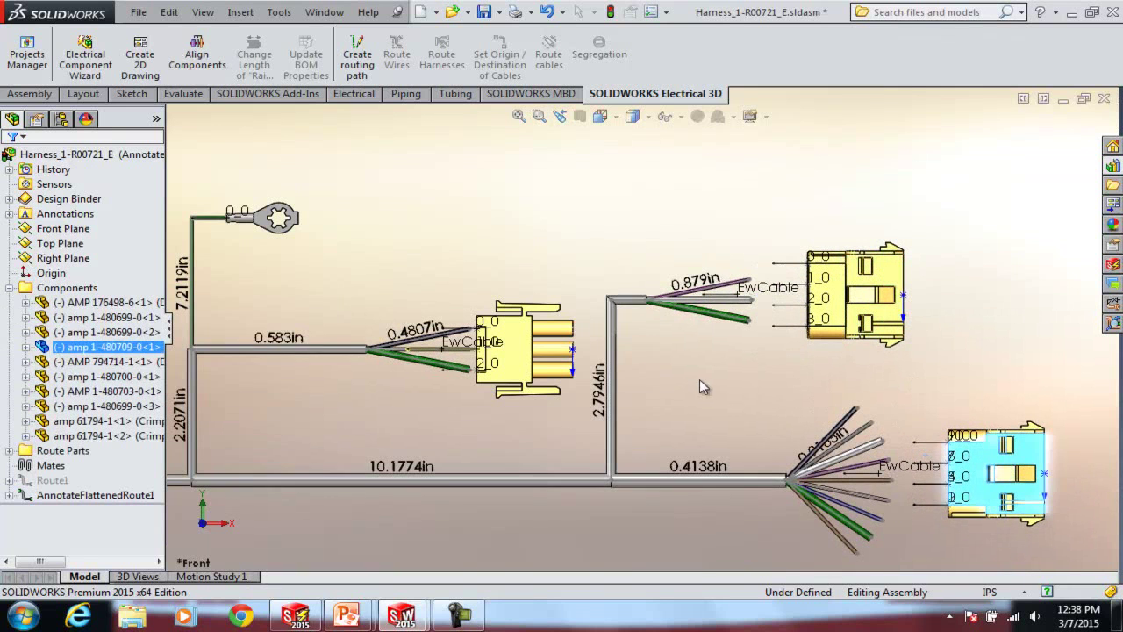
left_click(699, 379)
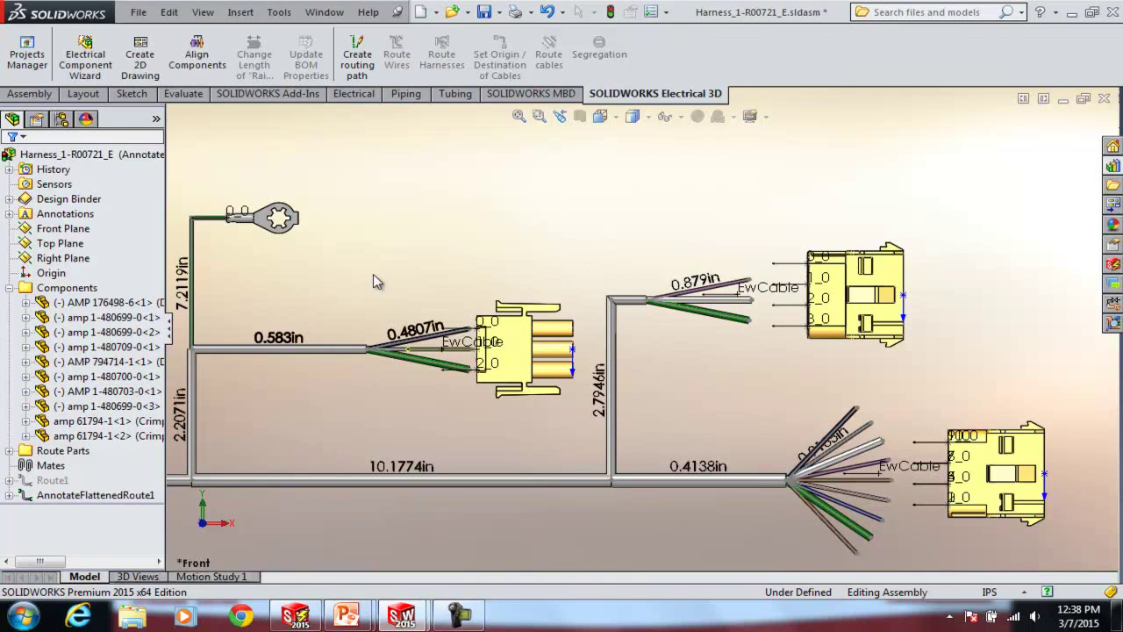
Edit the flattened route and reposition the amp 1-480700-0 connector's wire junction so its branch angles upward.
right_click(336, 353)
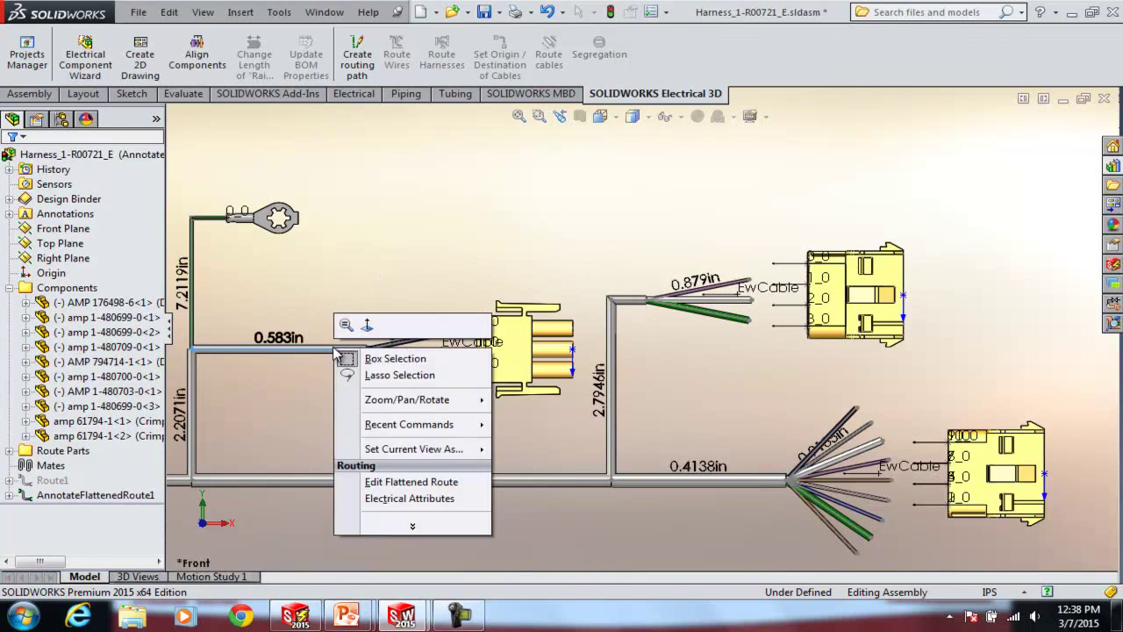
left_click(402, 482)
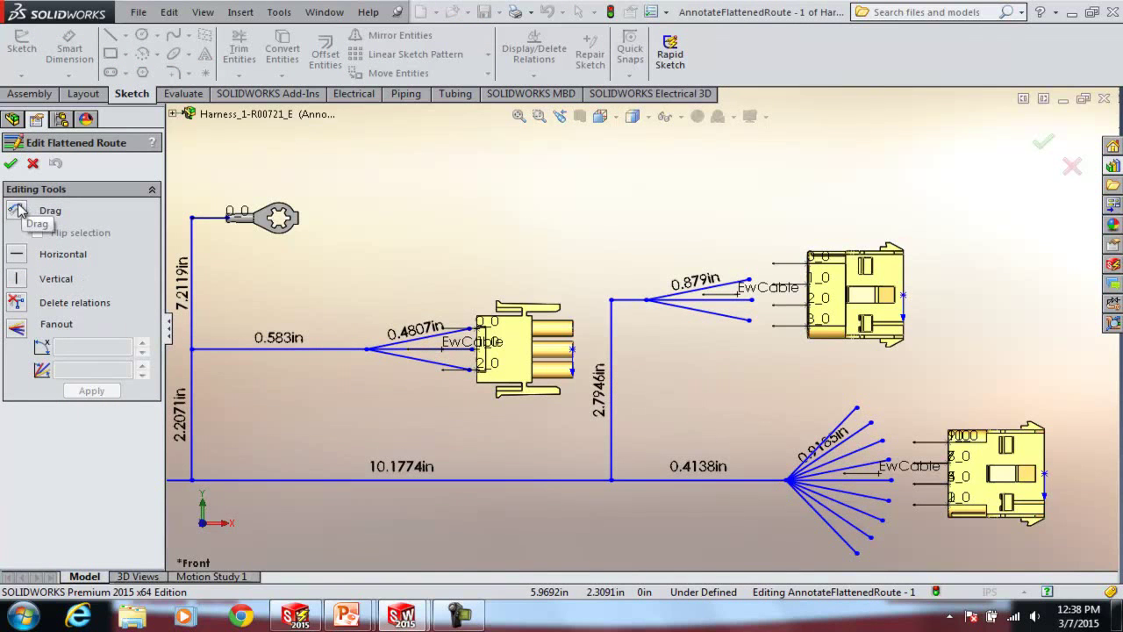
left_click(17, 213)
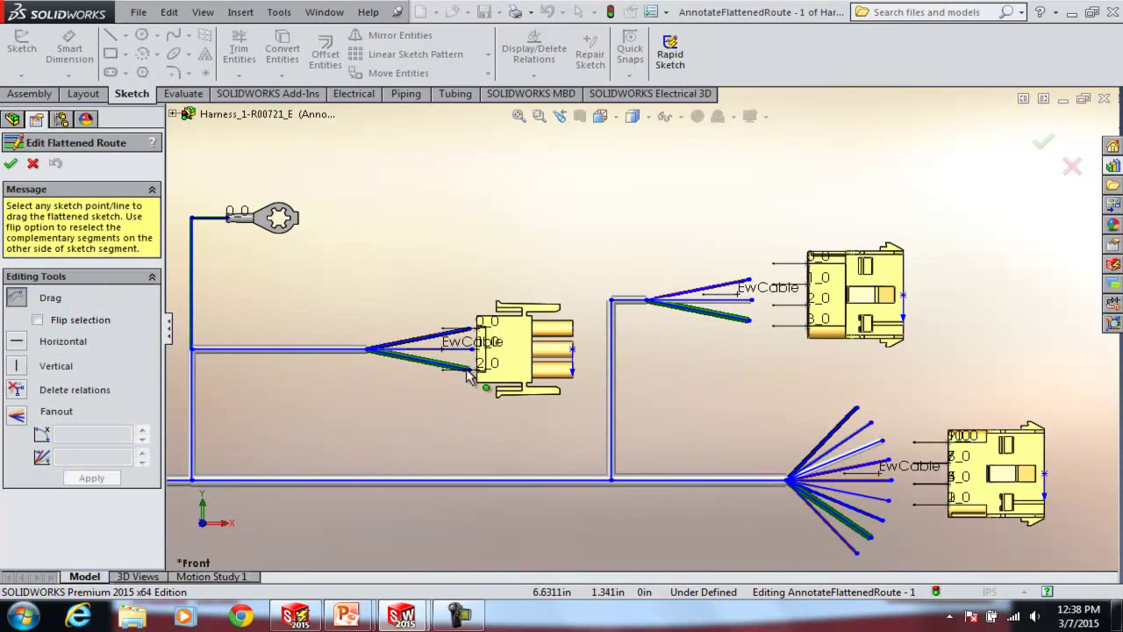
left_click_drag(366, 349, 349, 278)
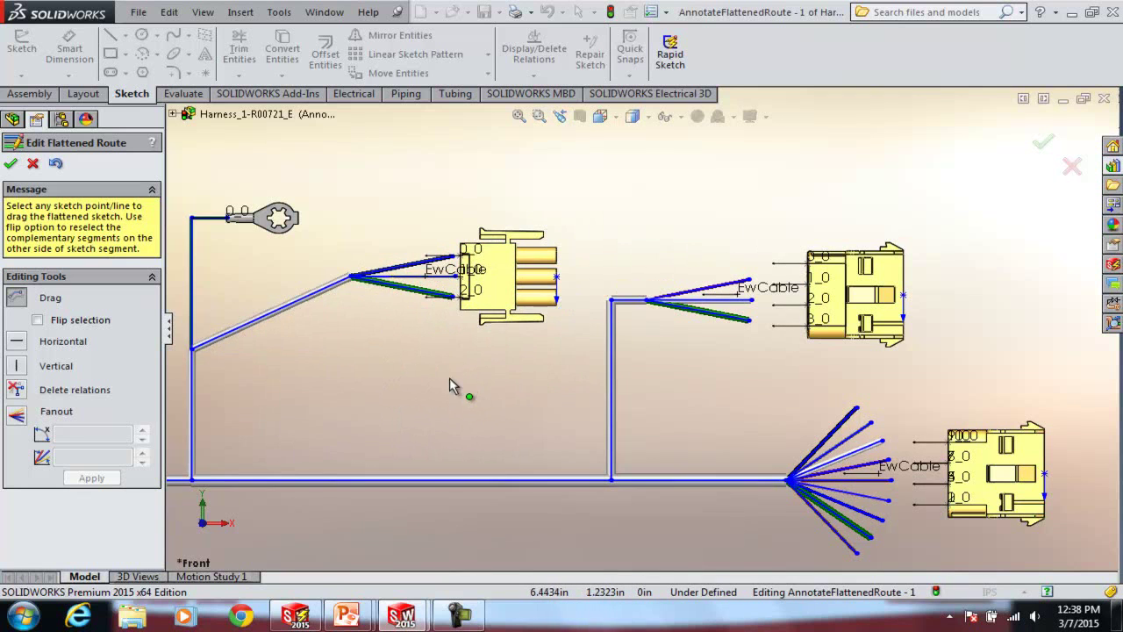
Make the end segments of the flanged connector's branch at the origin and the nearby tall grey connector's branch vertical.
scroll(366, 359, "down", 4)
scroll(425, 342, "up", 4)
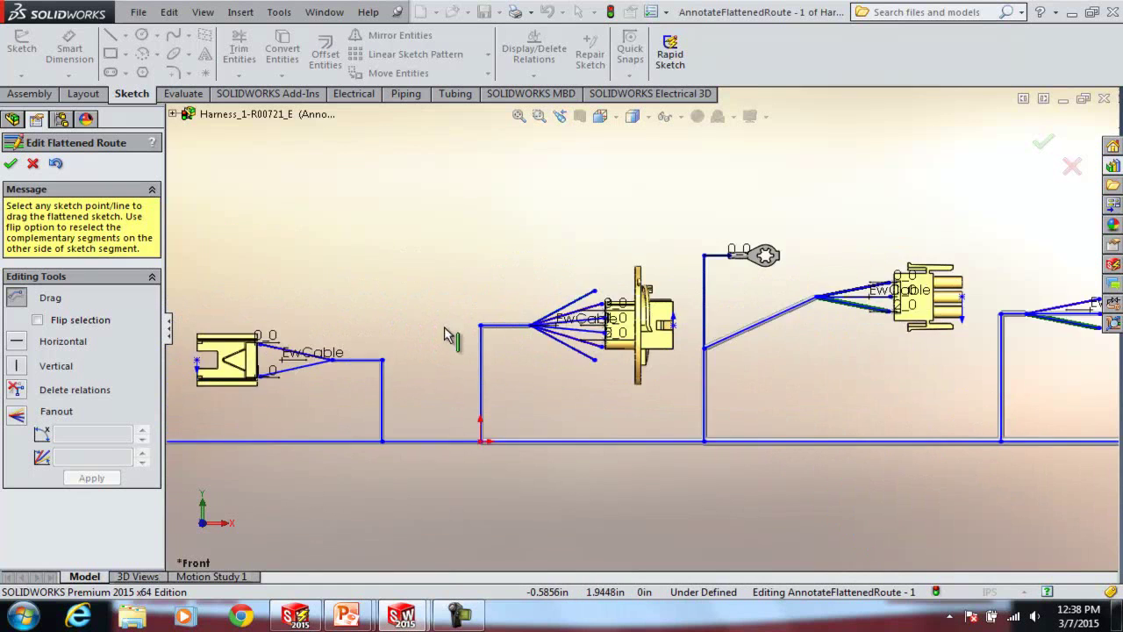
scroll(437, 353, "down", 3)
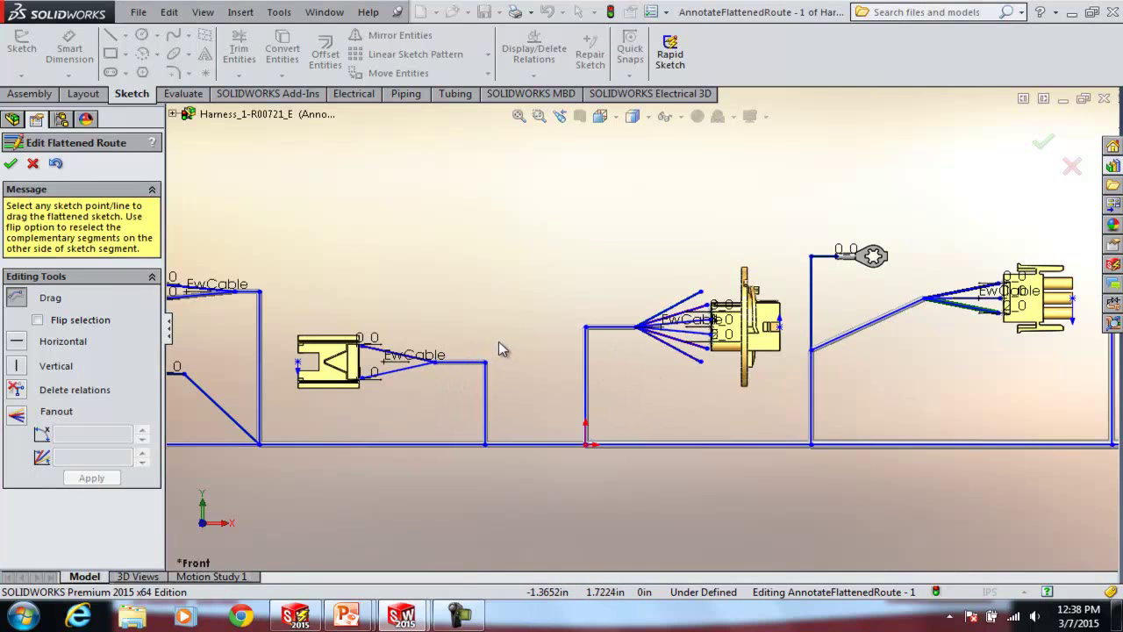
scroll(650, 337, "down", 3)
scroll(525, 307, "down", 1)
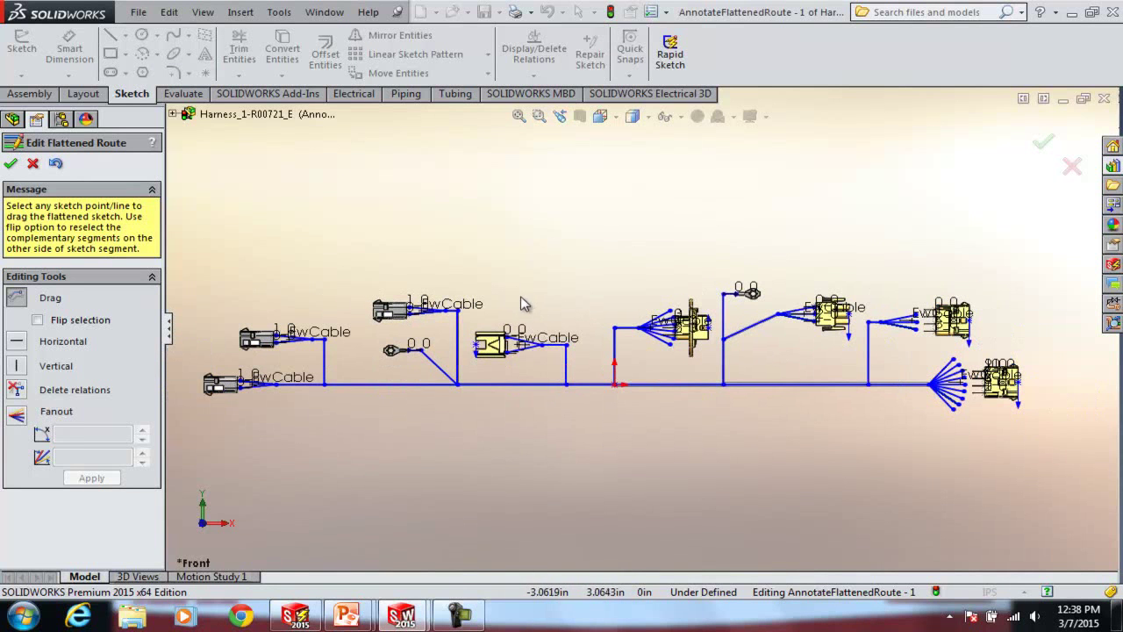
left_click(17, 366)
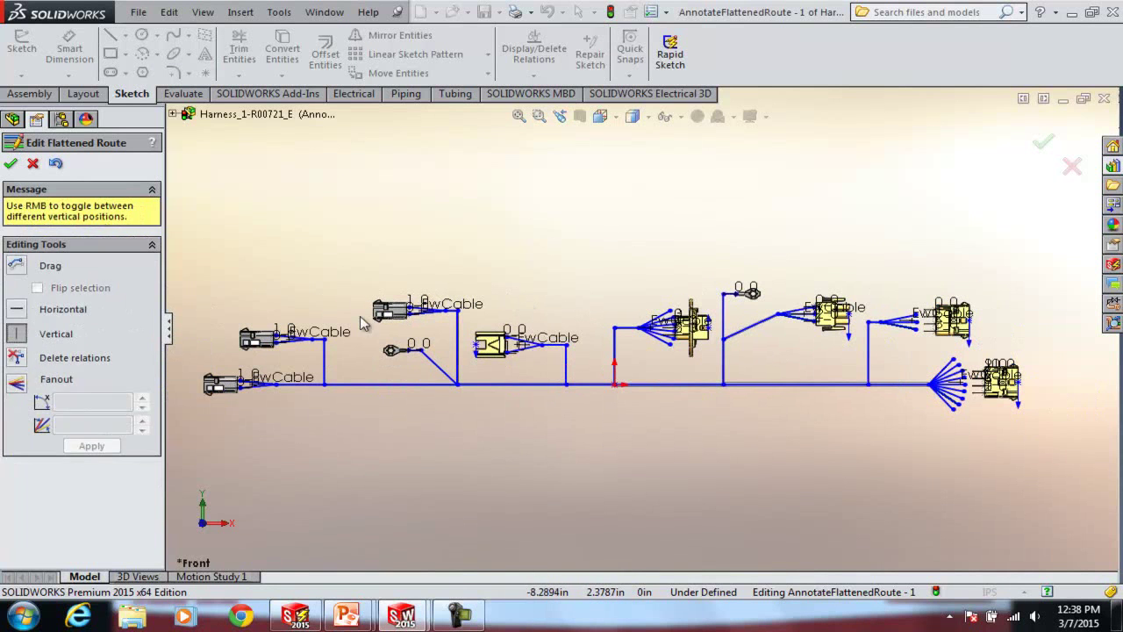
scroll(619, 348, "up", 2)
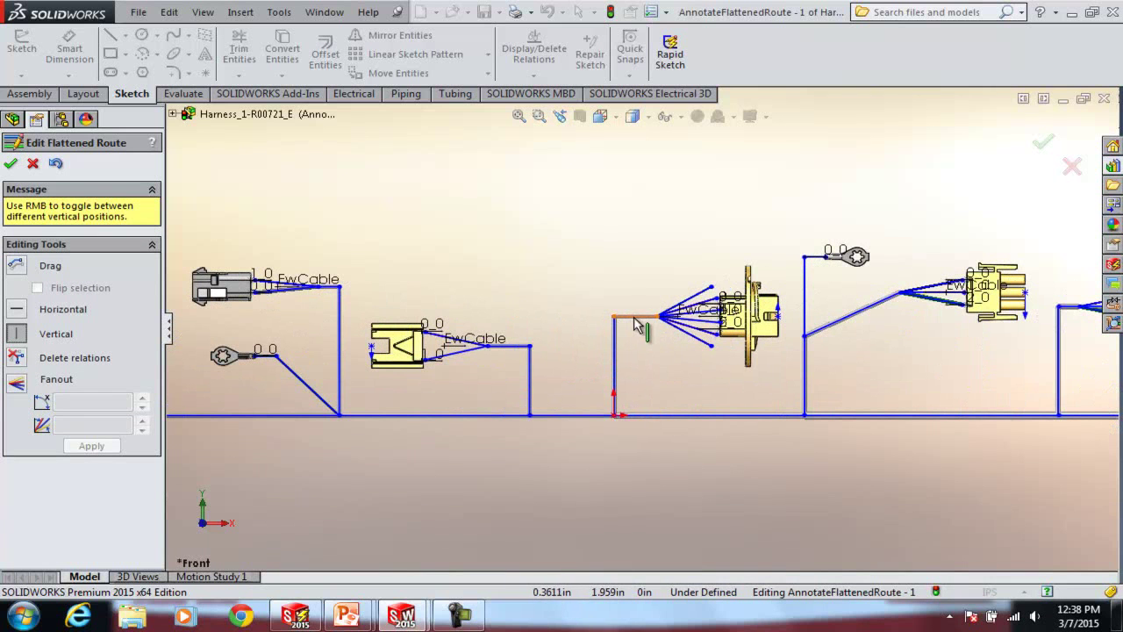
left_click(638, 322)
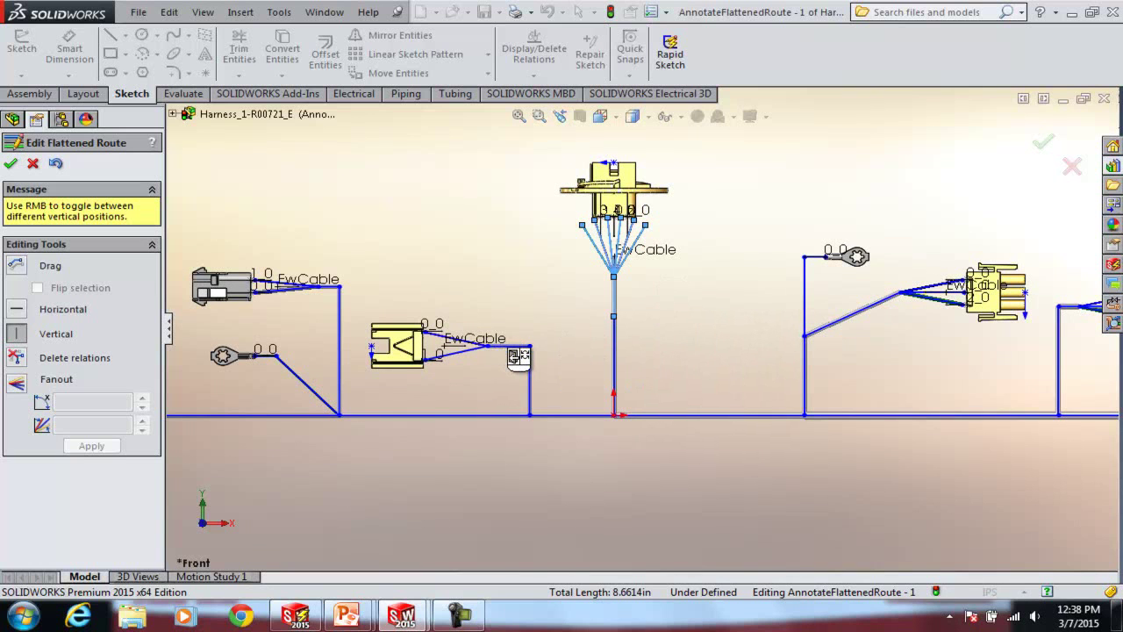
left_click(543, 329)
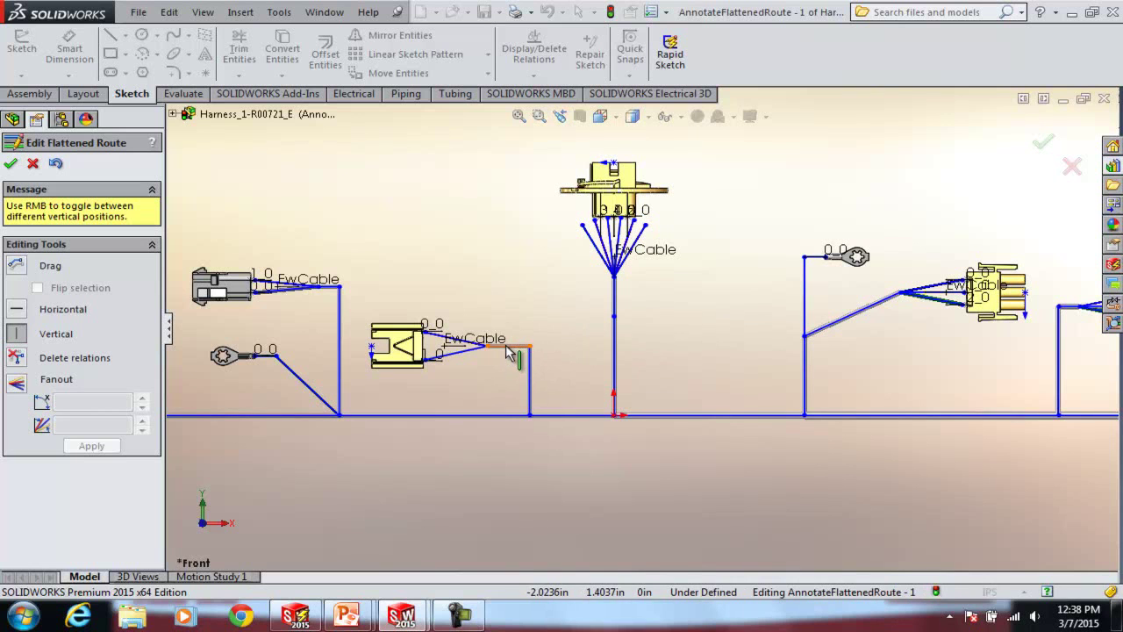
left_click(336, 300)
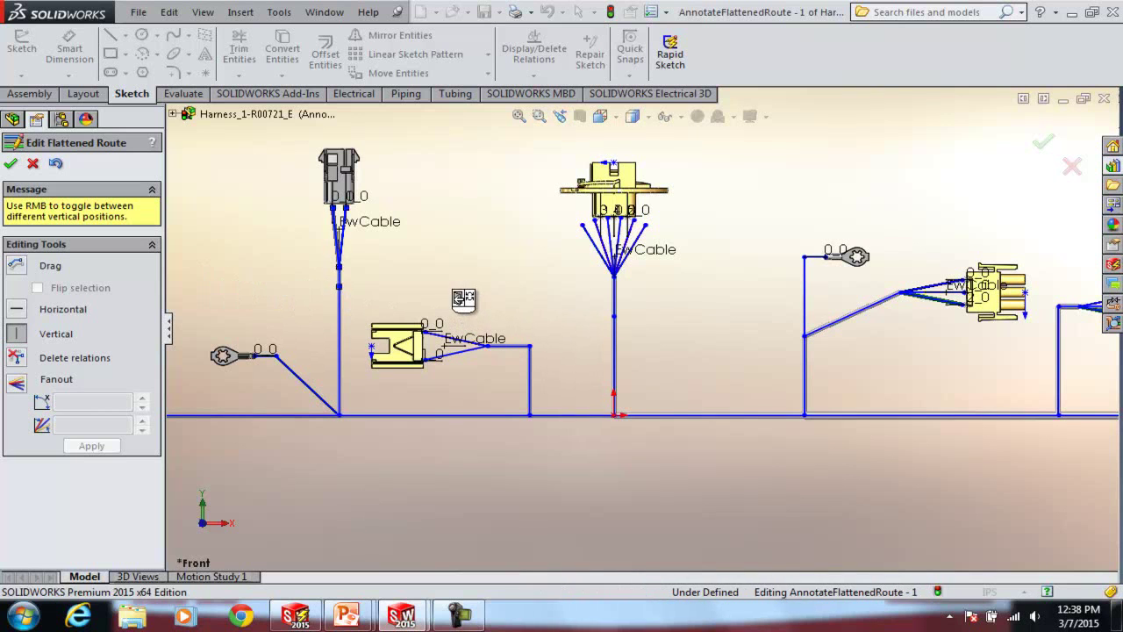
Raise the wire junction of the yellow two-wire connector so its end segment slants upward, and finish editing the flattened route.
left_click(16, 265)
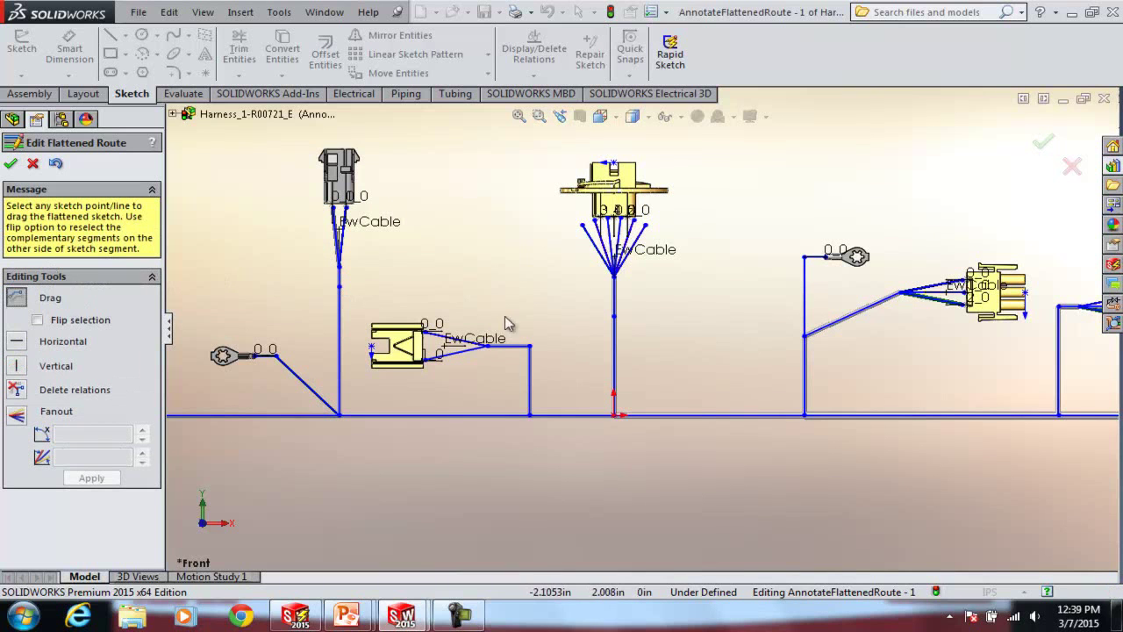
left_click_drag(487, 346, 502, 314)
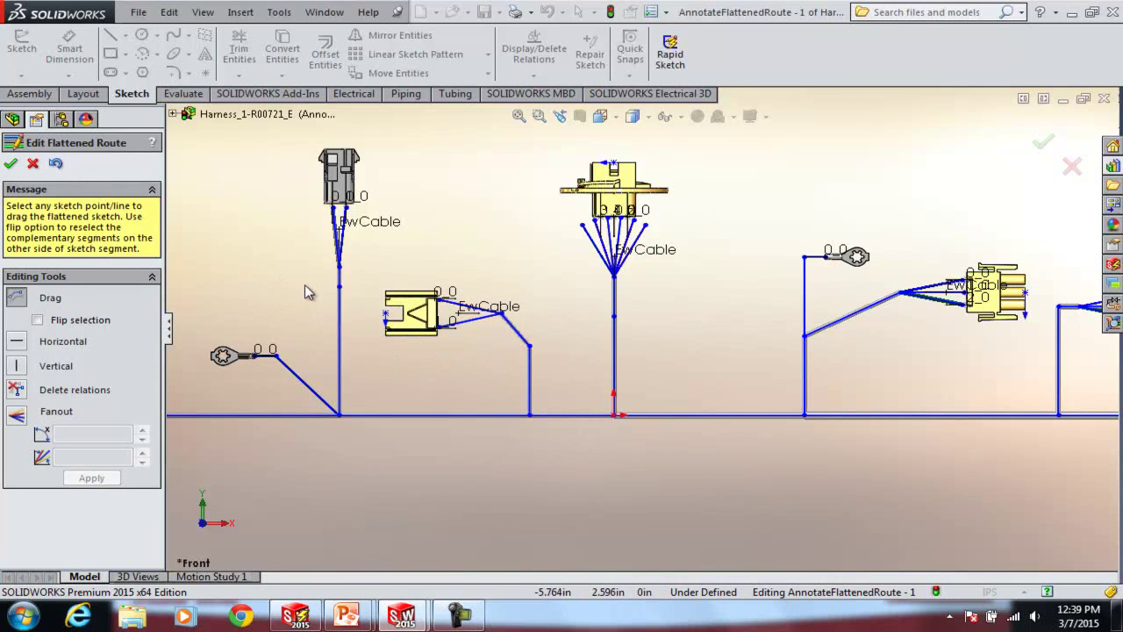
key("f")
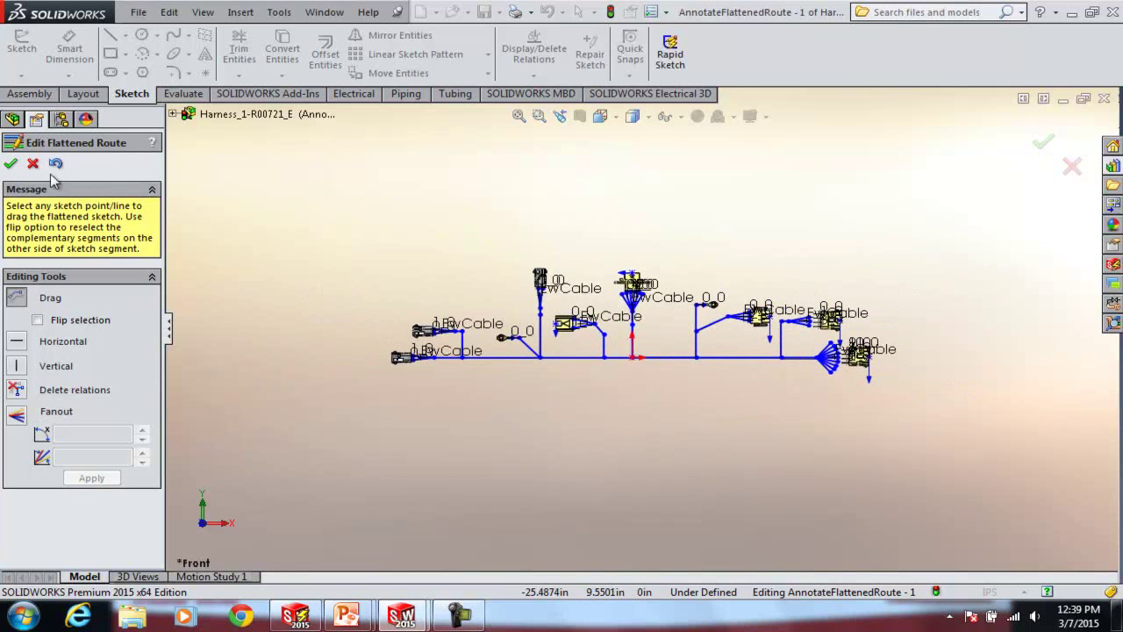
left_click(11, 163)
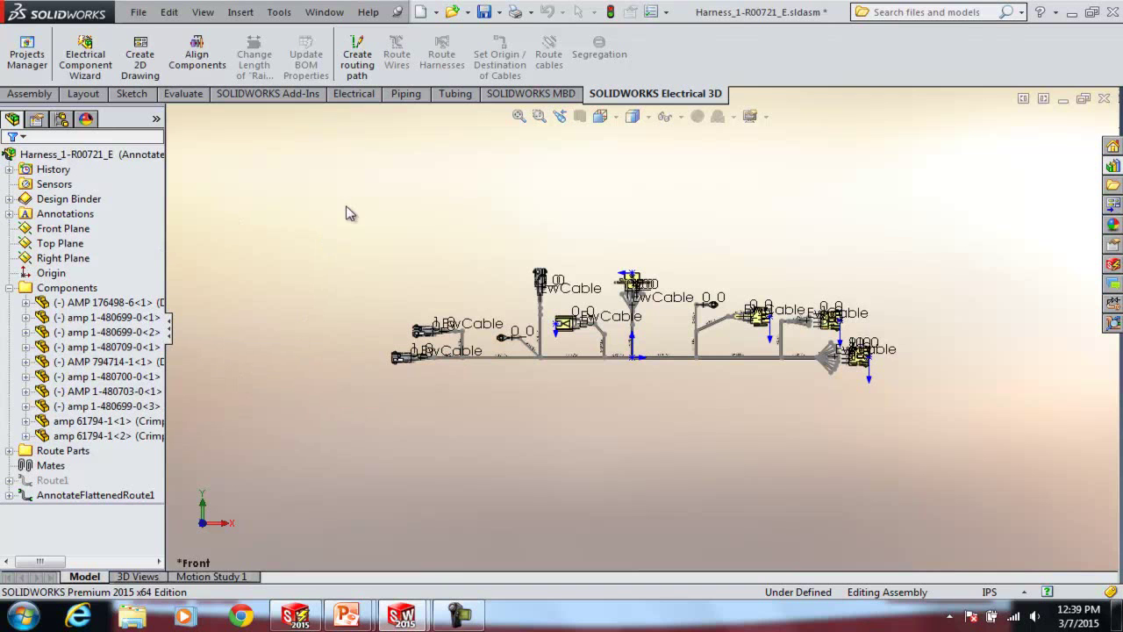
Create an a0 - landscape drawing of the flattened route with electrical BOM and balloons, without cut list or connector table, adding the BOM length field.
left_click(360, 95)
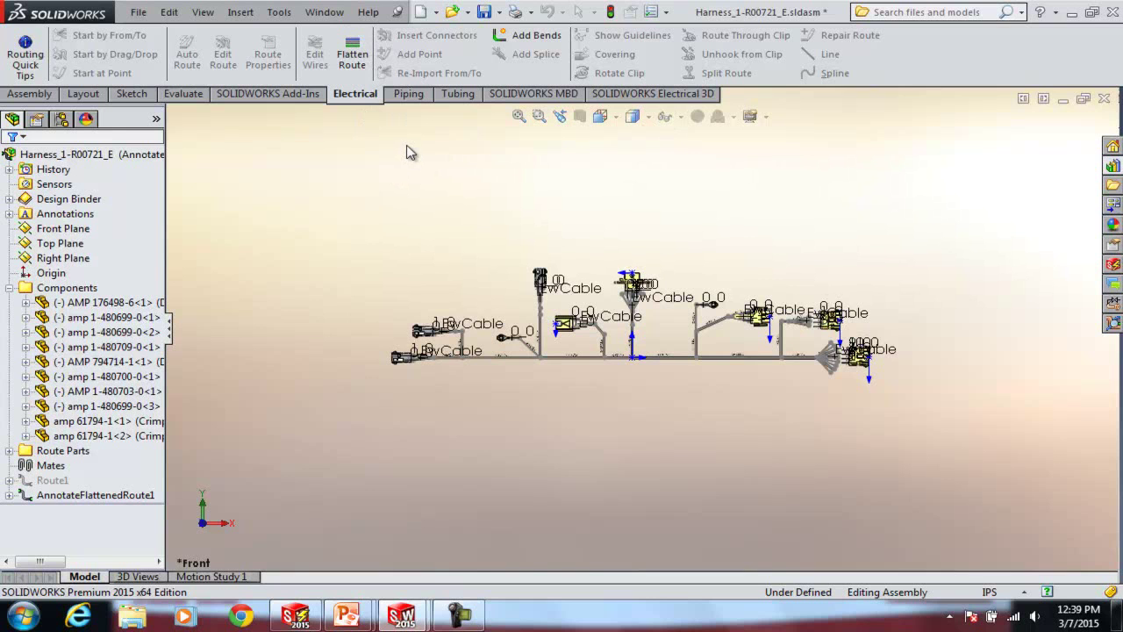
left_click(352, 53)
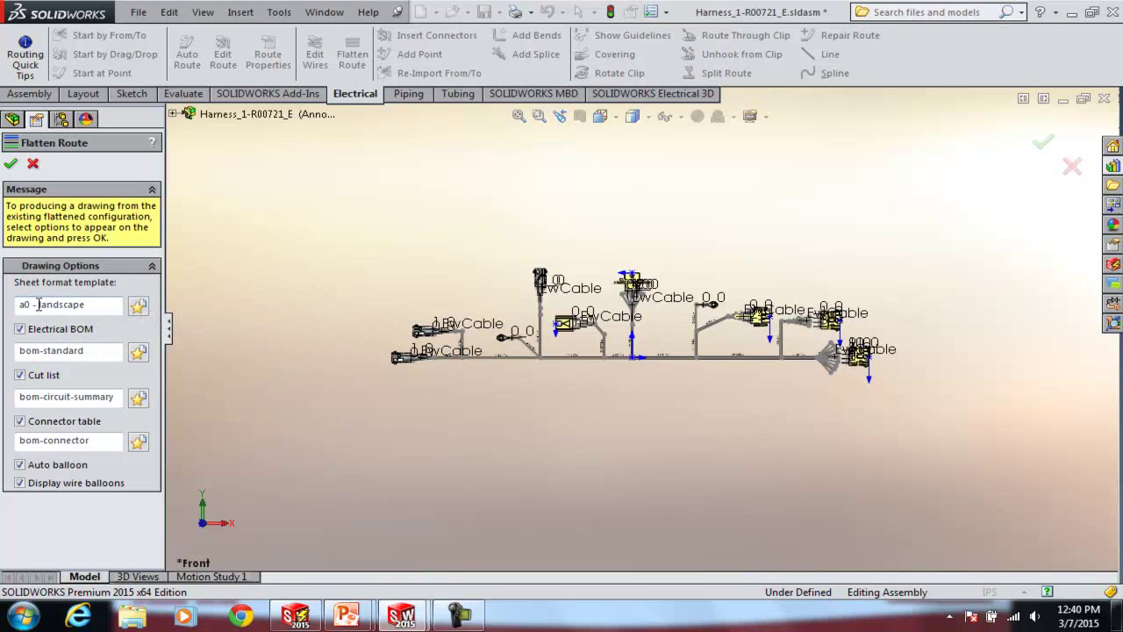
left_click(20, 375)
left_click(20, 395)
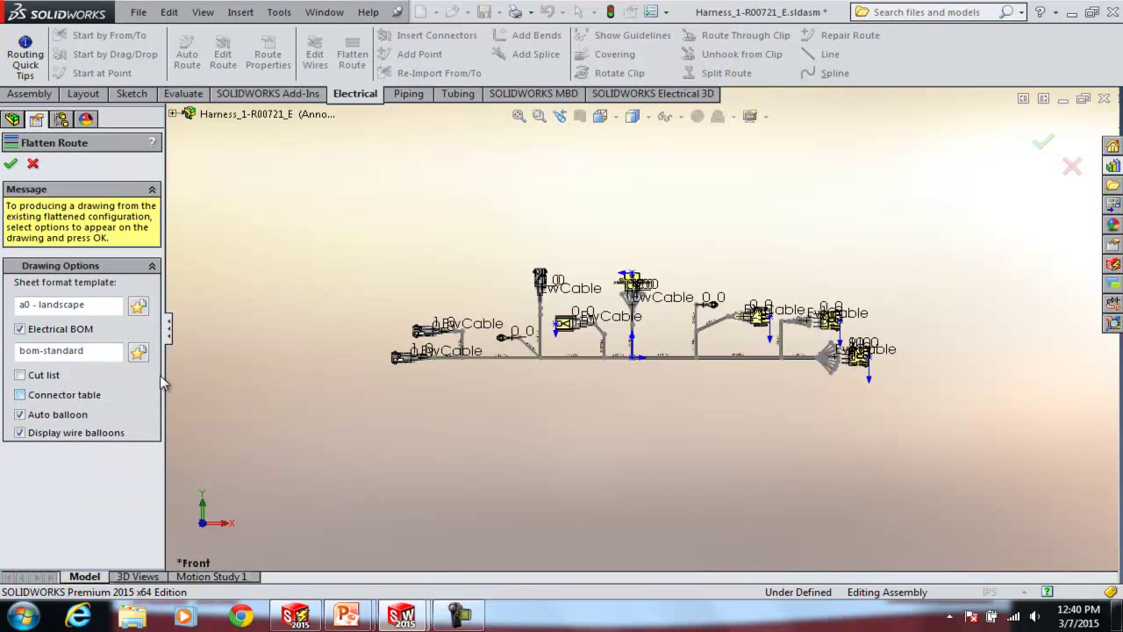
left_click(11, 165)
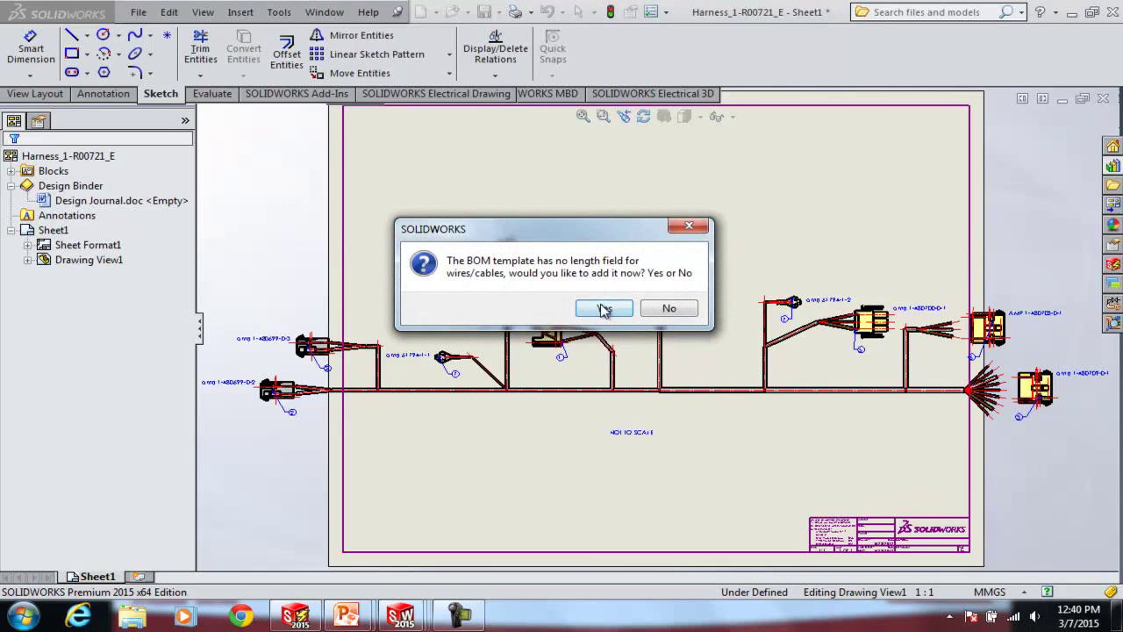
left_click(603, 305)
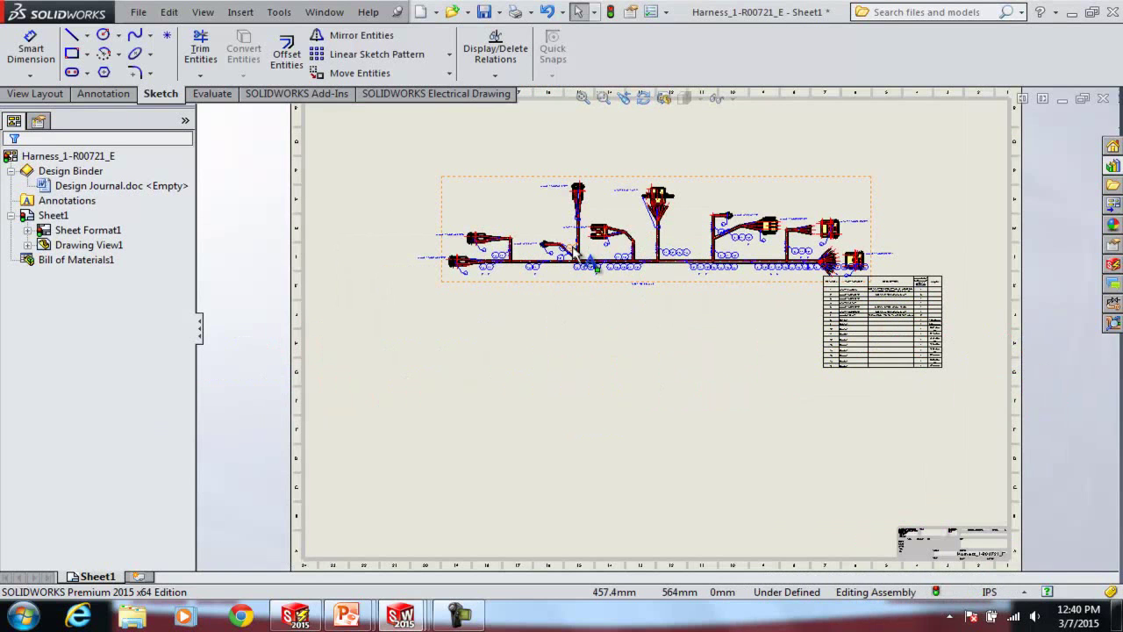
Move the flattened harness view up and to the left on the sheet and widen the bill of materials table.
left_click_drag(711, 193, 674, 162)
mouse_move(816, 277)
left_mouse_down()
mouse_move(810, 289)
mouse_move(796, 281)
mouse_move(805, 278)
left_mouse_up()
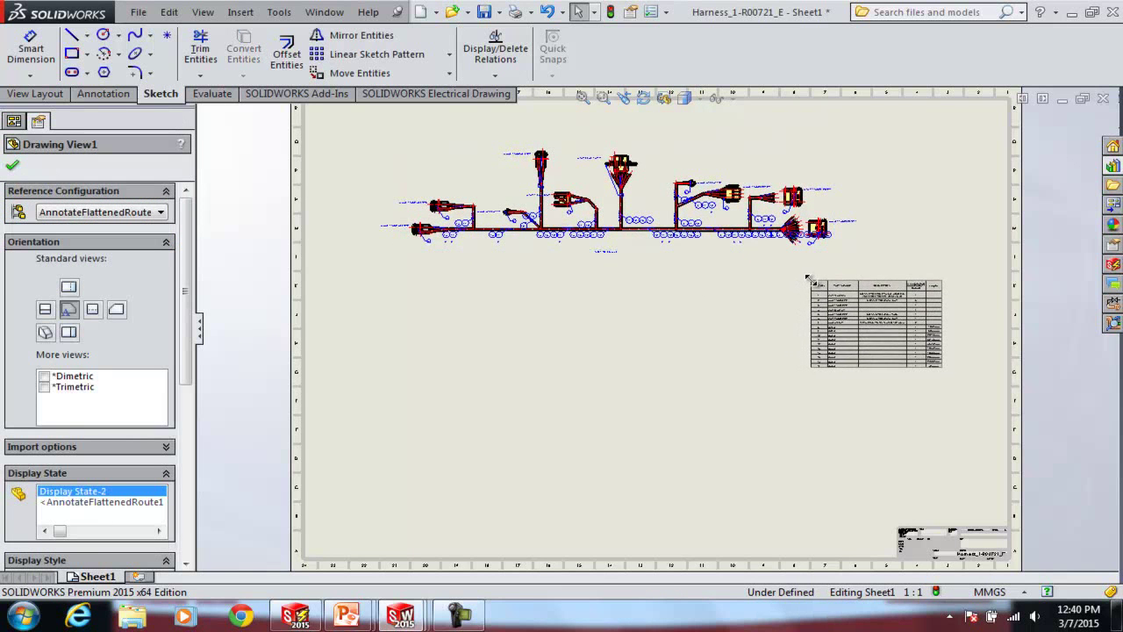
left_click(708, 318)
scroll(877, 303, "down", 5)
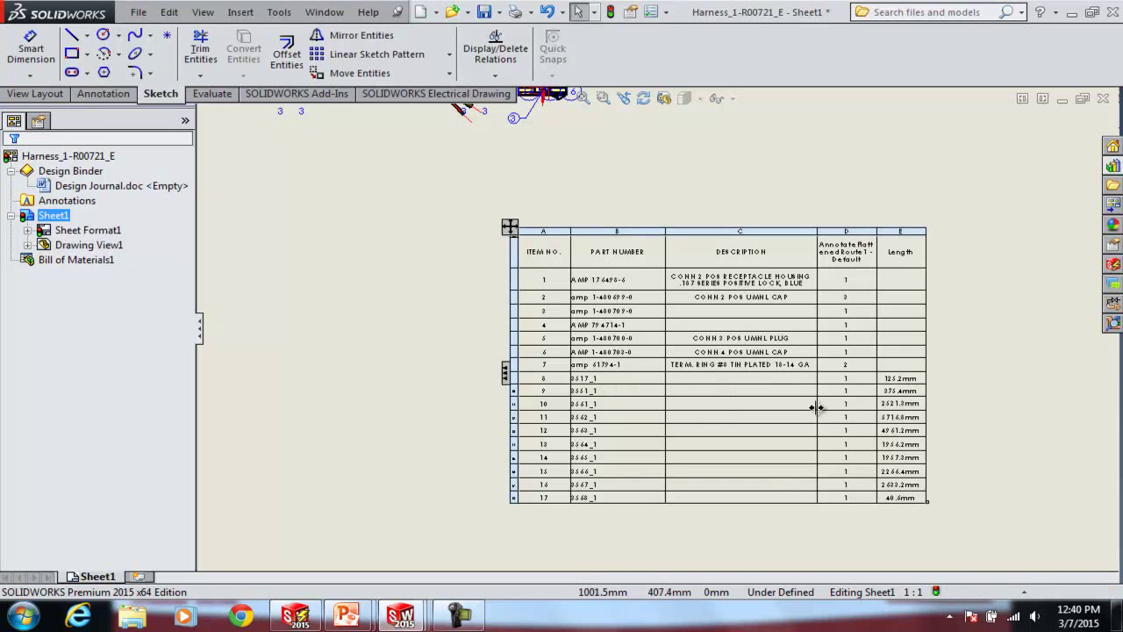
Move balloon 3 beyond the amp 1-480709-0 connector and reposition the trunk and AMP 1-480703-0 branch stacked balloons clear of wires and notes.
scroll(356, 294, "up", 5)
scroll(431, 359, "down", 2)
scroll(430, 359, "up", 2)
scroll(707, 301, "down", 5)
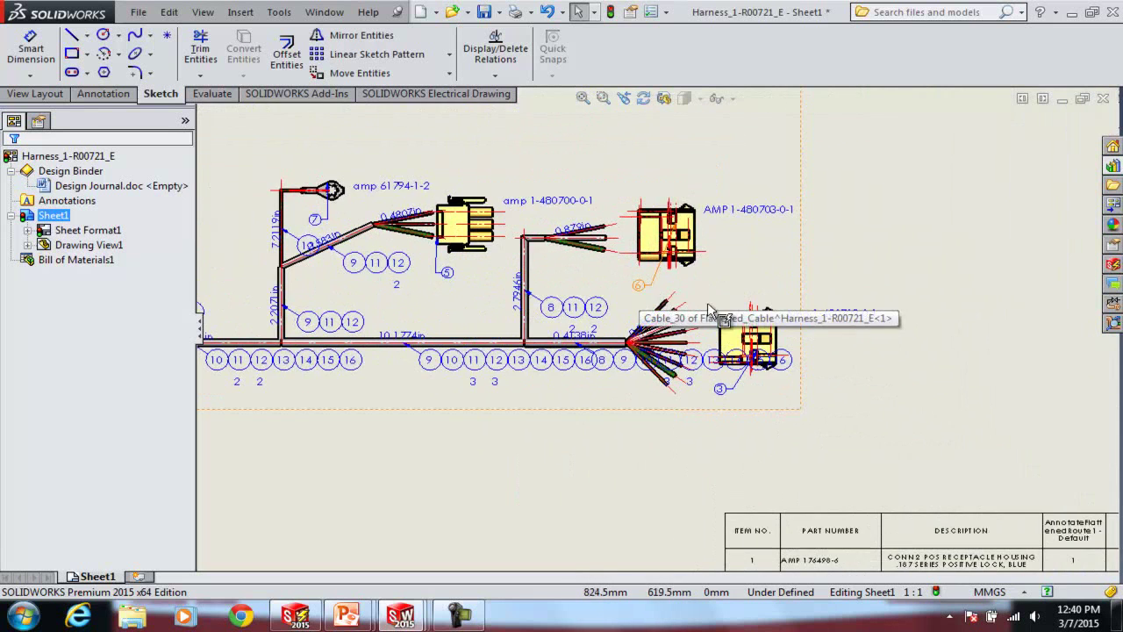
scroll(709, 307, "down", 3)
left_click_drag(756, 417, 782, 507)
left_click_drag(760, 463, 955, 372)
left_click_drag(383, 412, 389, 537)
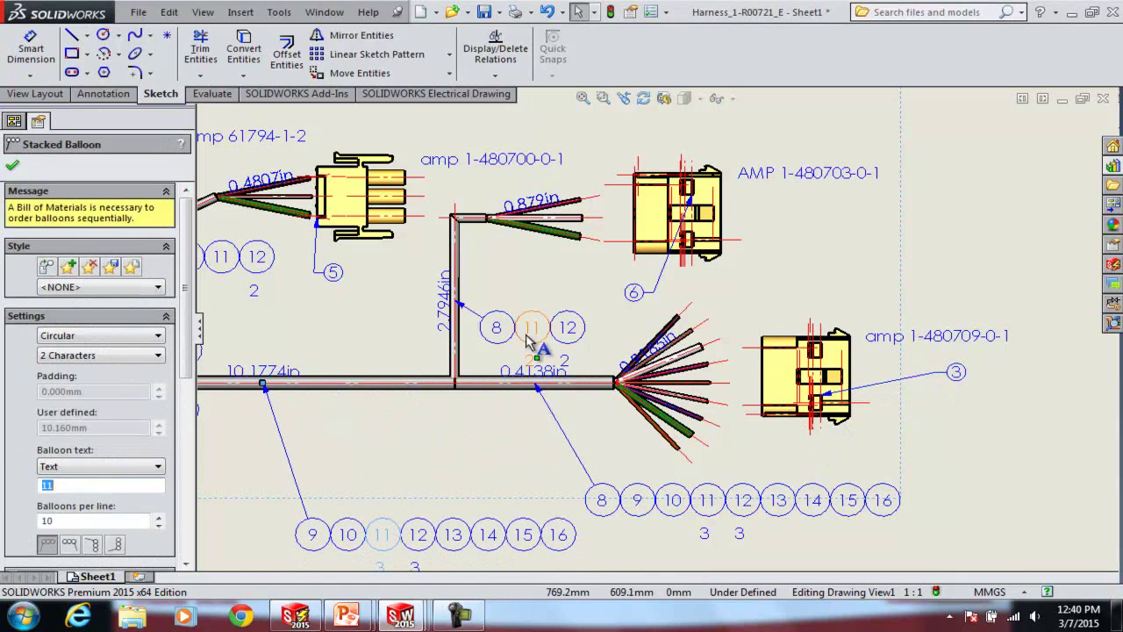
left_click_drag(530, 342, 531, 308)
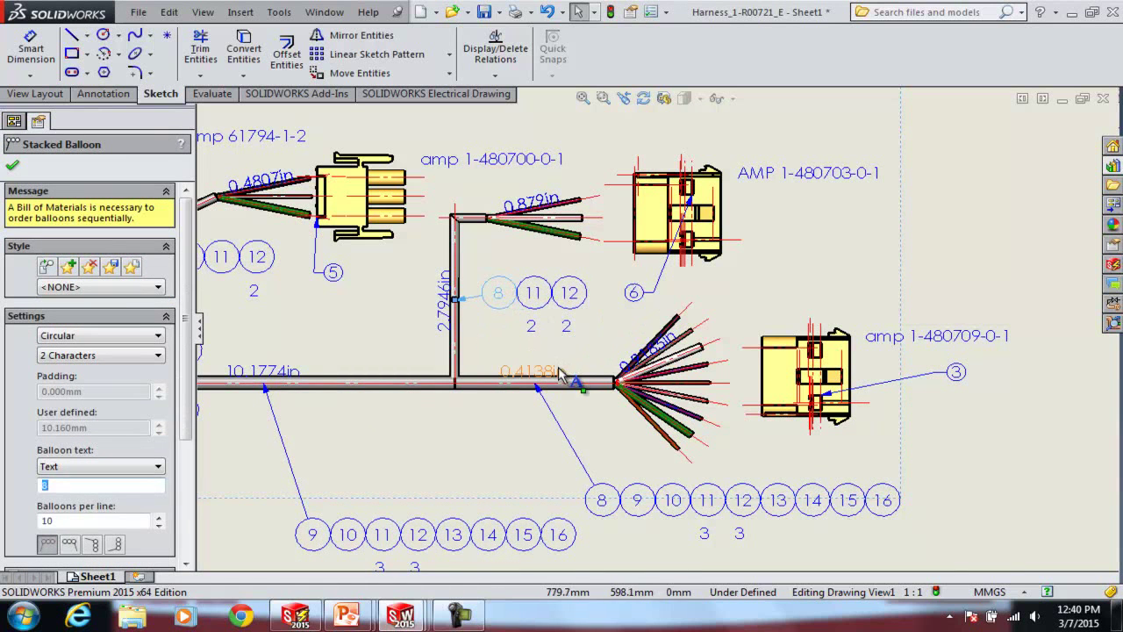
Move the 0.4138in, 0.9185in, 2.7946in and 0.879in length notes clear of the wires they overlap.
left_click_drag(559, 372, 554, 353)
scroll(535, 403, "down", 3)
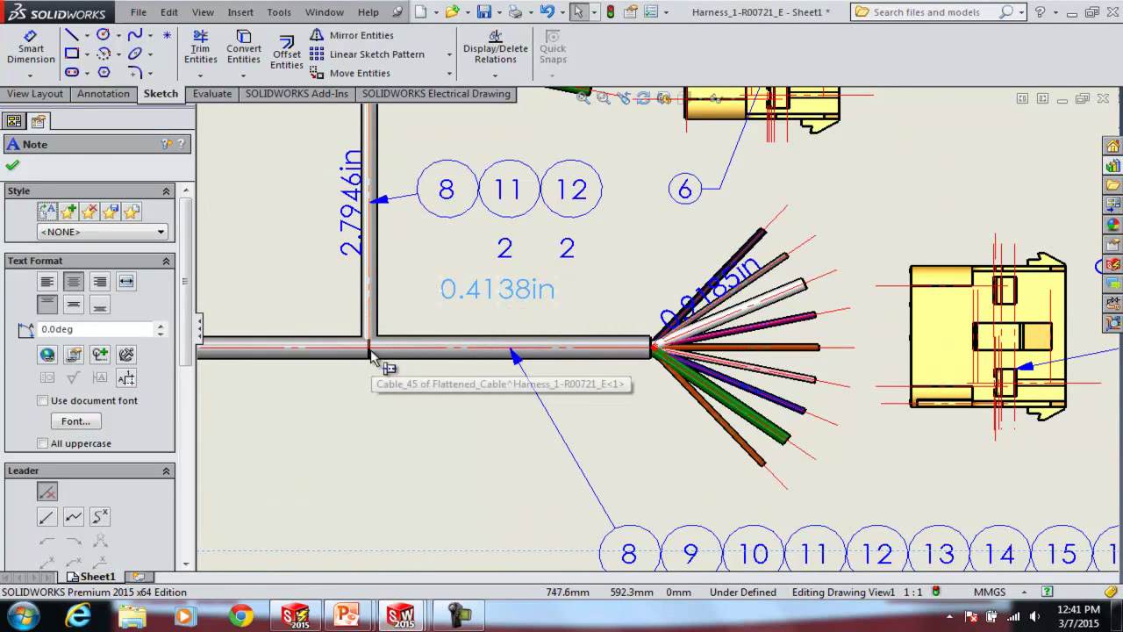
left_click_drag(709, 294, 687, 247)
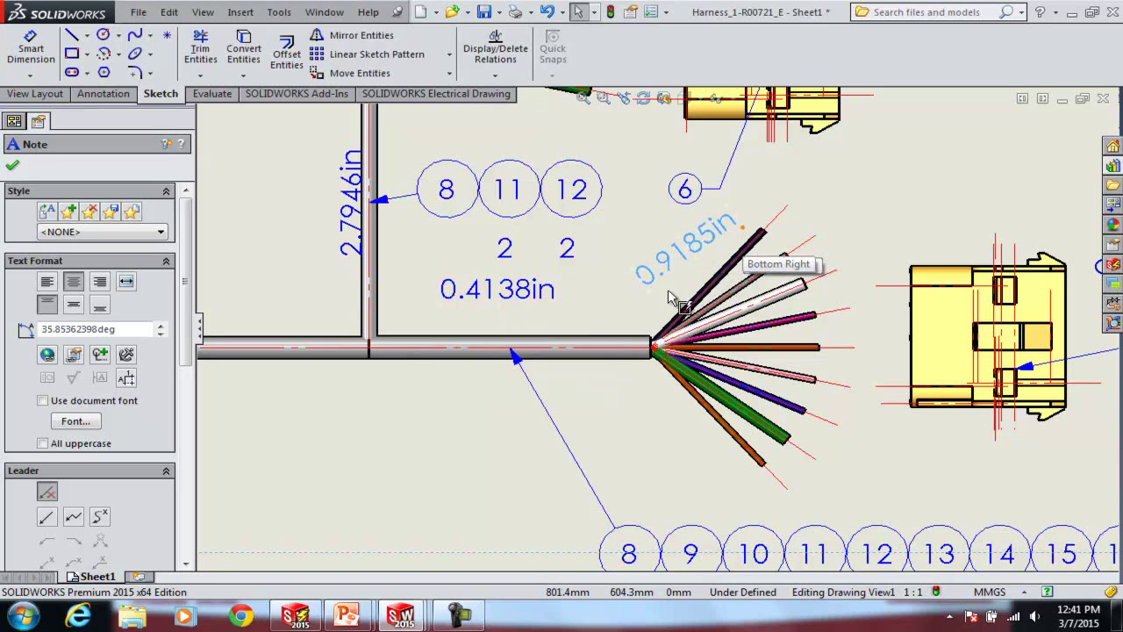
left_click_drag(351, 224, 308, 224)
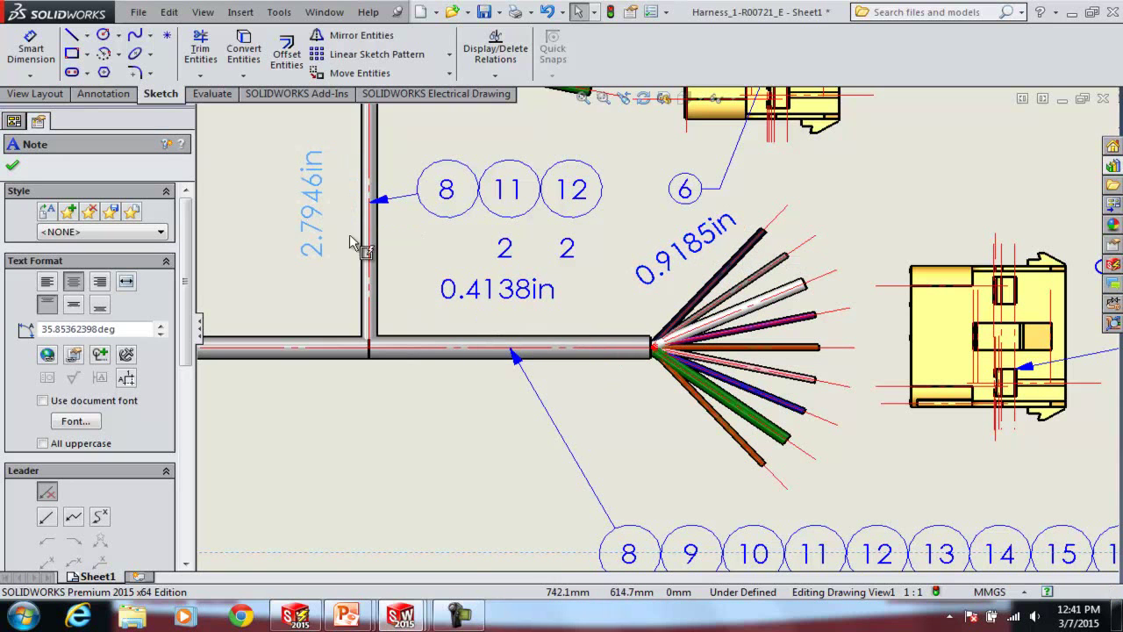
scroll(458, 254, "up", 3)
scroll(497, 273, "up", 2)
scroll(614, 230, "down", 5)
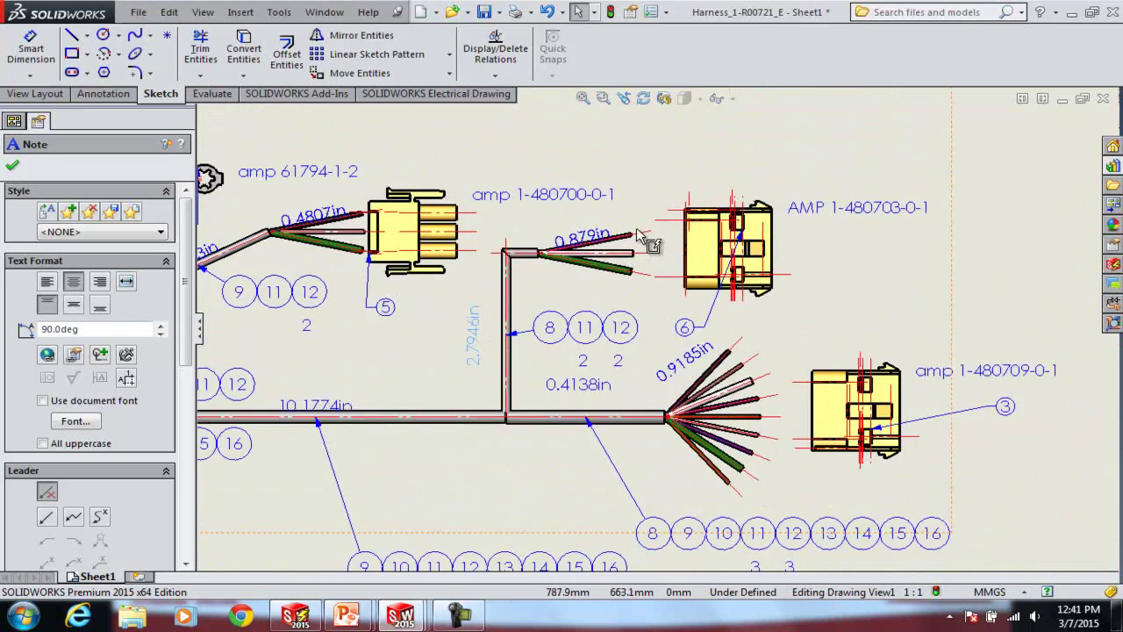
left_click_drag(552, 292, 548, 260)
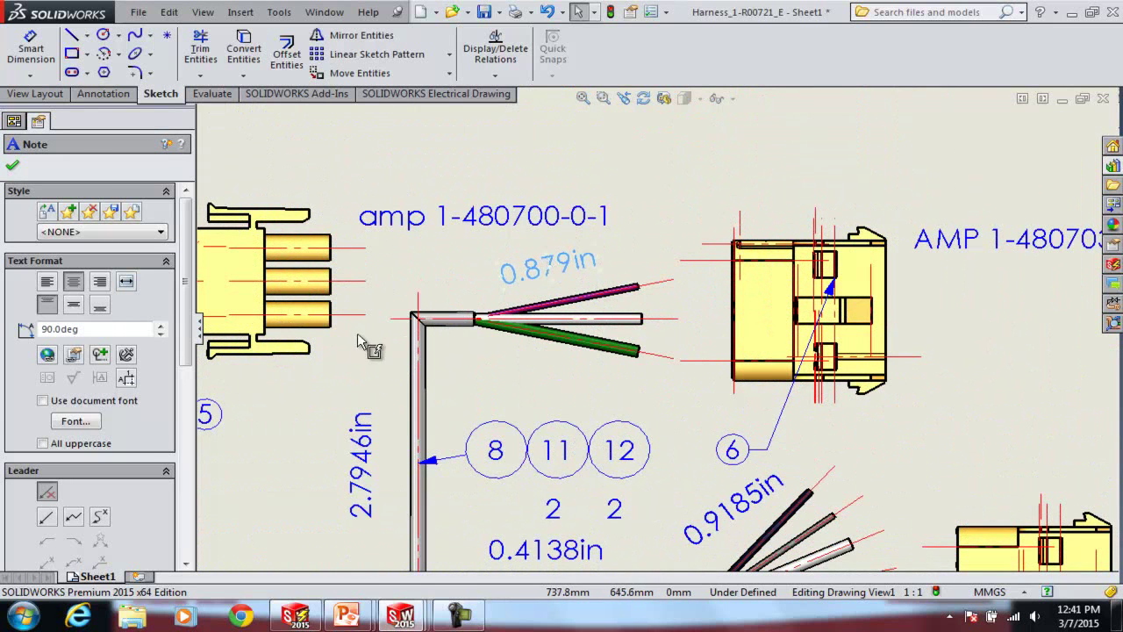
Move balloon 6 to the outer side of the AMP 1-480703-0 connector and fit the drawing in view.
left_click(359, 354)
mouse_move(733, 449)
left_mouse_down()
mouse_move(892, 286)
mouse_move(1002, 326)
left_mouse_up()
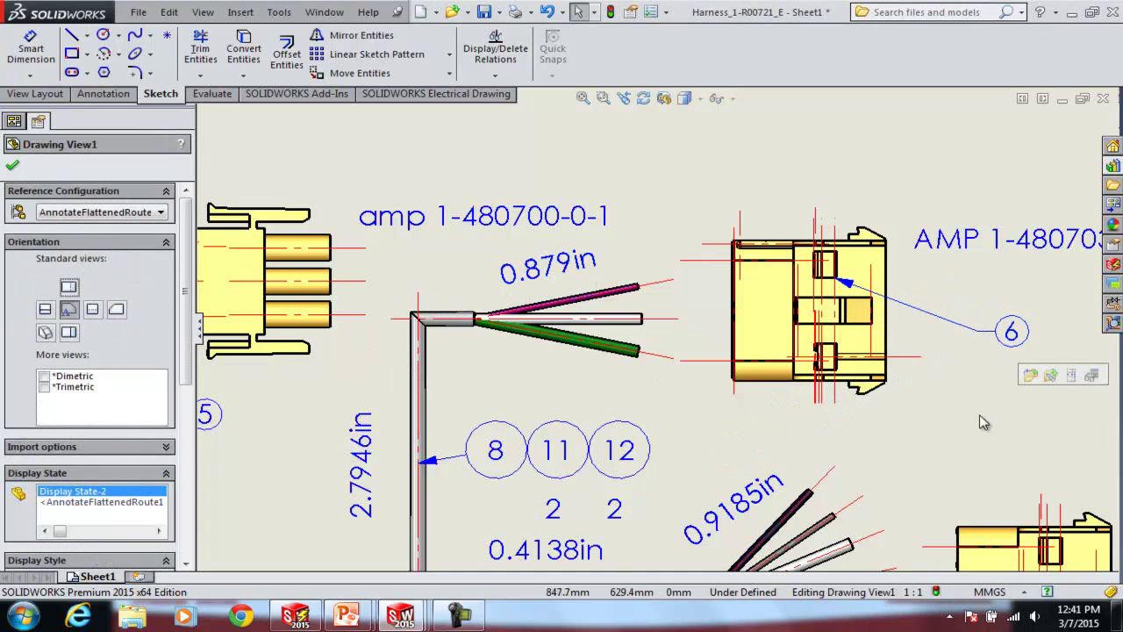
key("f")
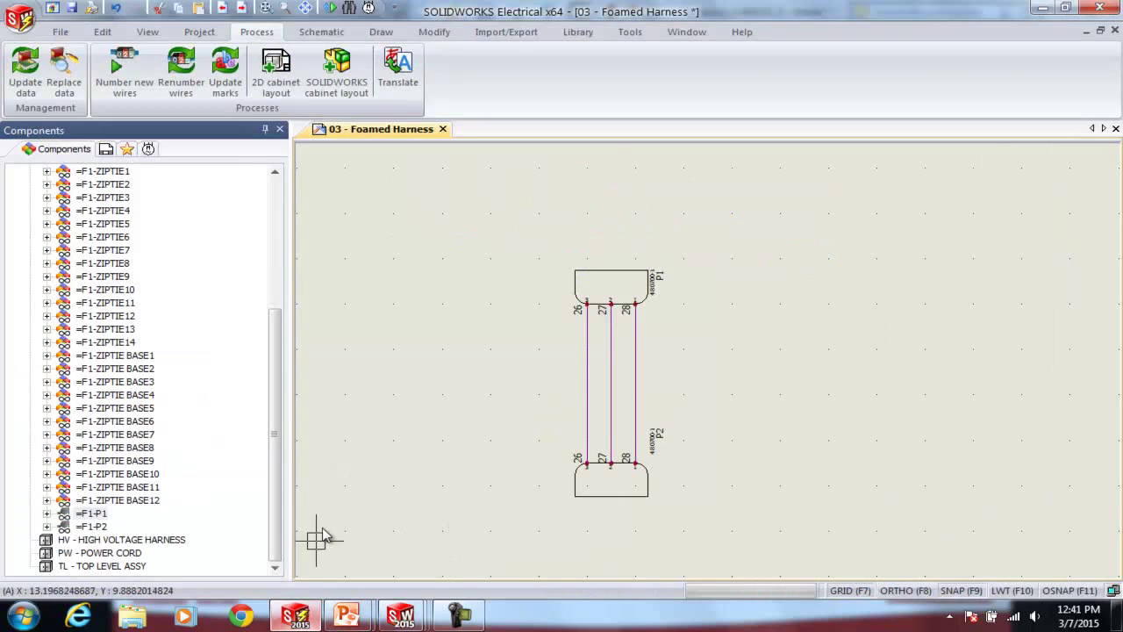
Switch to SOLIDWORKS Electrical, open the project's report manager and view the report configurations available to add.
left_click(295, 616)
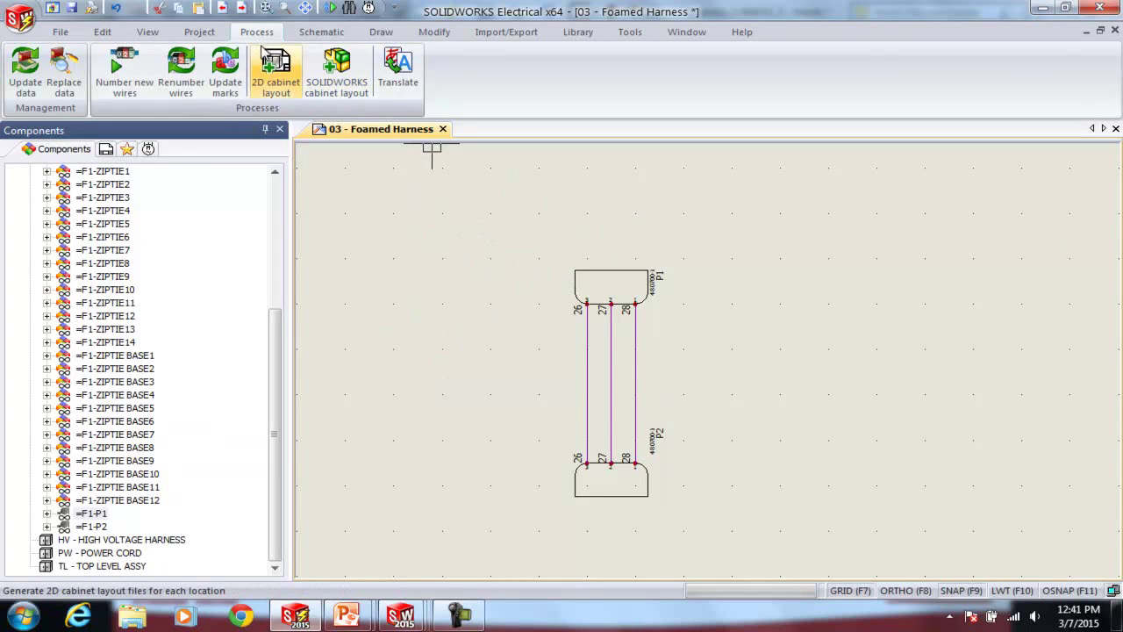
left_click(199, 32)
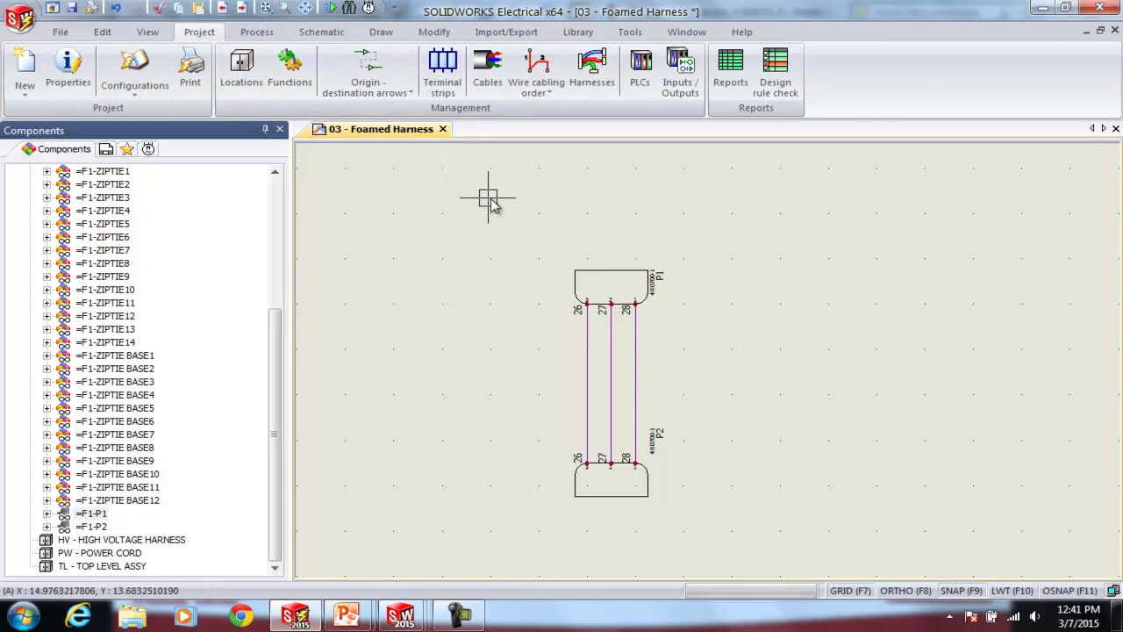
left_click(731, 69)
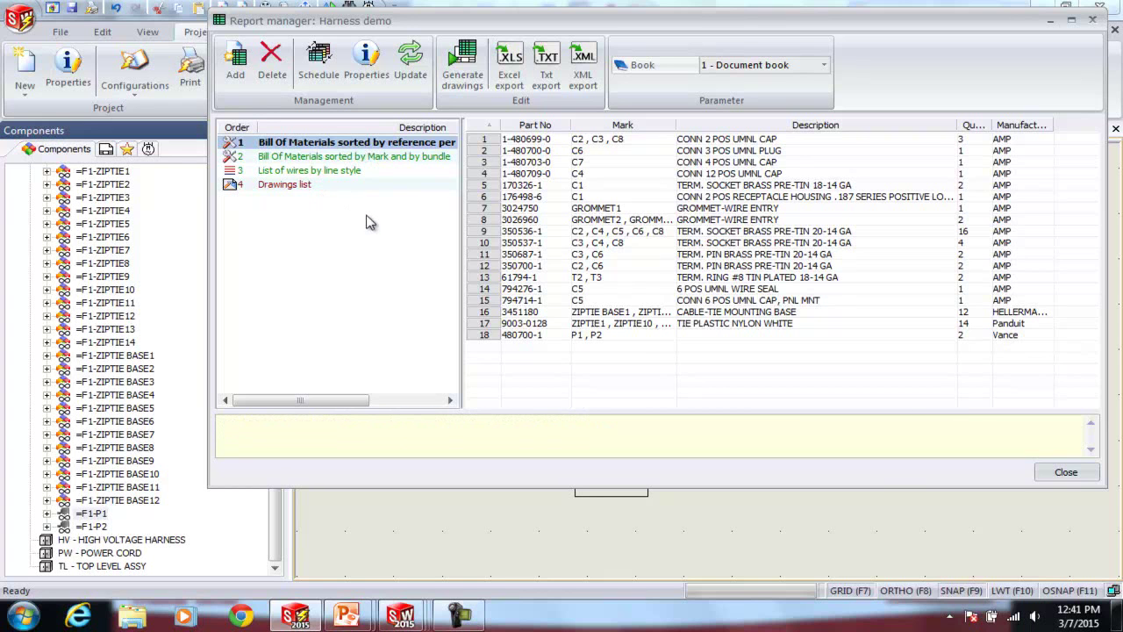
left_click(235, 62)
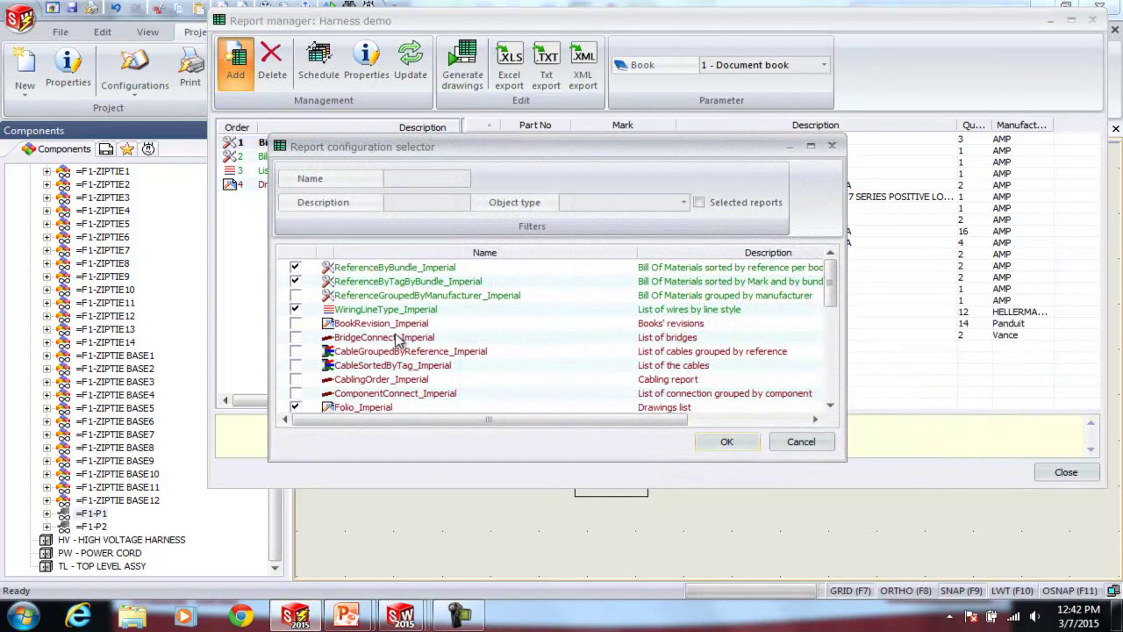
left_click(801, 443)
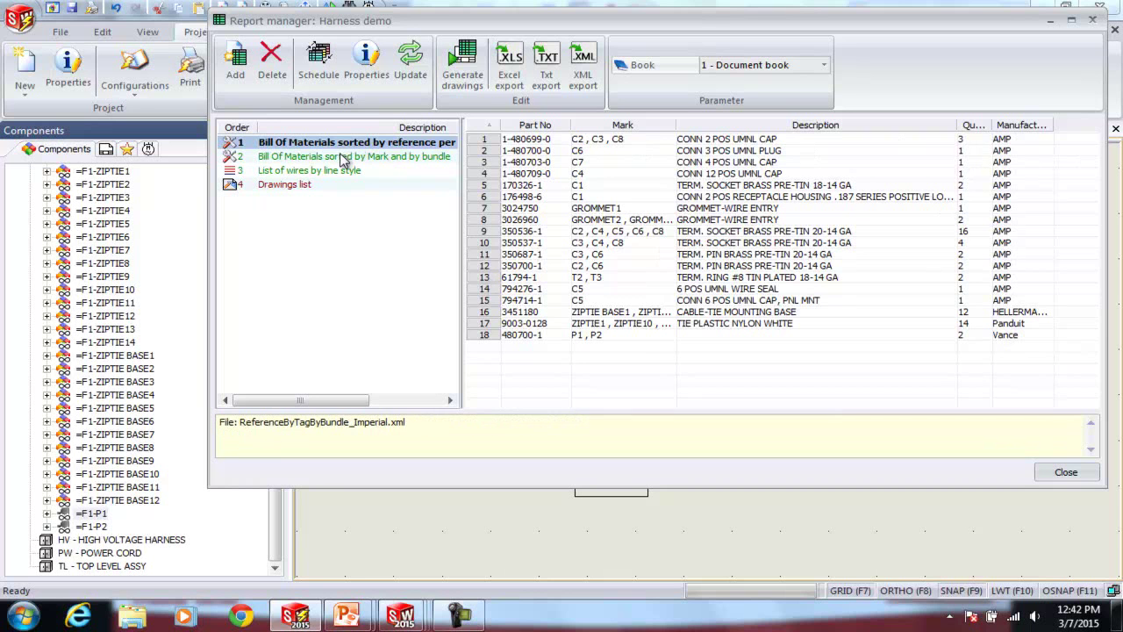
Examine the column settings and available columns of the Bill Of Materials sorted by Mark and by bundle report configuration.
left_click(390, 160)
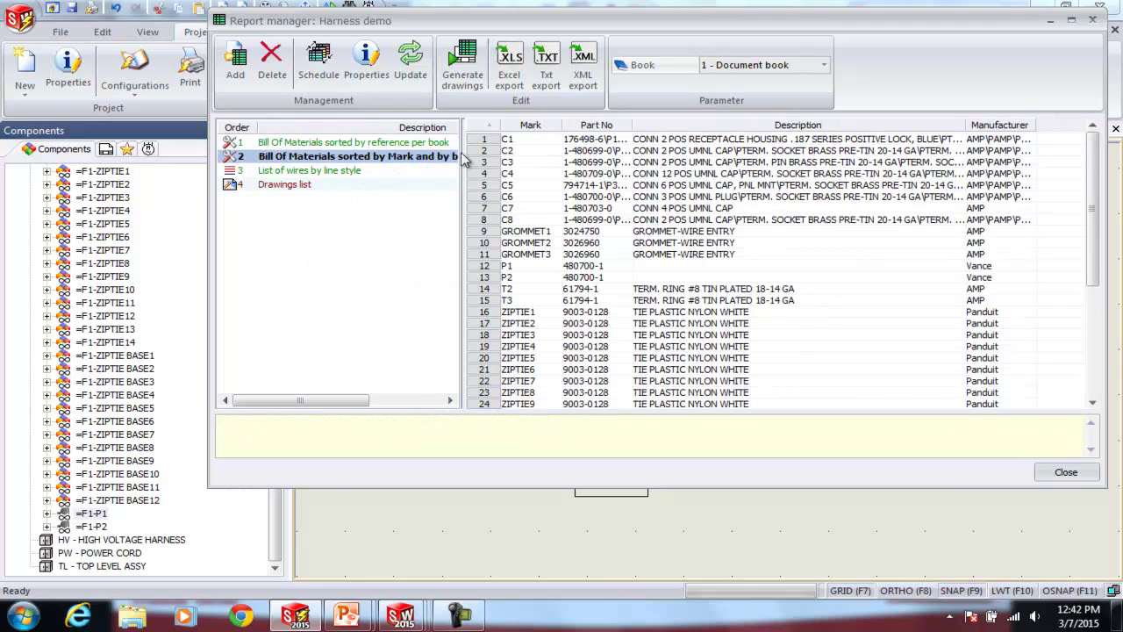
left_click_drag(363, 401, 375, 403)
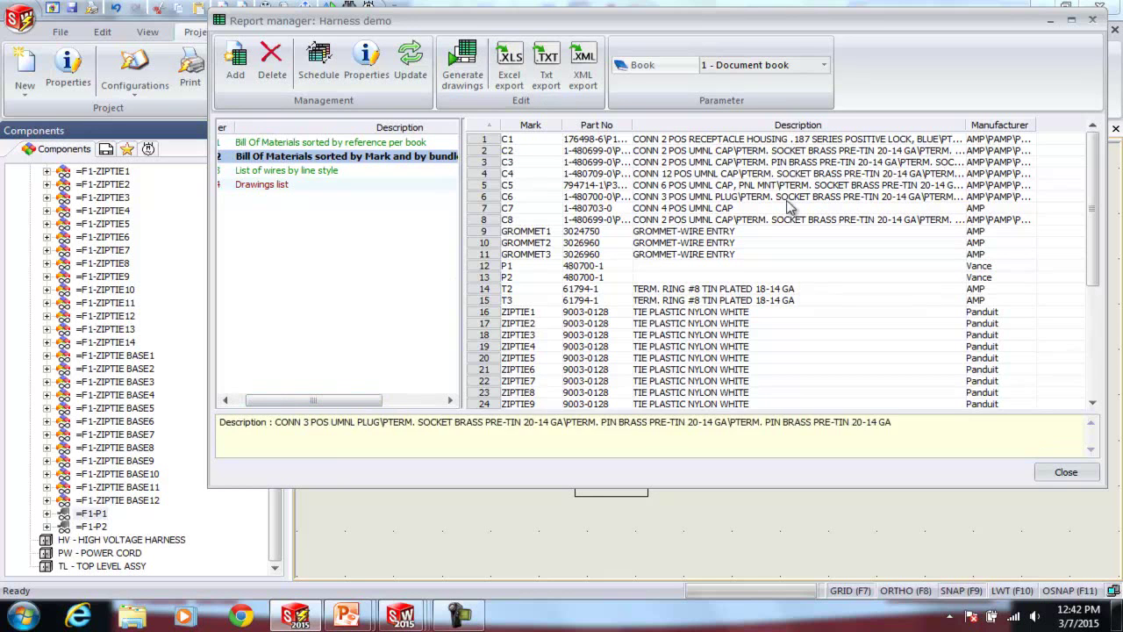
left_click(367, 65)
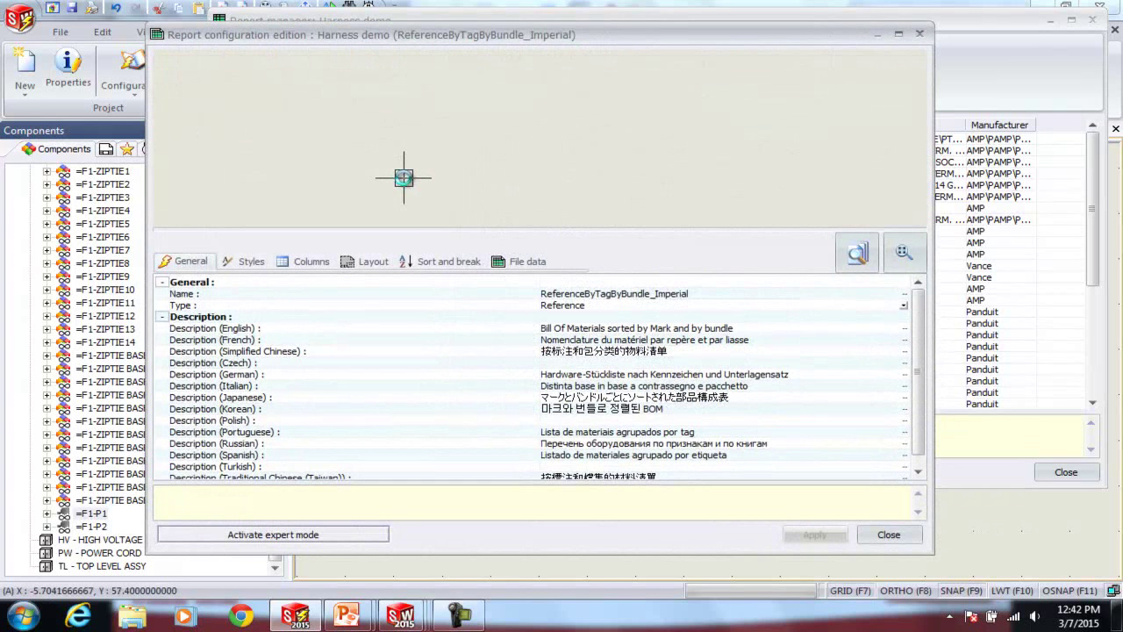
left_click(308, 263)
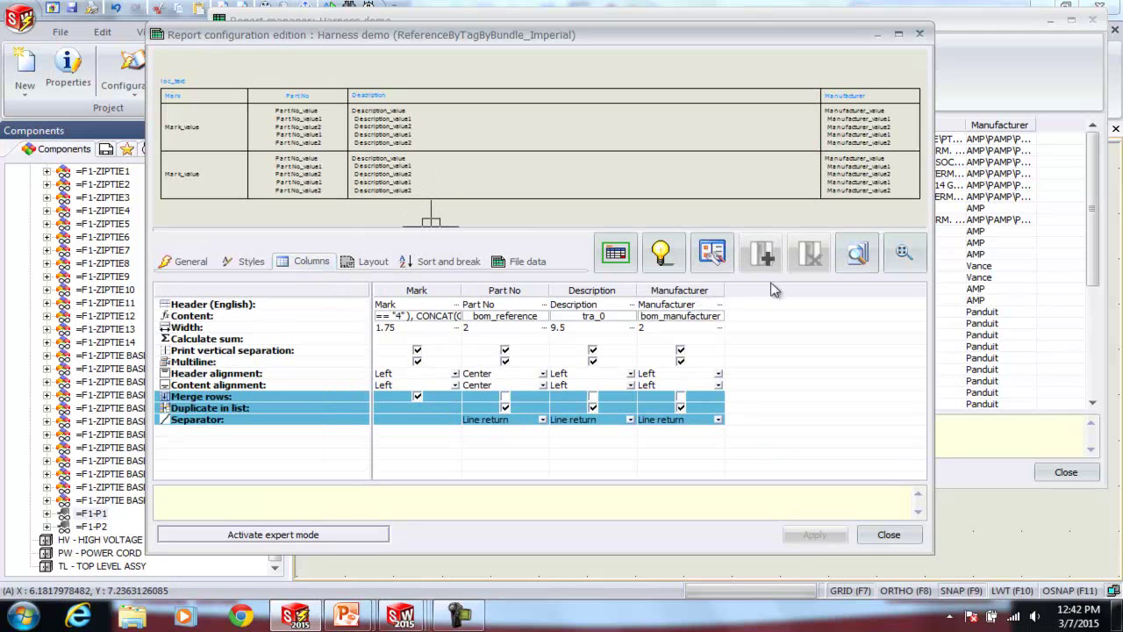
left_click(713, 252)
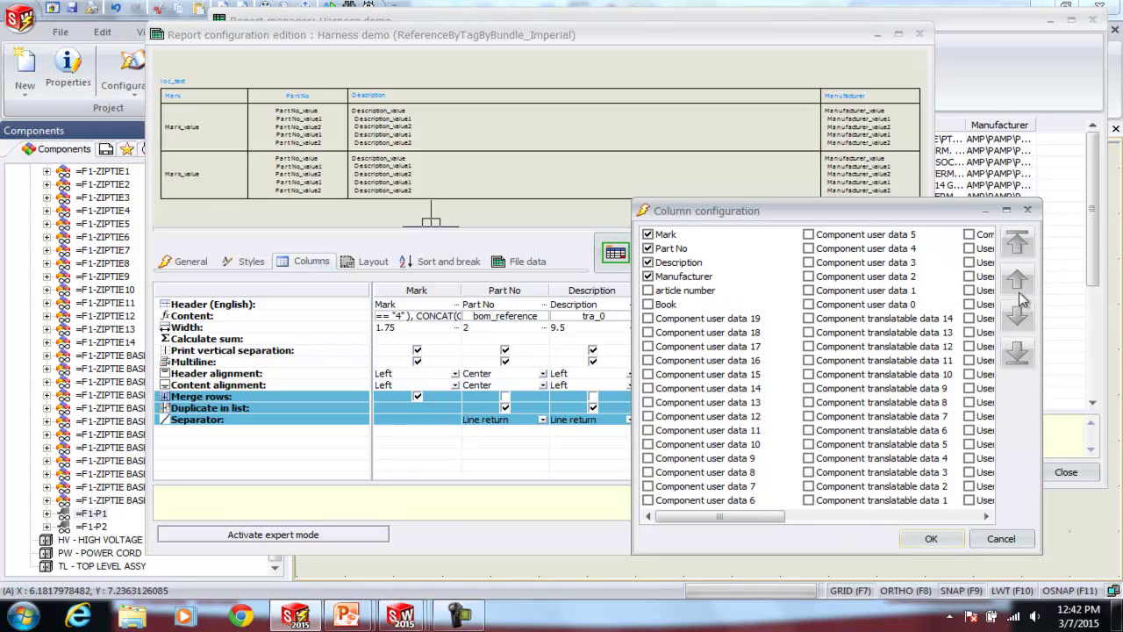
left_click(1000, 539)
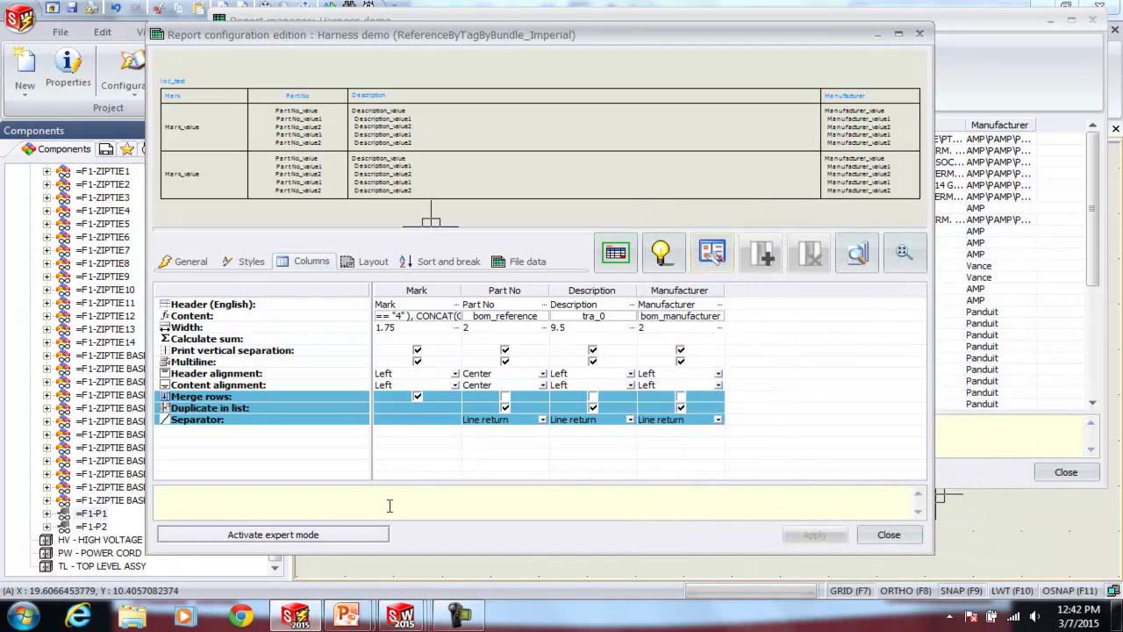
Activate expert mode for the report configuration, view its SQL query and close the configuration.
left_click(288, 535)
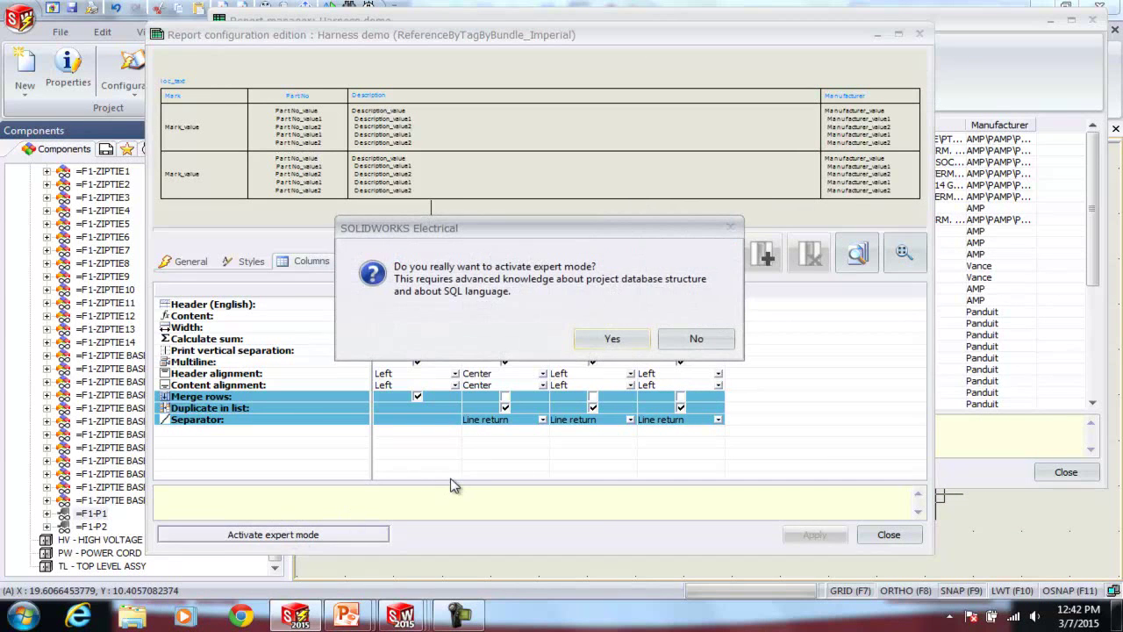
left_click(612, 340)
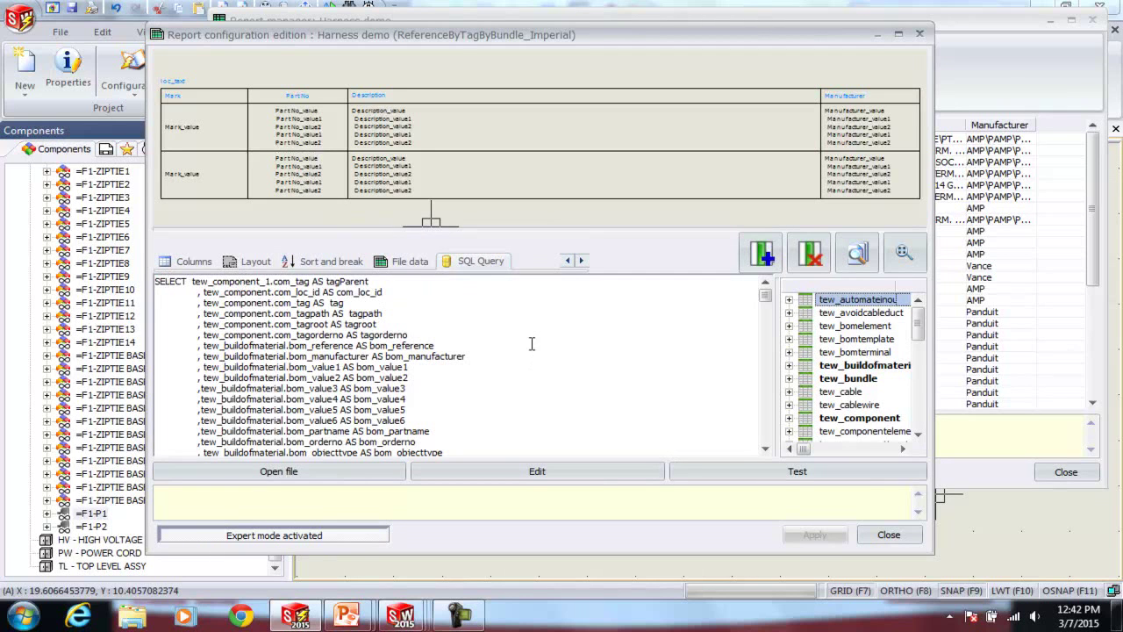
left_click(888, 535)
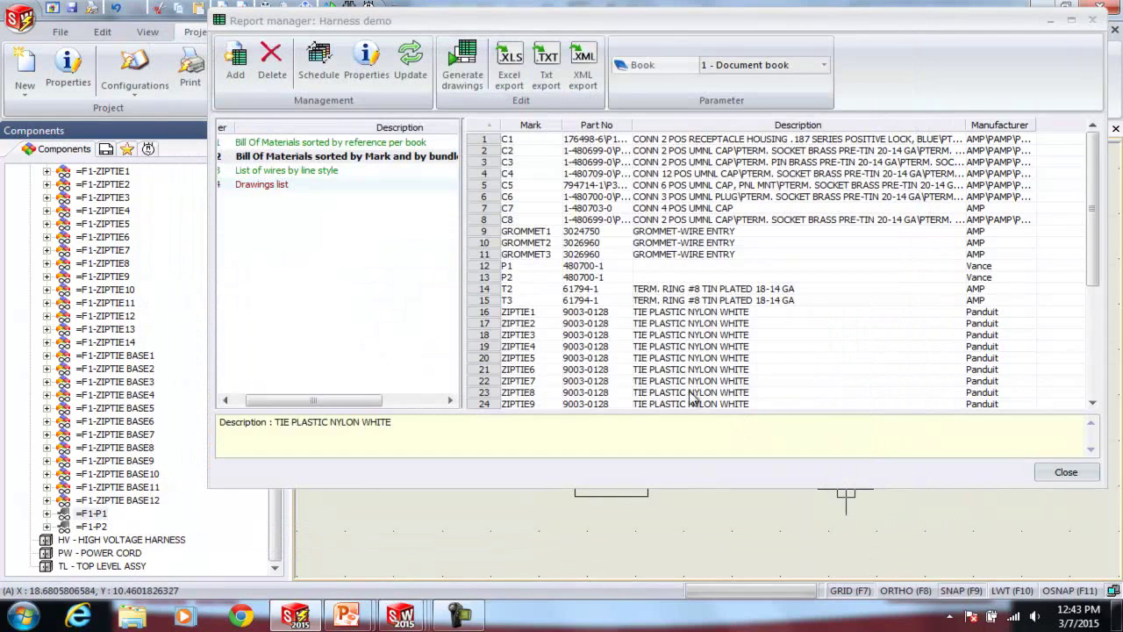
Preview the wire and drawings list reports, and generate report drawings for both bills of materials, the list of wires by line style and the drawings list.
left_click(306, 171)
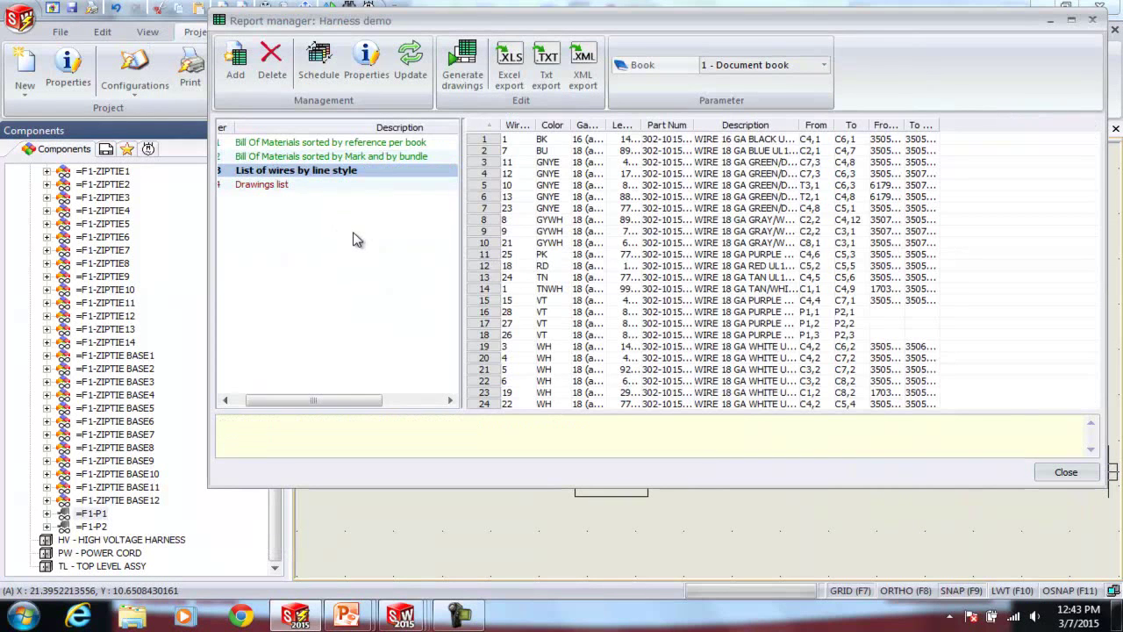
left_click(254, 185)
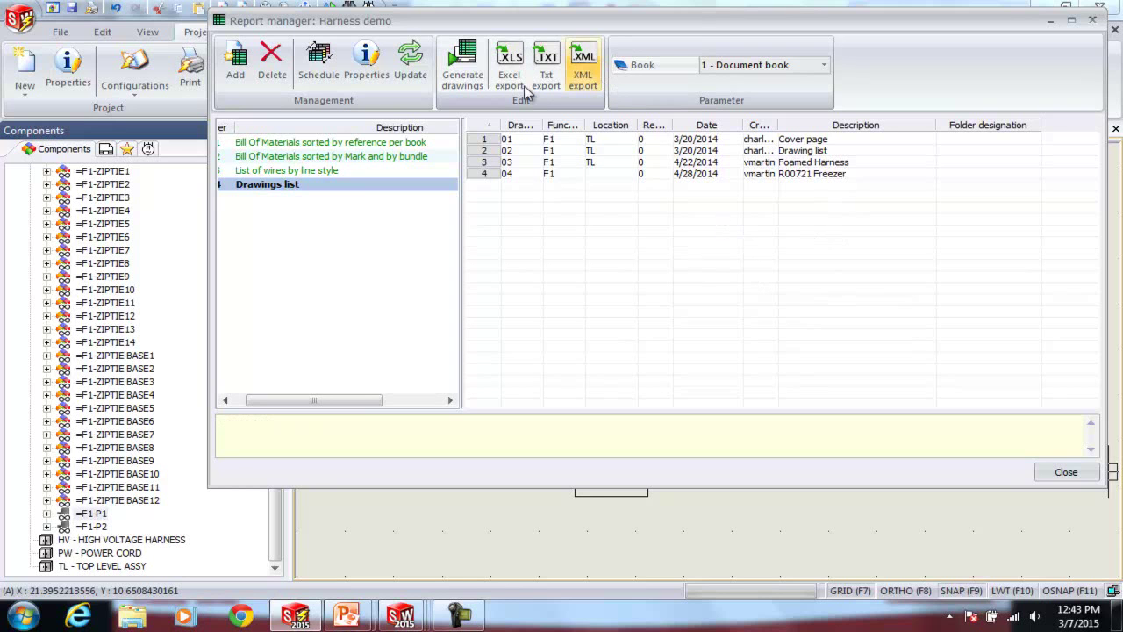
left_click(463, 58)
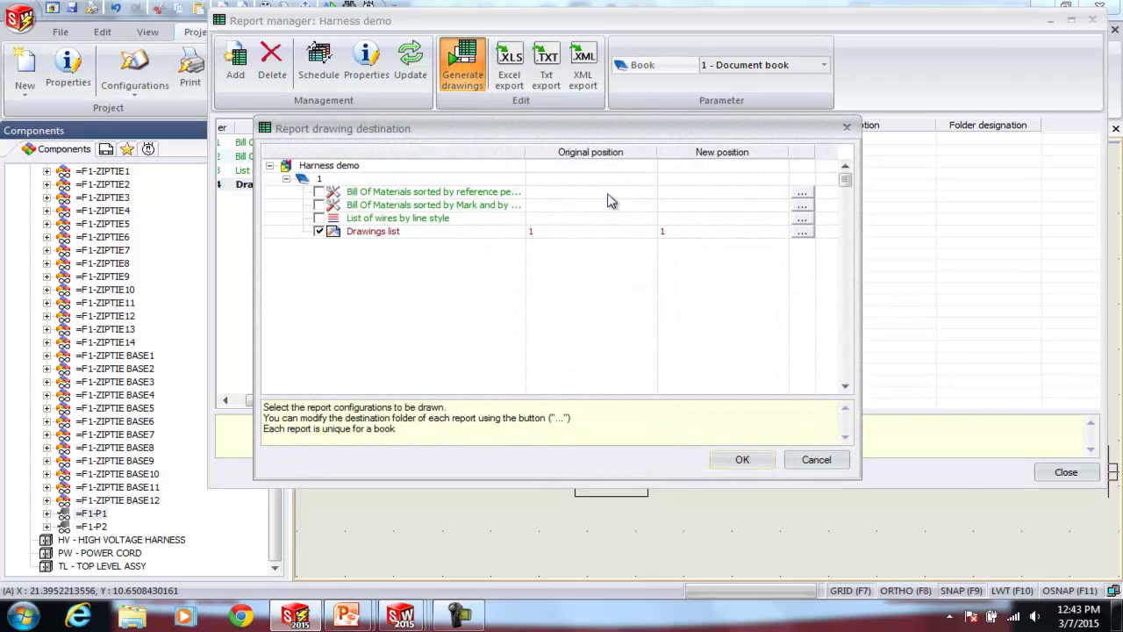
left_click(320, 191)
left_click(319, 205)
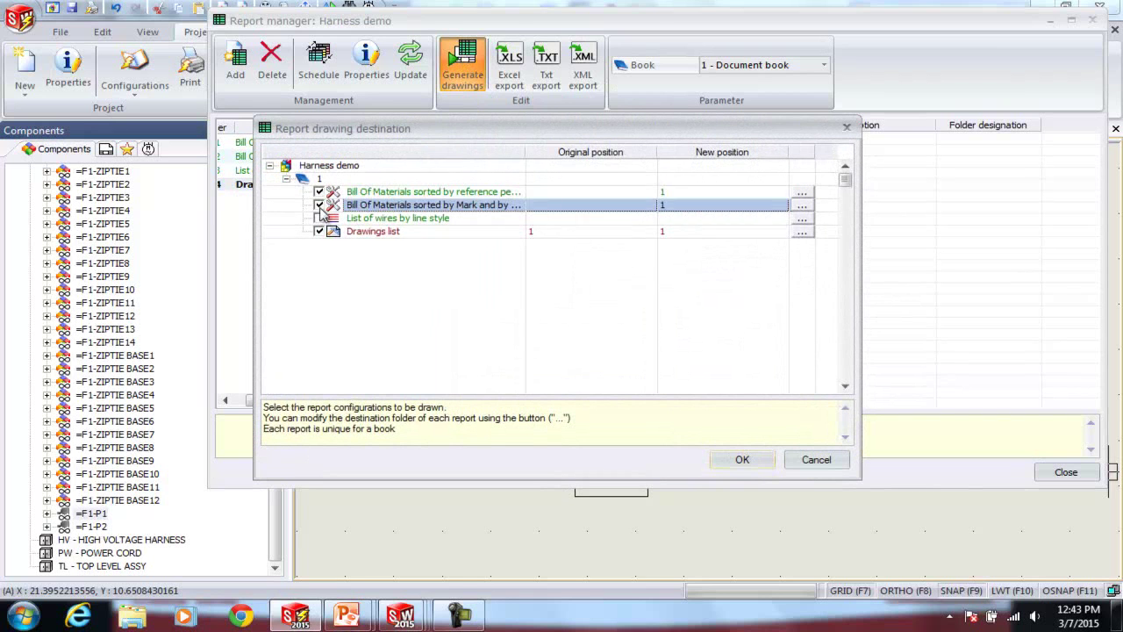
left_click(319, 217)
left_click(746, 461)
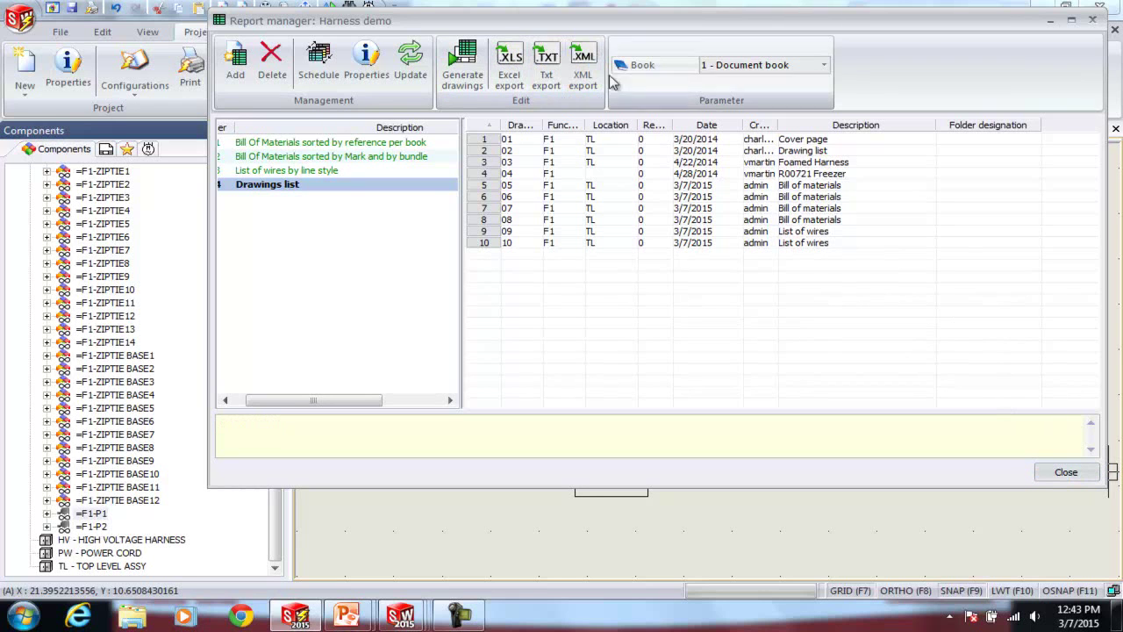
left_click(1066, 473)
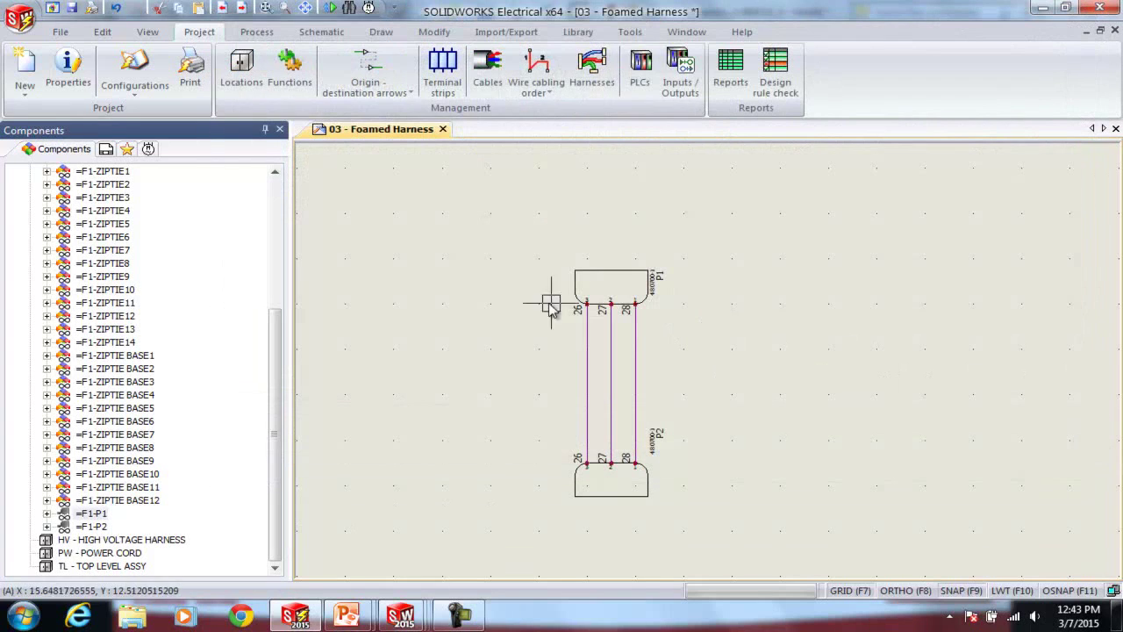
Open Bill of materials drawings 05 through 08 from the document book and look over their tables.
left_click(107, 149)
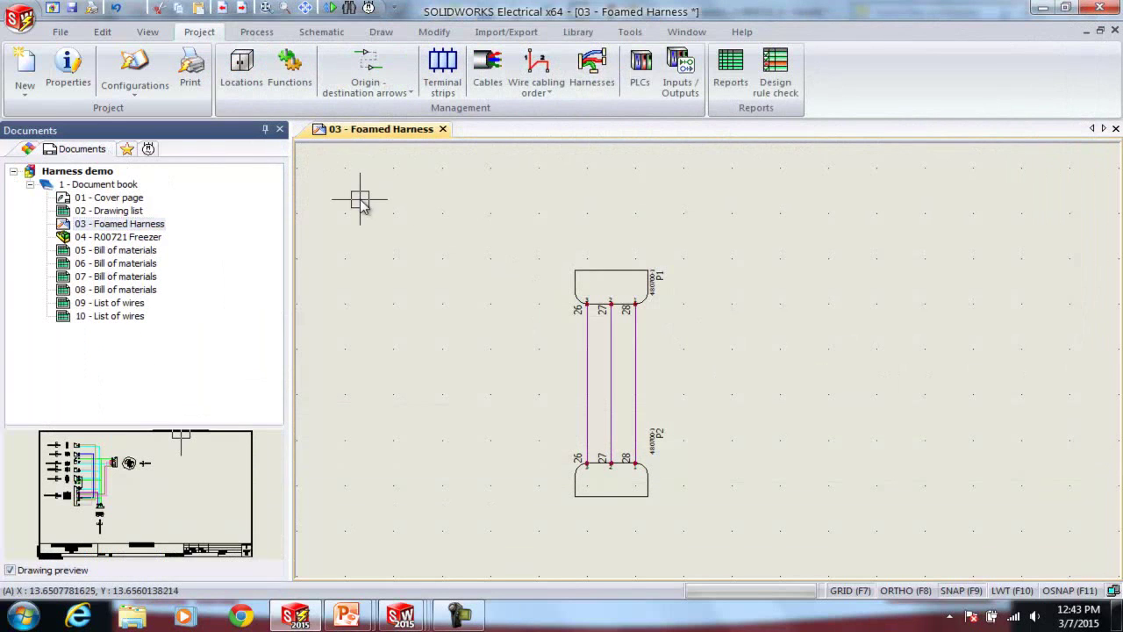
double_click(115, 250)
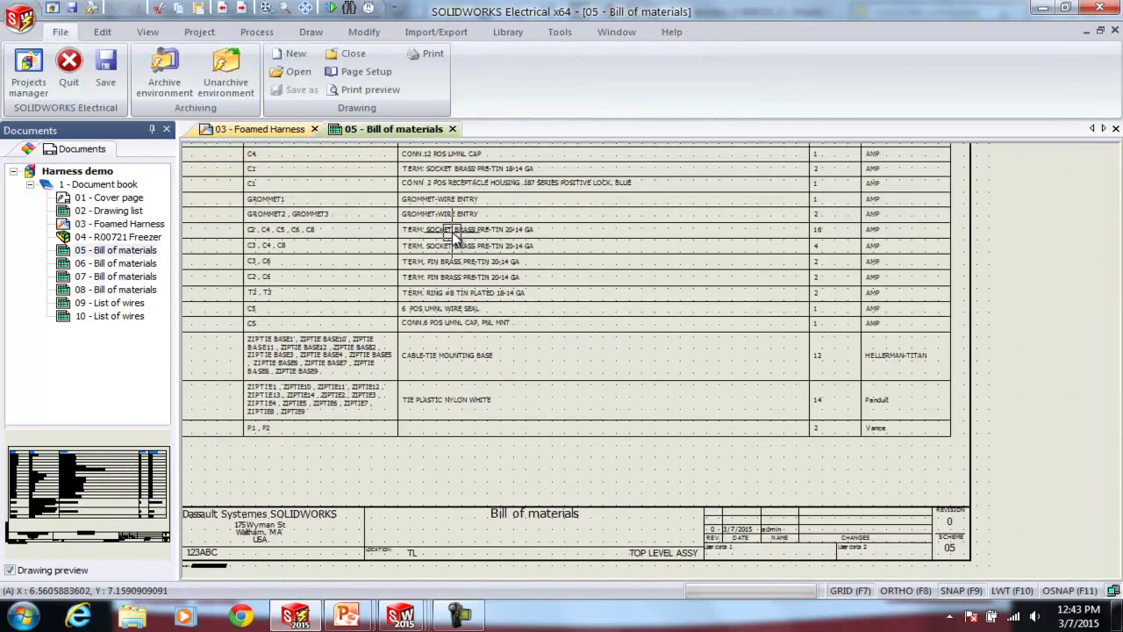
middle_click_drag(572, 347, 547, 310)
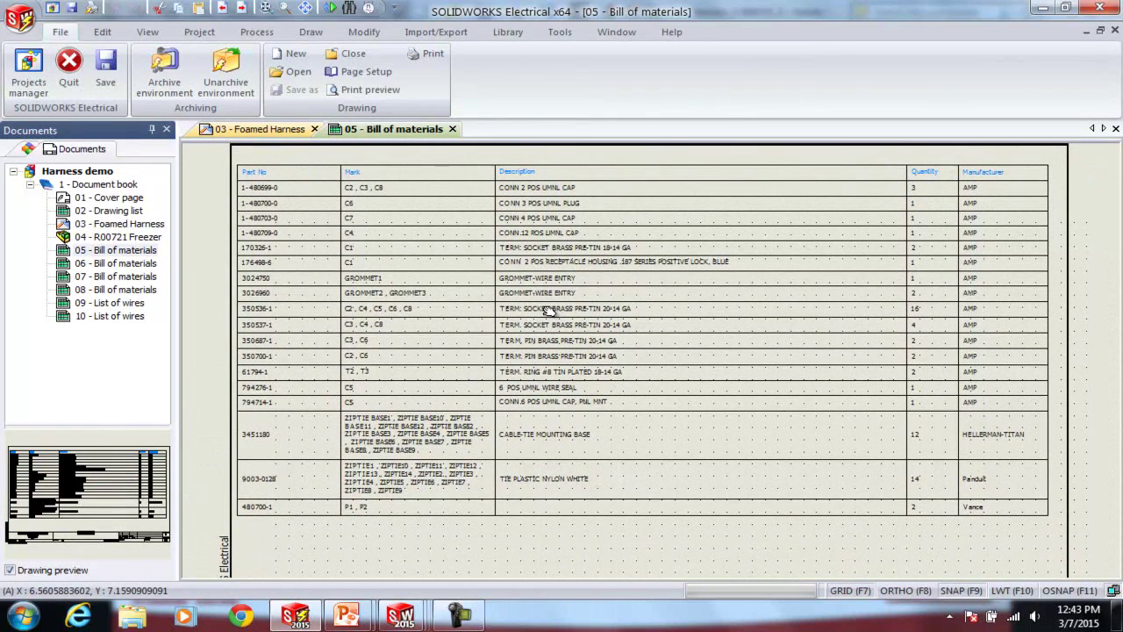
double_click(115, 263)
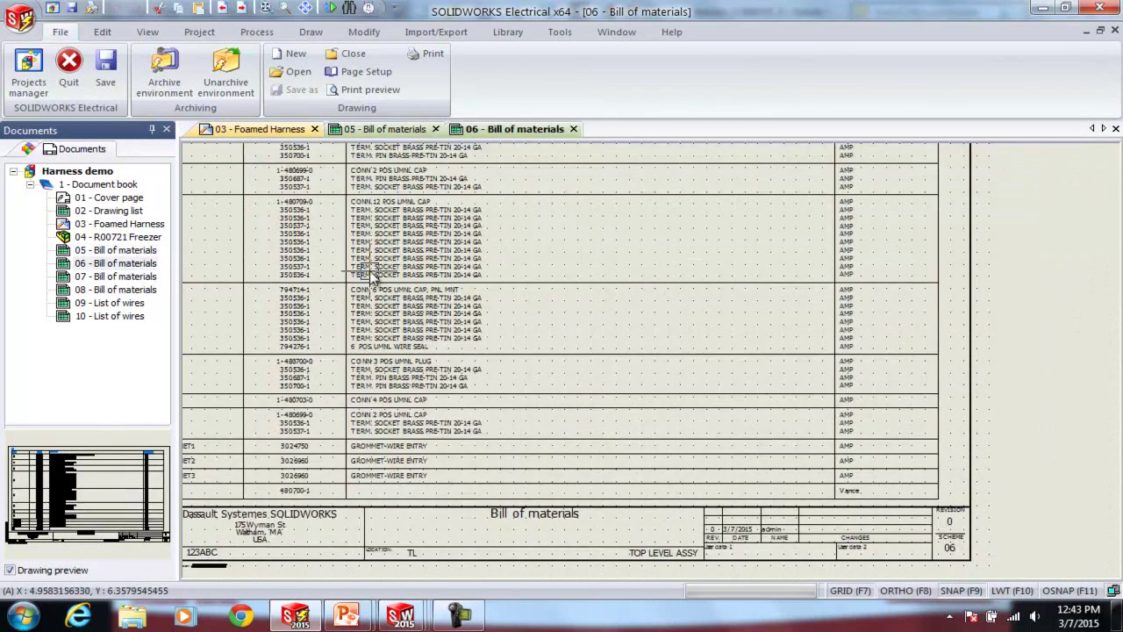
double_click(115, 276)
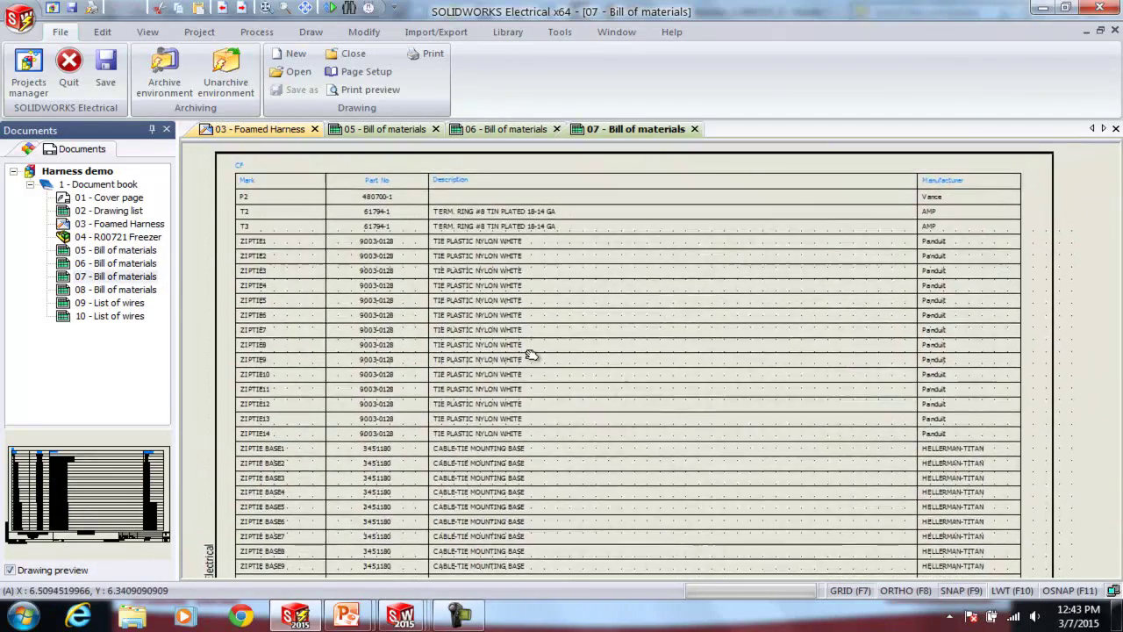
middle_click_drag(533, 357, 539, 269)
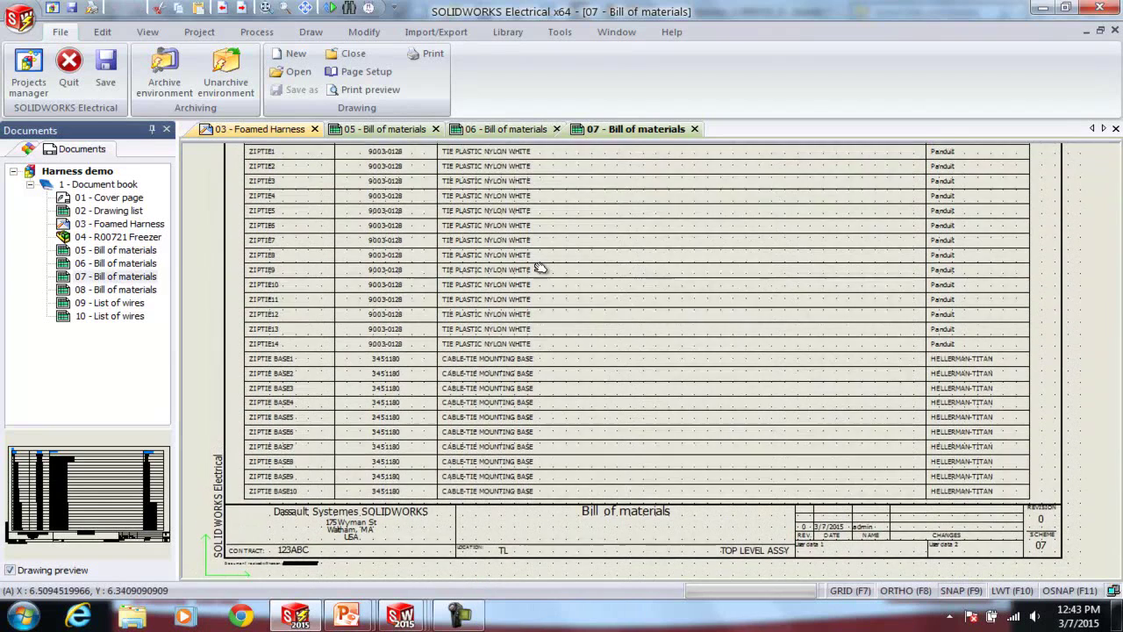
double_click(115, 289)
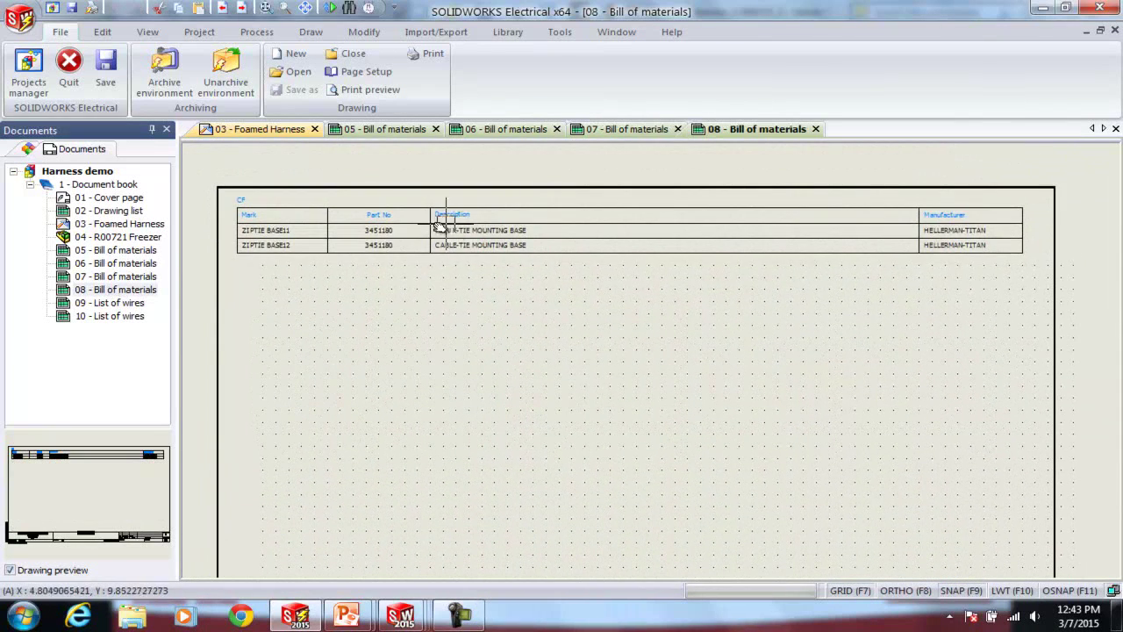
Open drawing 09 - List of wires, review its full sheet and show the import and export options.
double_click(123, 302)
middle_click_drag(445, 306, 533, 377)
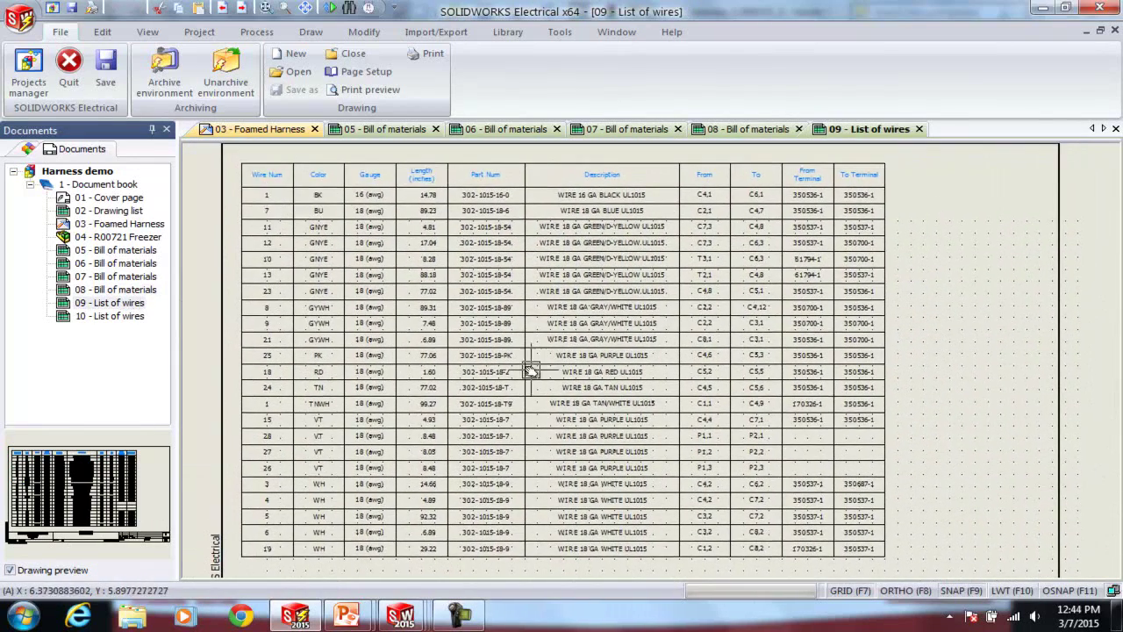
left_click(425, 34)
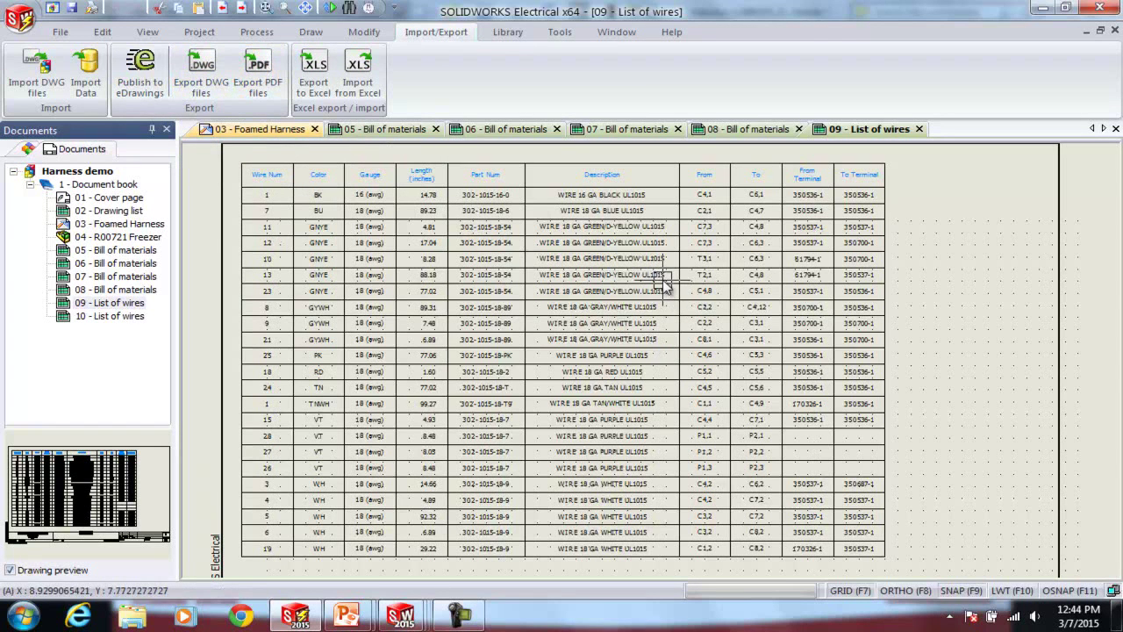
scroll(664, 279, "down", 2)
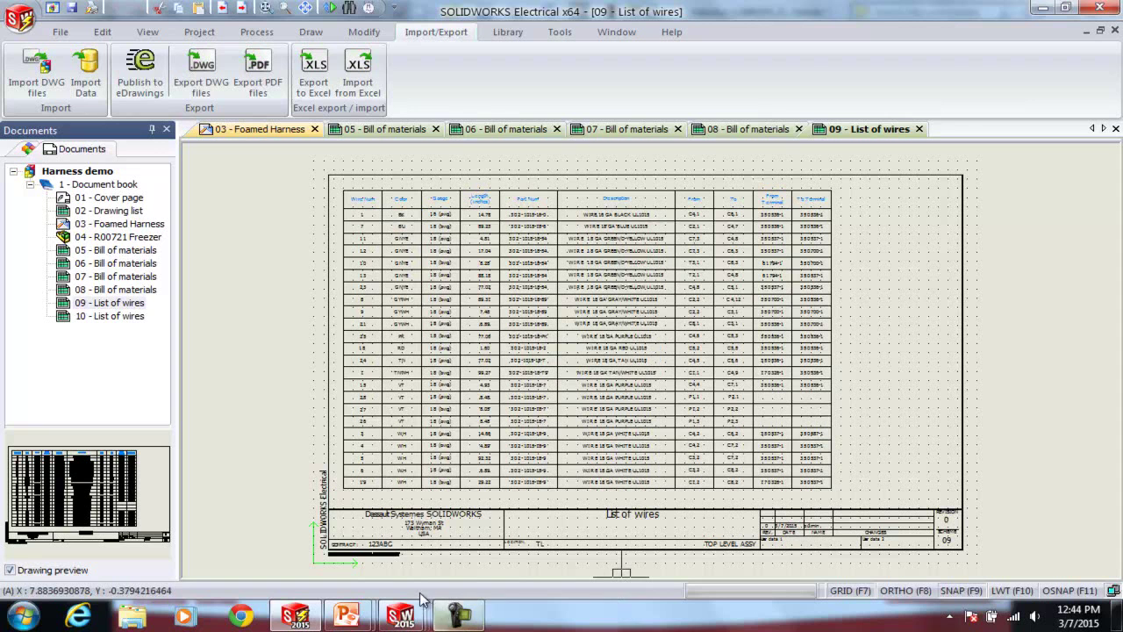
Switch to the running PowerPoint slide show and advance to the Progression Contacts slide.
mouse_move(349, 620)
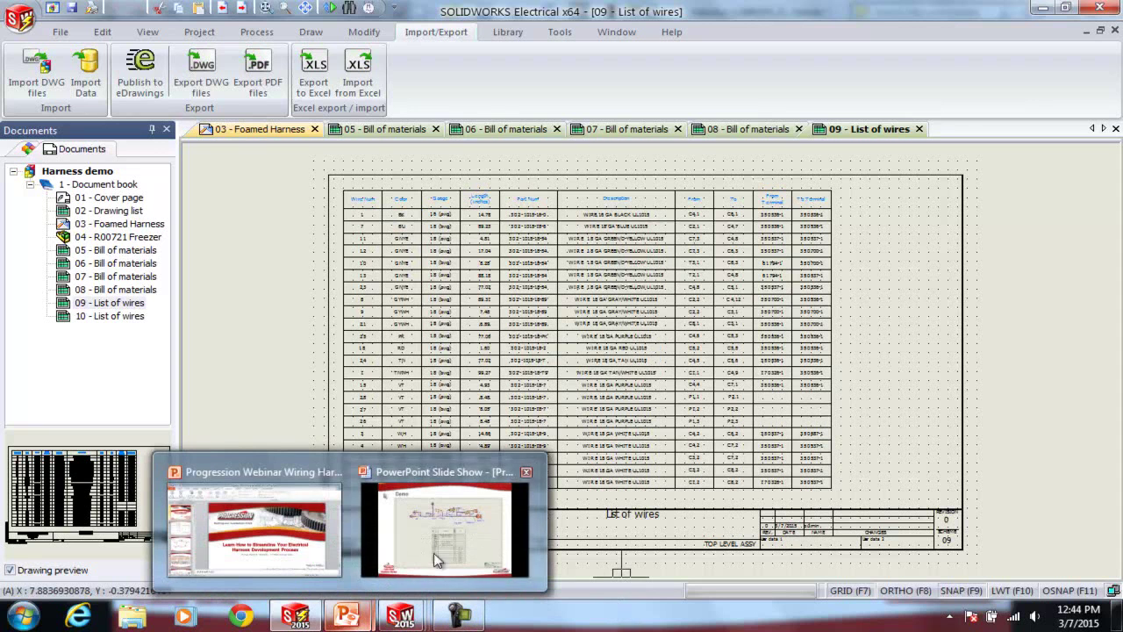
left_click(437, 527)
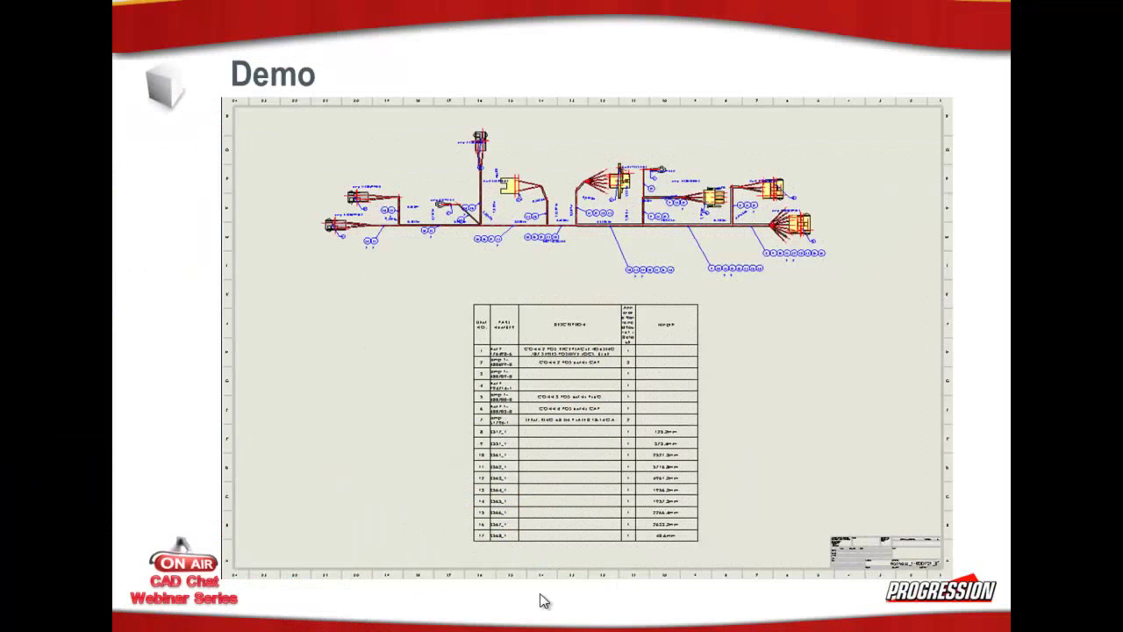
left_click(983, 364)
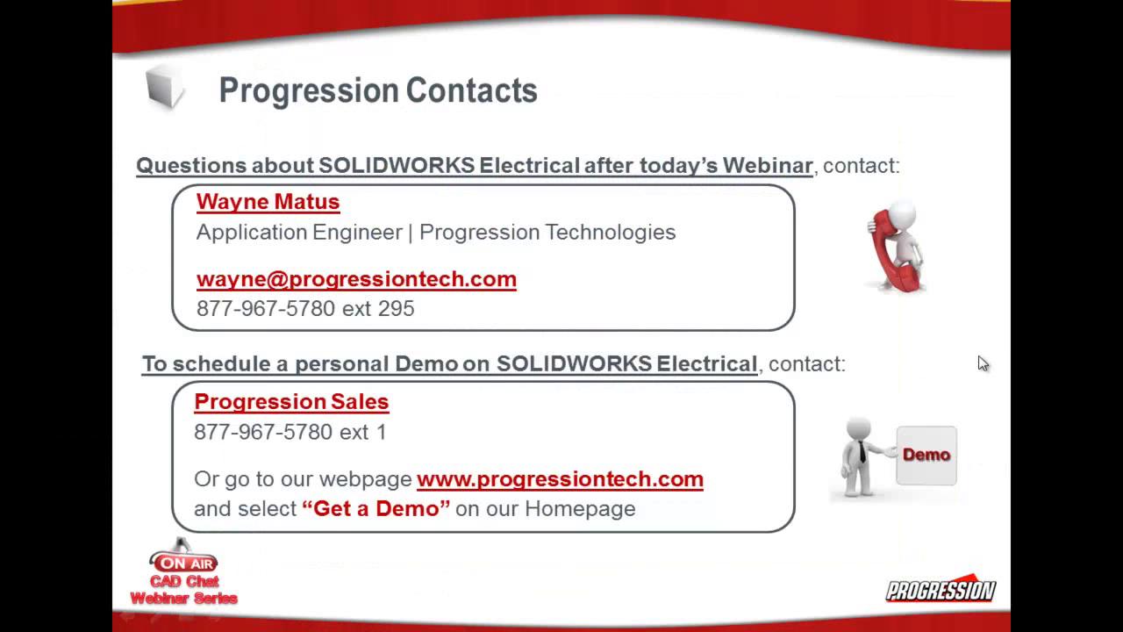